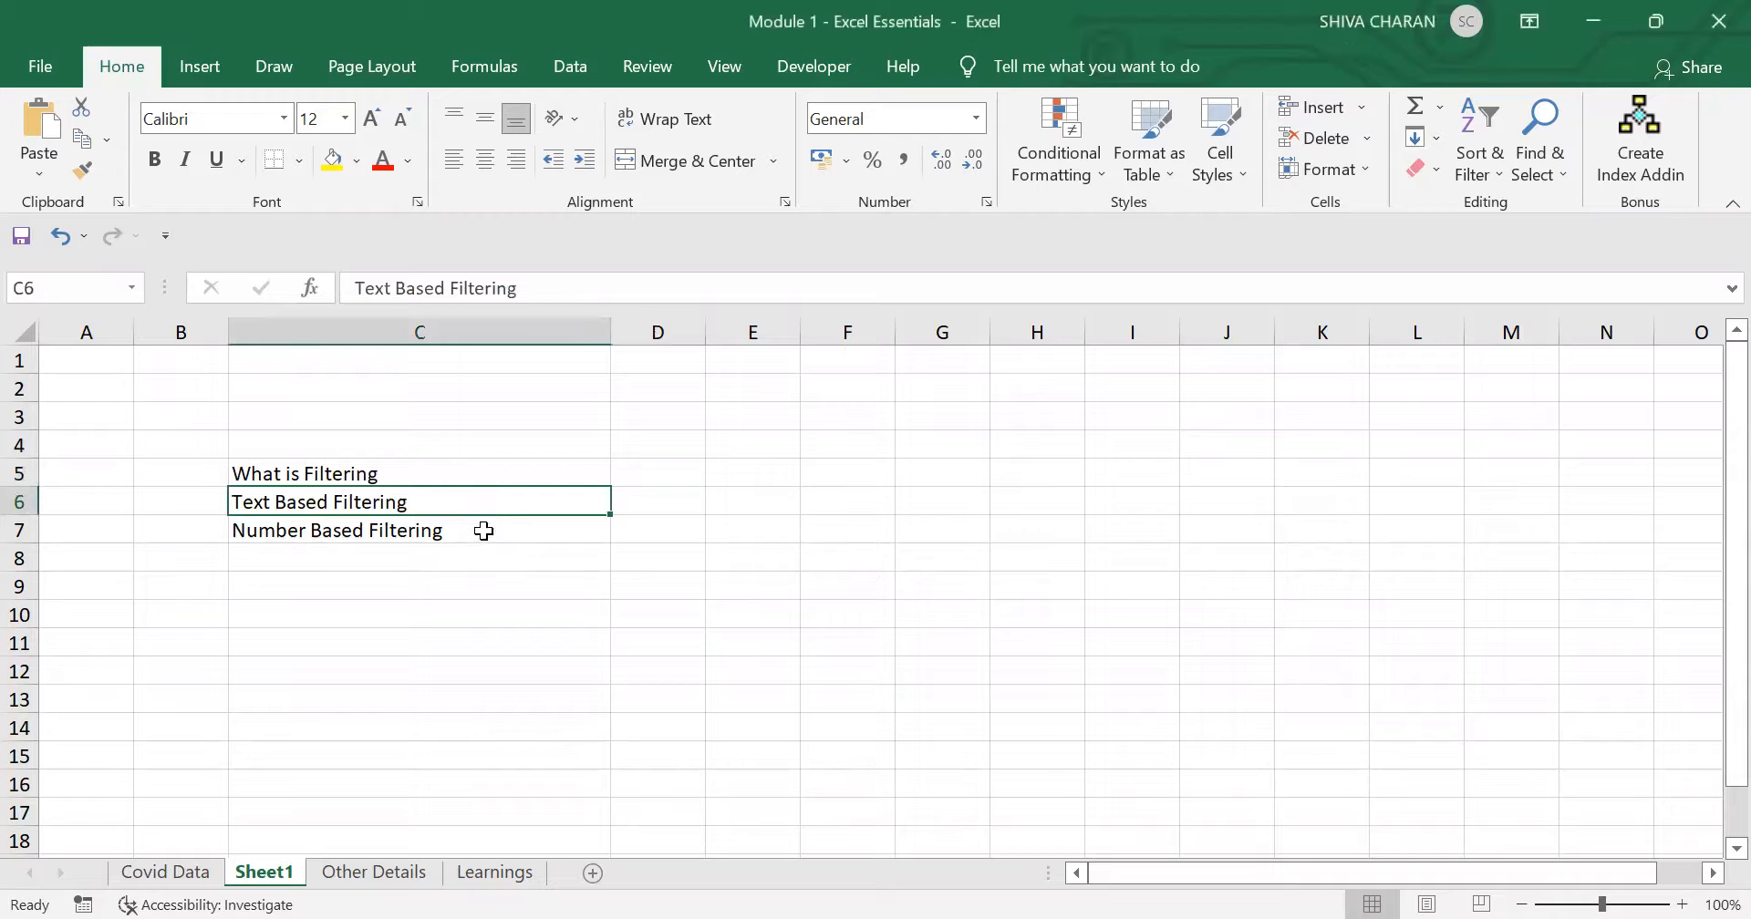
Step: Open the Covid Data sheet and look over its columns
click(483, 531)
click(493, 617)
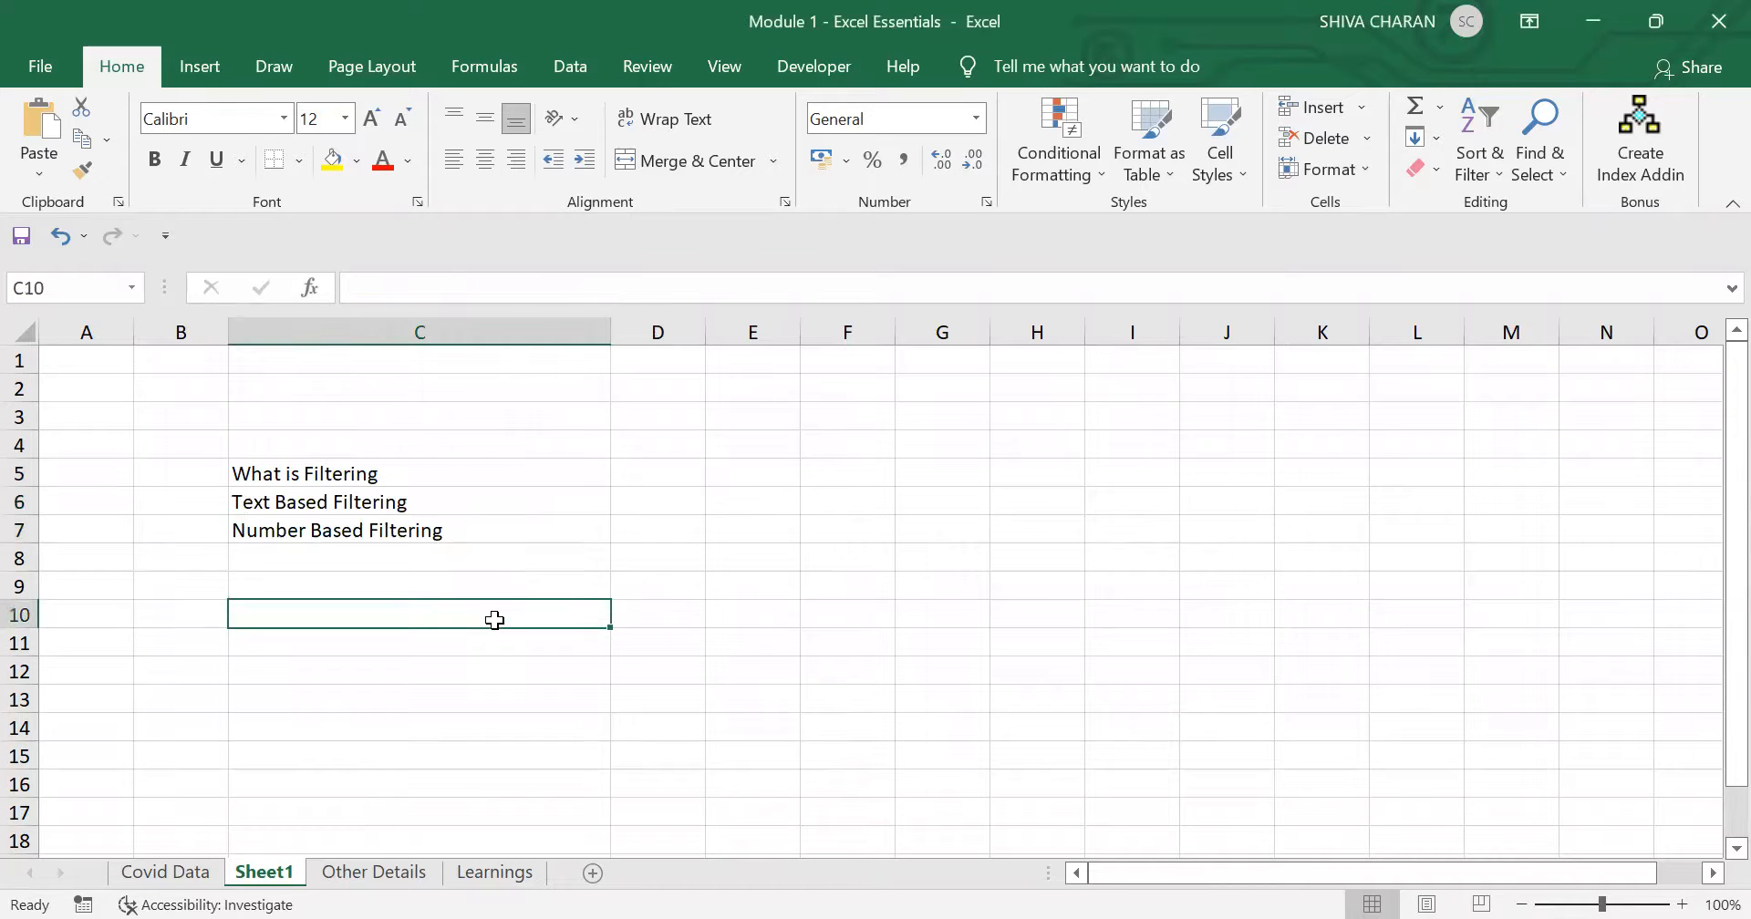
click(210, 874)
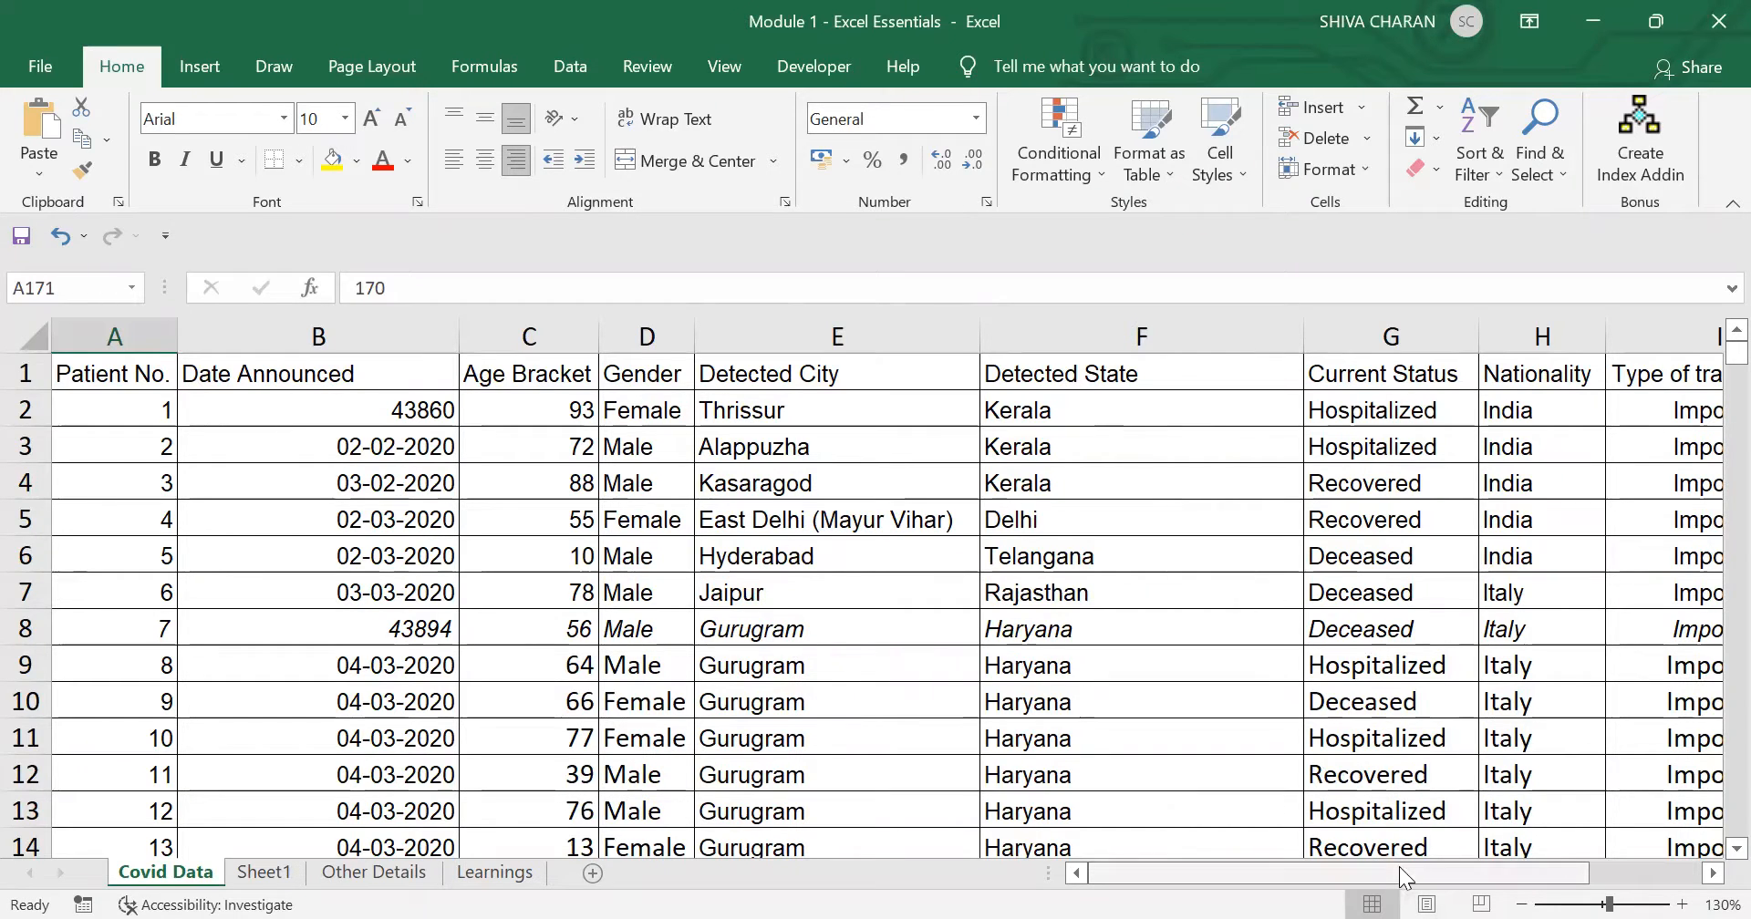
drag(1399, 867, 1473, 877)
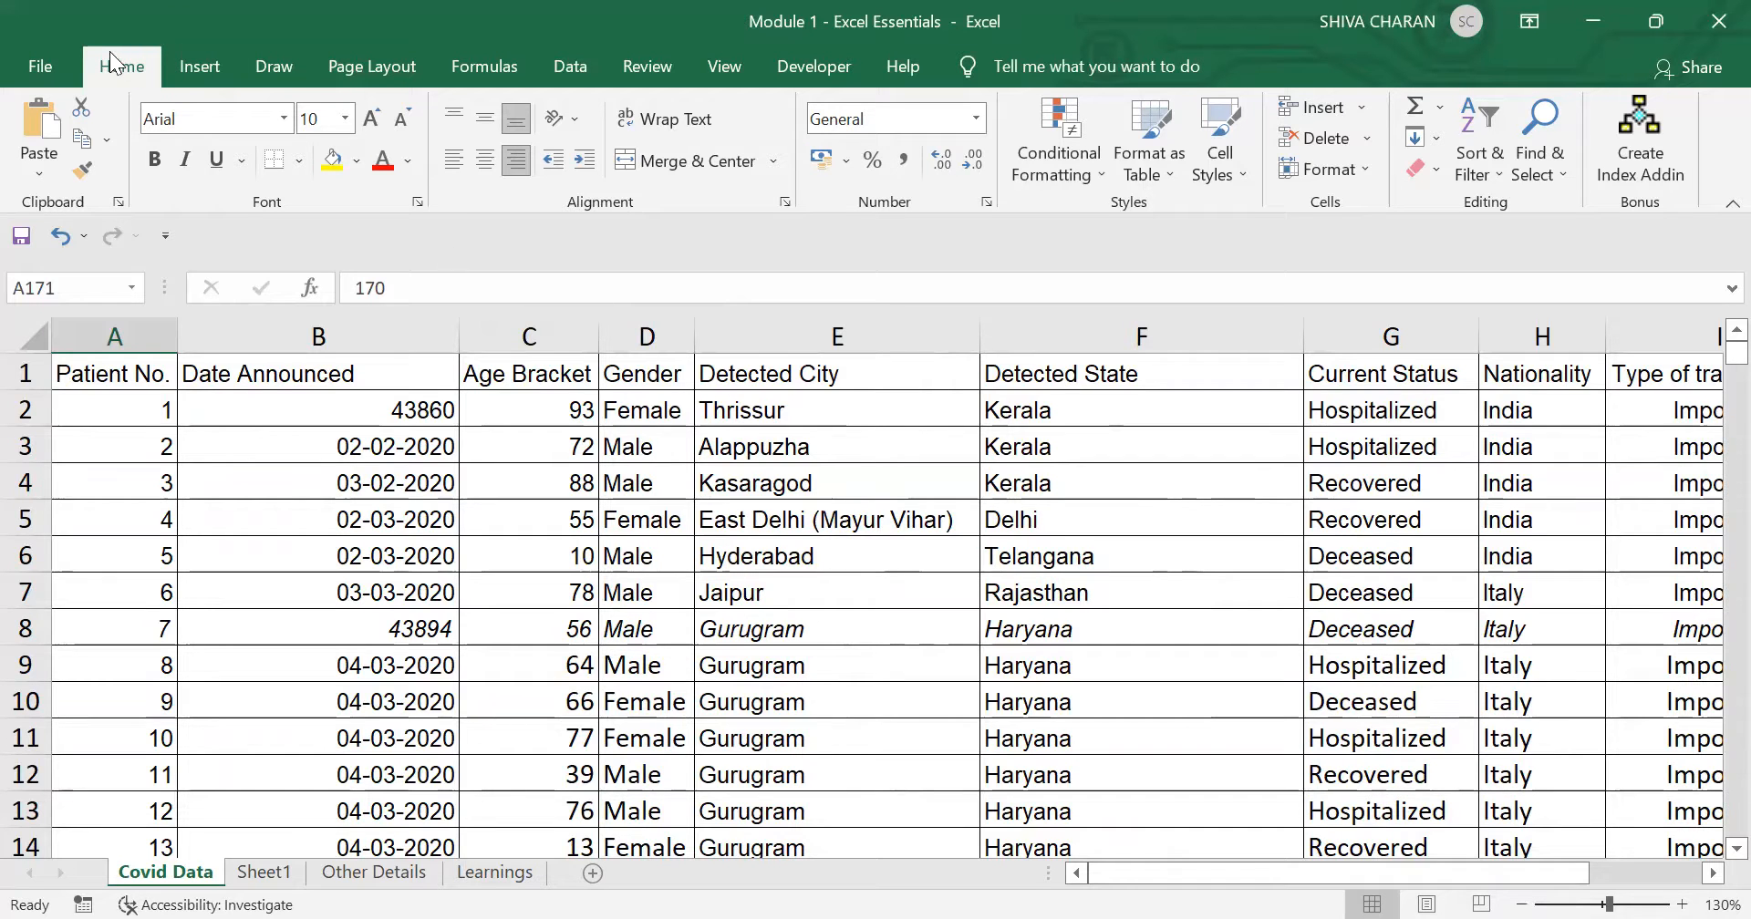
click(1490, 160)
click(1456, 113)
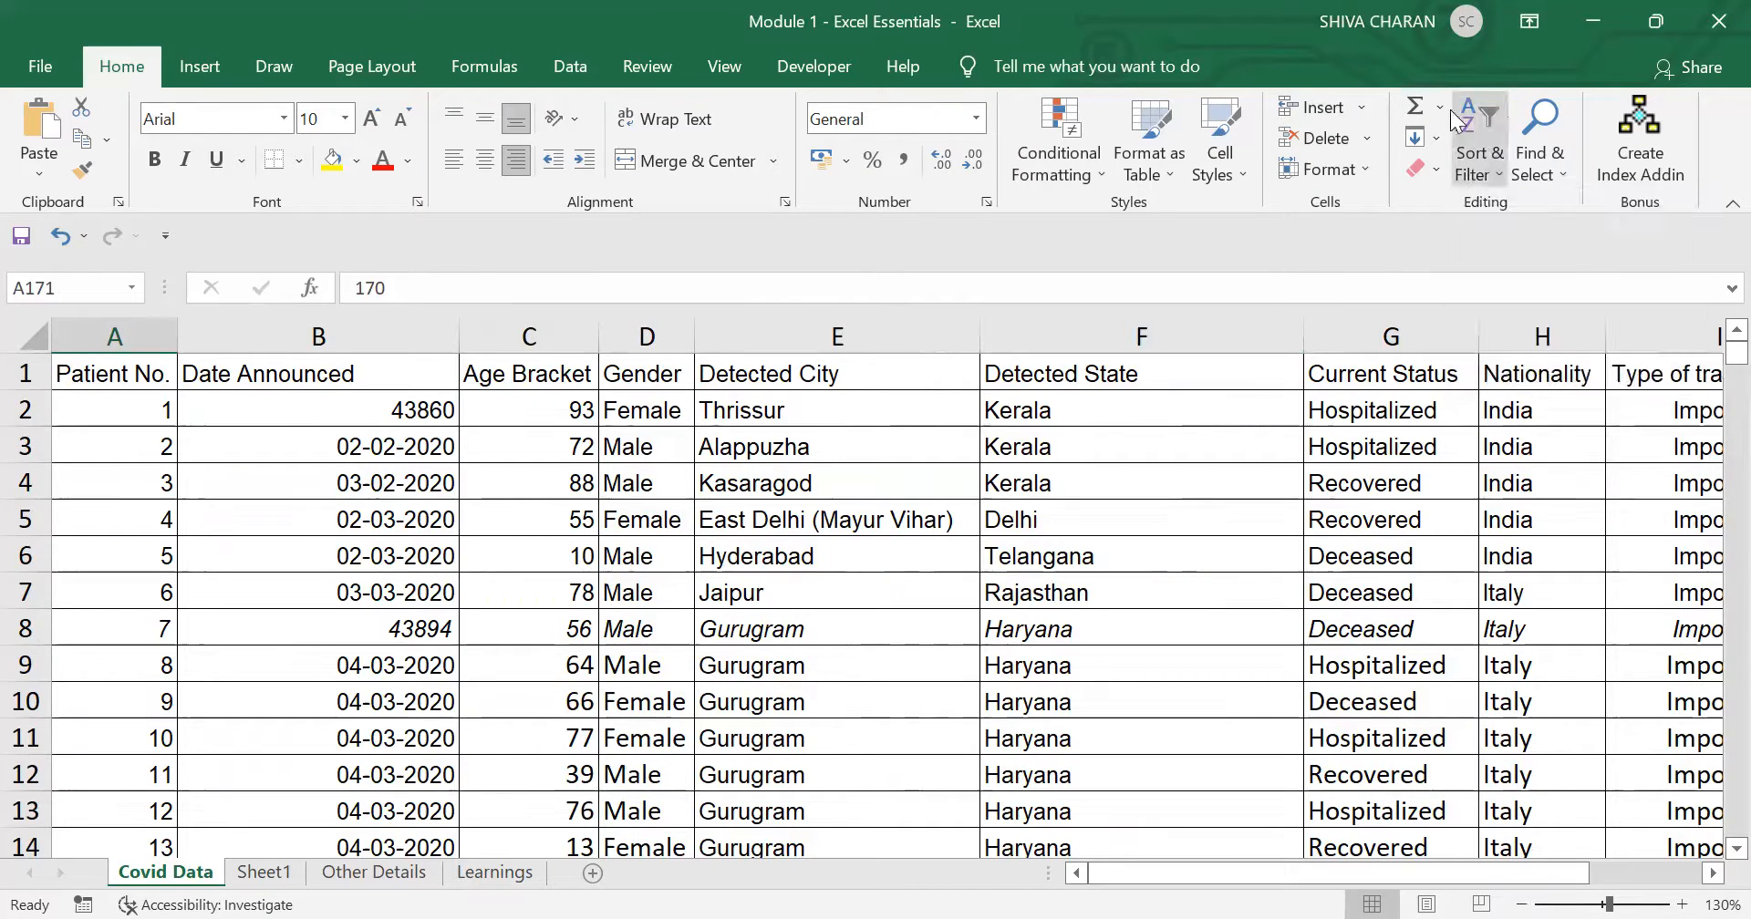
click(1473, 109)
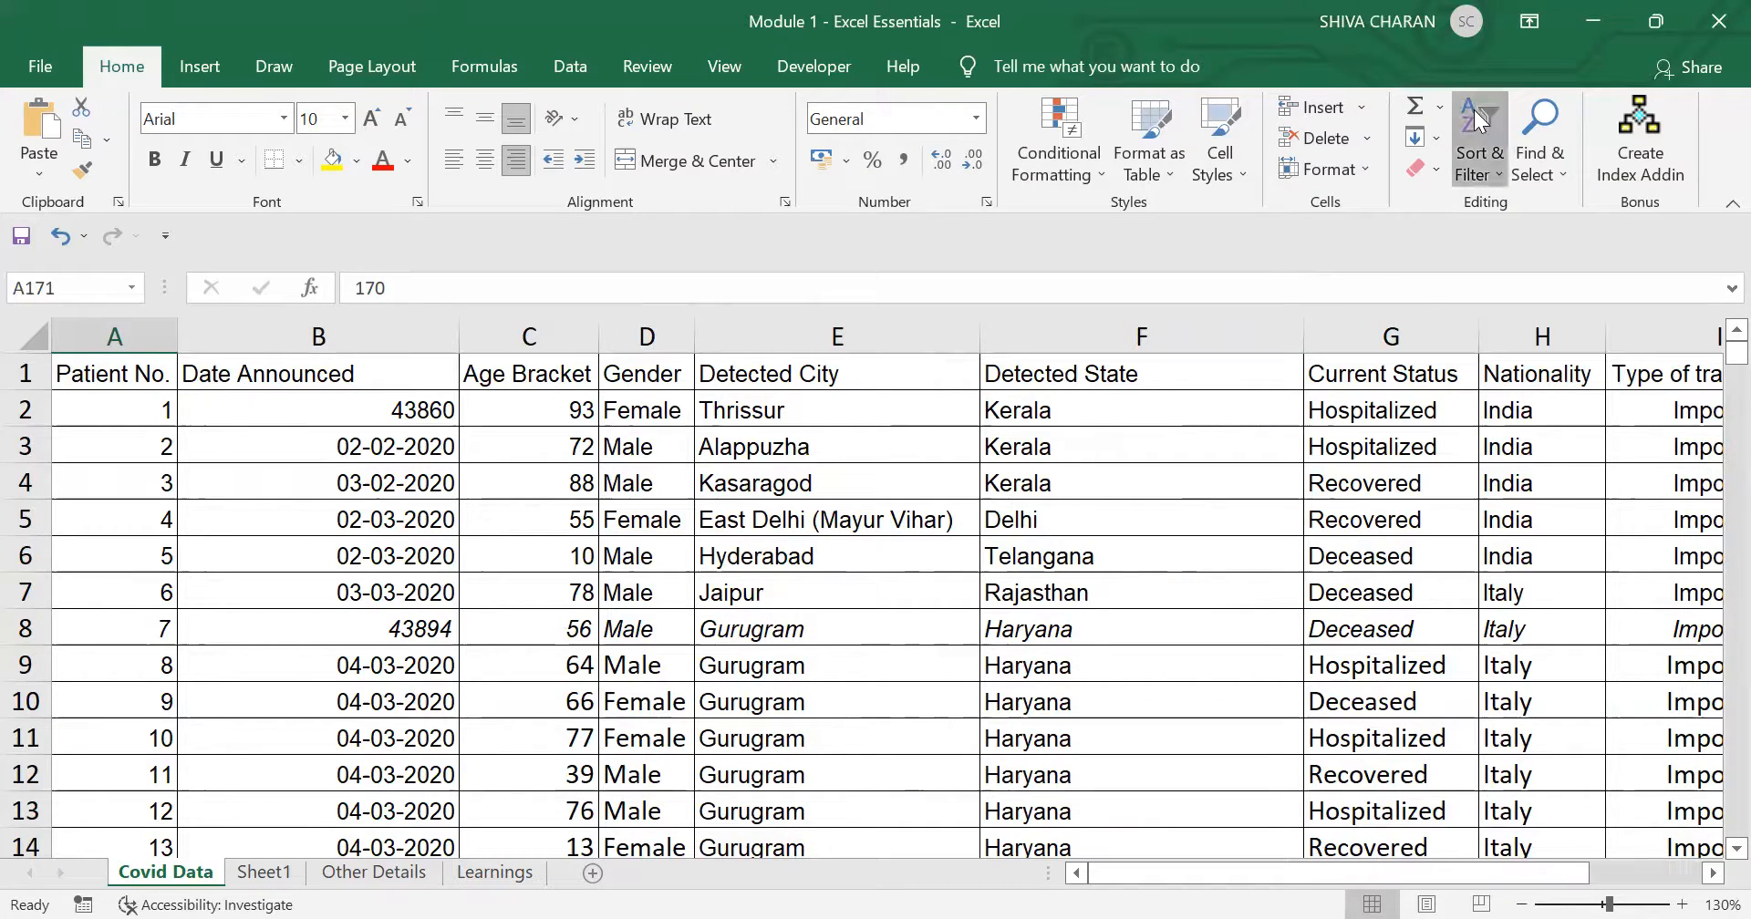
click(1352, 243)
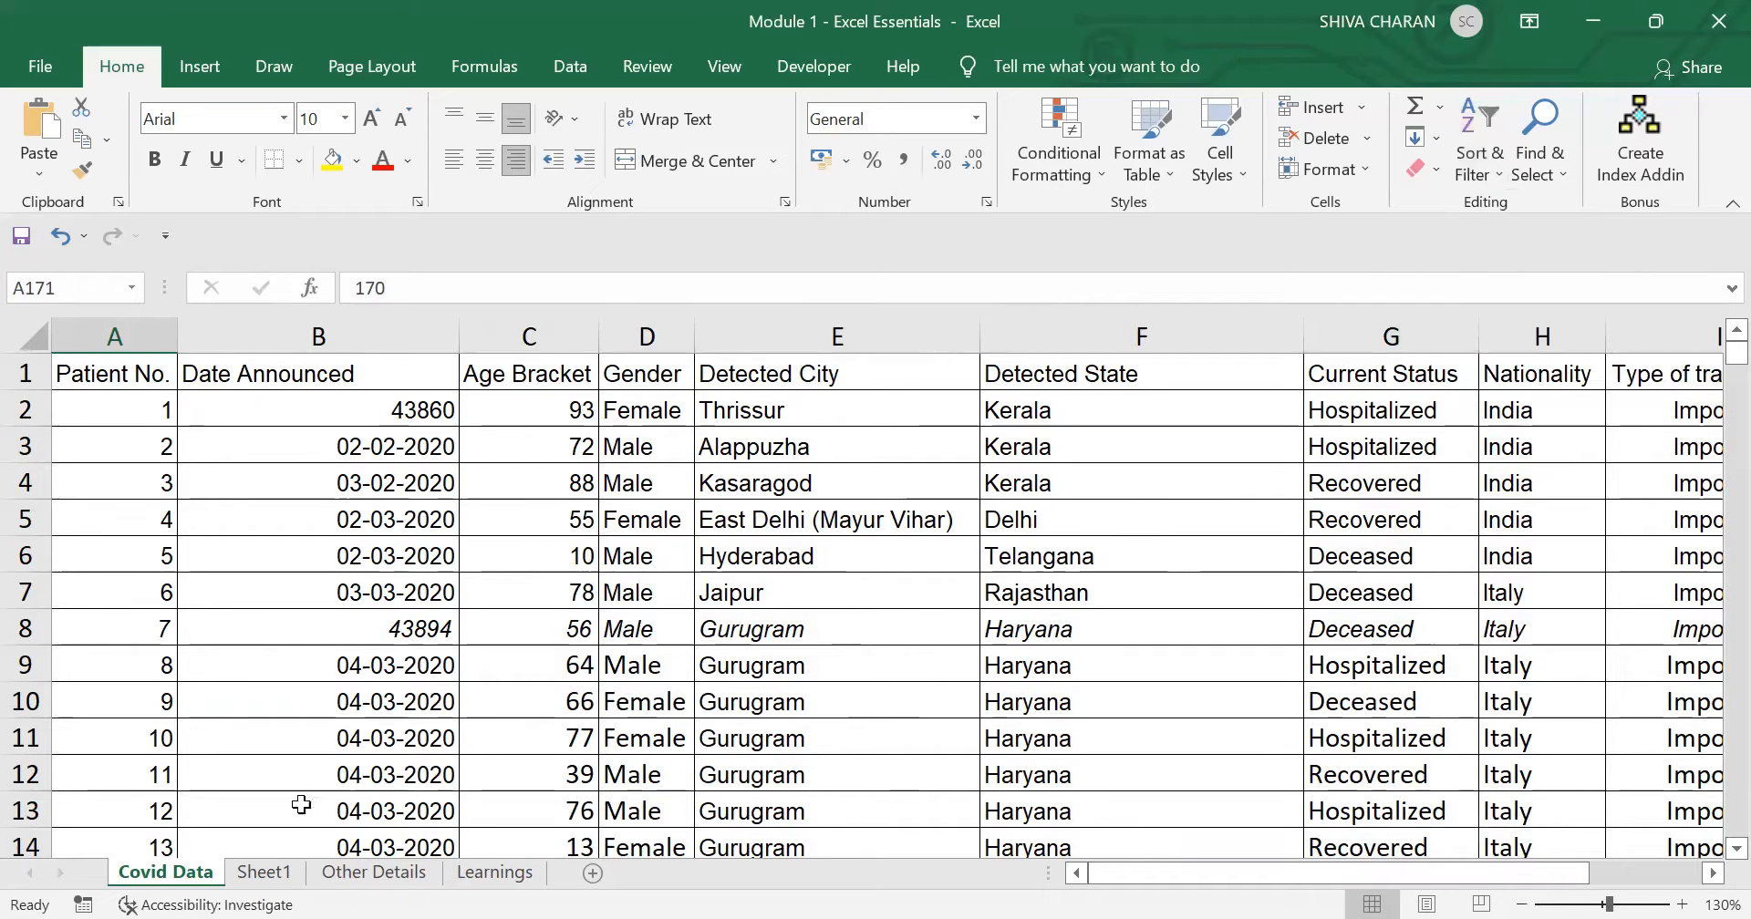
Step: Enter the text "Ctrl+Shift+L" in cell D5 of Sheet1 and fit column D's width to its content
click(257, 874)
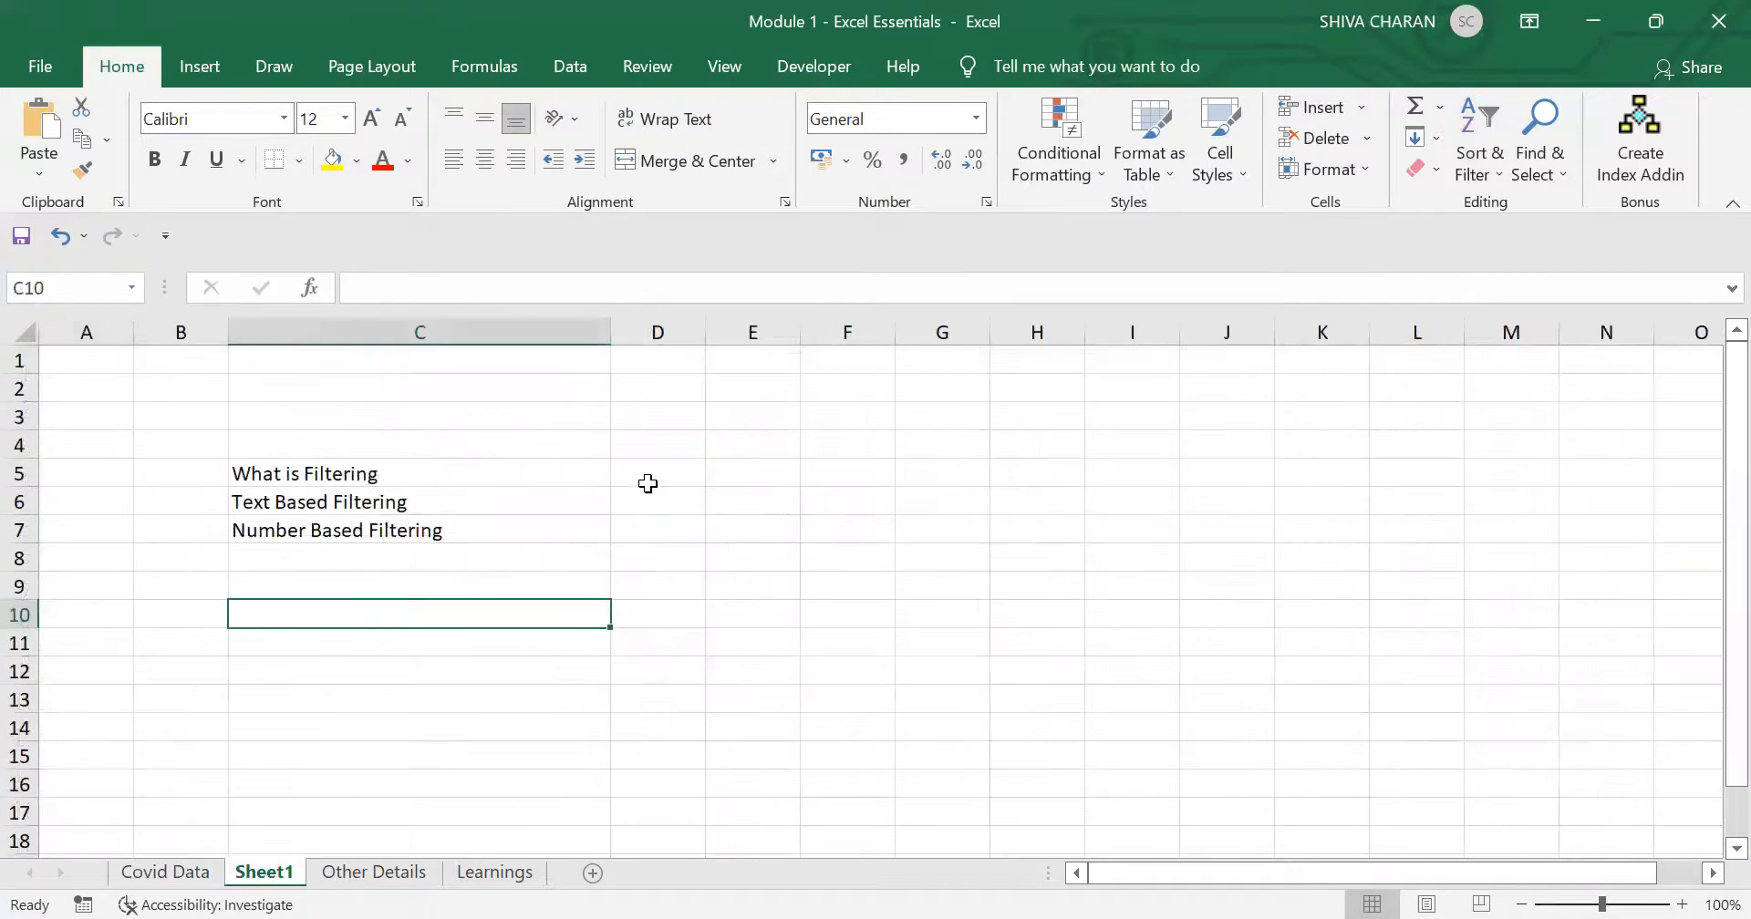
click(649, 473)
text(Ctrl+Shift+L)
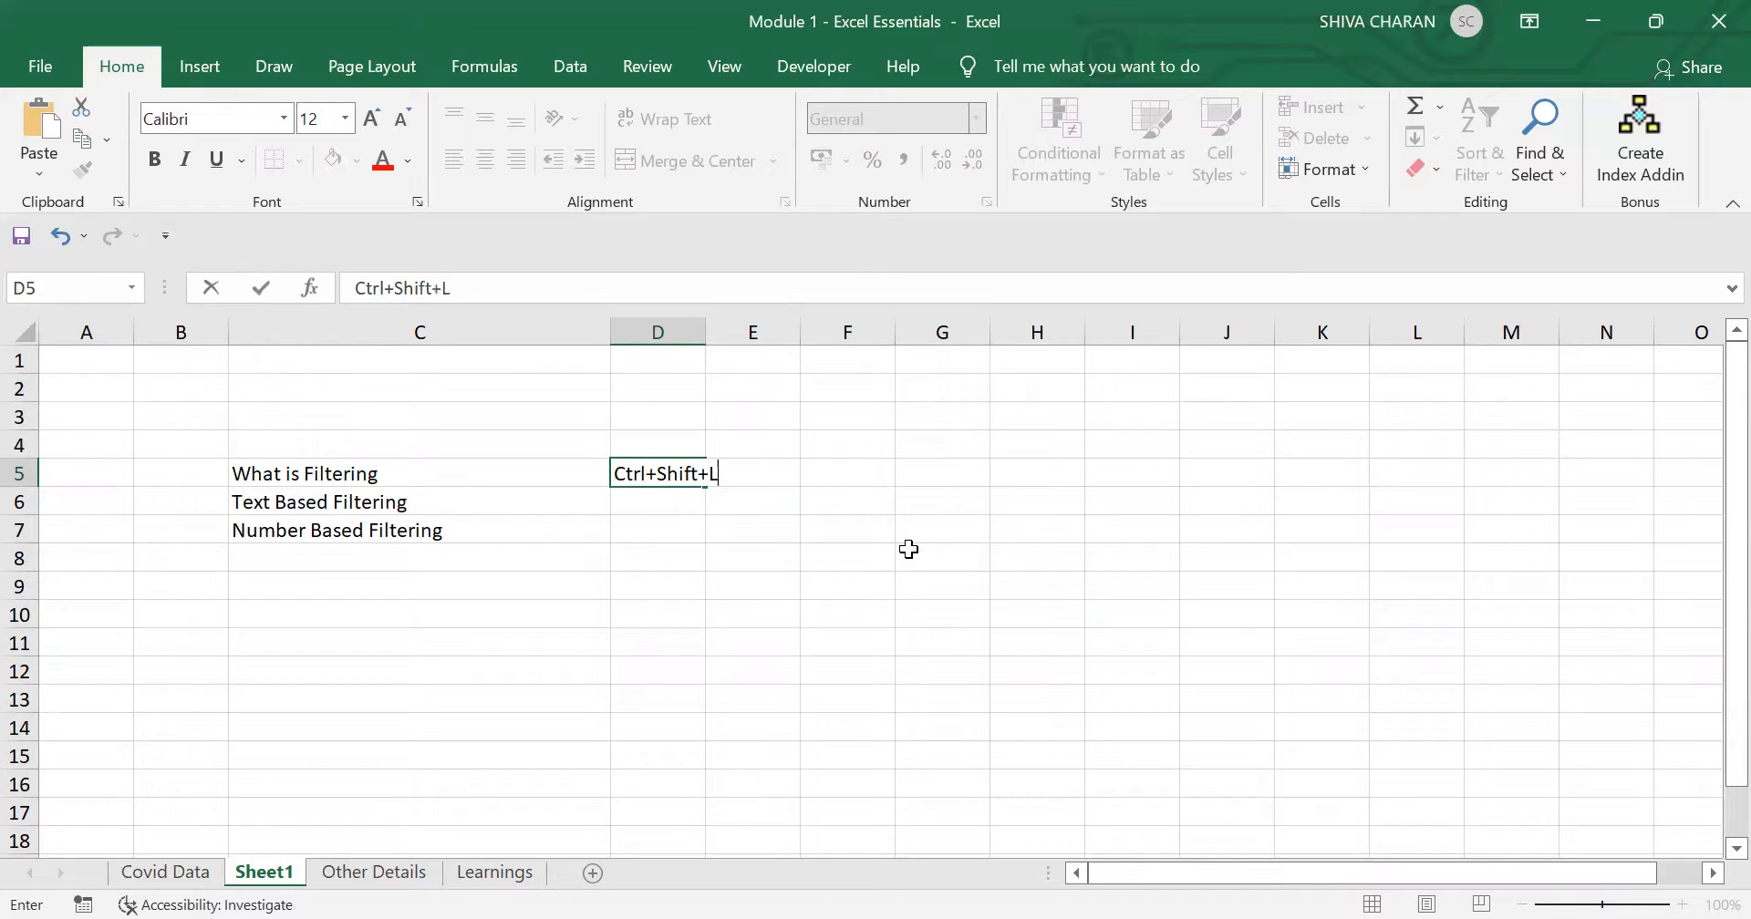
key(Return)
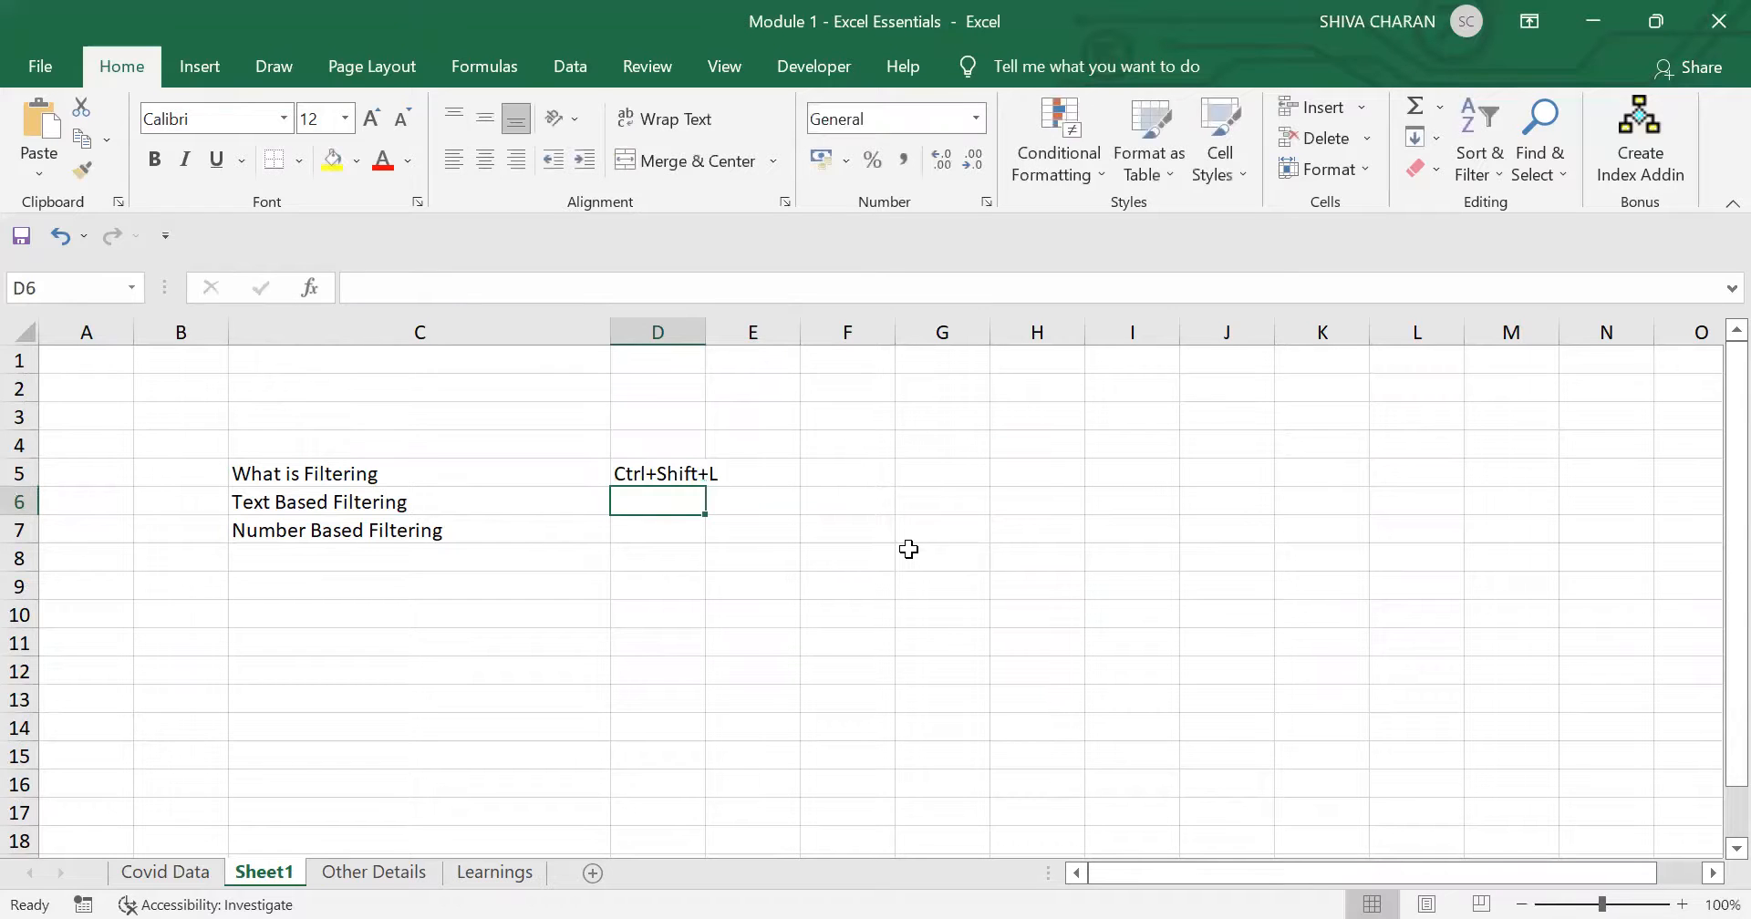
double_click(705, 319)
click(677, 469)
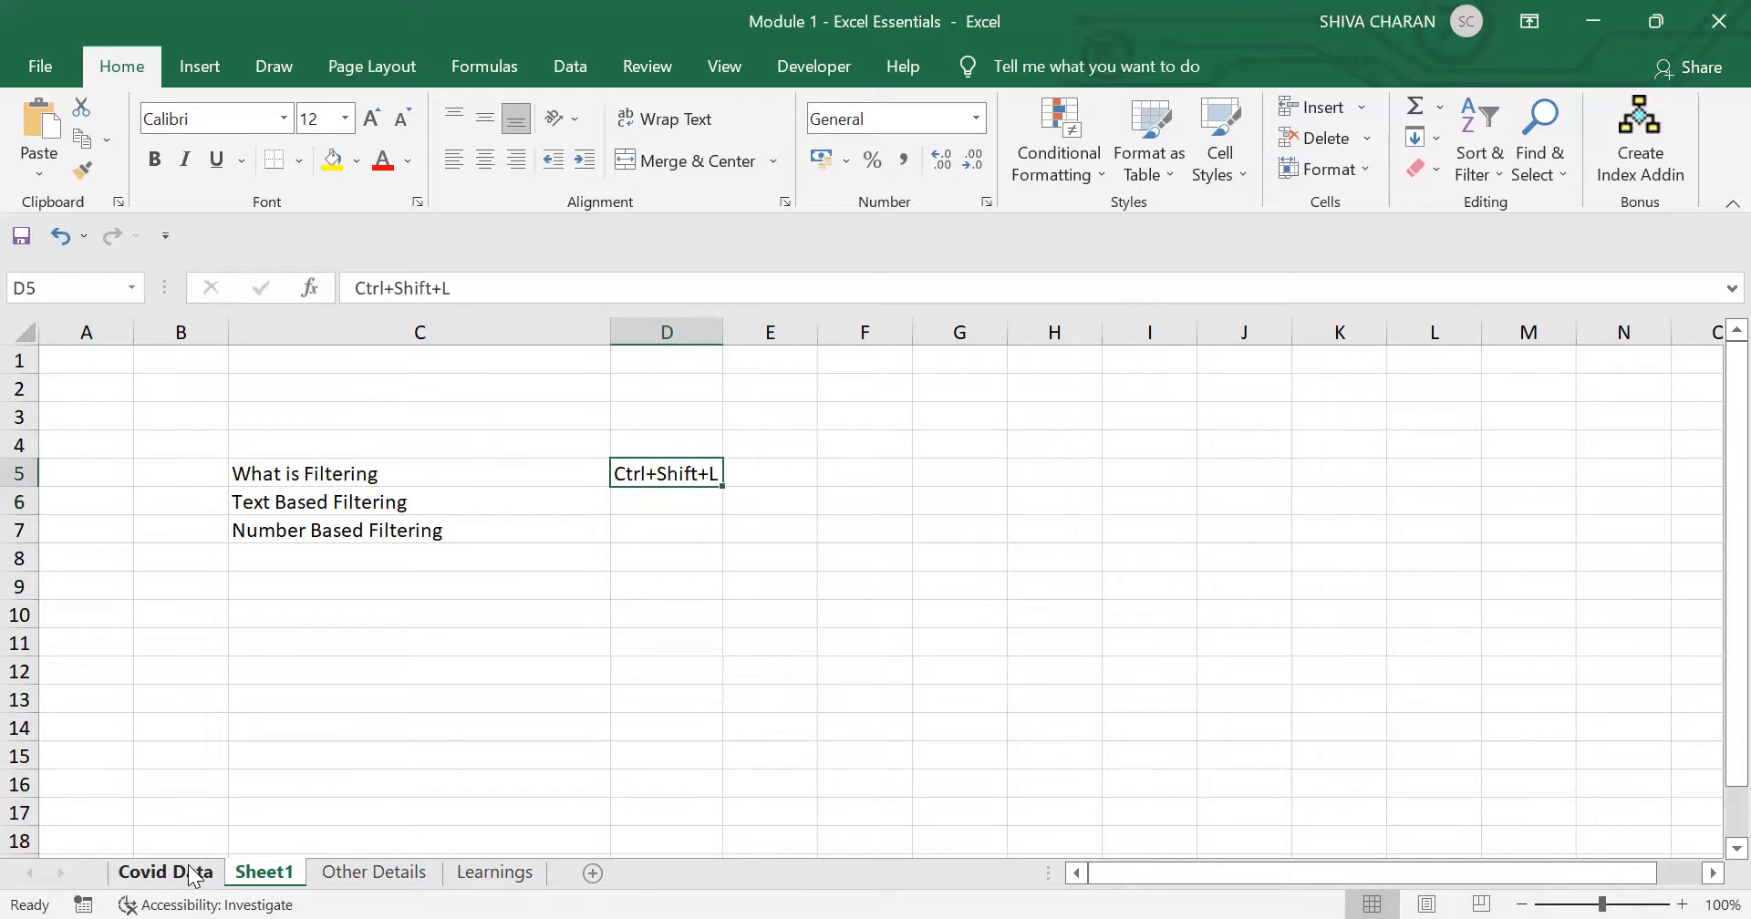
Step: Turn on filtering for the header row of the Covid Data sheet
click(161, 872)
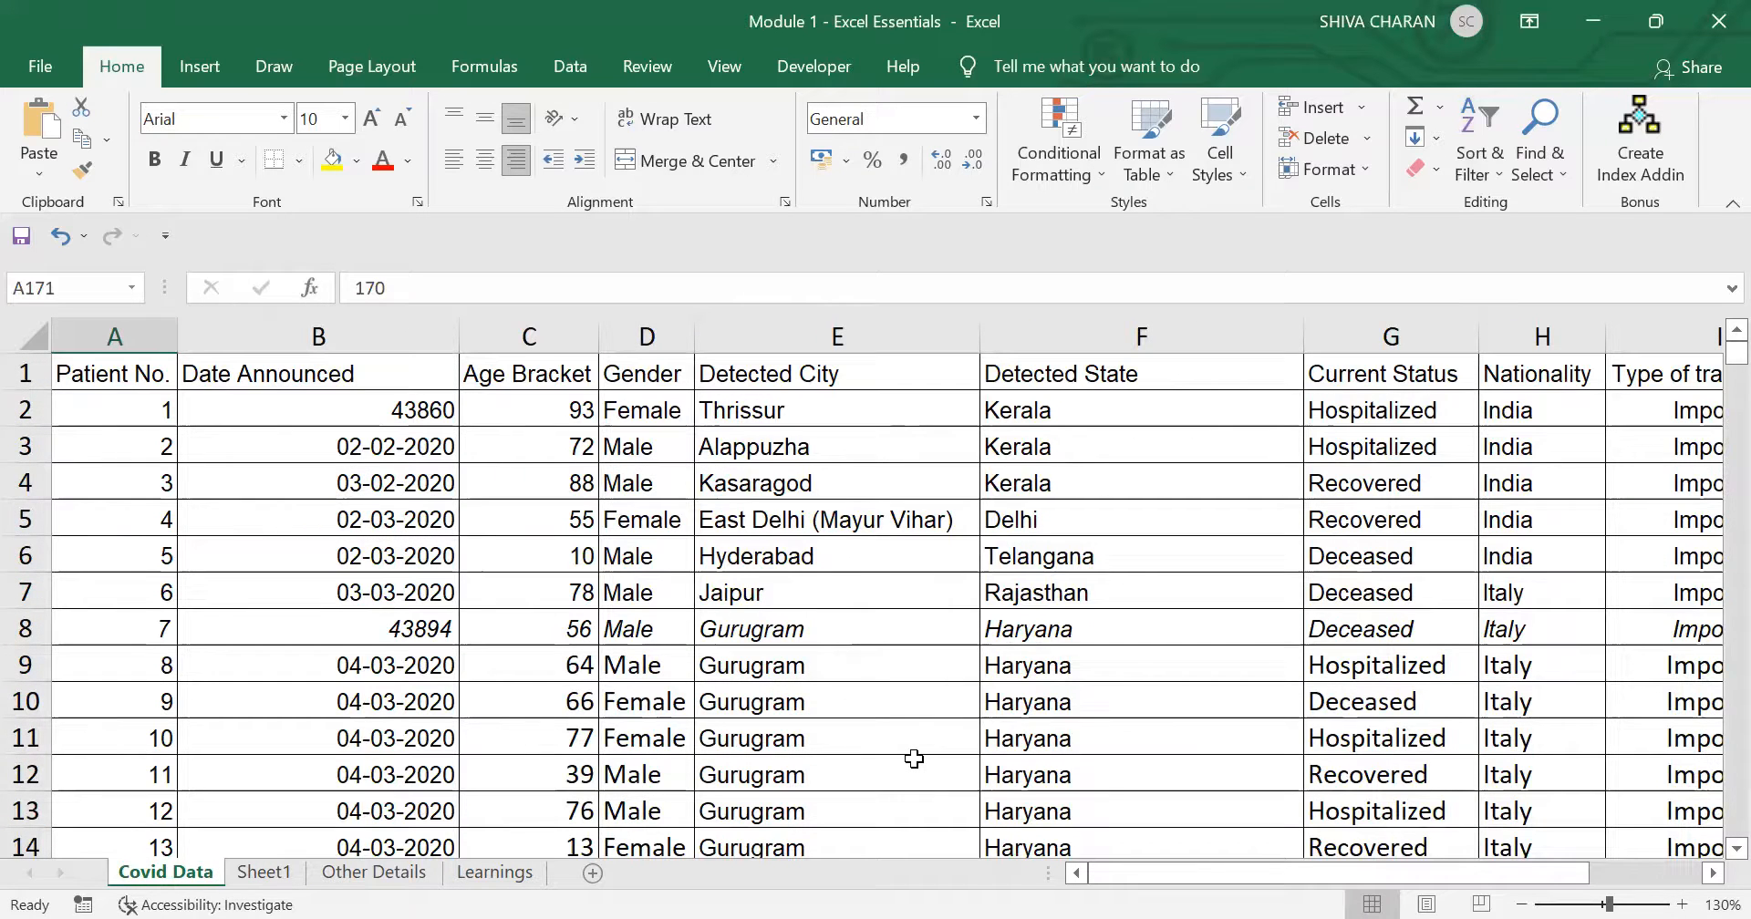
key(ctrl+shift+l)
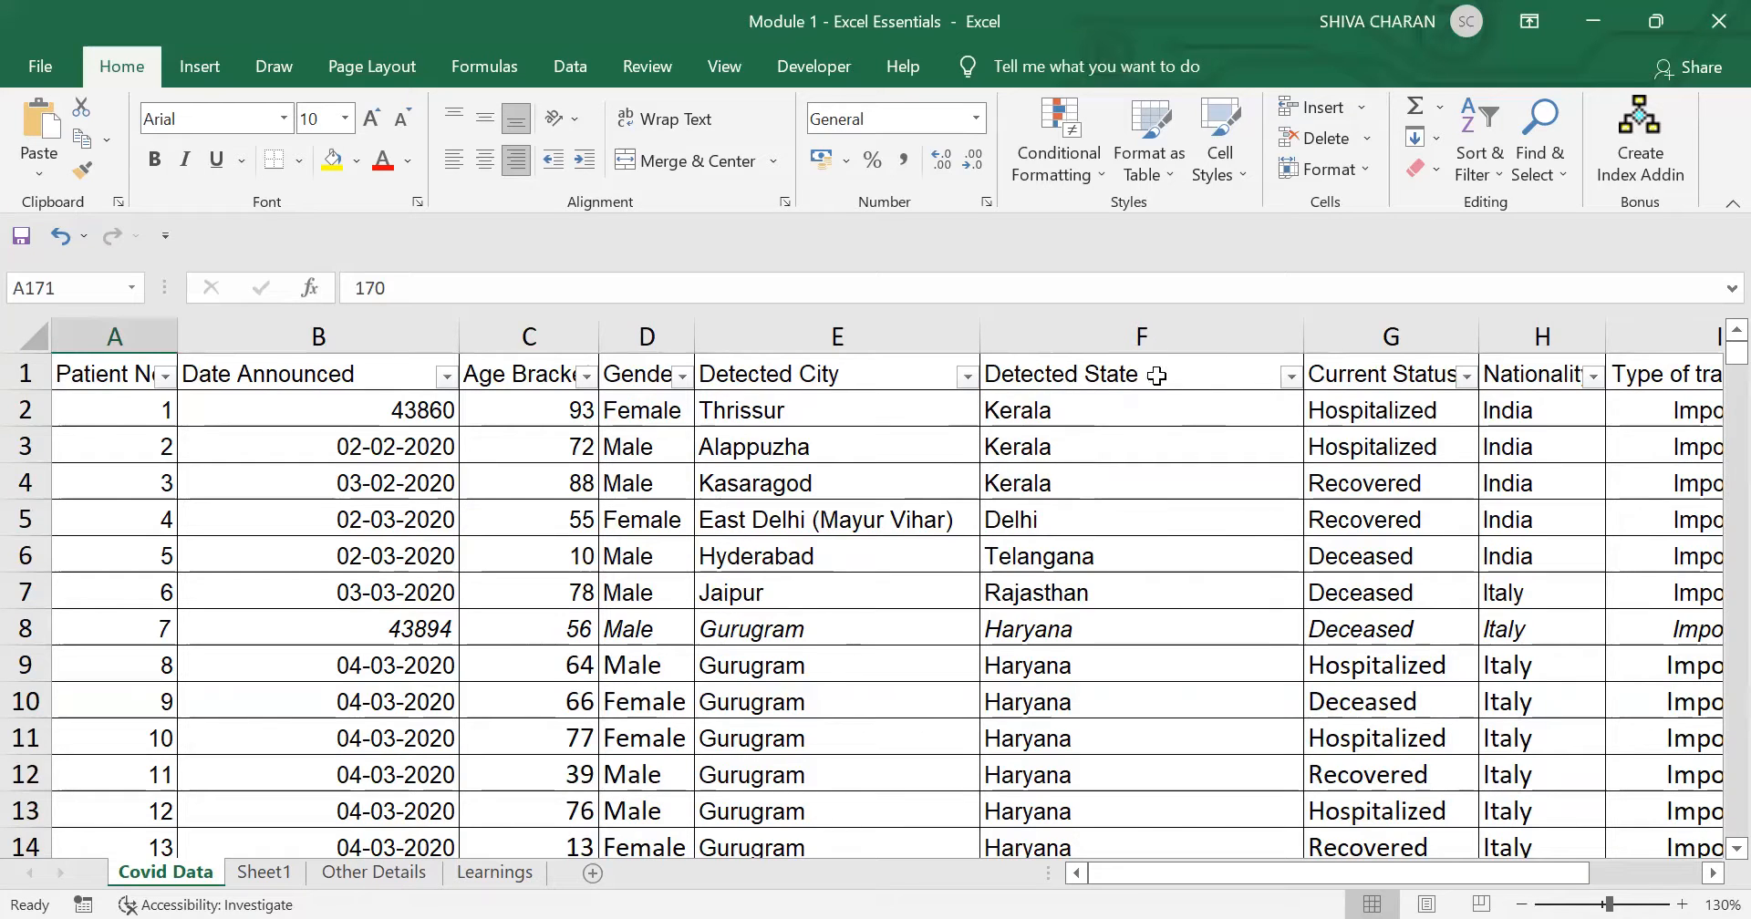
click(1189, 517)
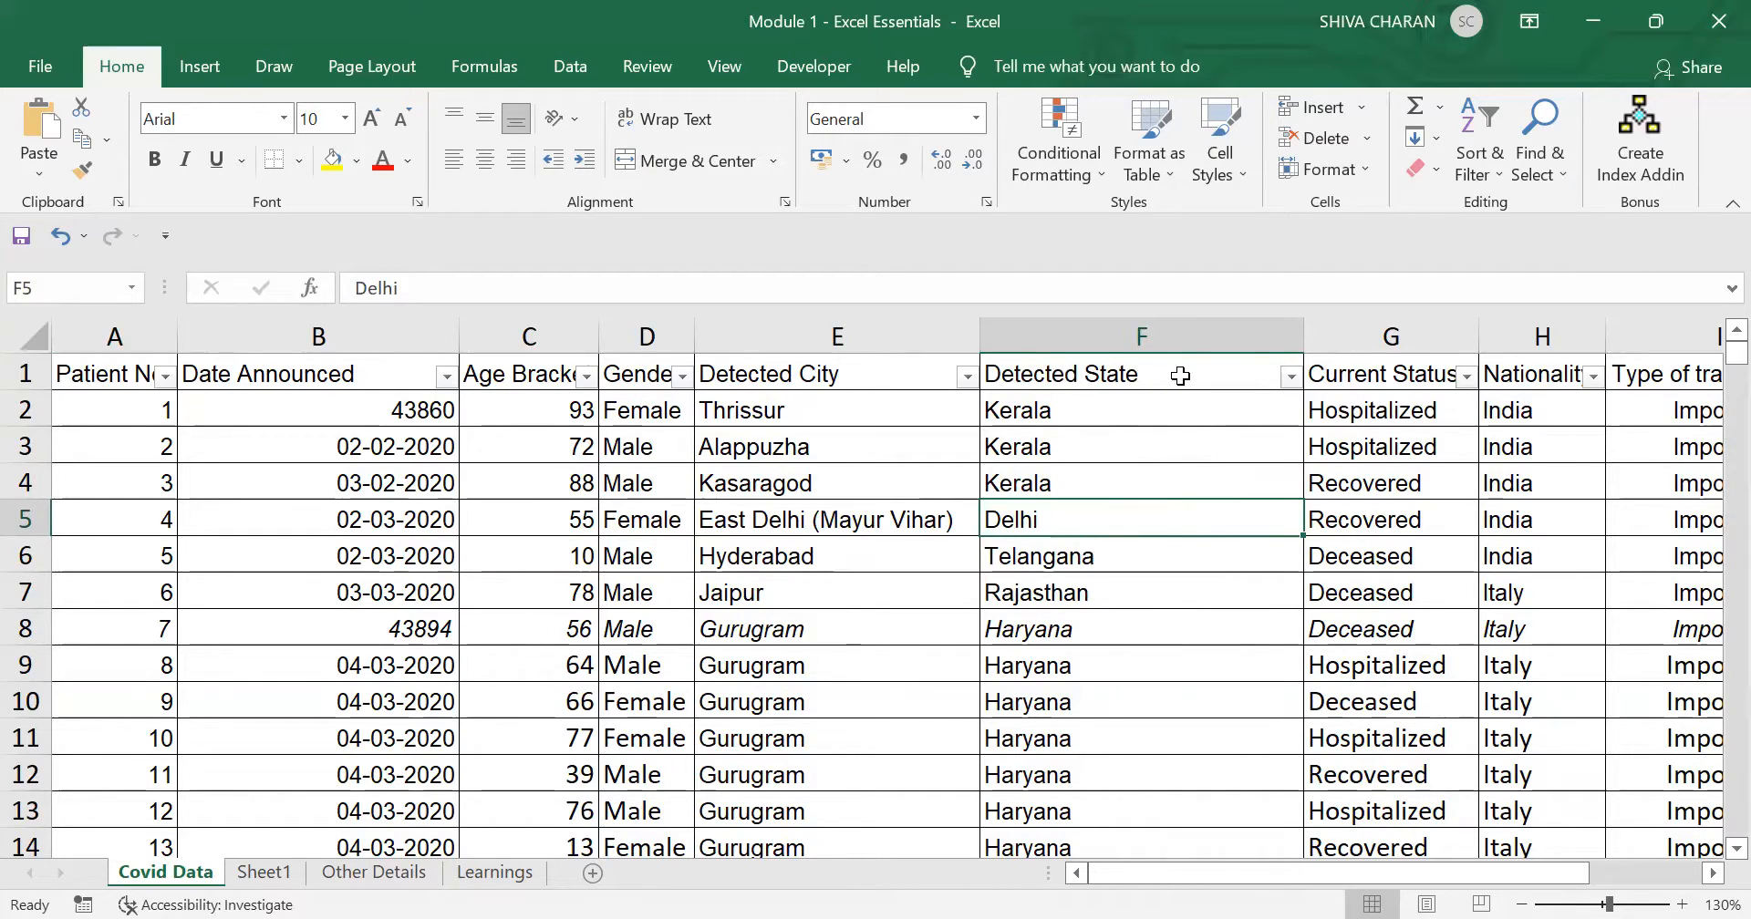
drag(1175, 367, 1176, 744)
click(1186, 593)
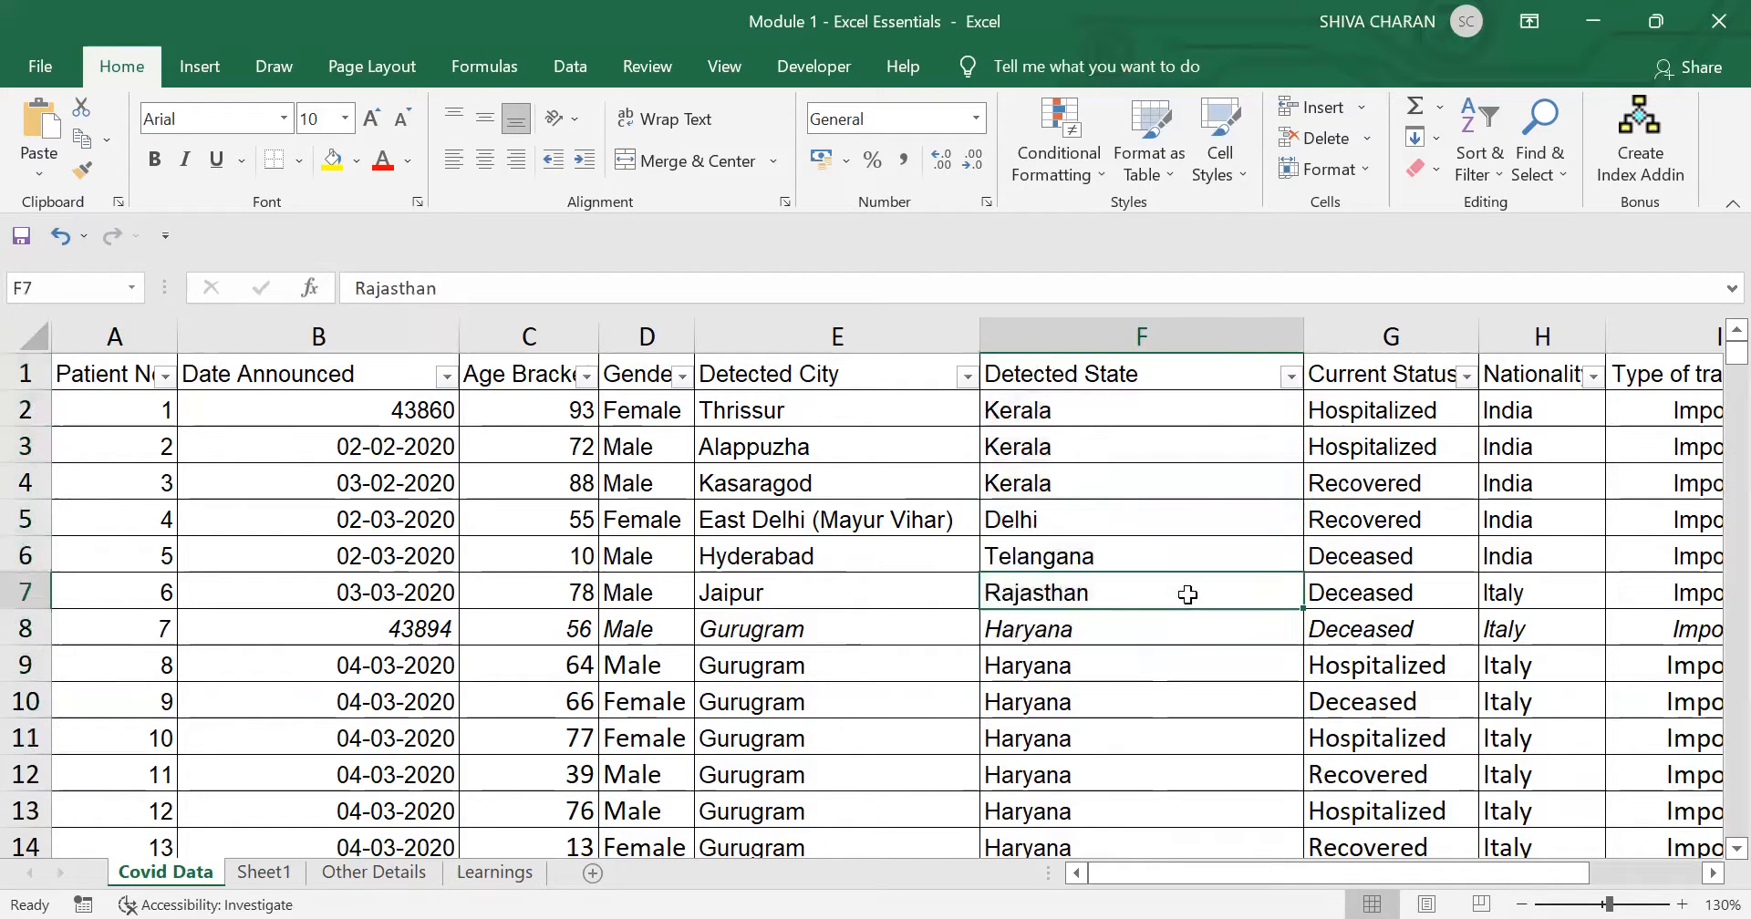
click(1199, 408)
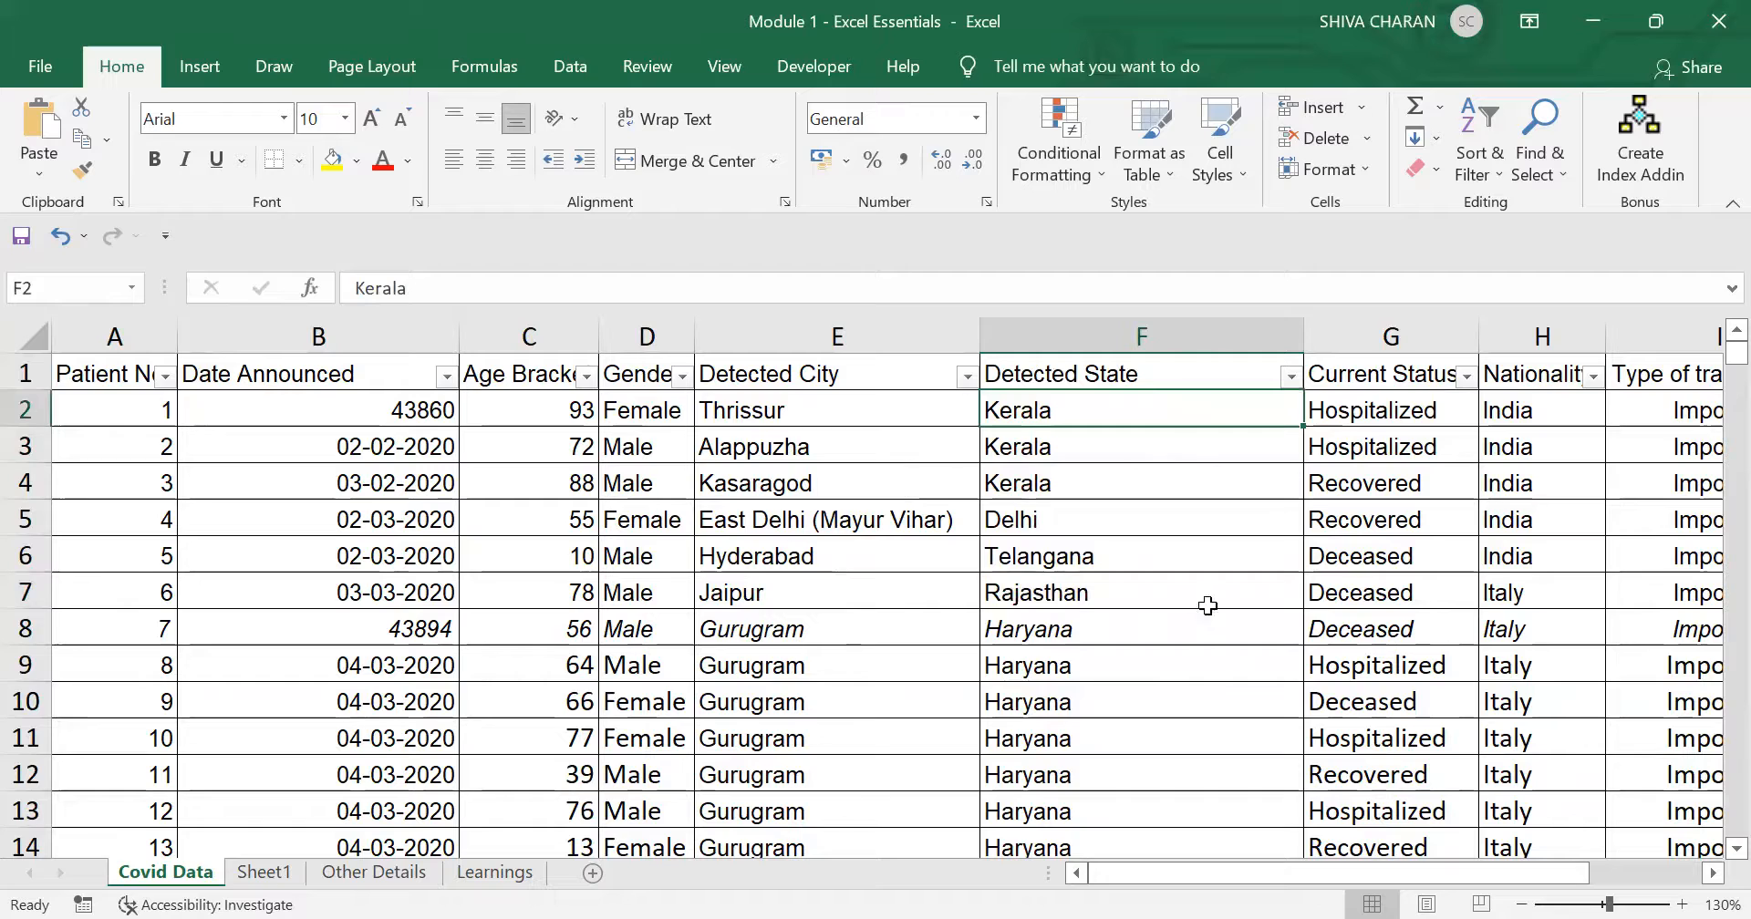
click(1170, 801)
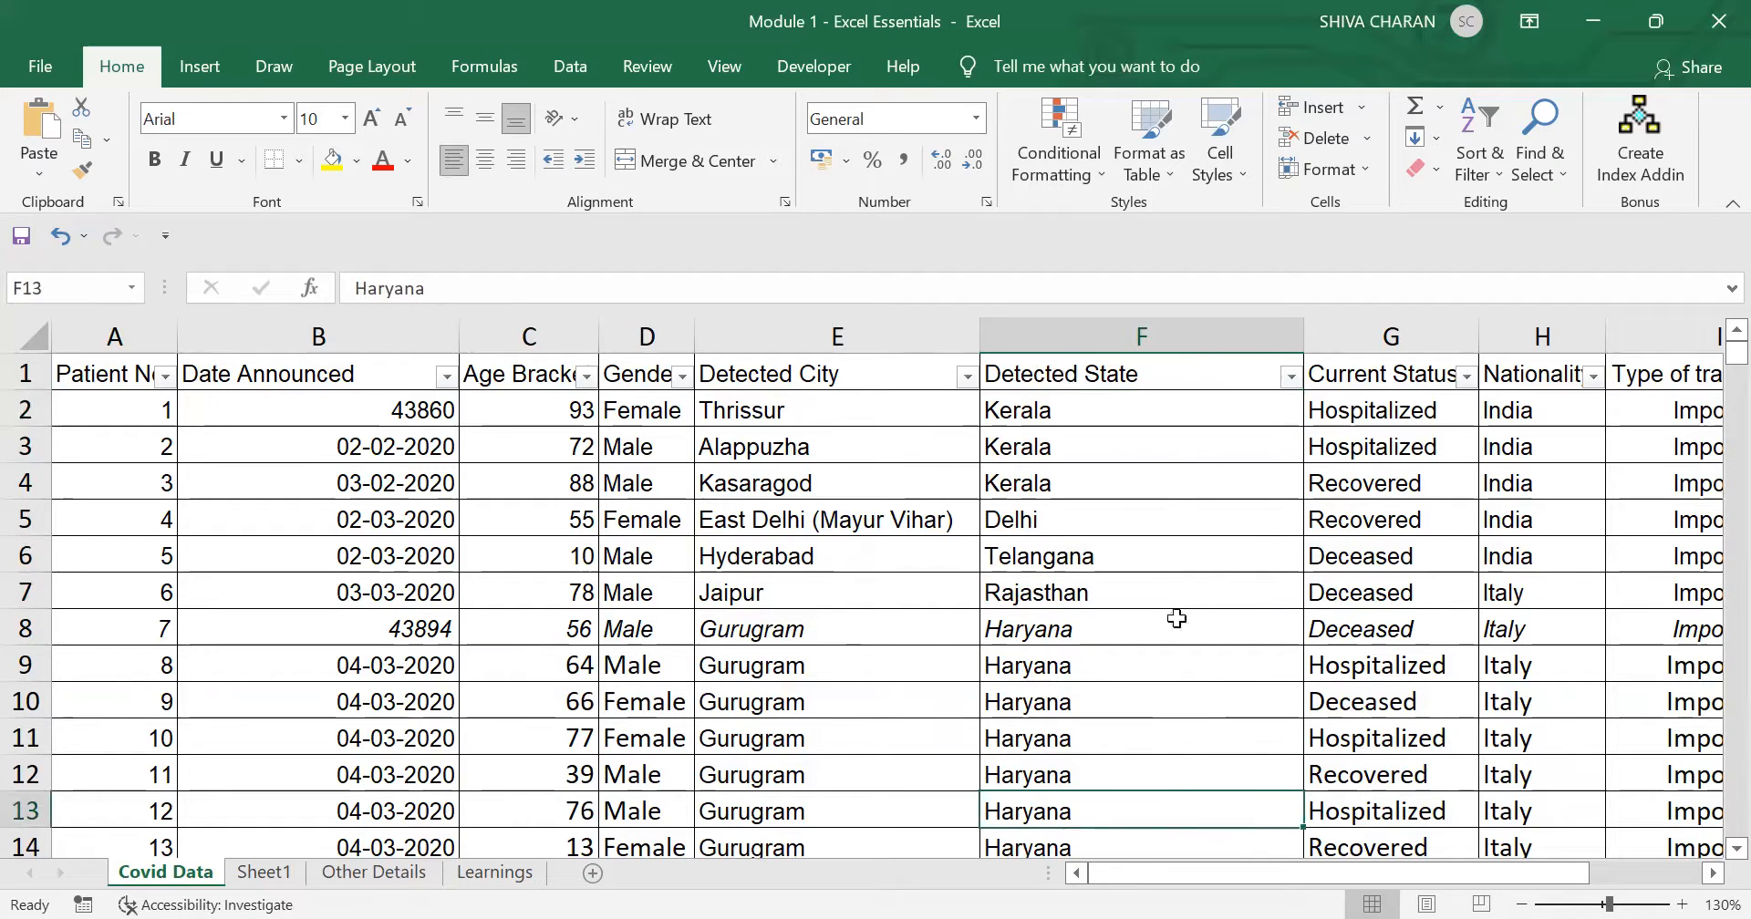
click(1163, 337)
click(1157, 542)
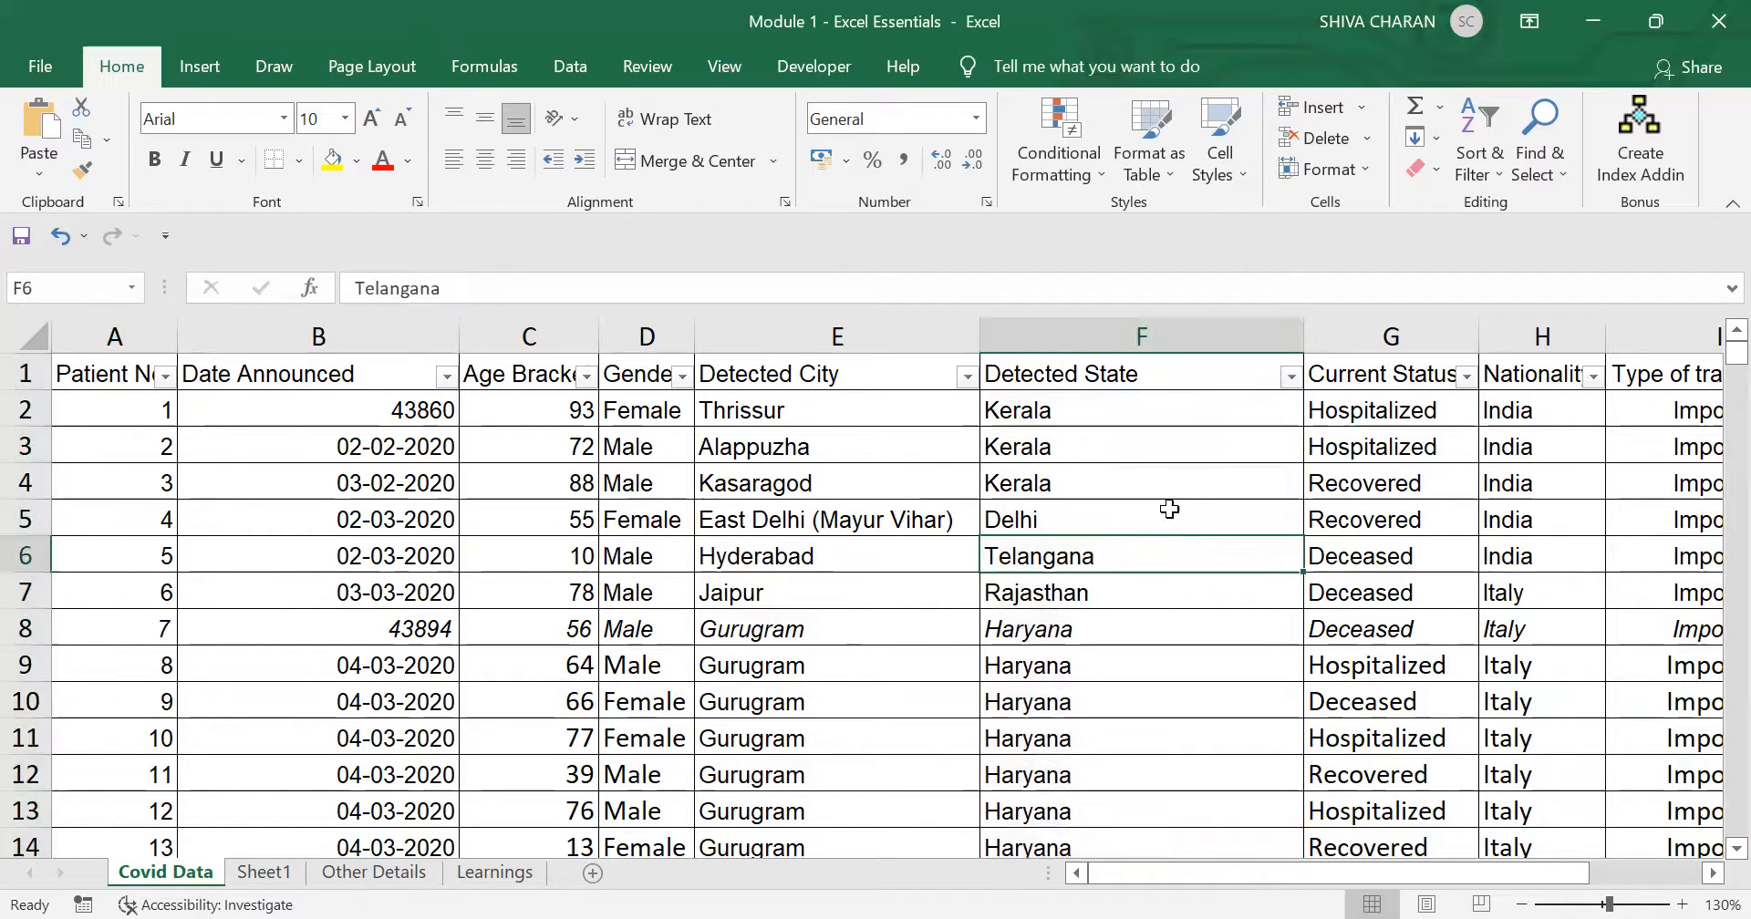
Step: Filter the Detected State column to show only Andaman and Nicobar Islands, and review the filtered rows
click(1289, 379)
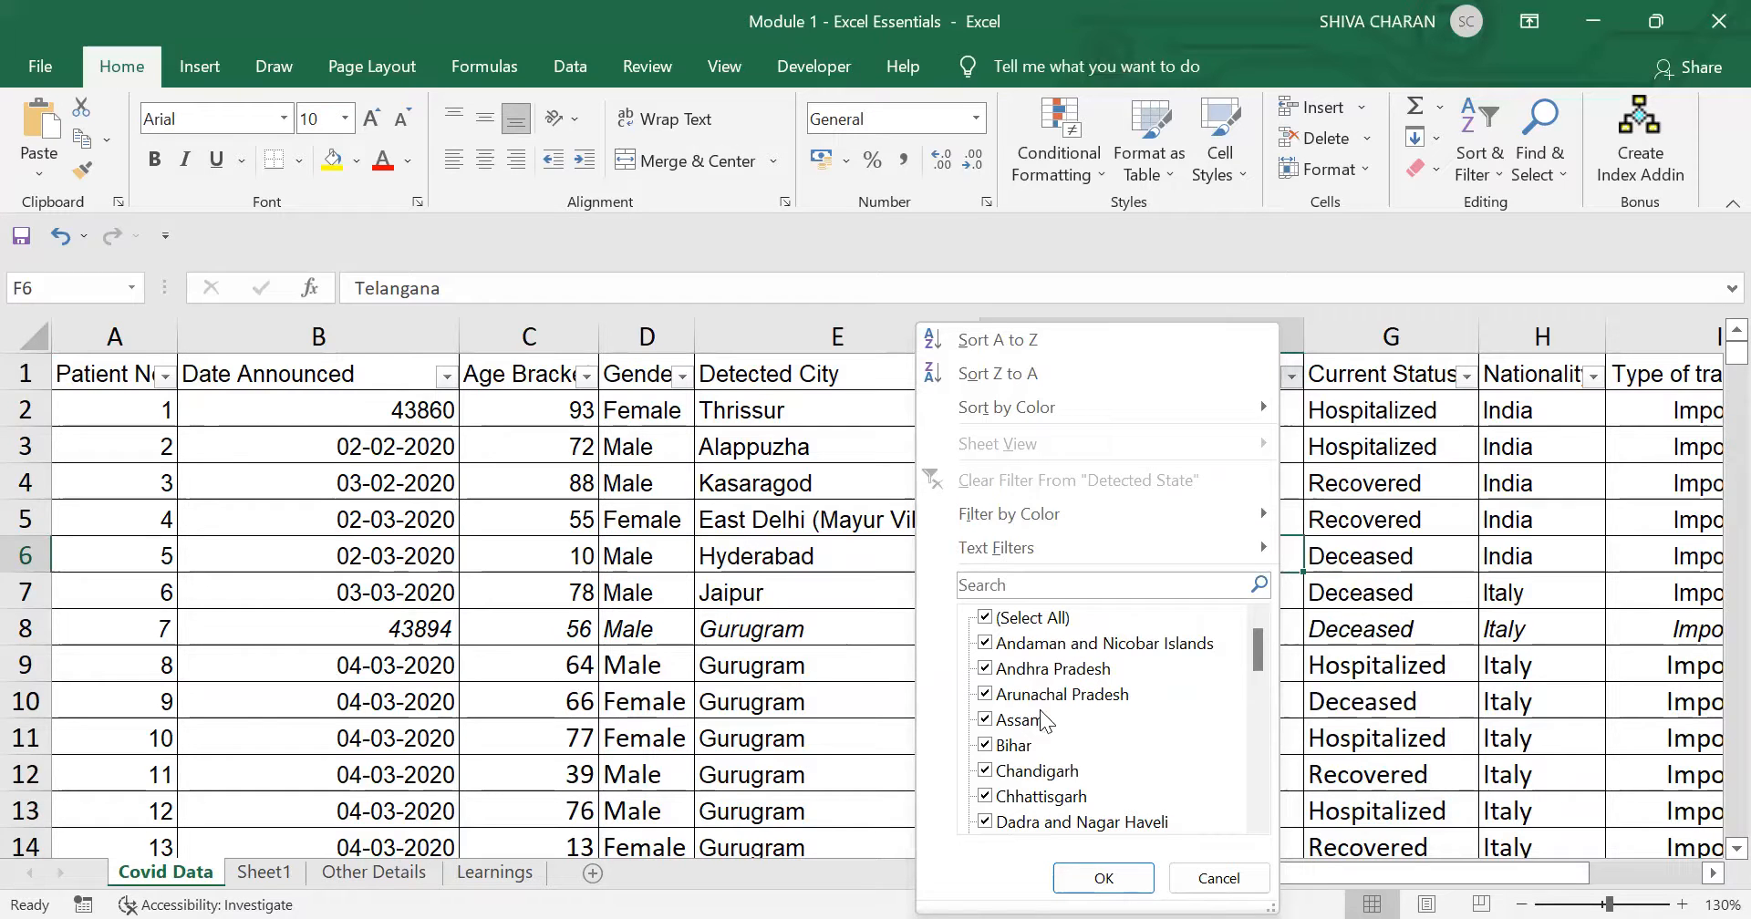
scroll(1039, 712, down, 9)
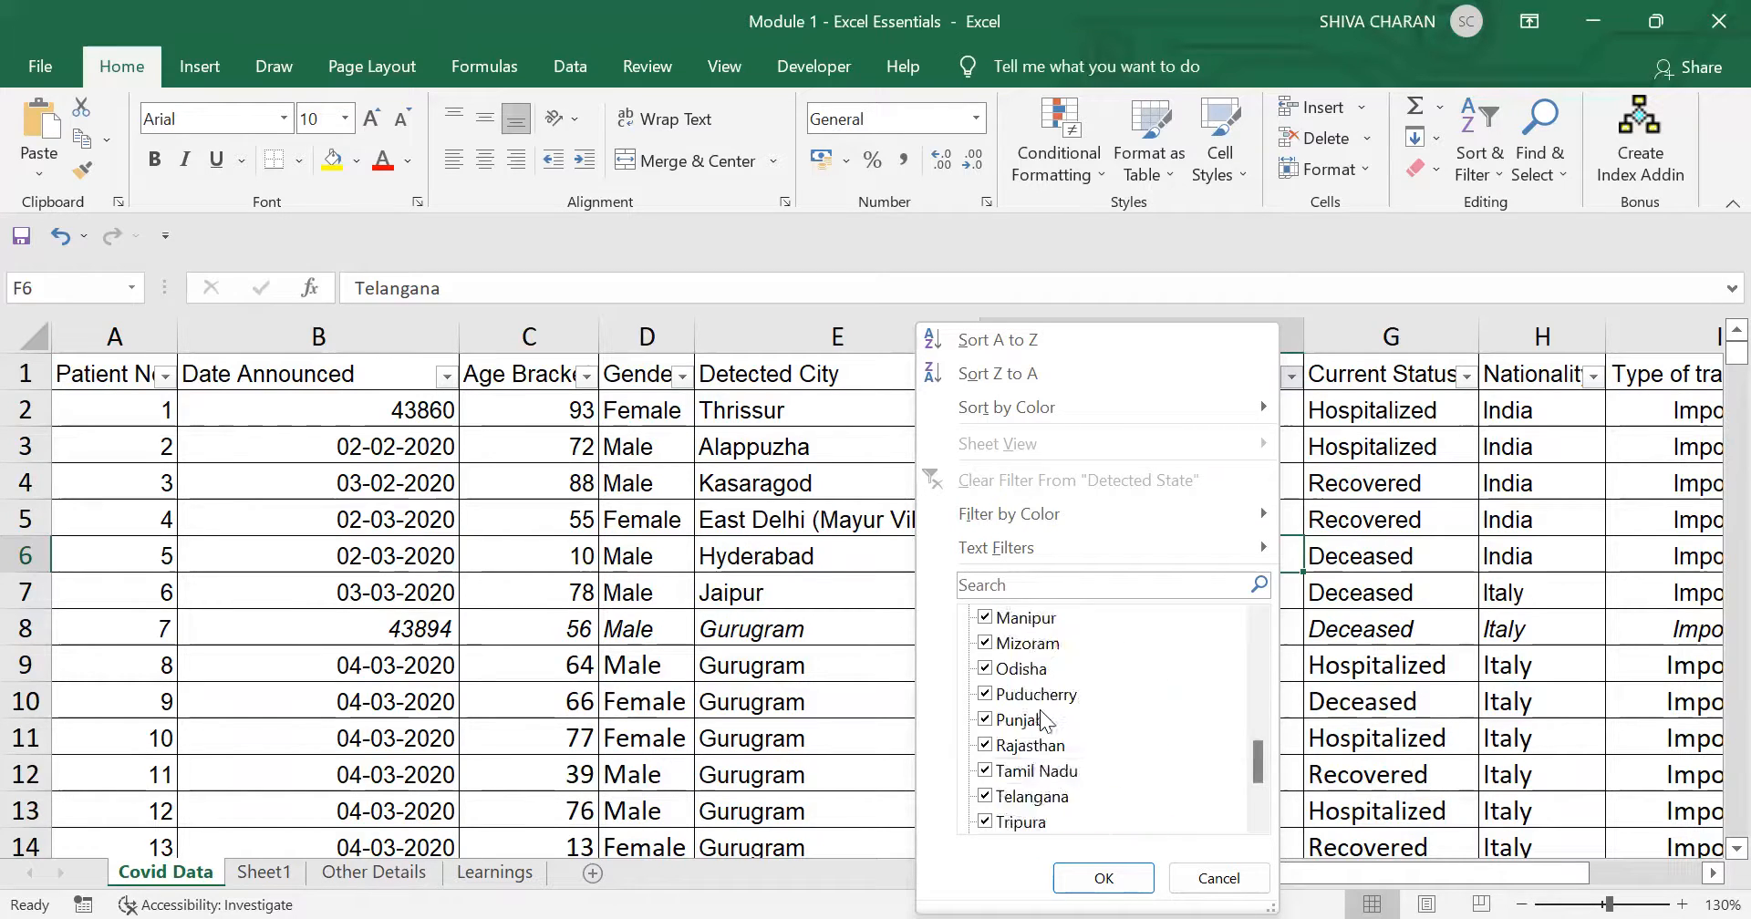
scroll(1103, 734, up, 9)
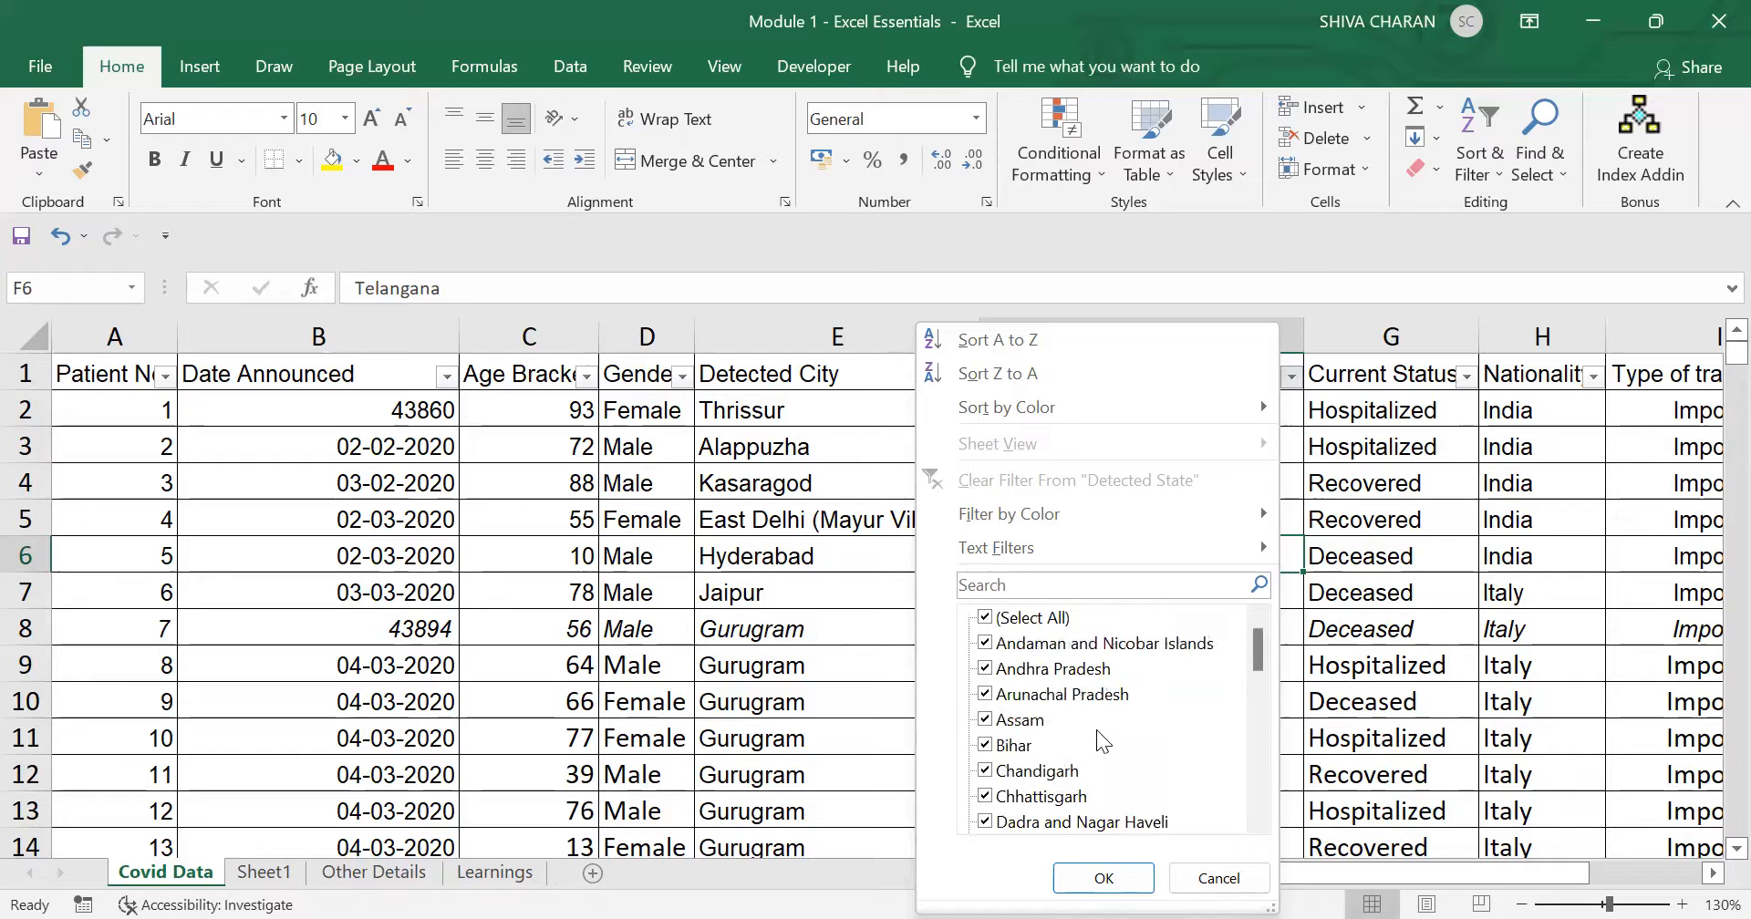
click(986, 619)
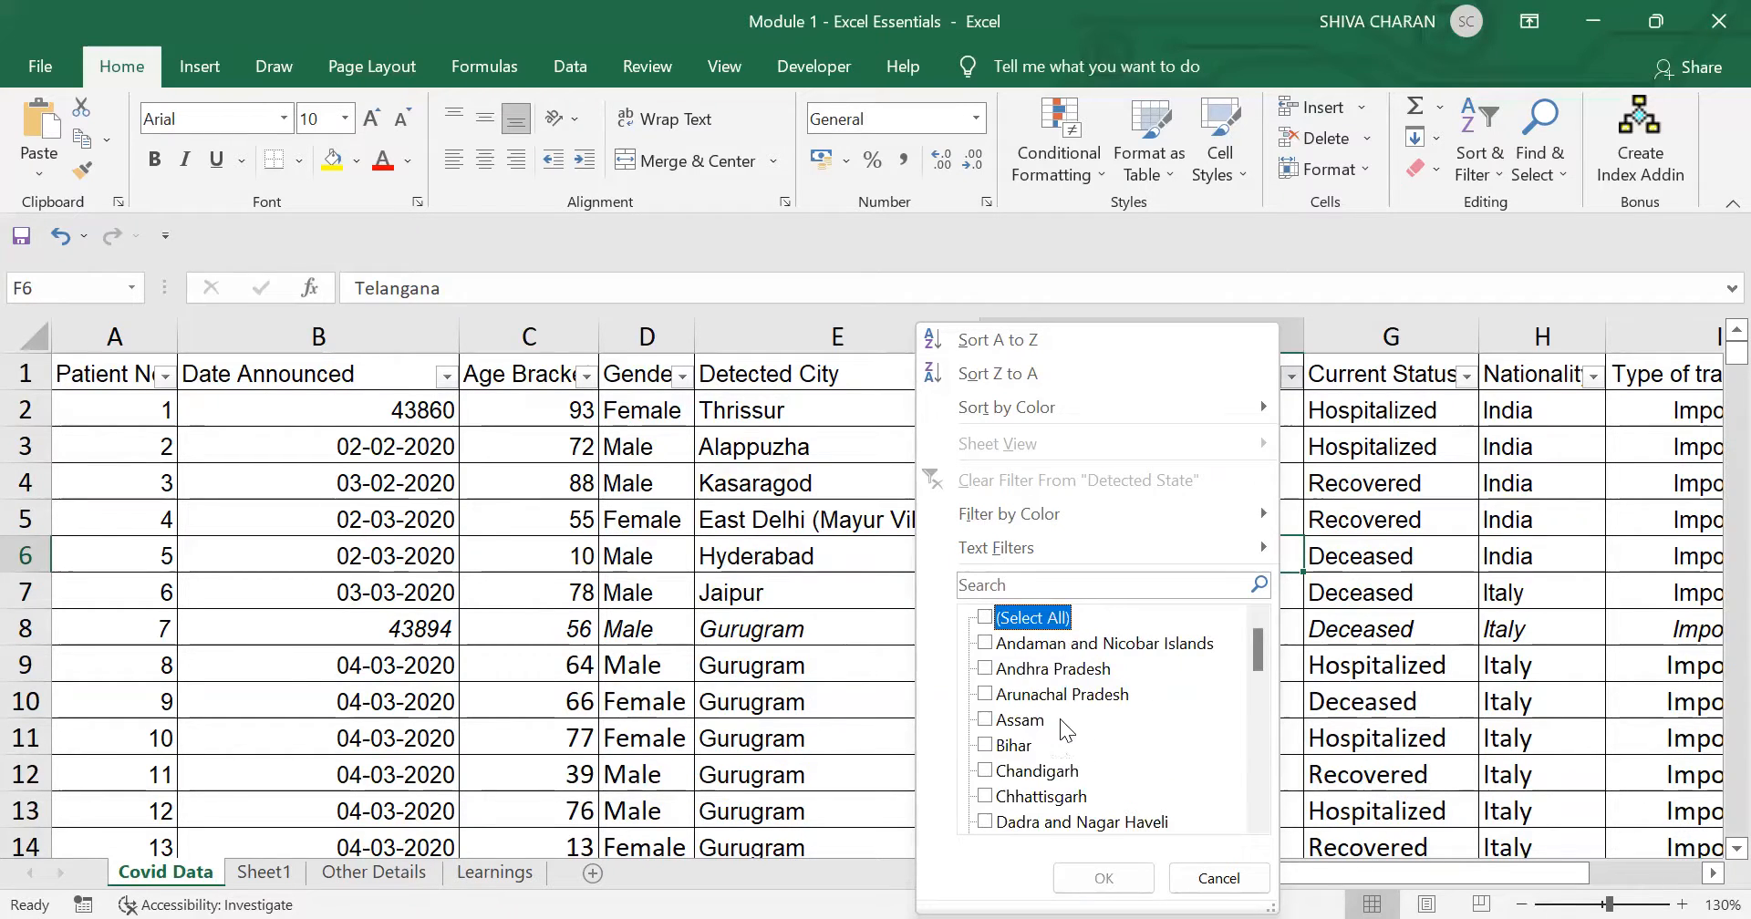
click(992, 645)
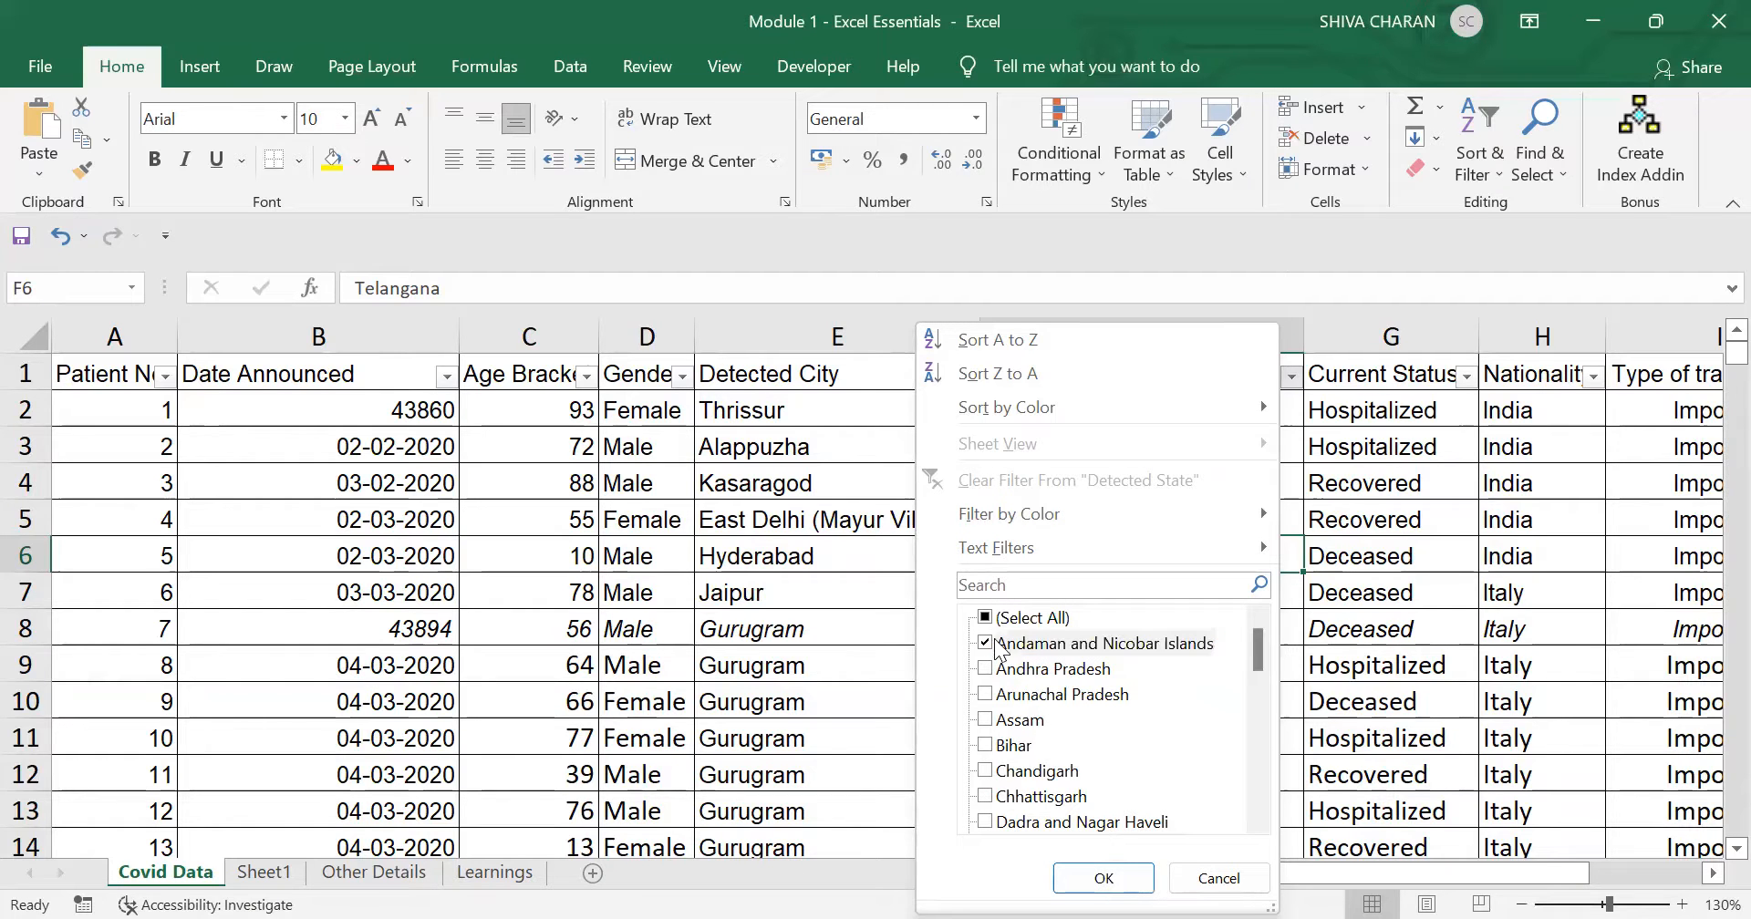
click(1105, 878)
scroll(1195, 526, down, 1)
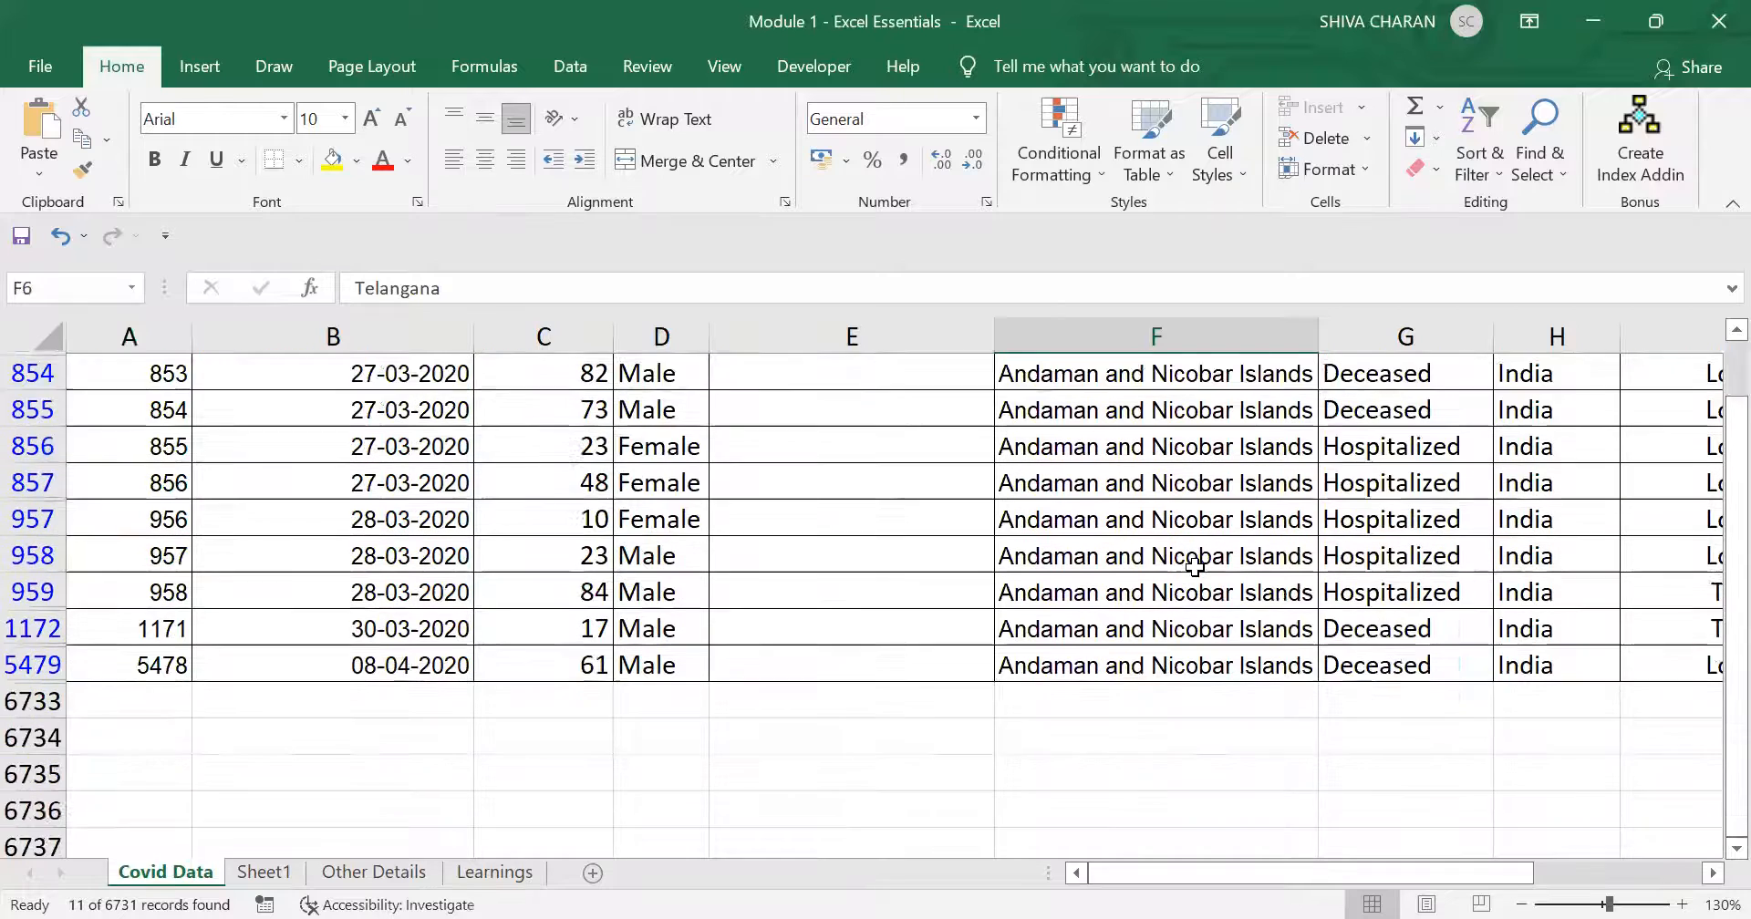
scroll(1195, 526, up, 1)
drag(1098, 413, 1113, 775)
click(1050, 715)
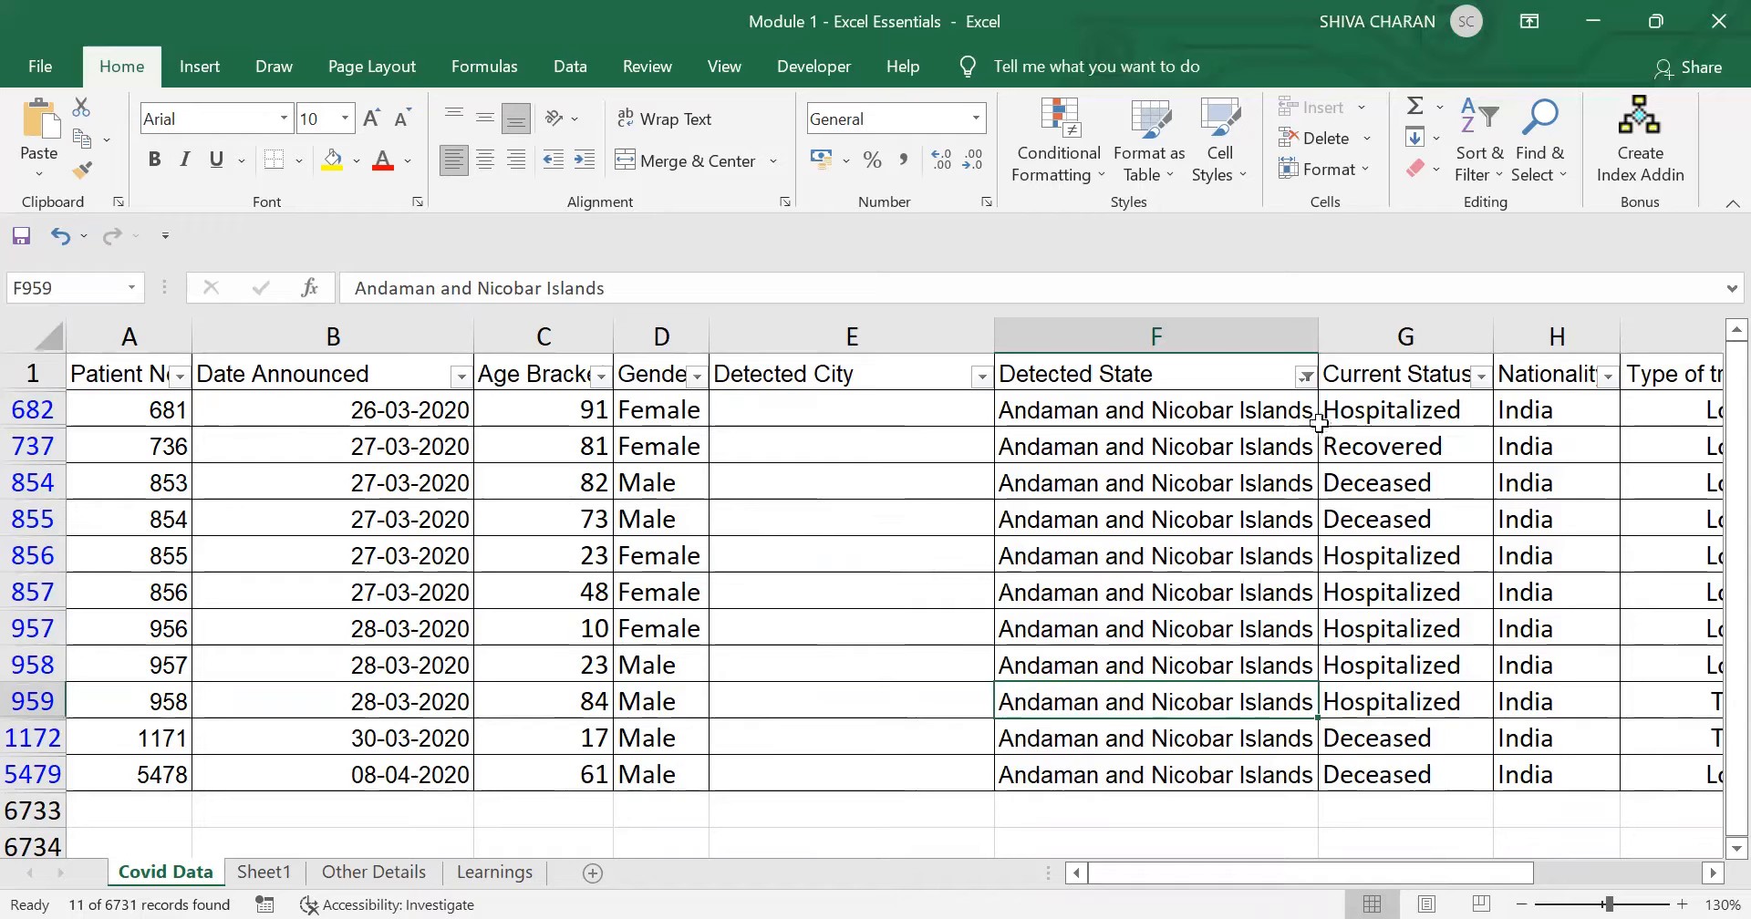
Step: Change the Detected State filter to show only Telangana, searching the filter values for "Telang", and review the filtered rows
click(1301, 373)
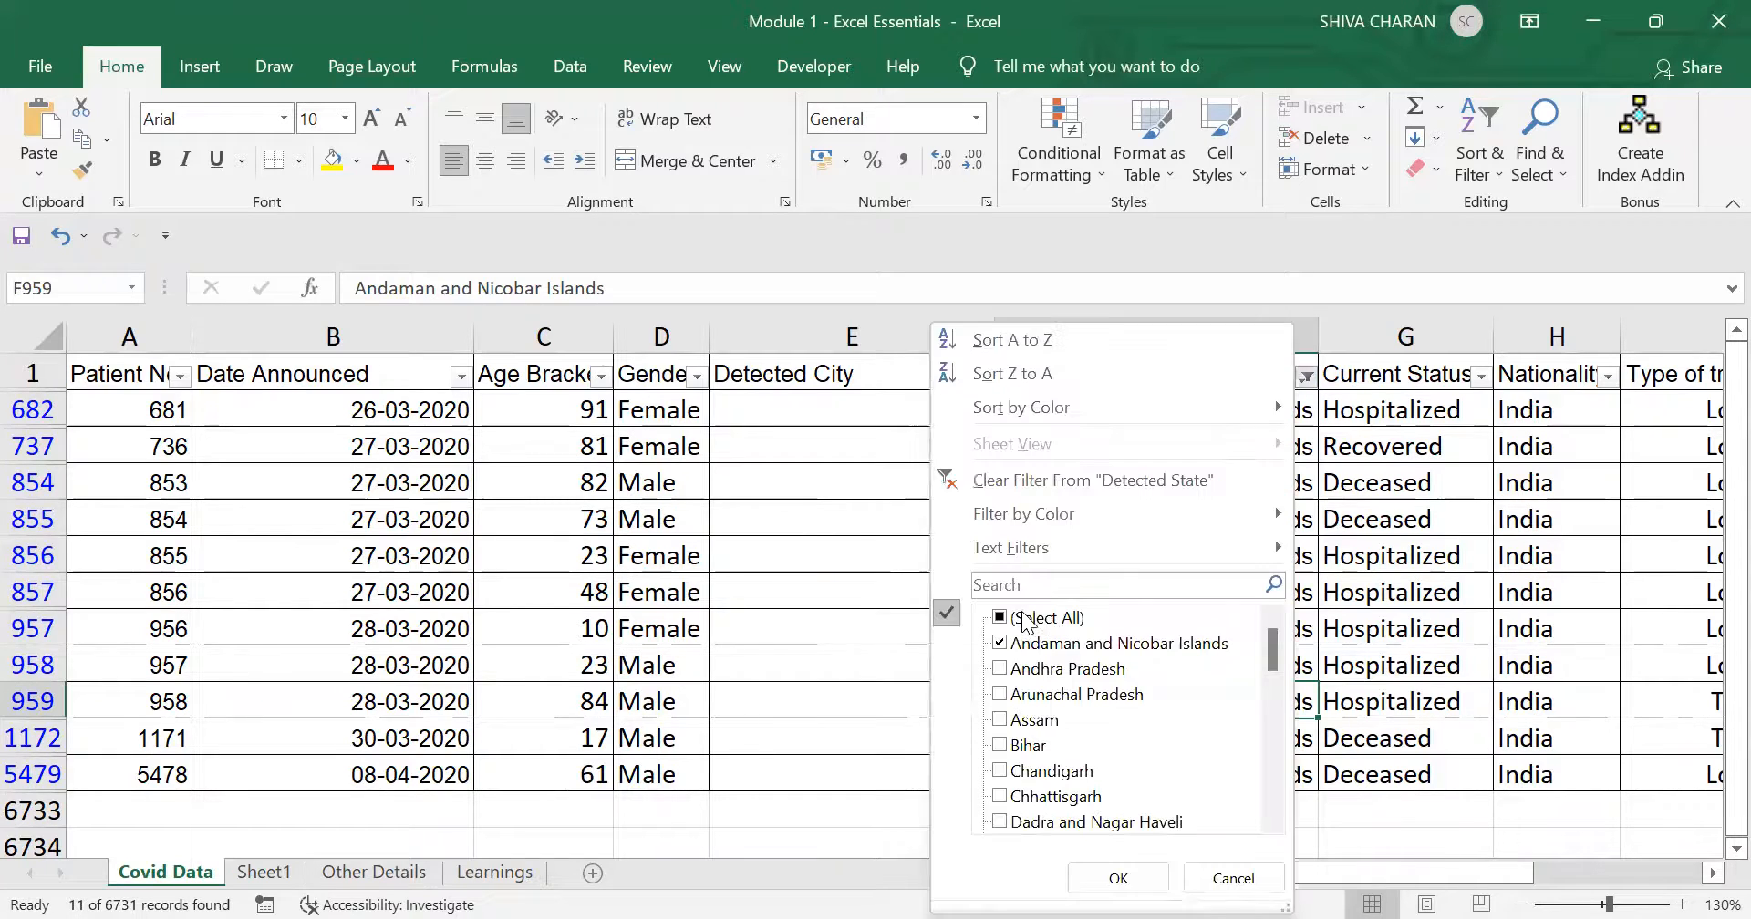
click(1000, 620)
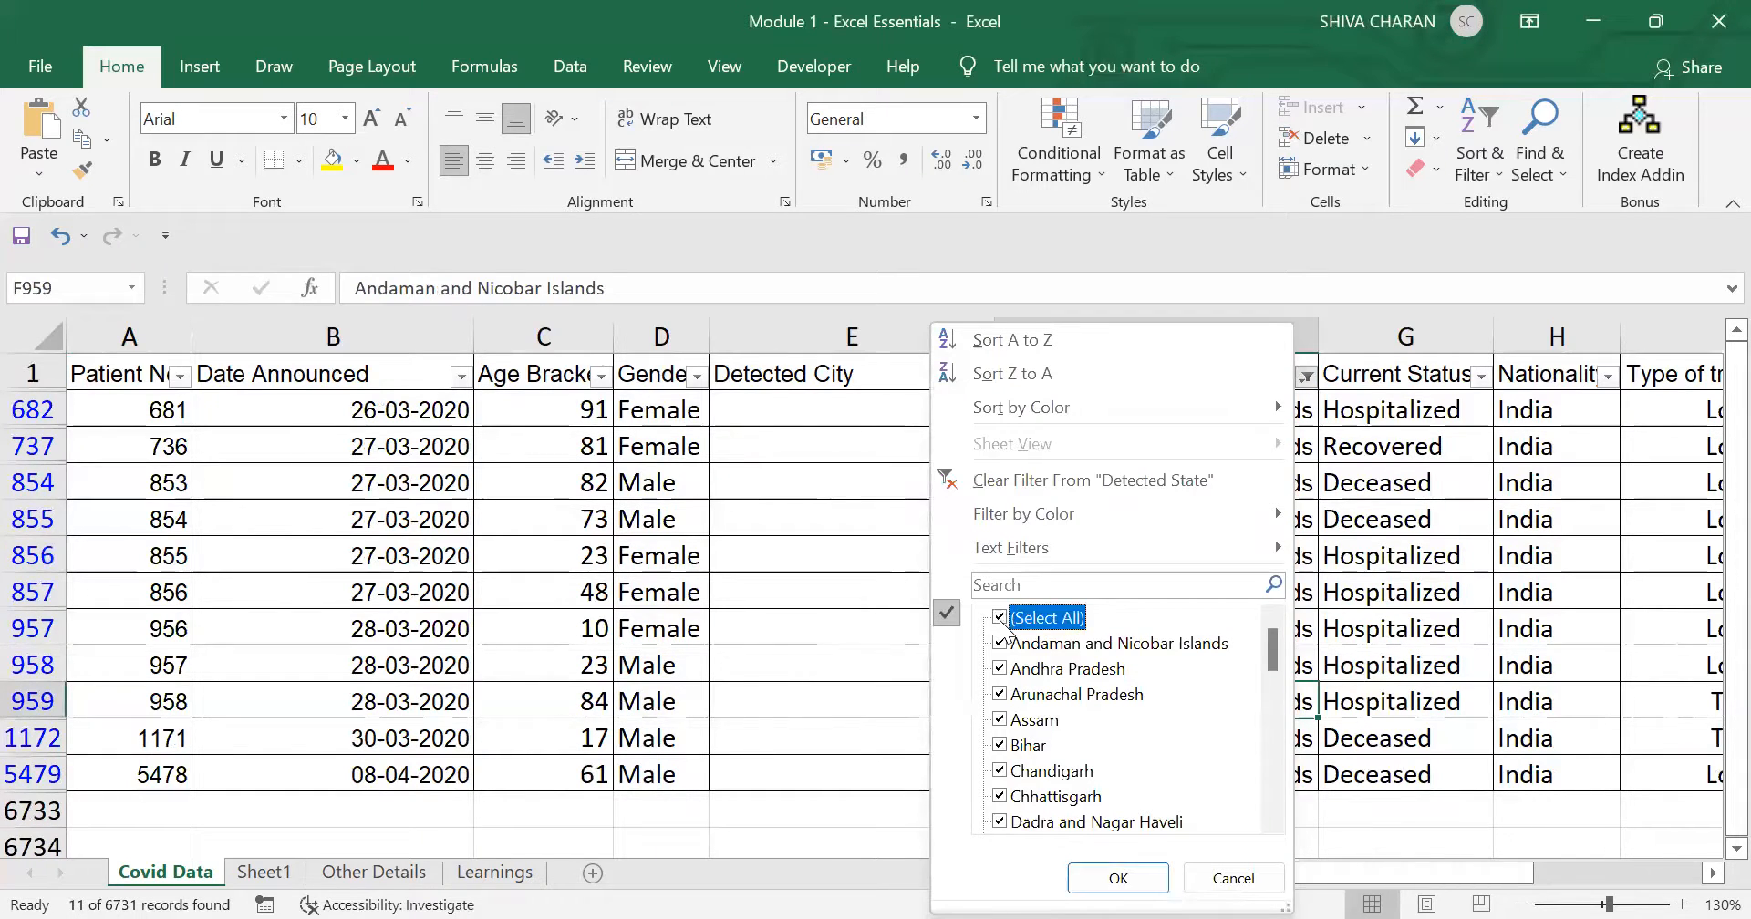
click(1001, 619)
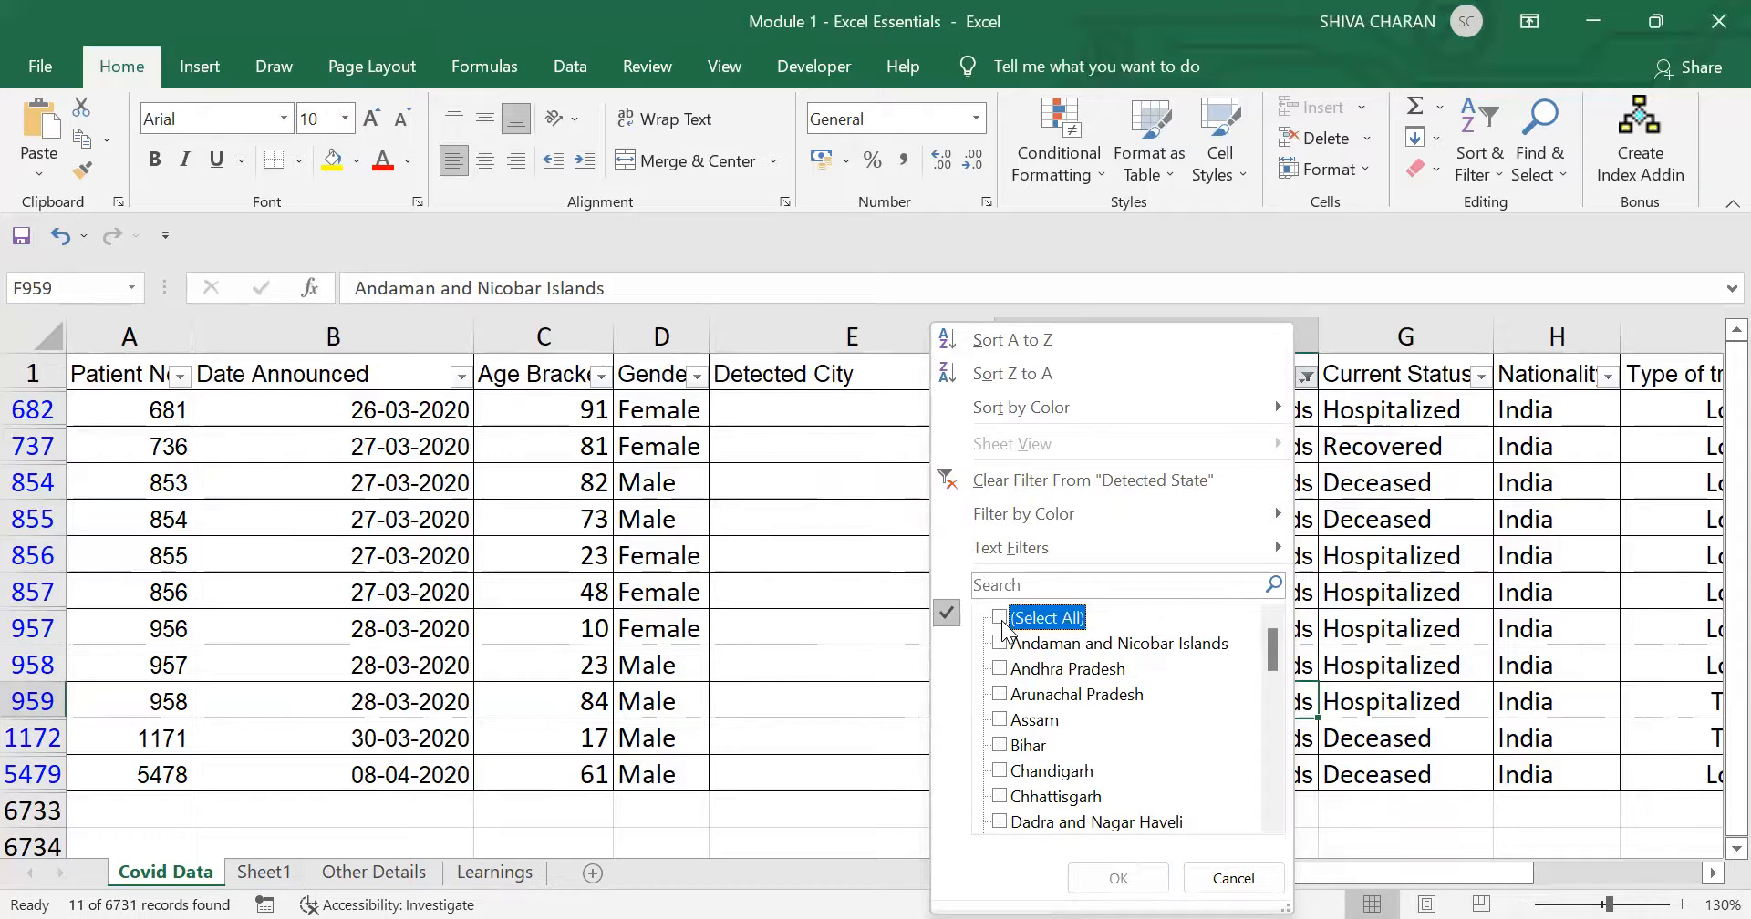
click(1001, 620)
click(1083, 588)
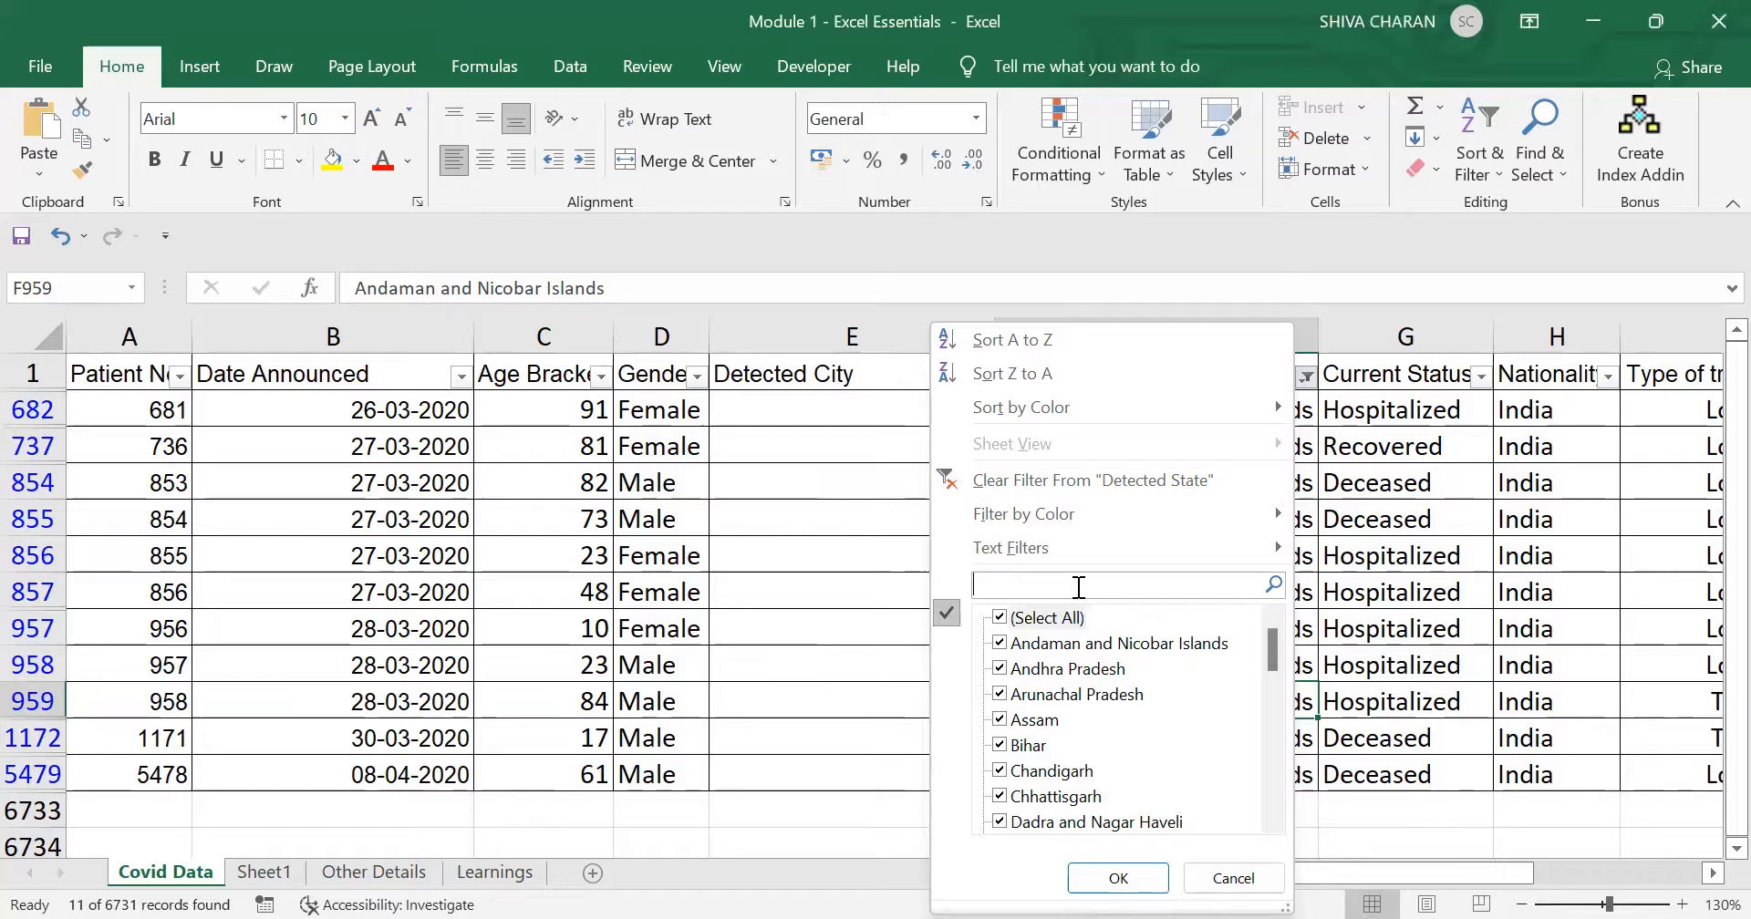
text(Telang)
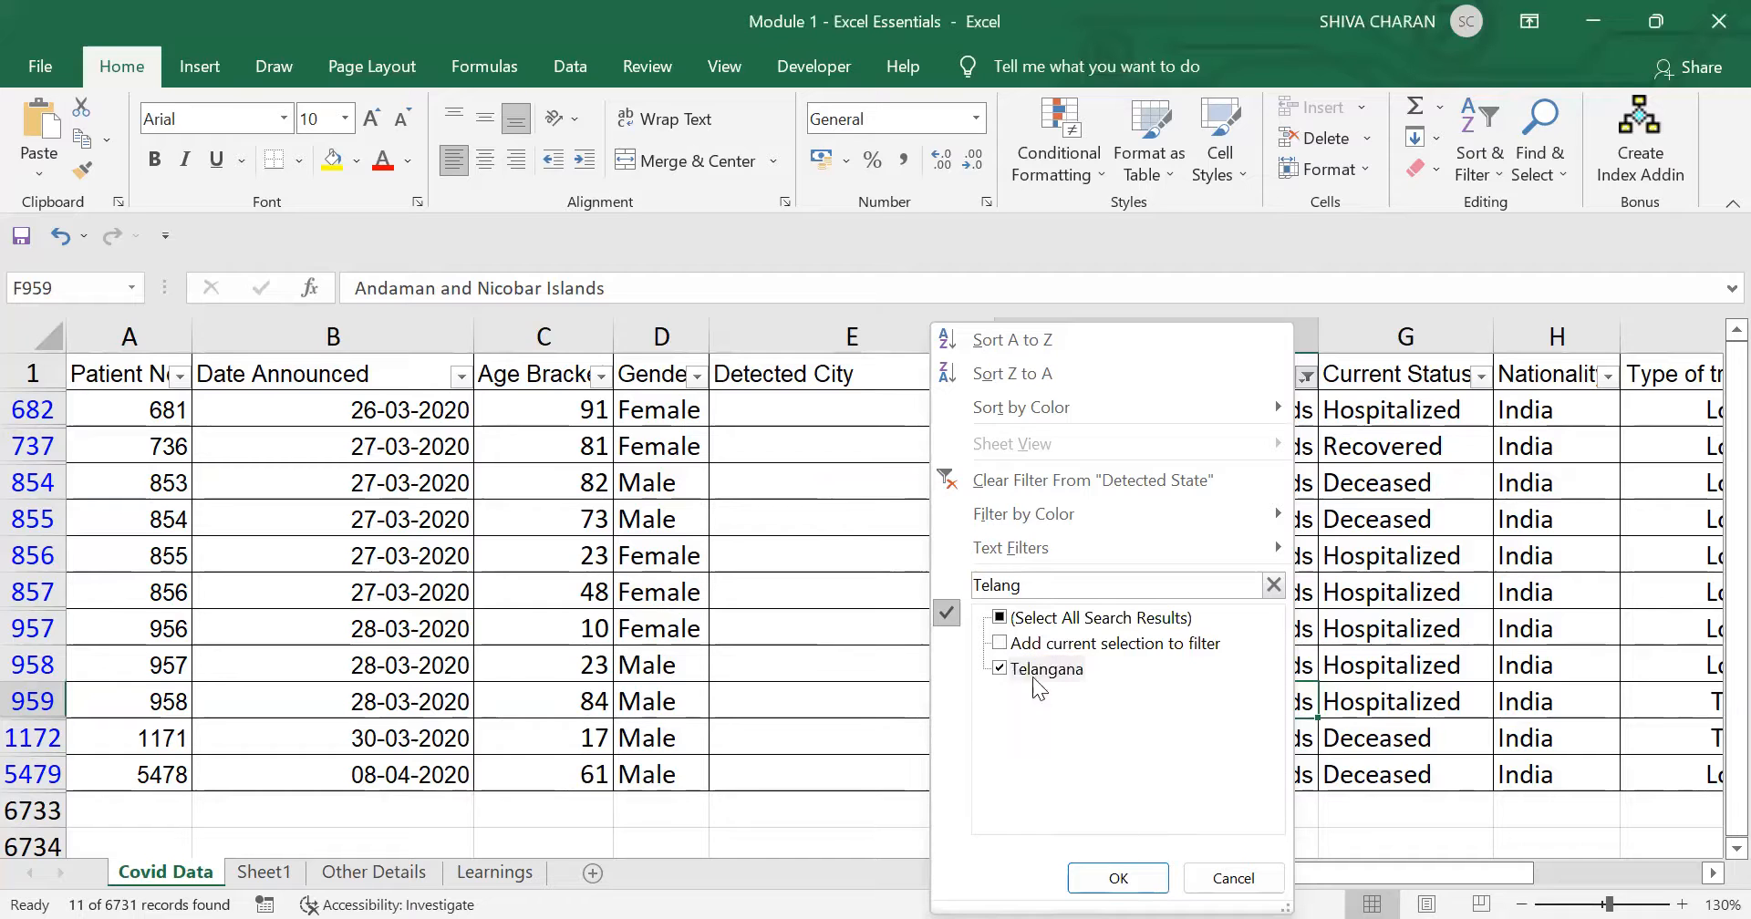
click(1120, 879)
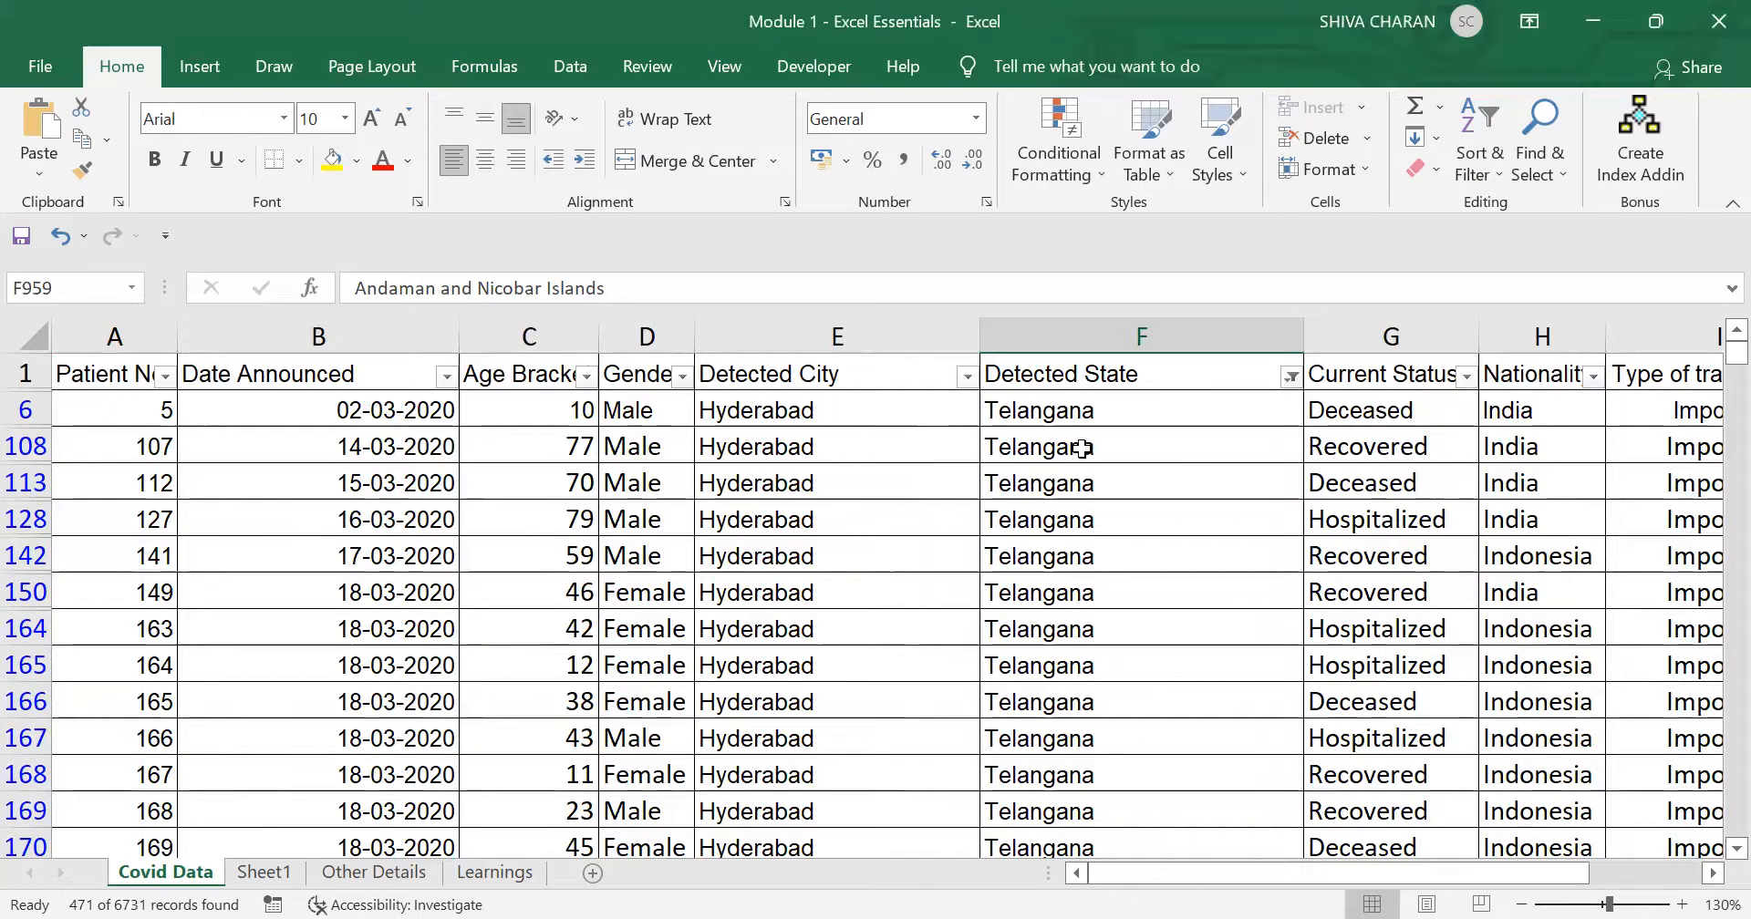
drag(1155, 416, 1181, 862)
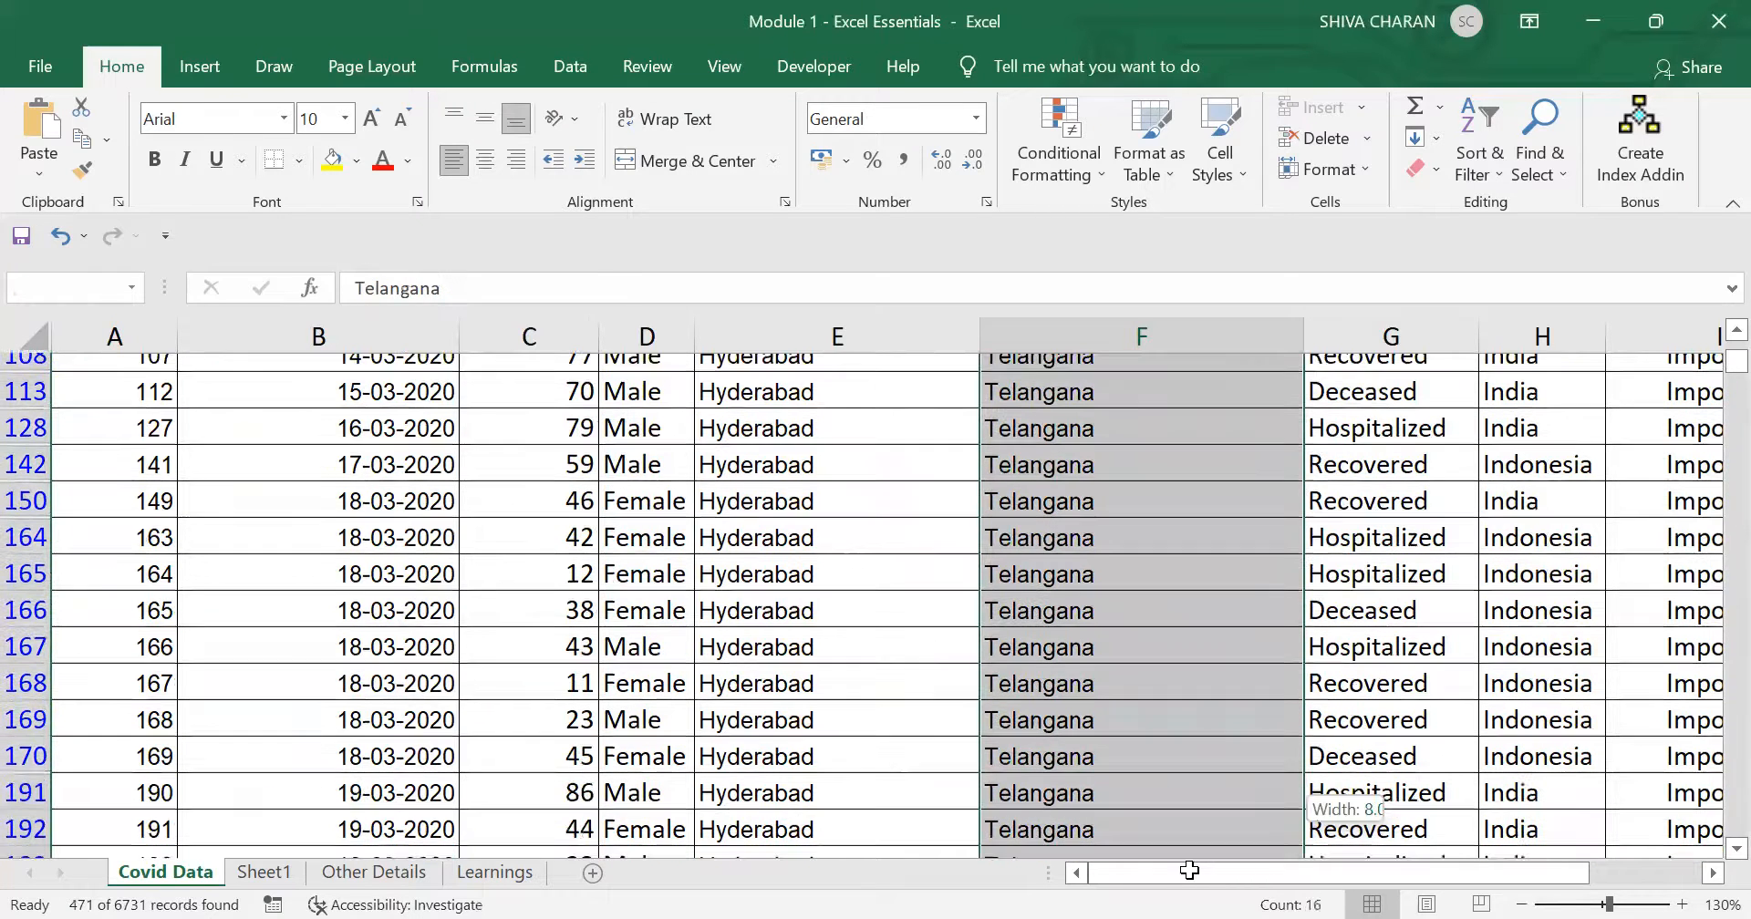
scroll(1219, 676, up, 2)
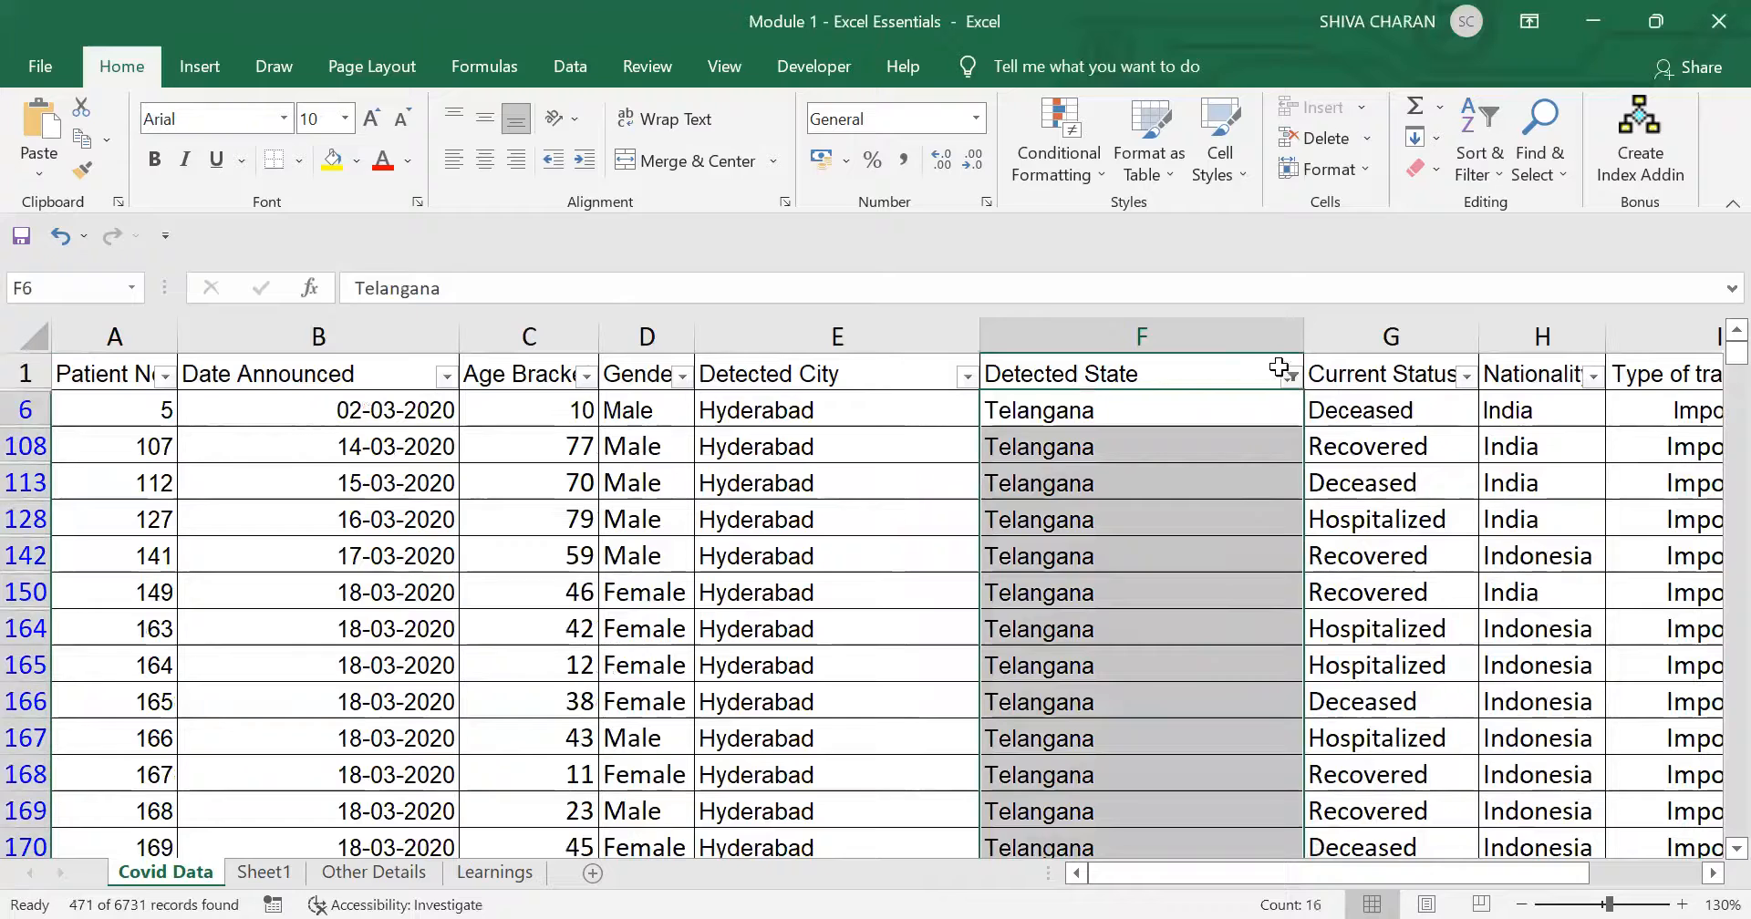
click(1237, 367)
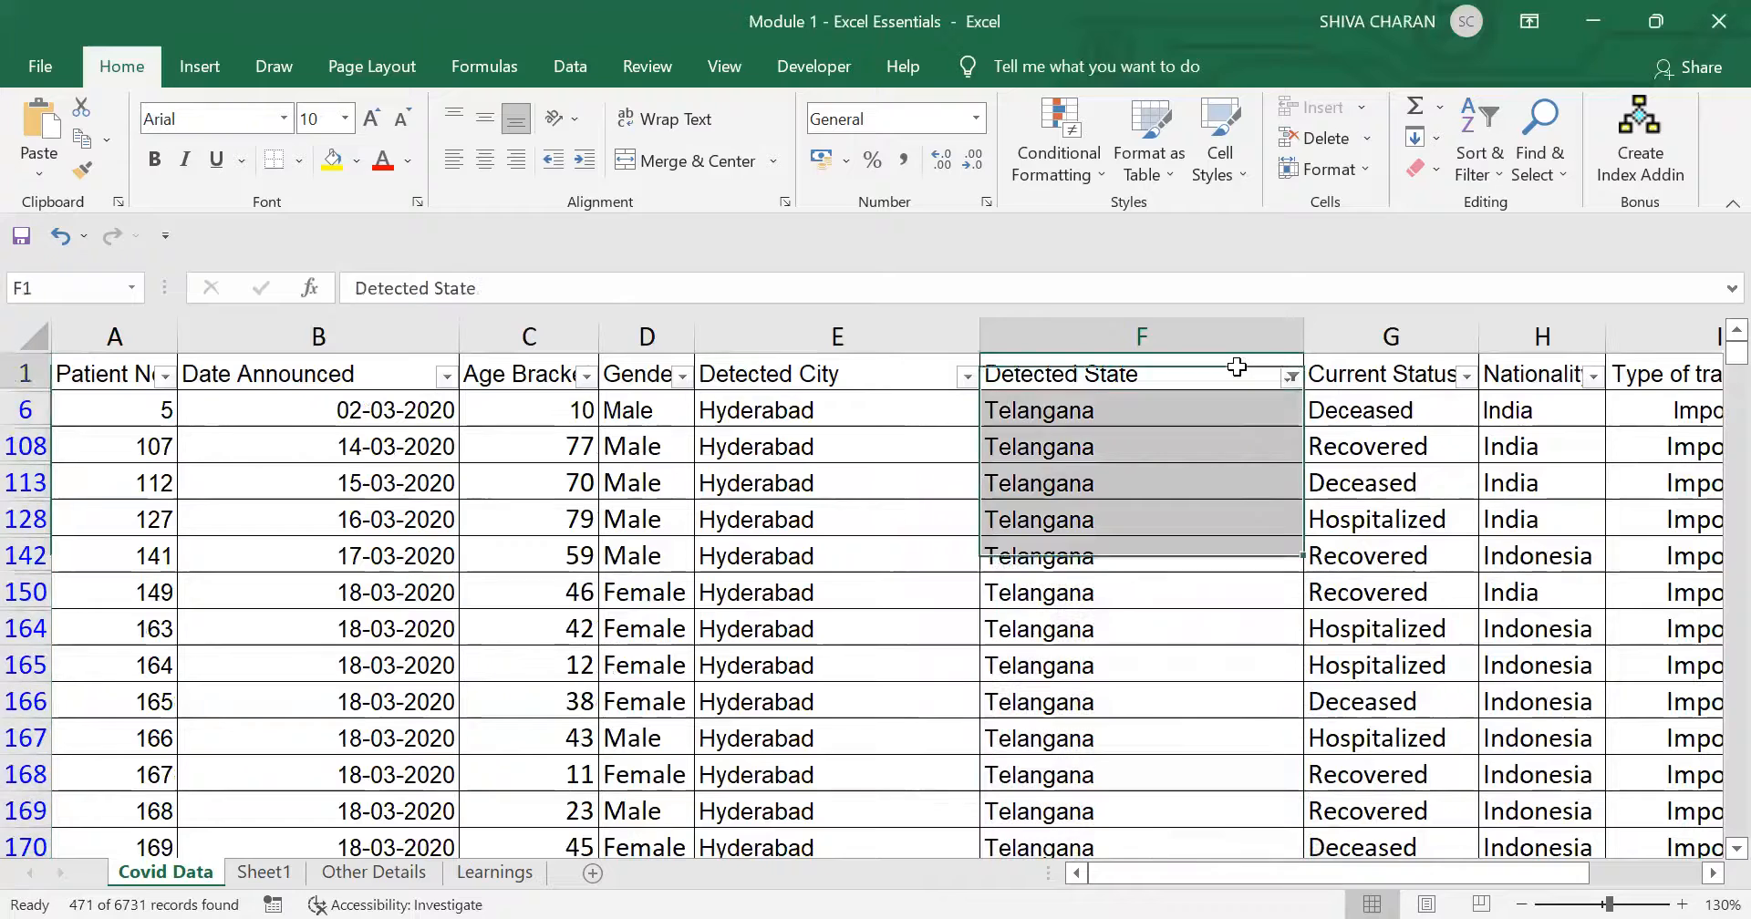
Step: Remove the Telangana filter from the Detected State column to show all records again
click(1291, 376)
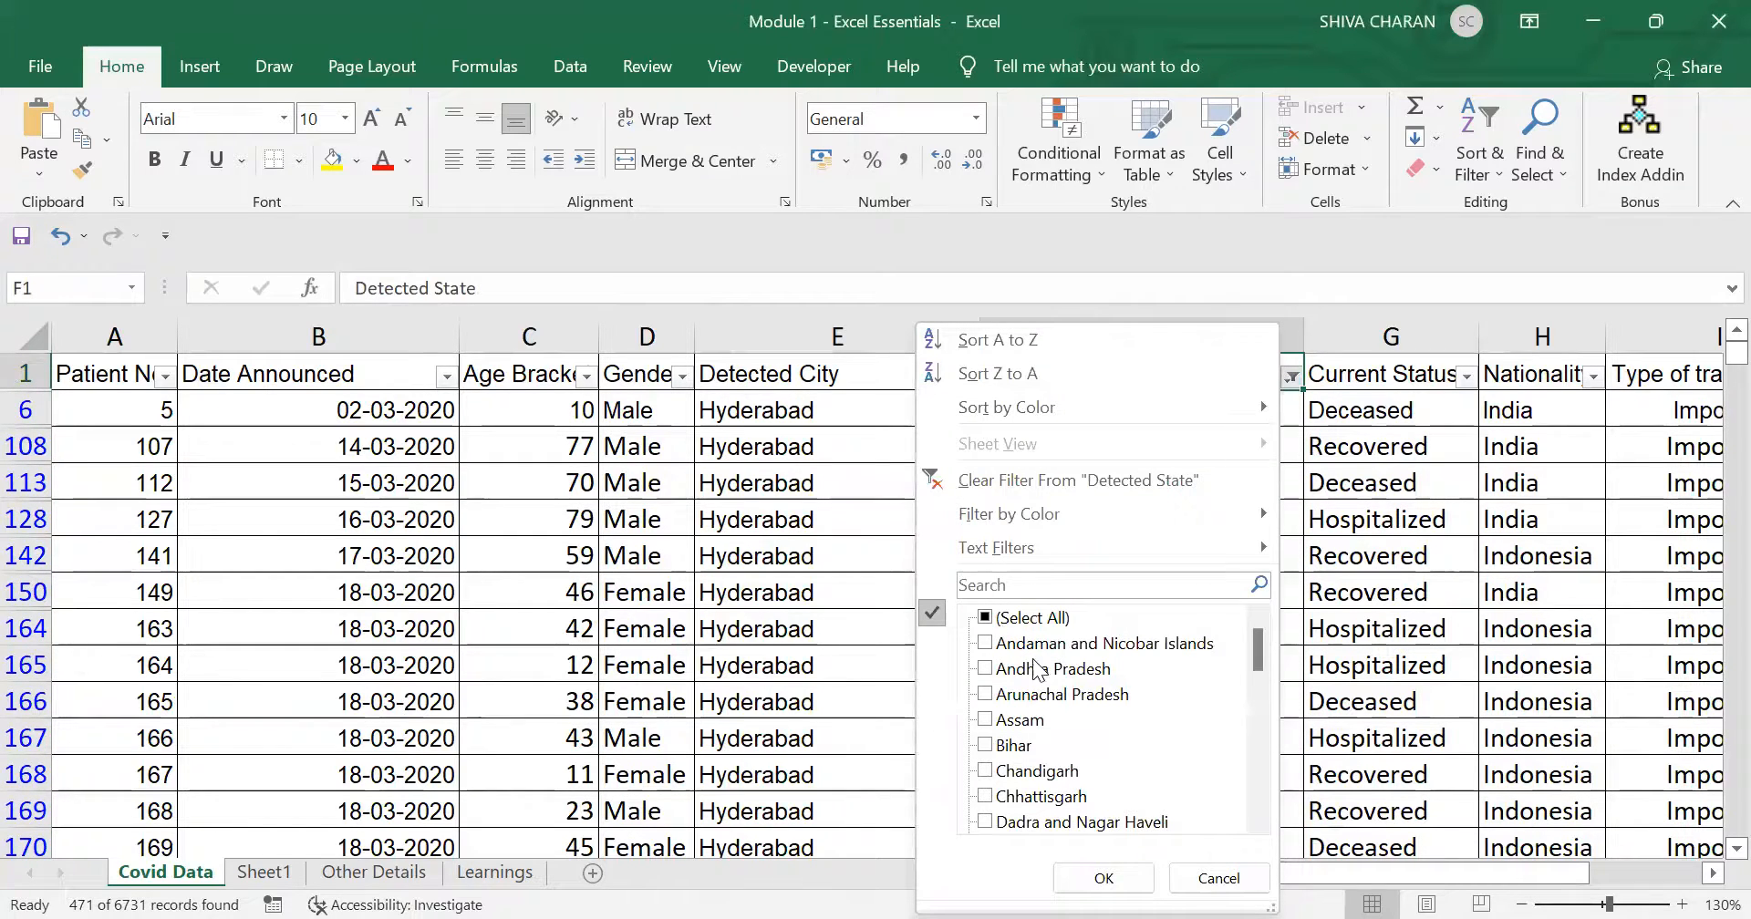
click(988, 620)
click(985, 618)
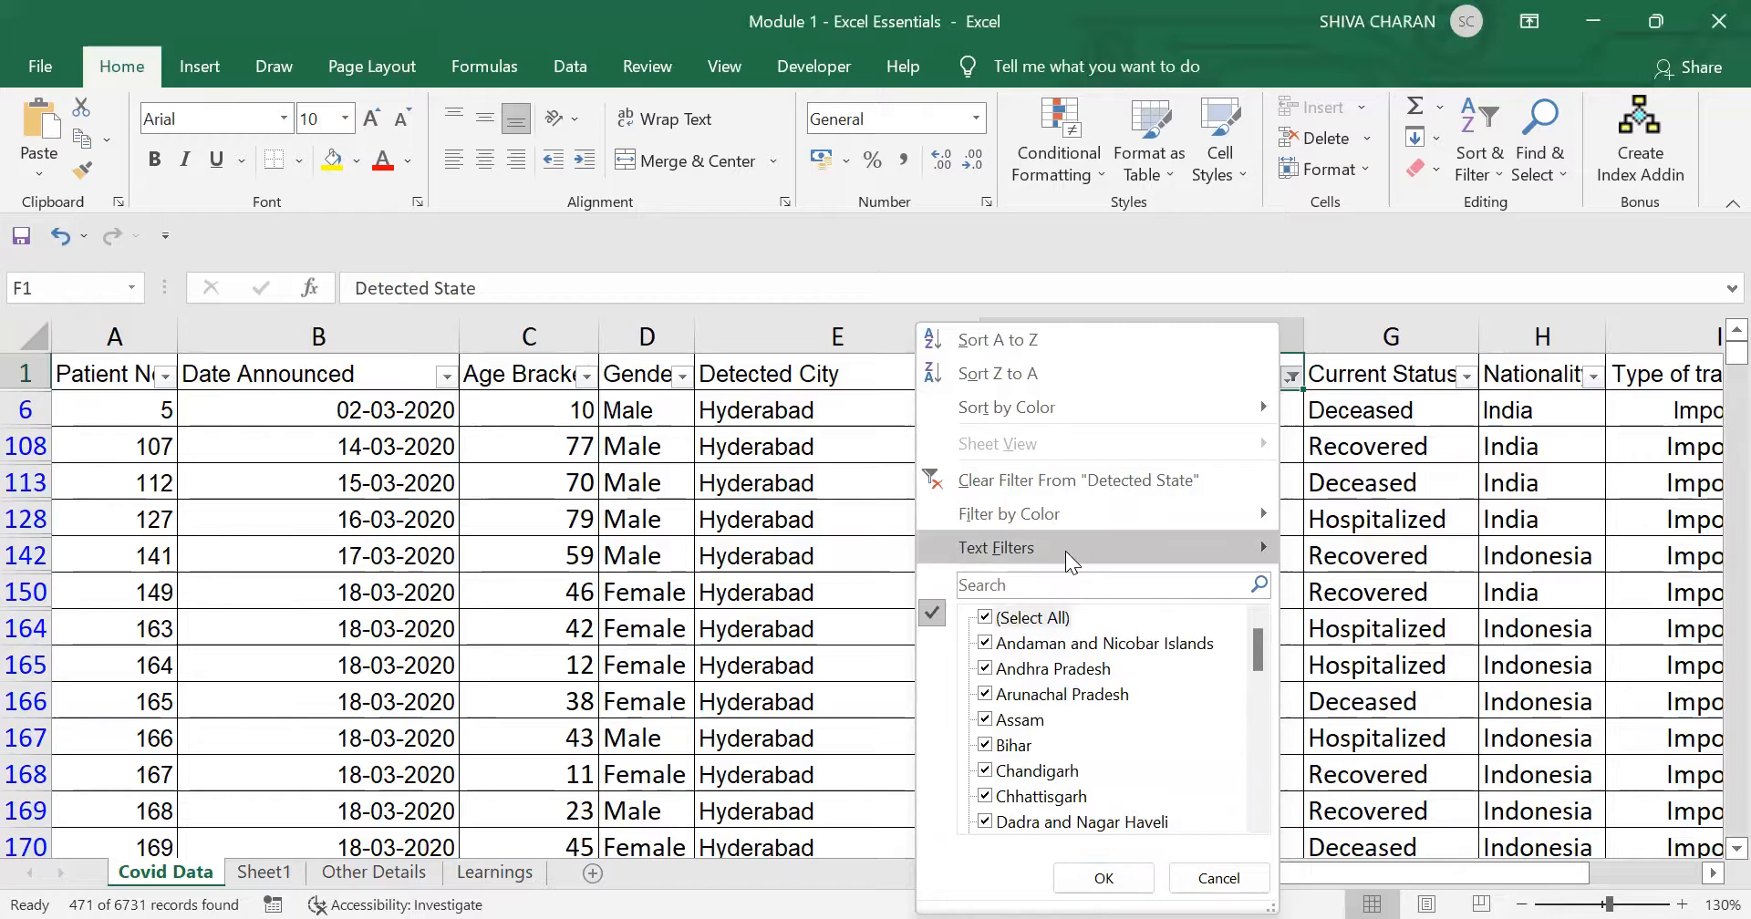
mouse_move(1063, 550)
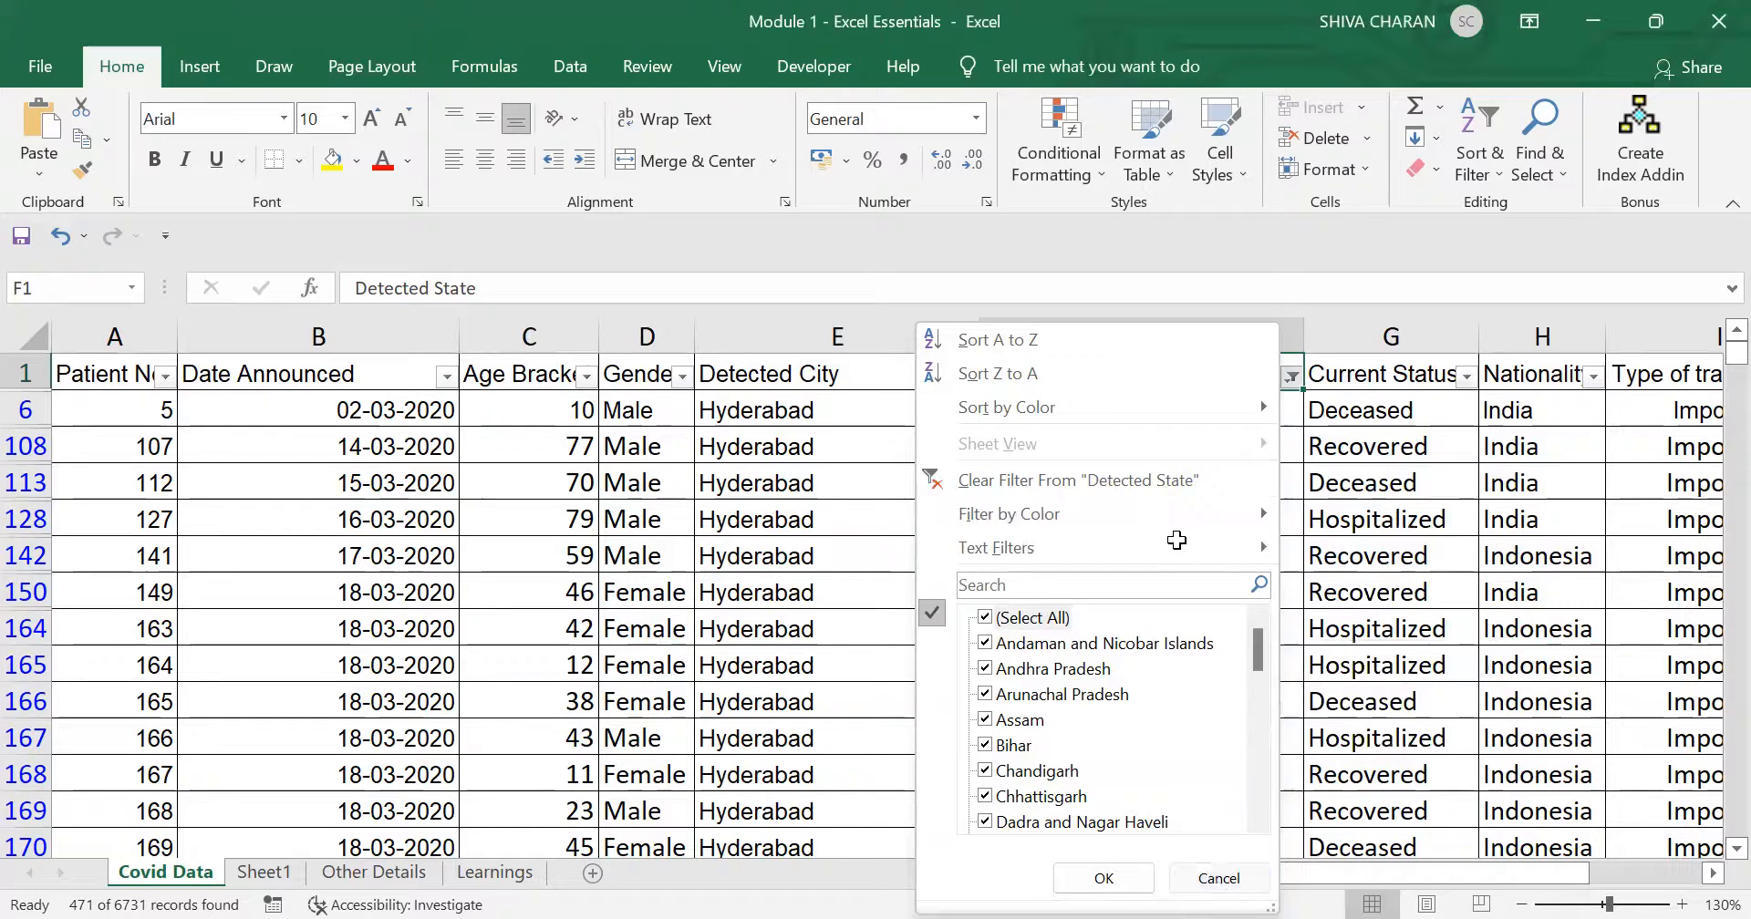
key(Escape)
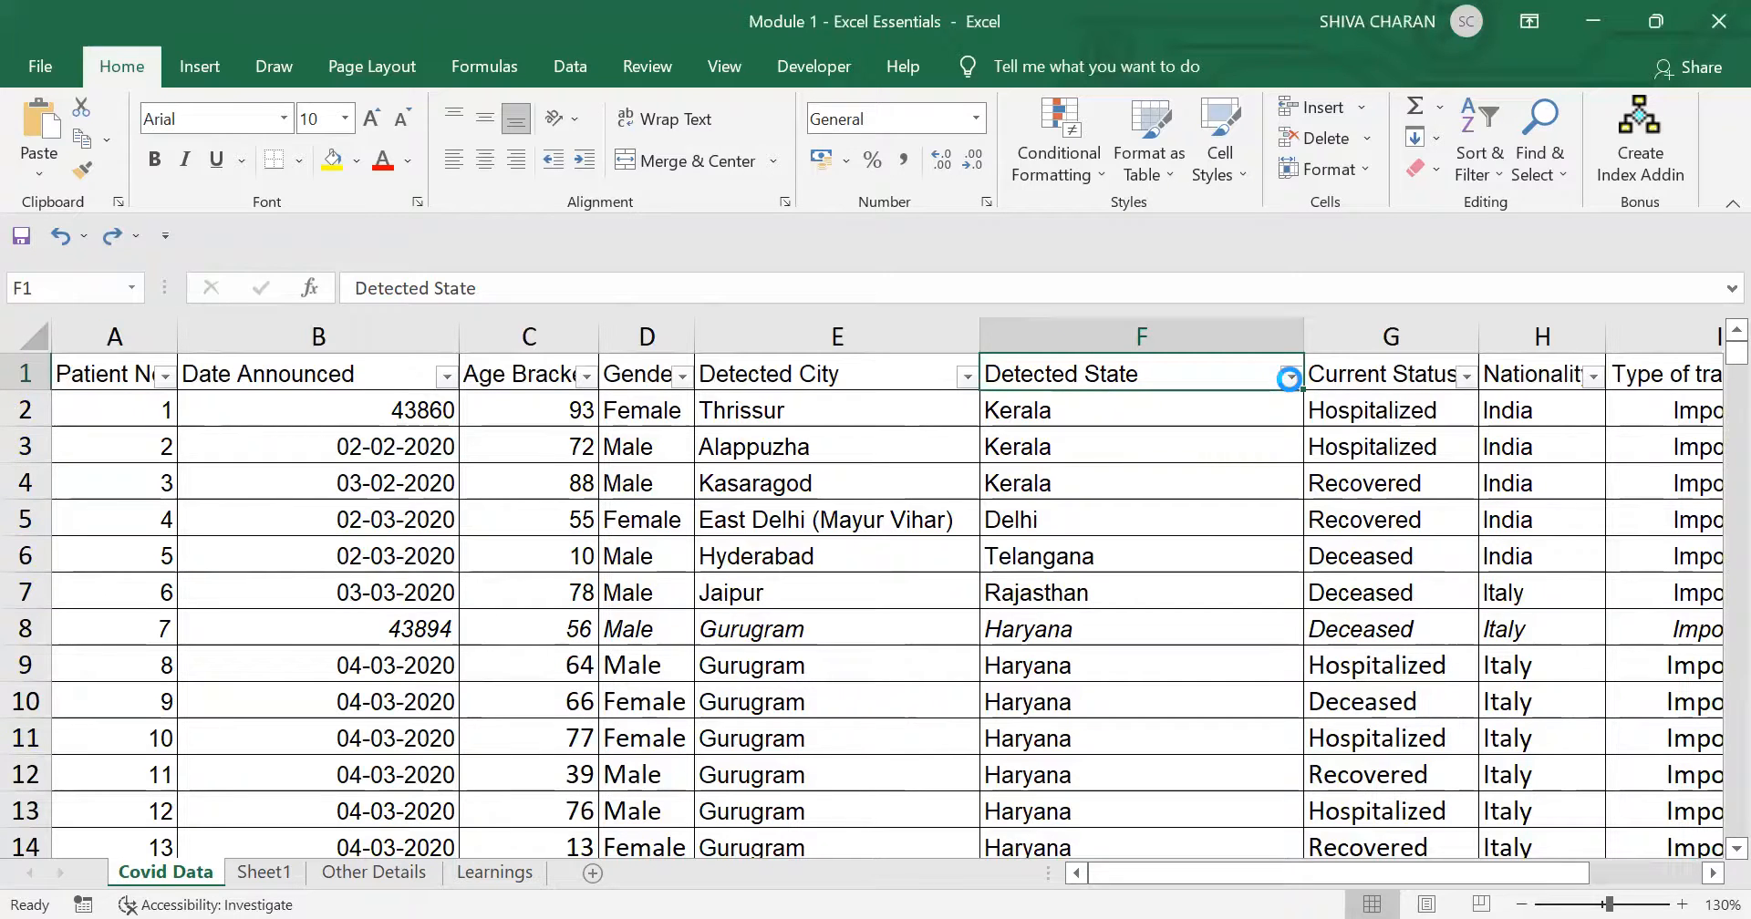
Step: Filter the Detected State column to only Andaman and Nicobar Islands, and clear that filter again
click(985, 619)
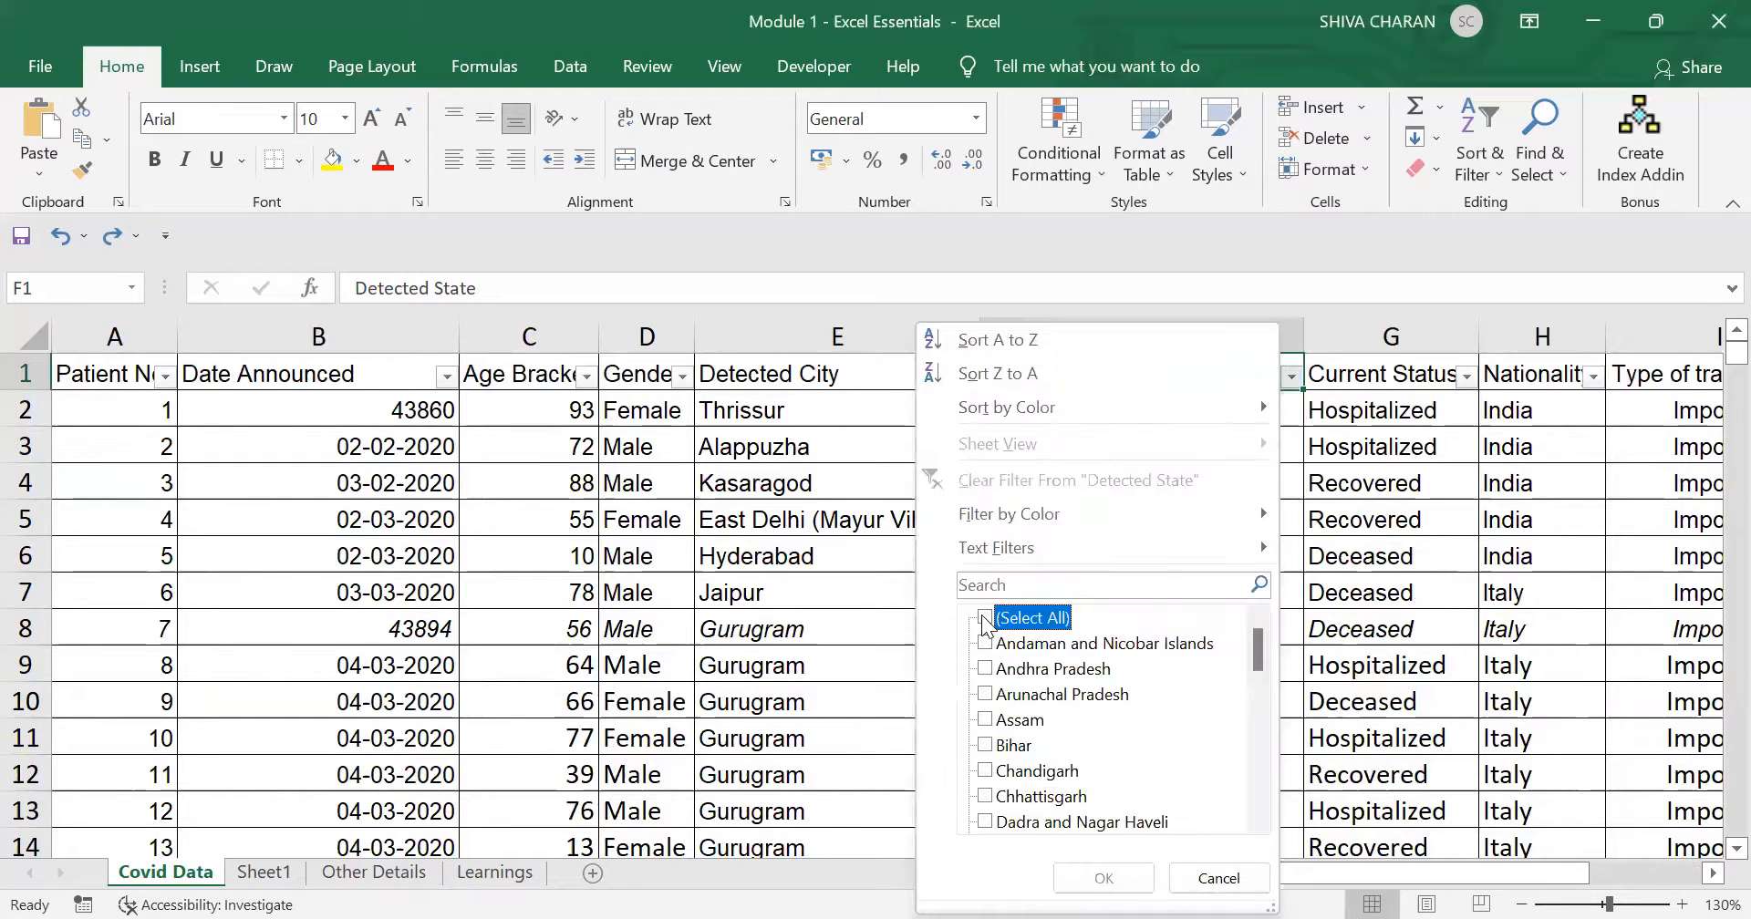
click(985, 643)
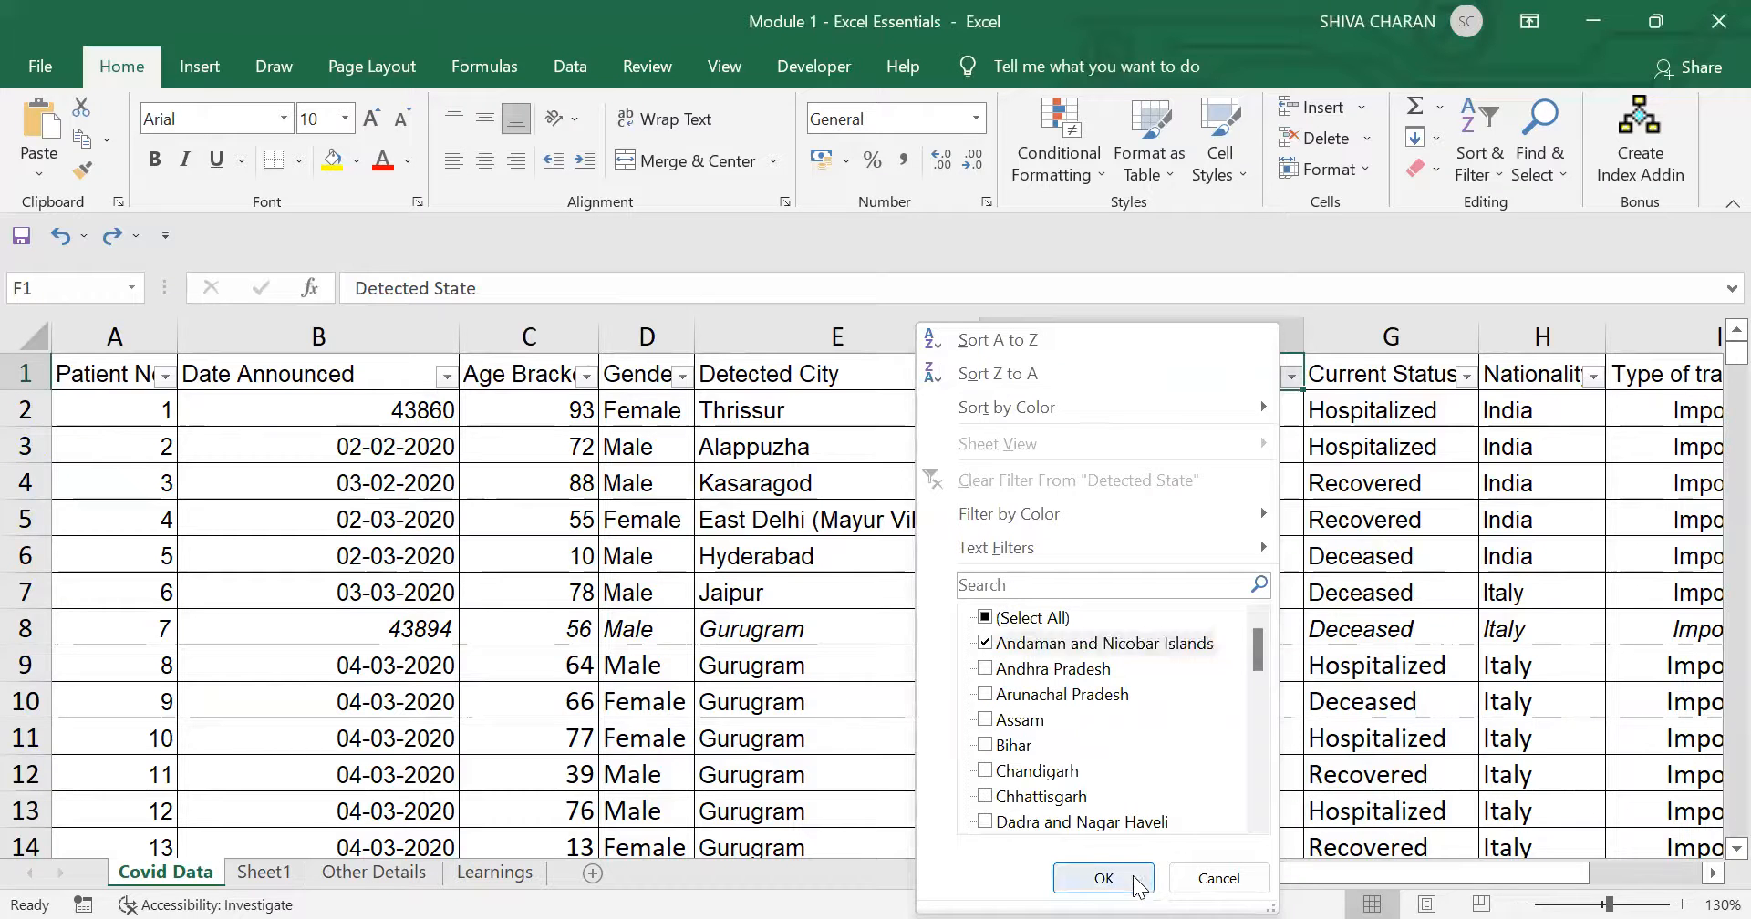
click(1103, 879)
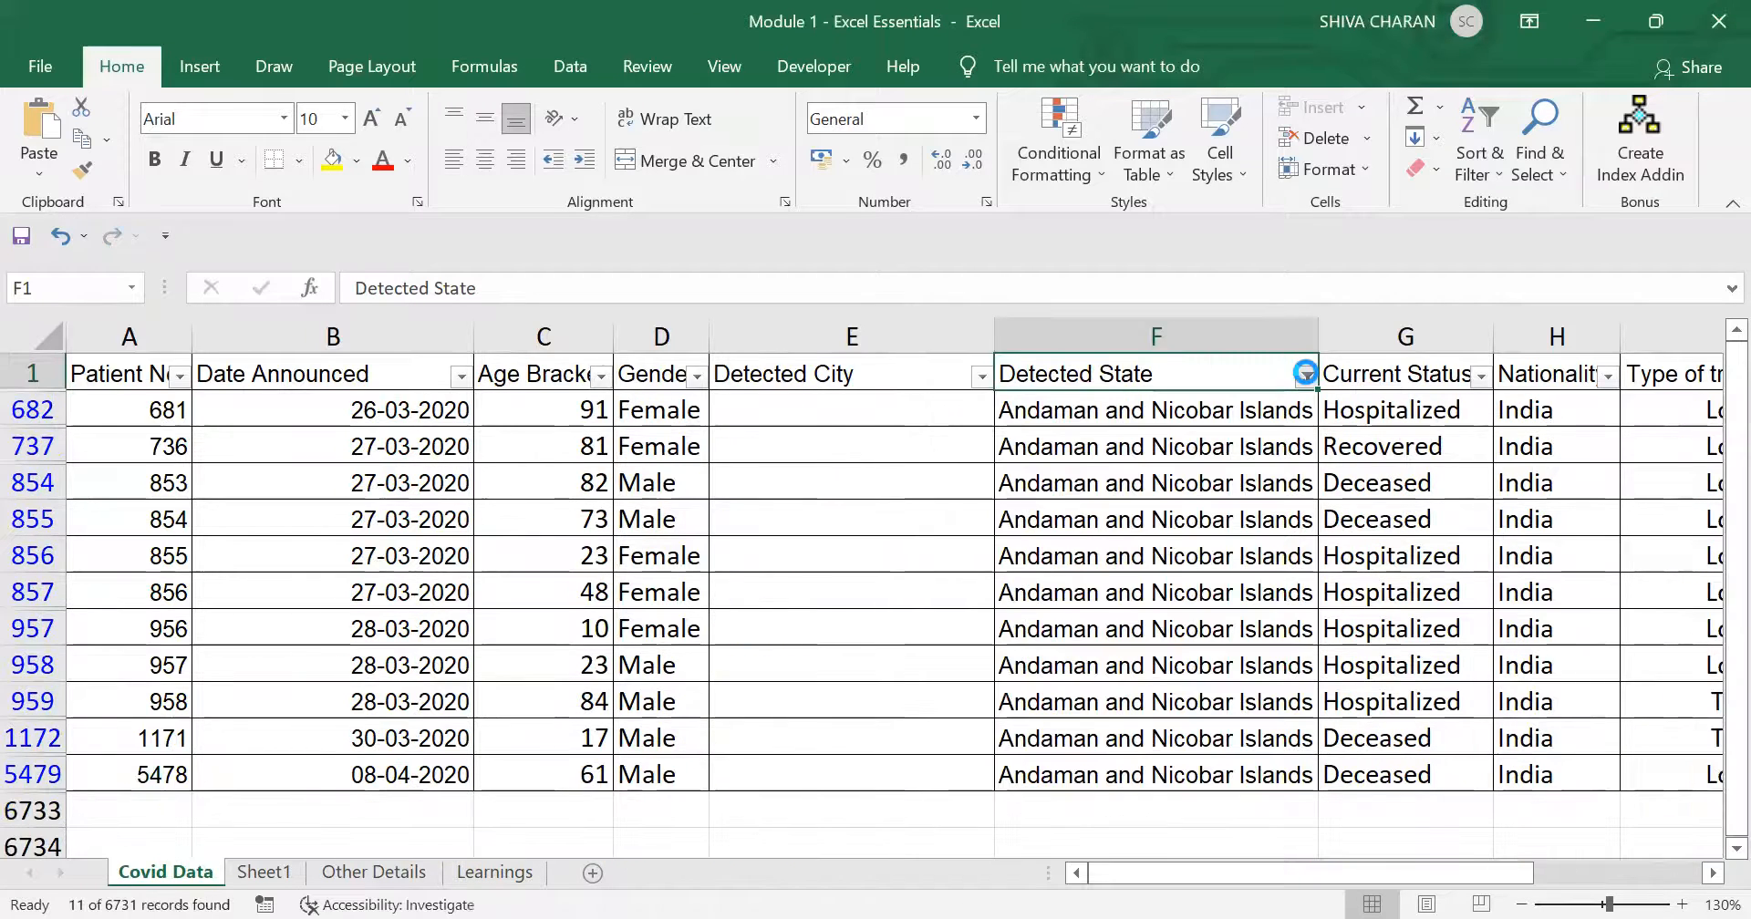
click(1306, 374)
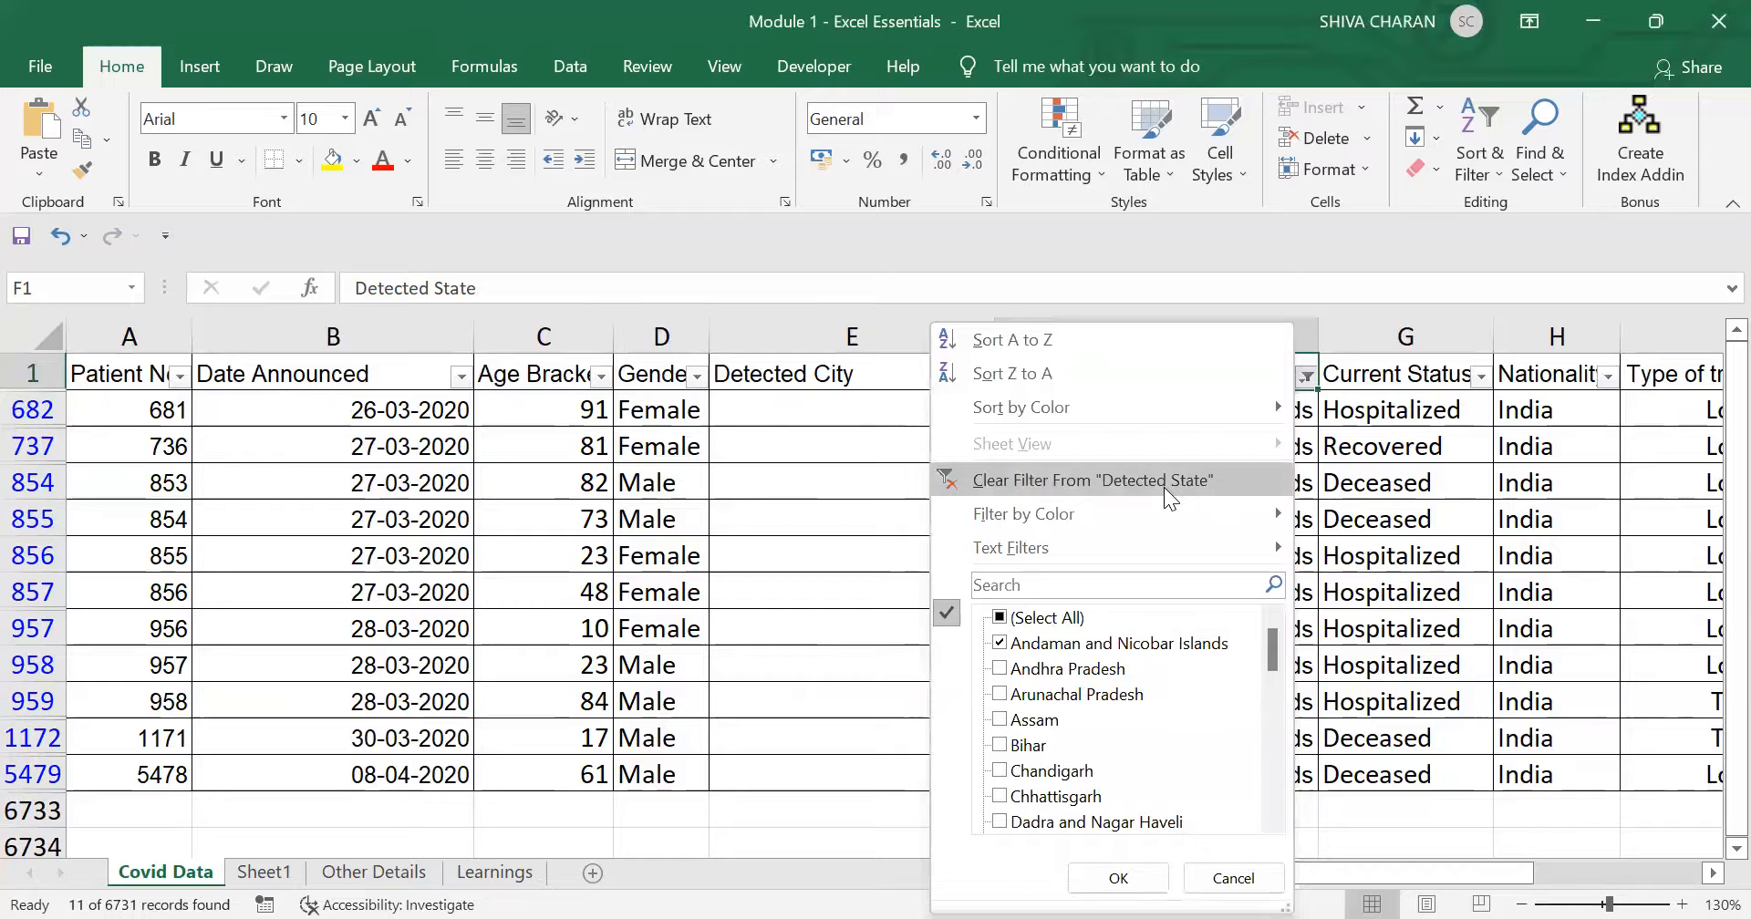
click(1118, 481)
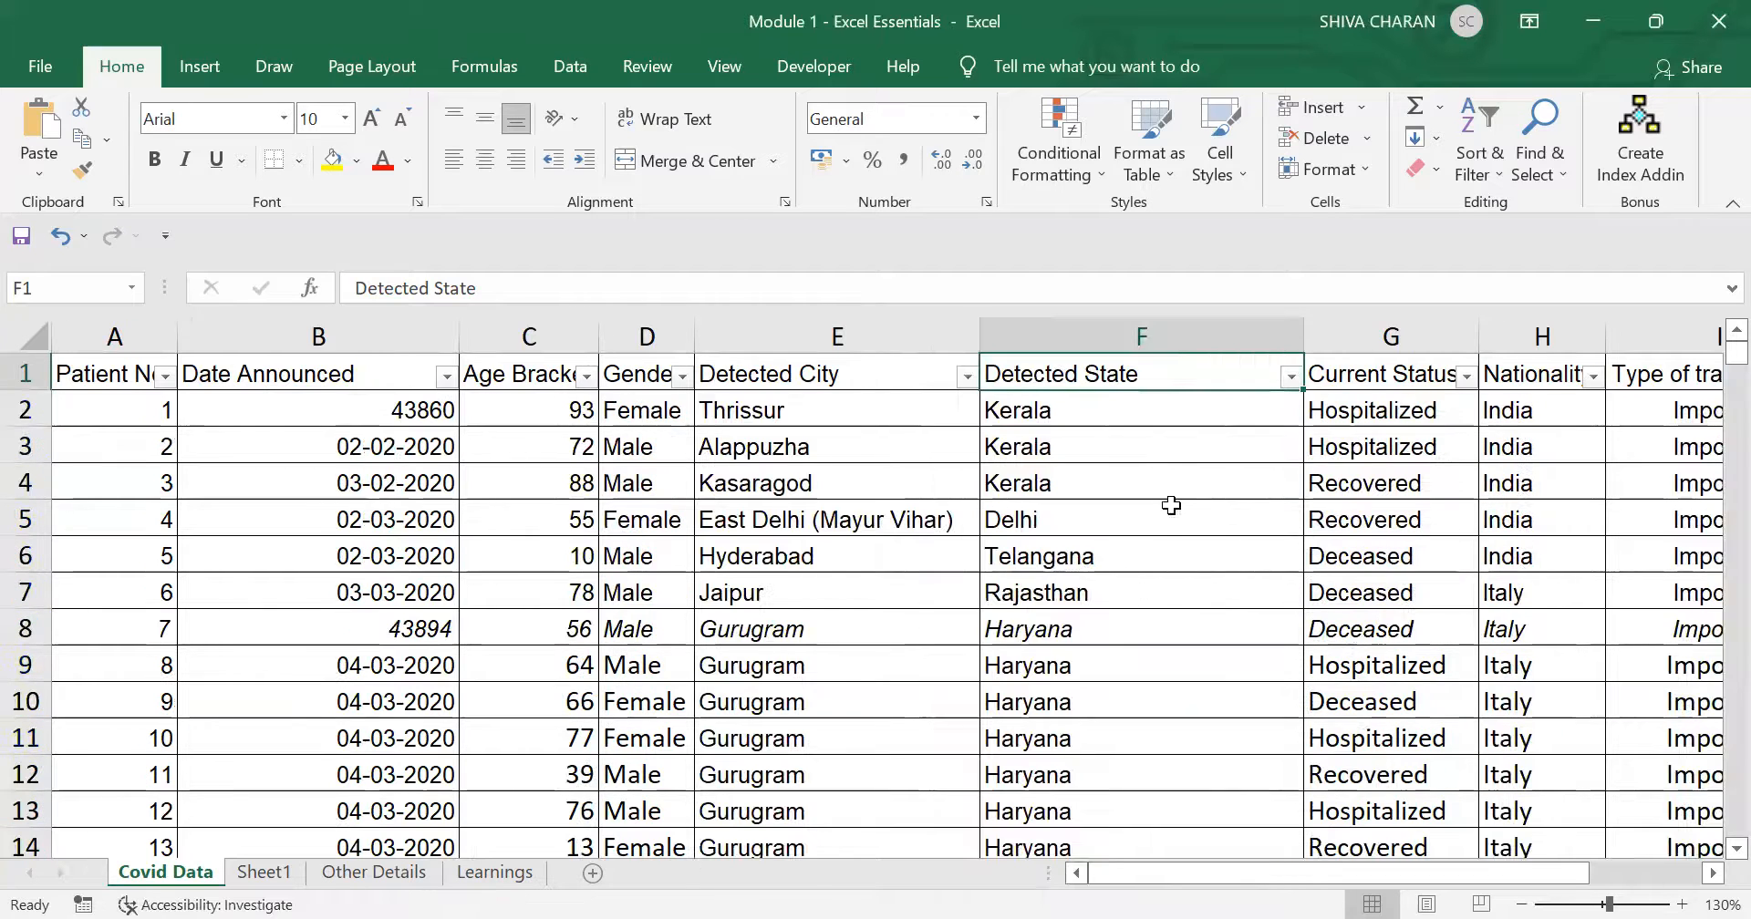
click(1206, 659)
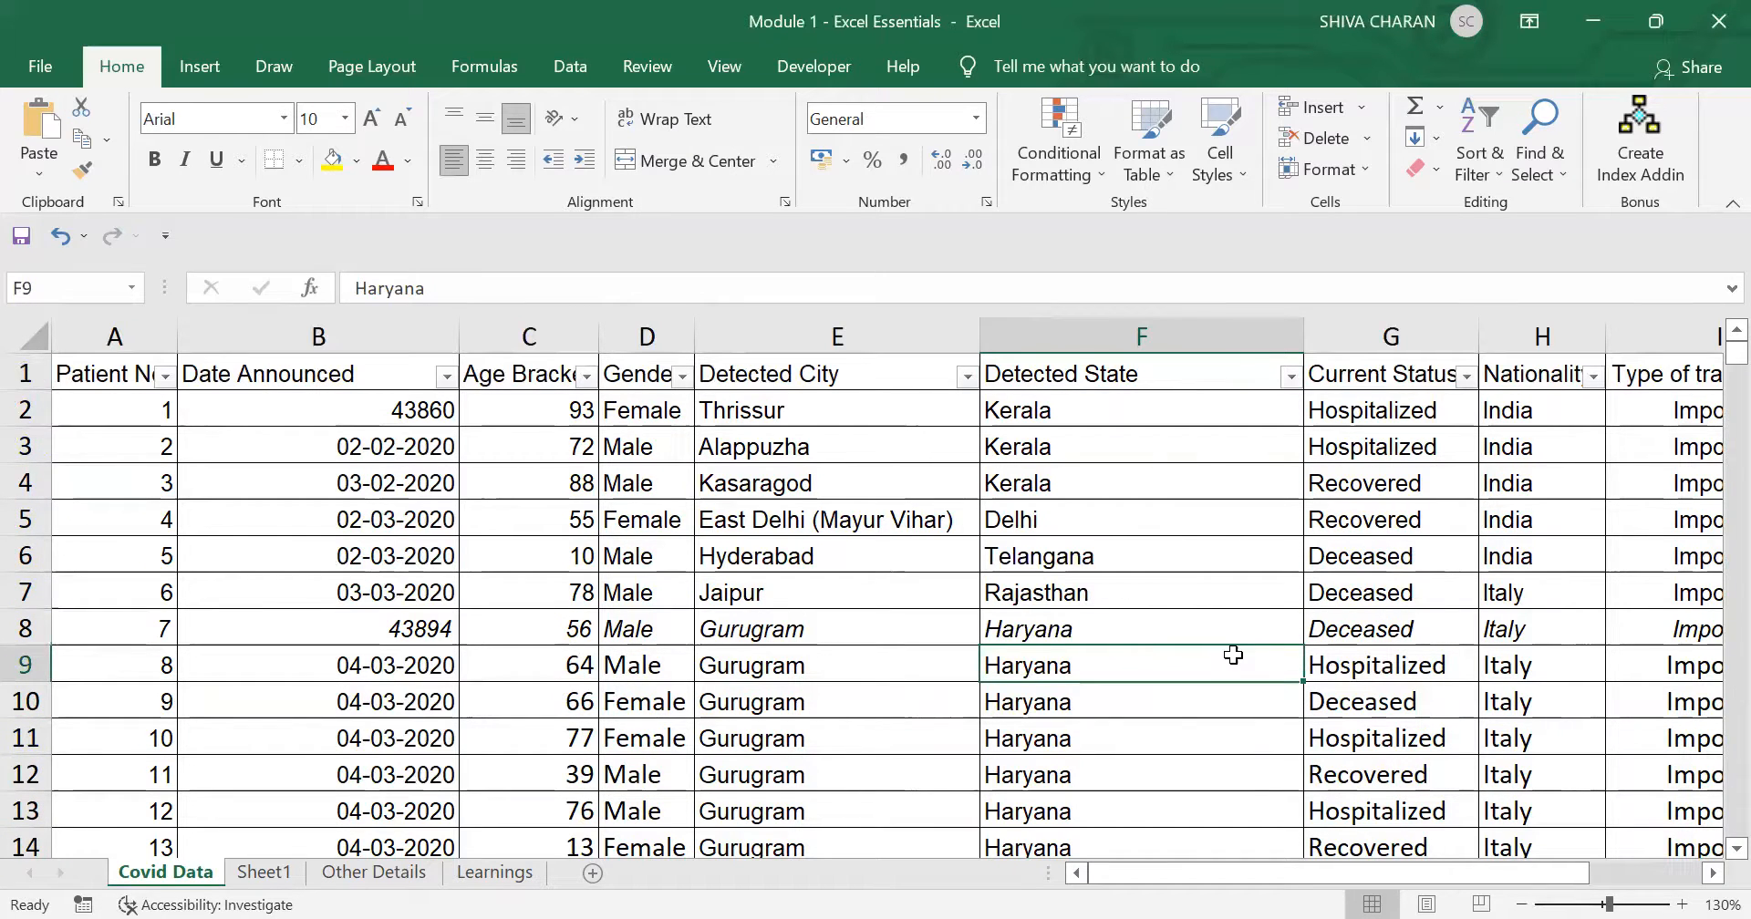
Step: Apply a text filter to the Detected State column for values that equal Telangana, and review the filtered rows
click(1291, 377)
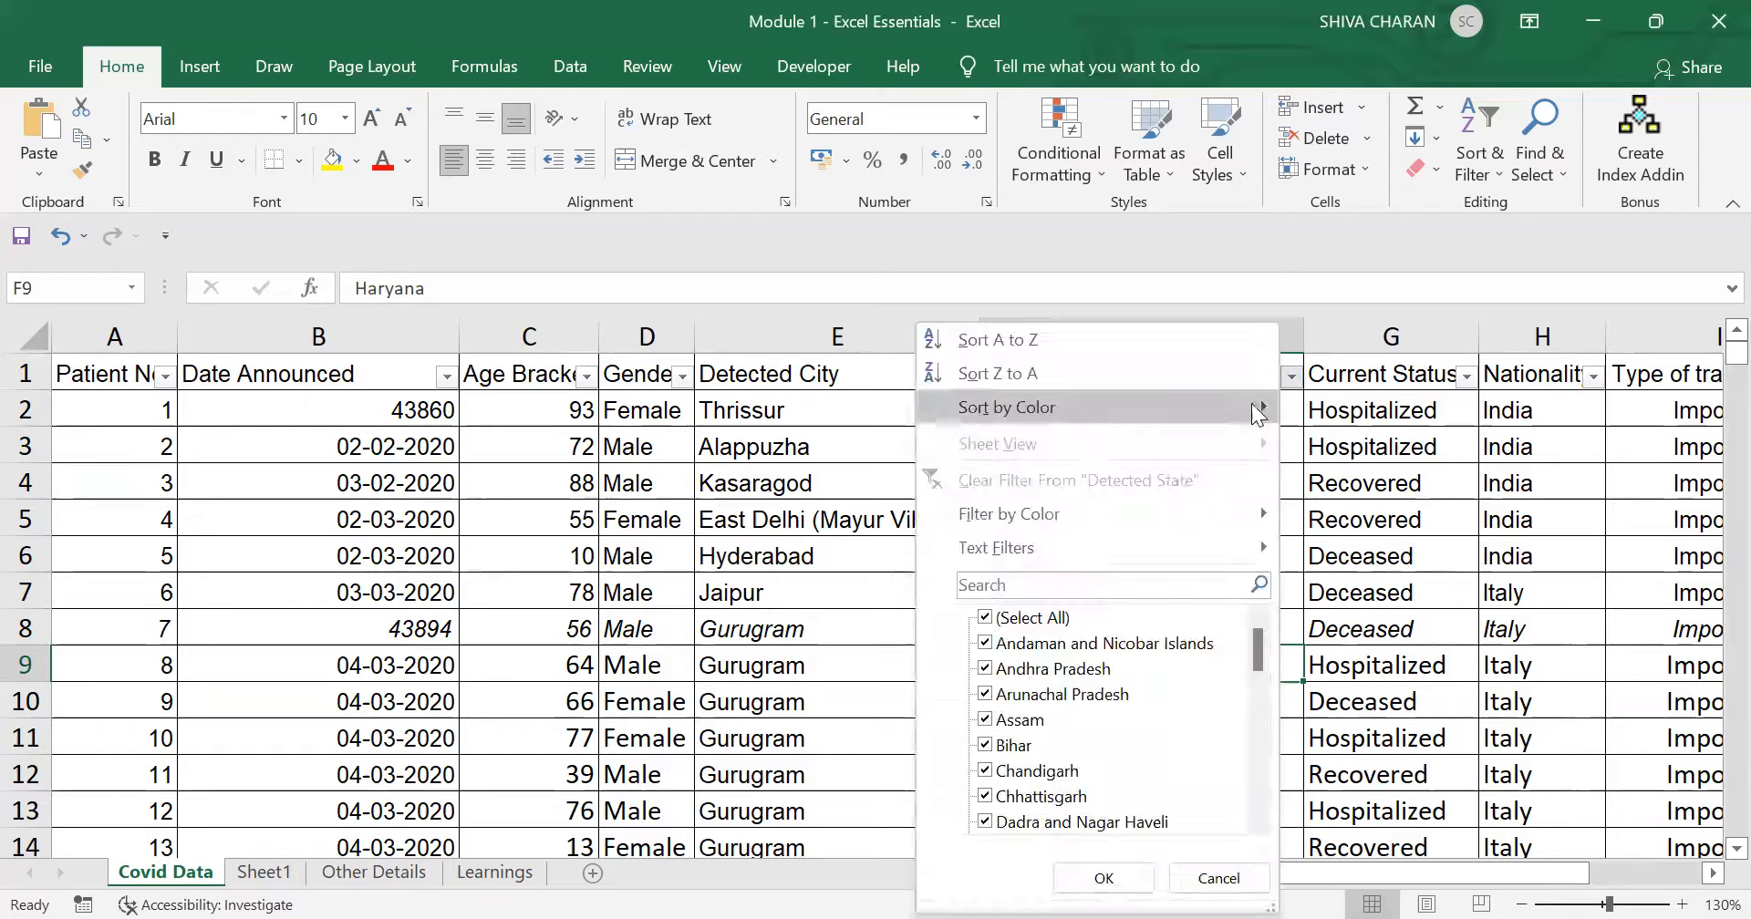
mouse_move(1135, 540)
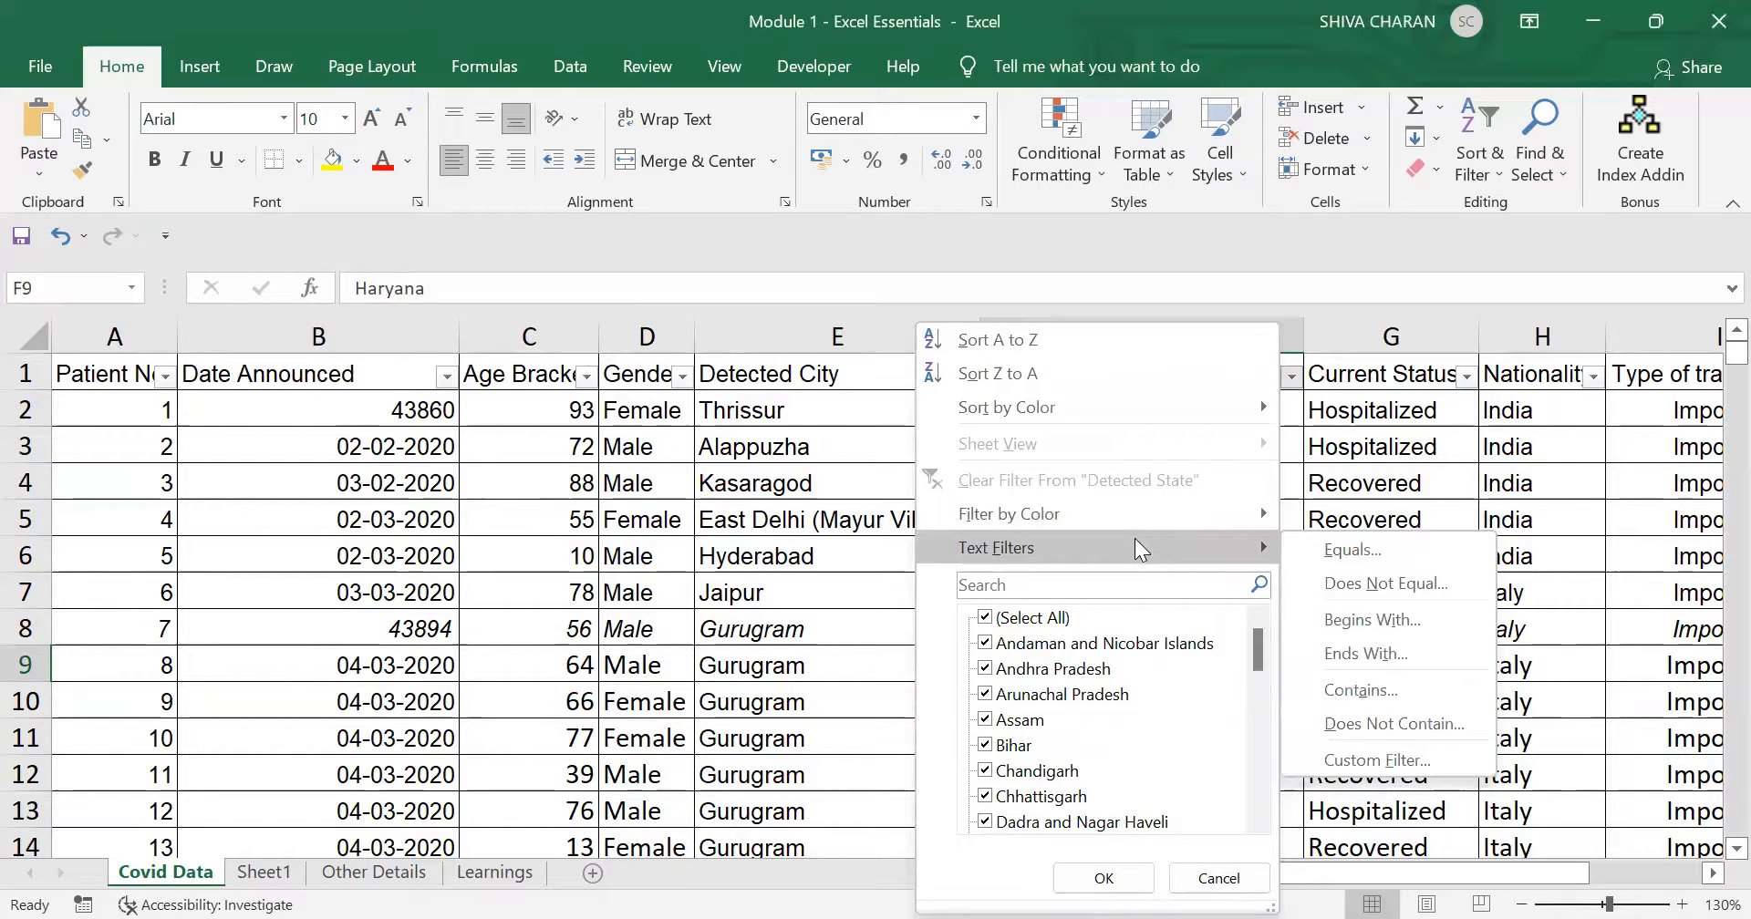
click(1352, 550)
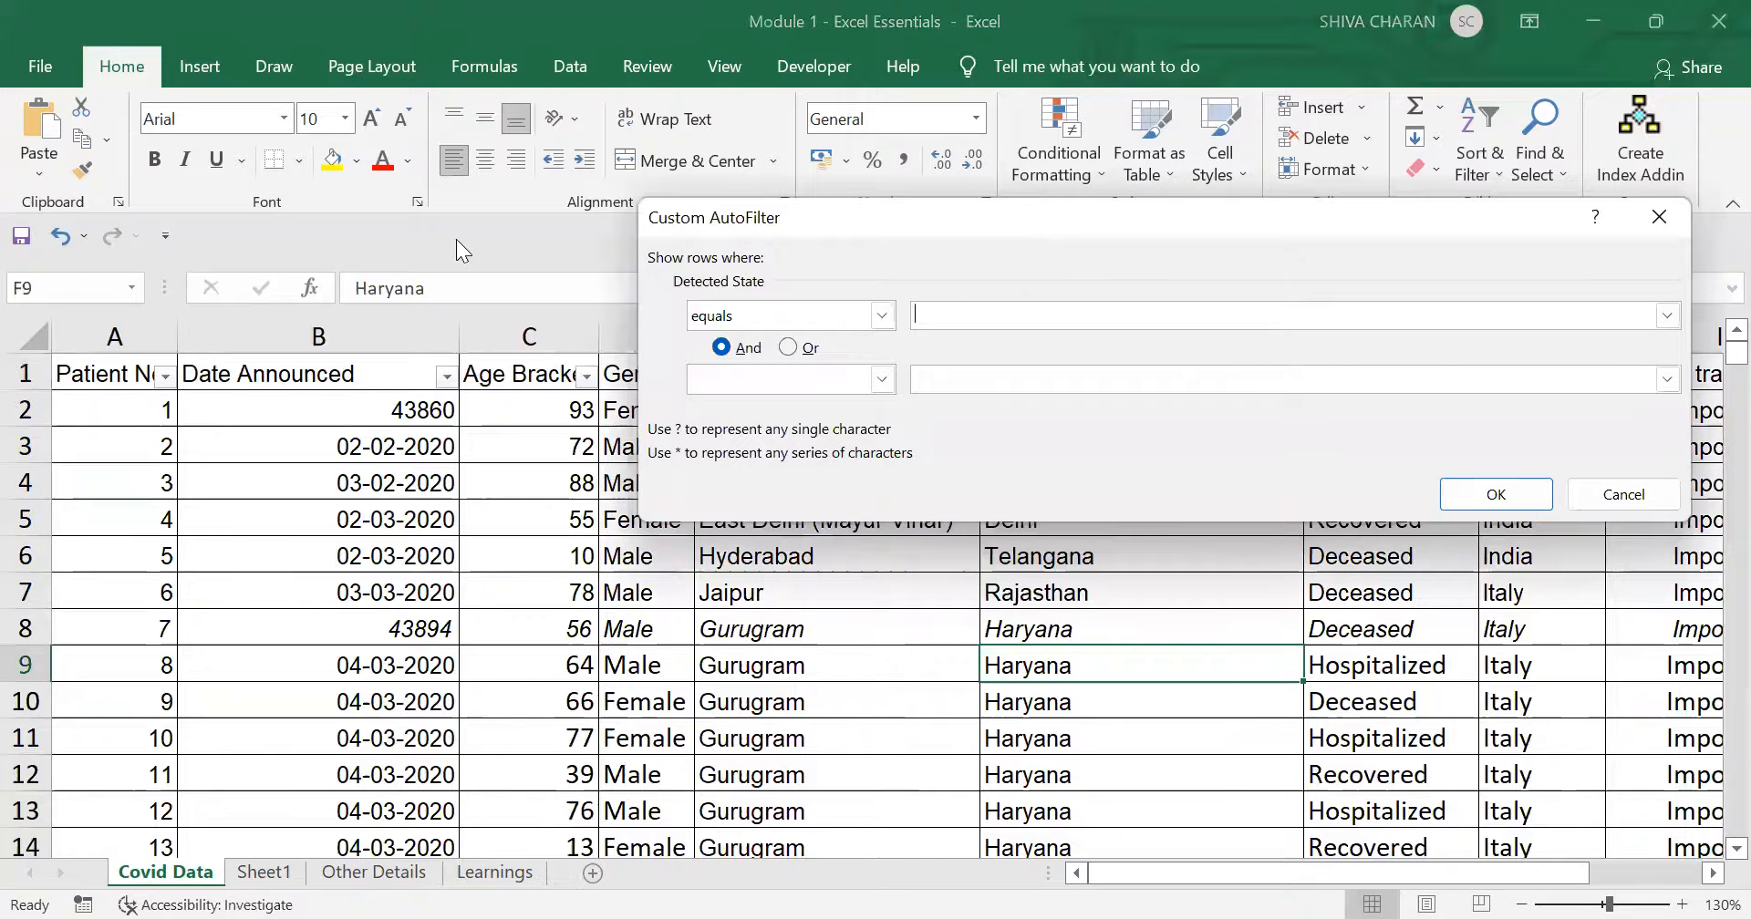
drag(1044, 222, 456, 239)
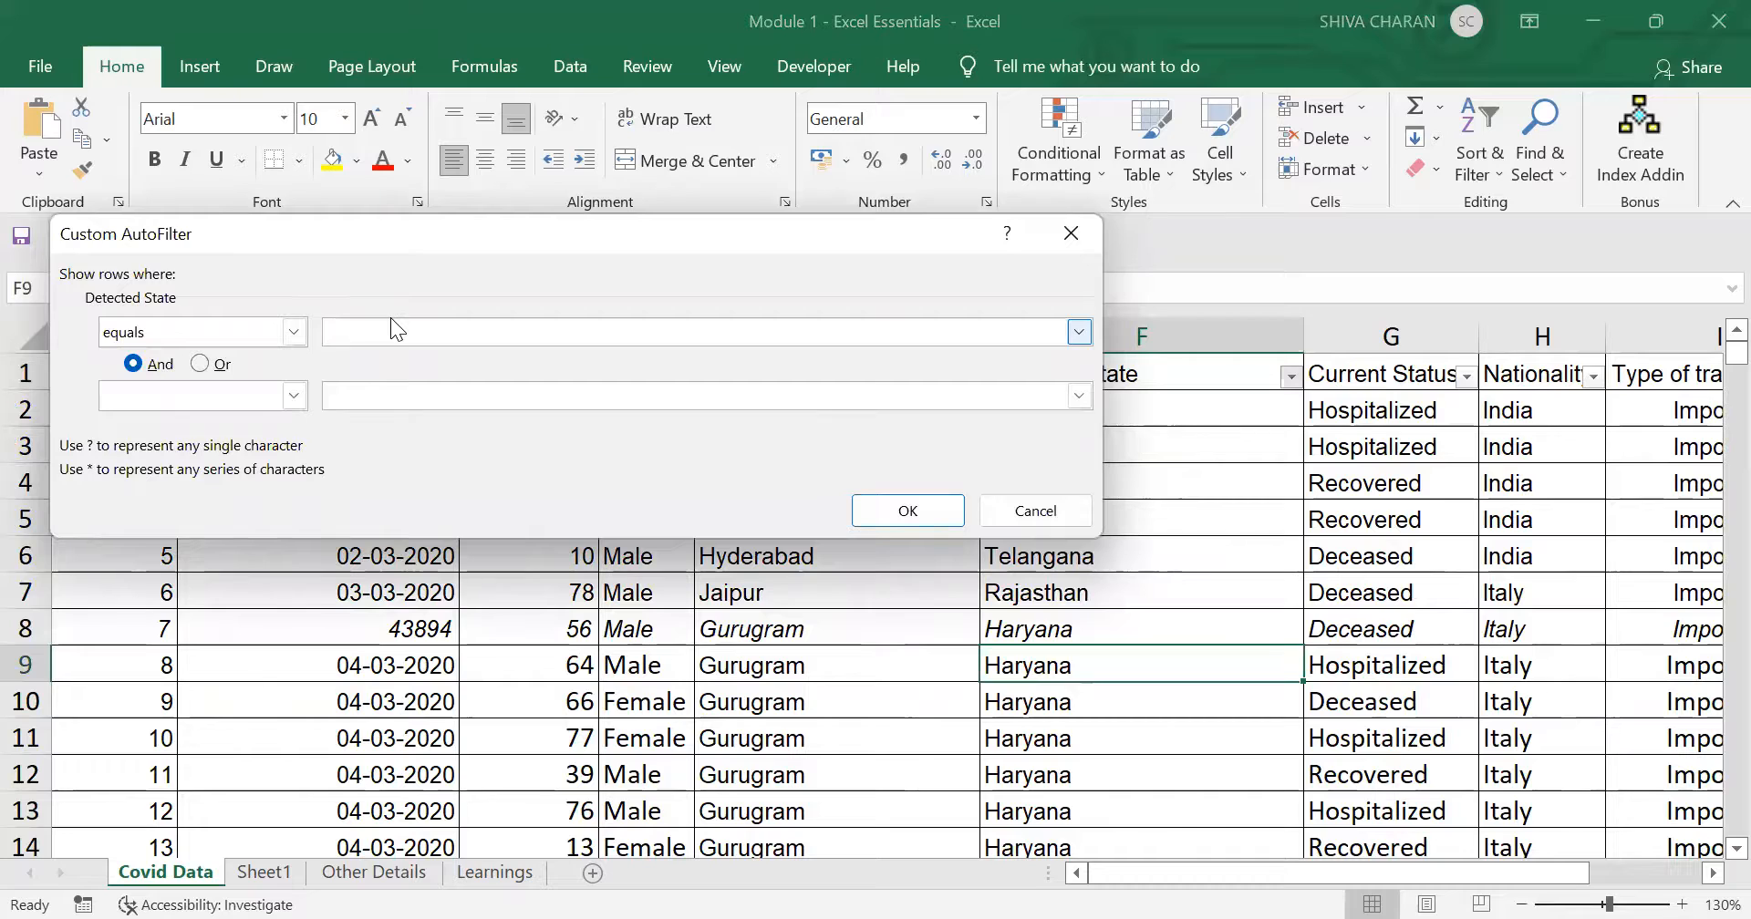
text(Telangana)
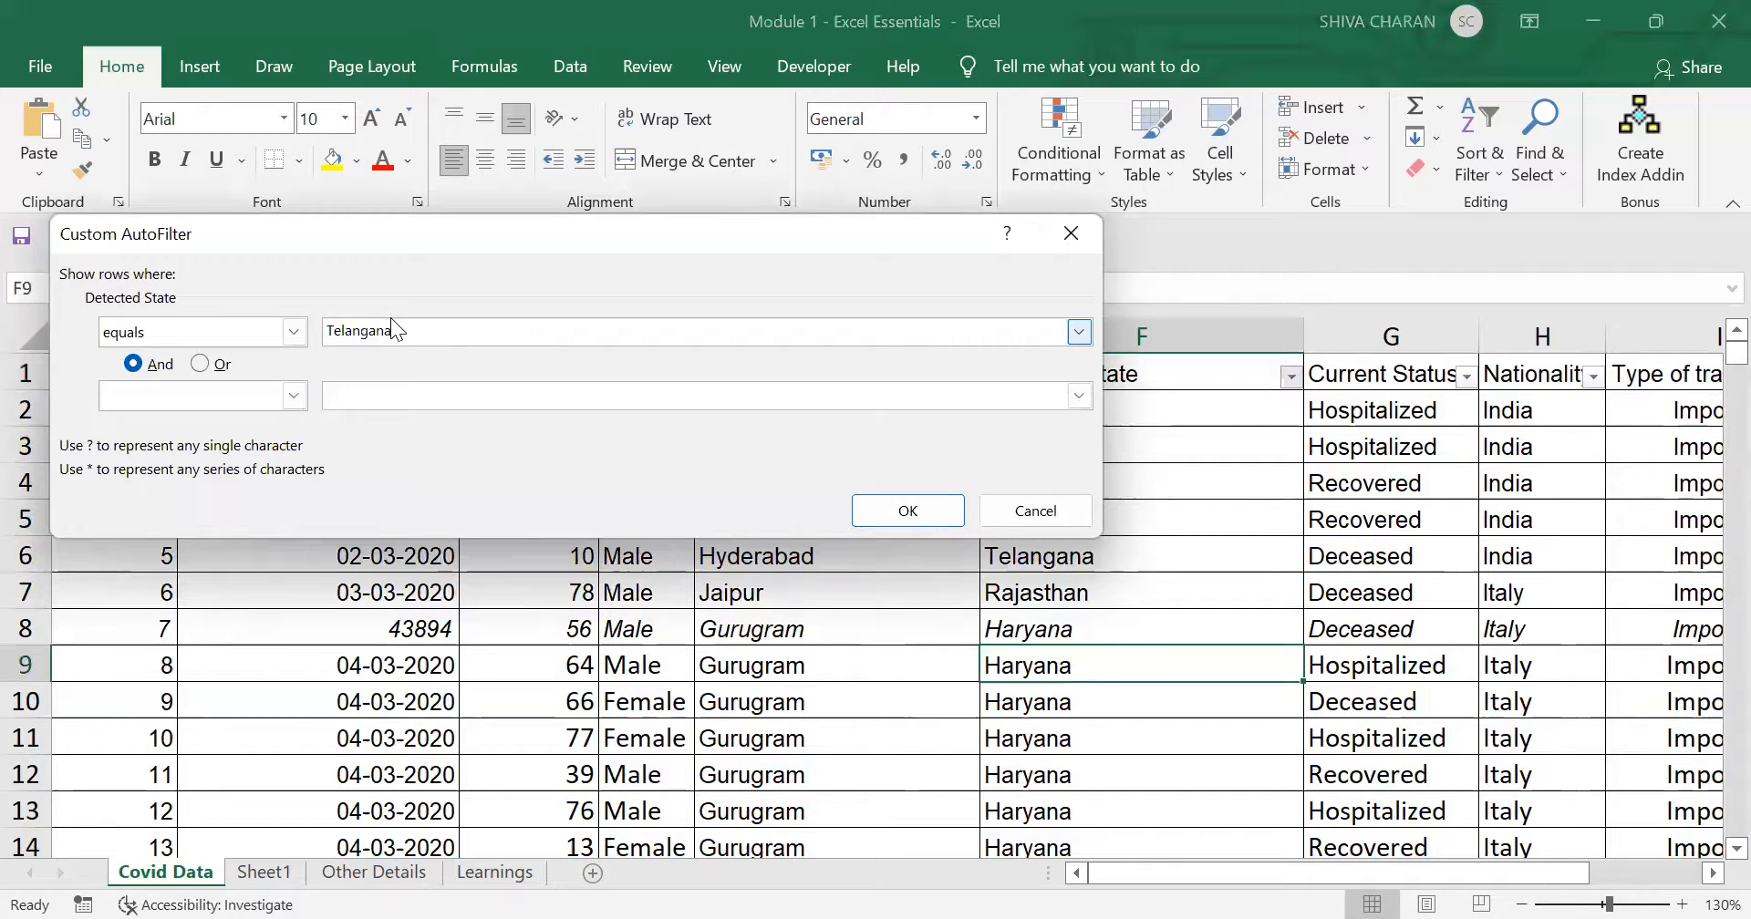
click(904, 520)
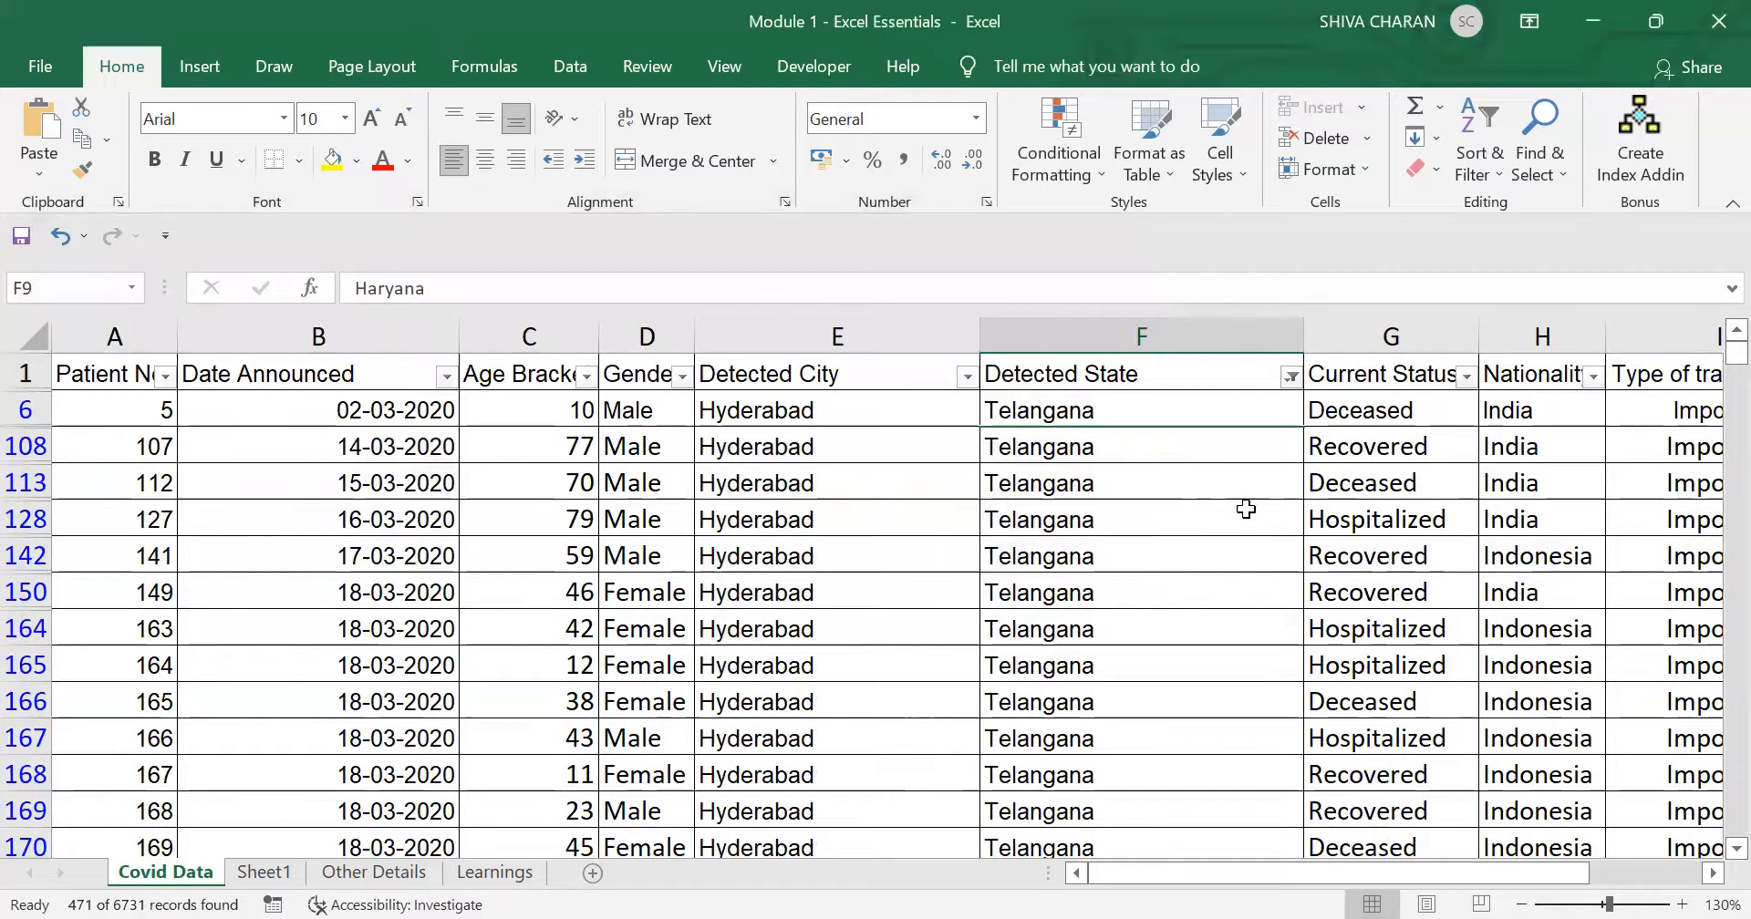
scroll(1275, 574, down, 2)
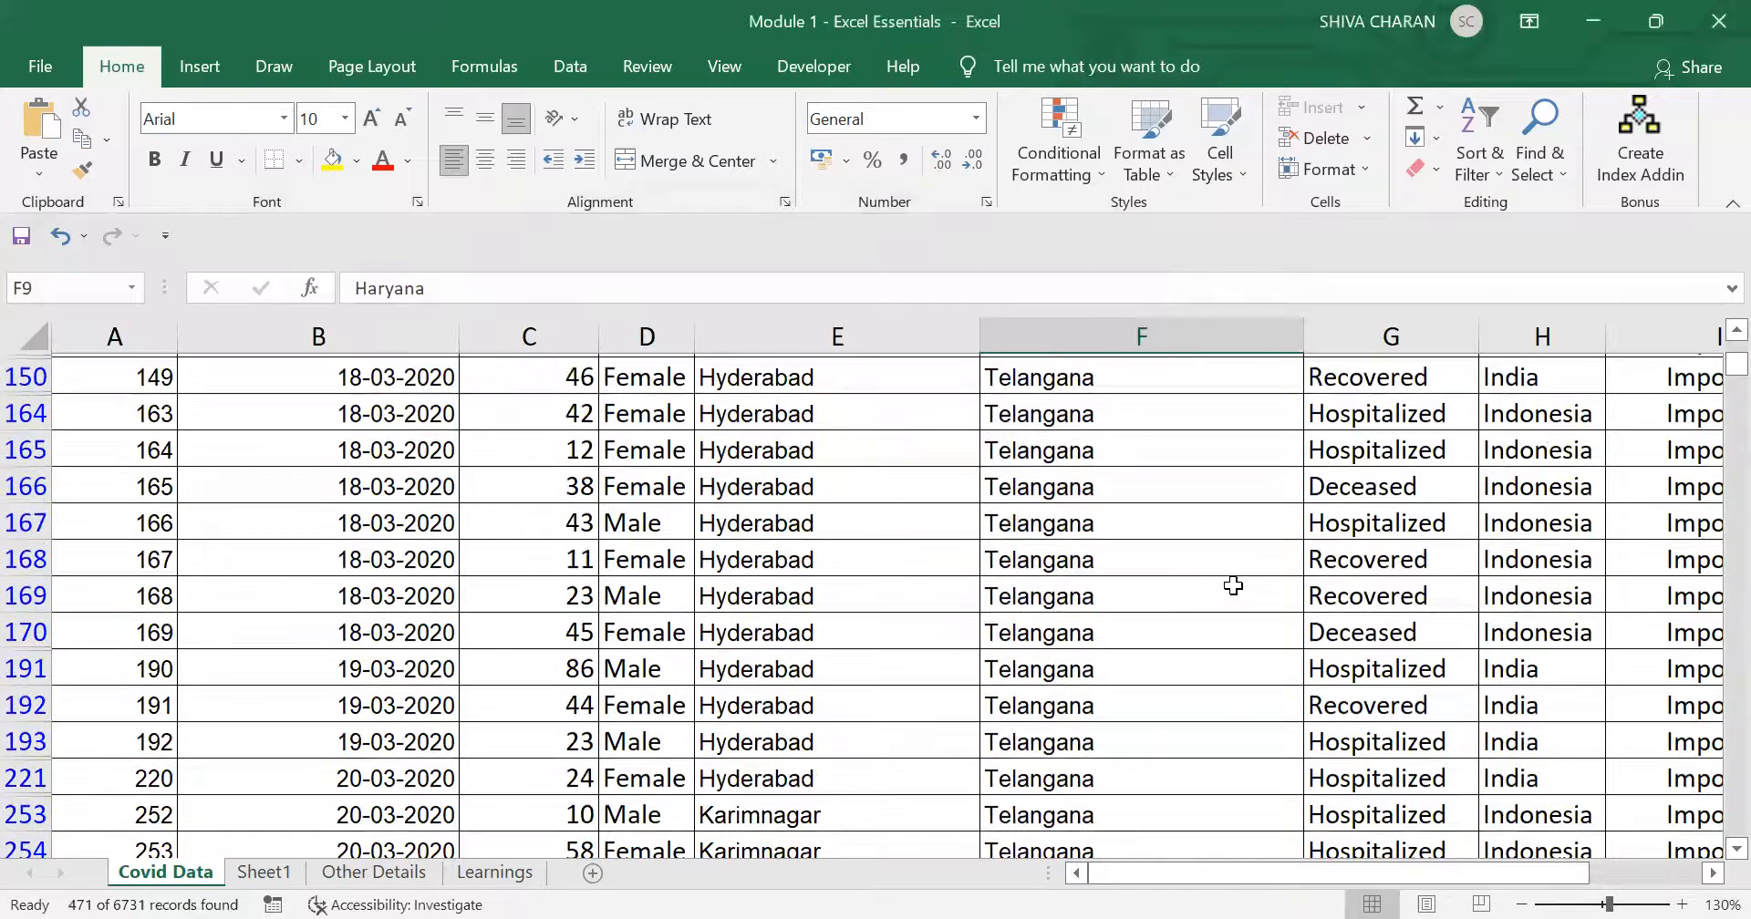
scroll(1221, 575, up, 2)
Step: Change the Detected State text filter to values that do not equal Kerala
mouse_move(1291, 394)
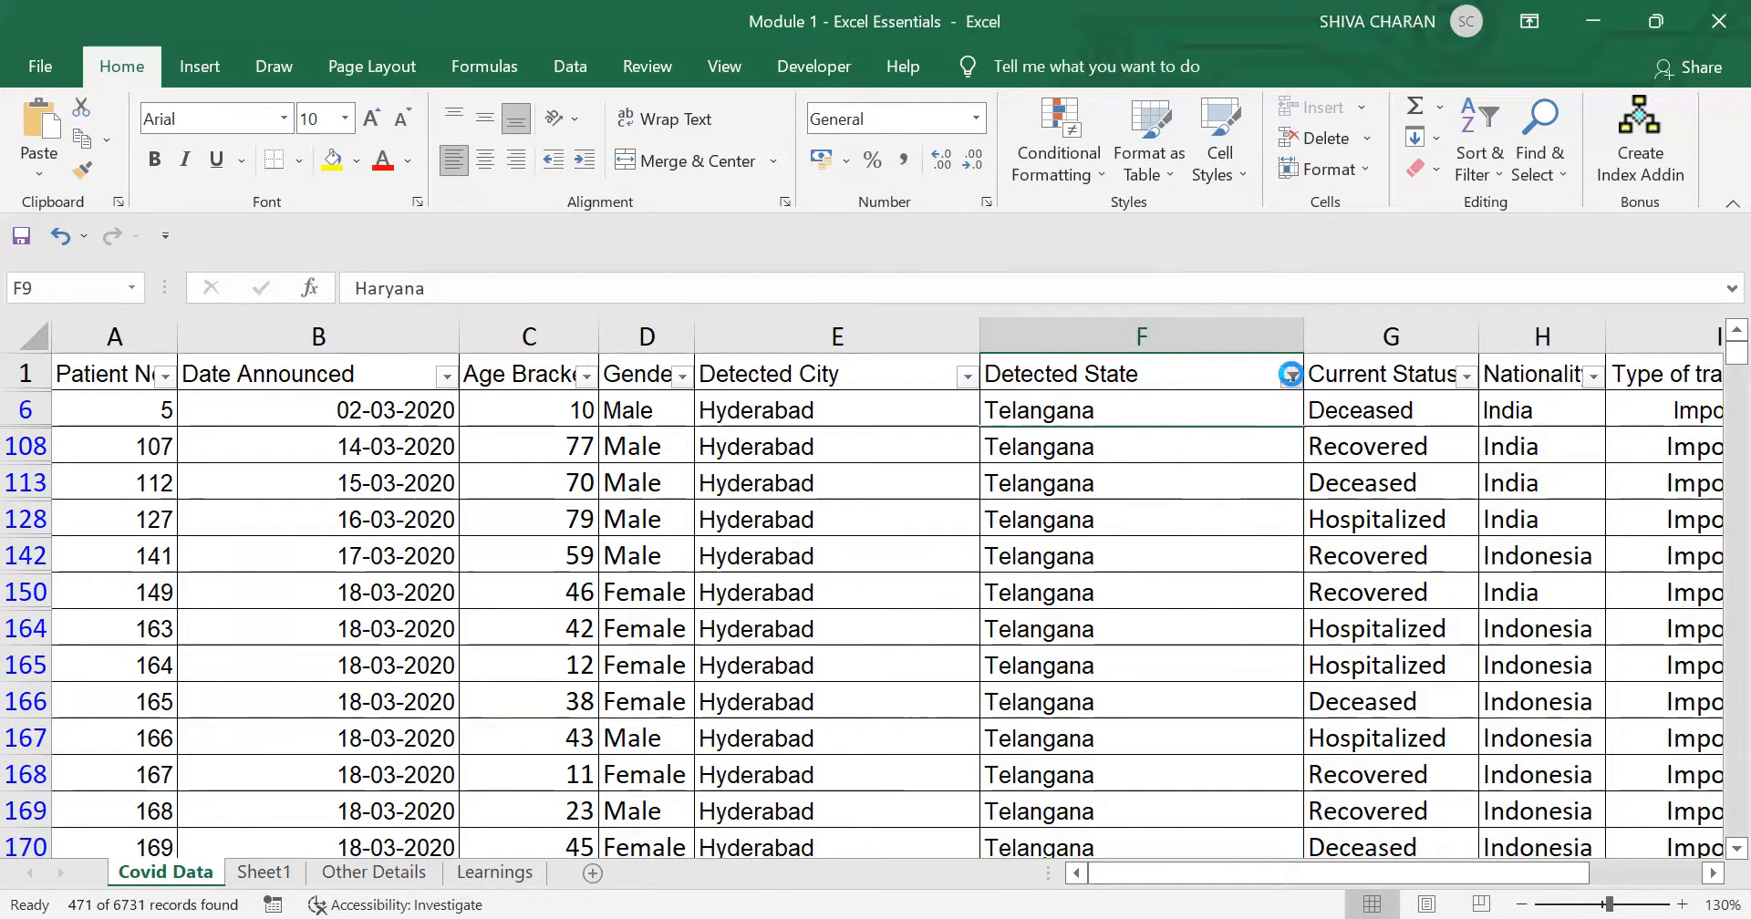
key(alt+Down)
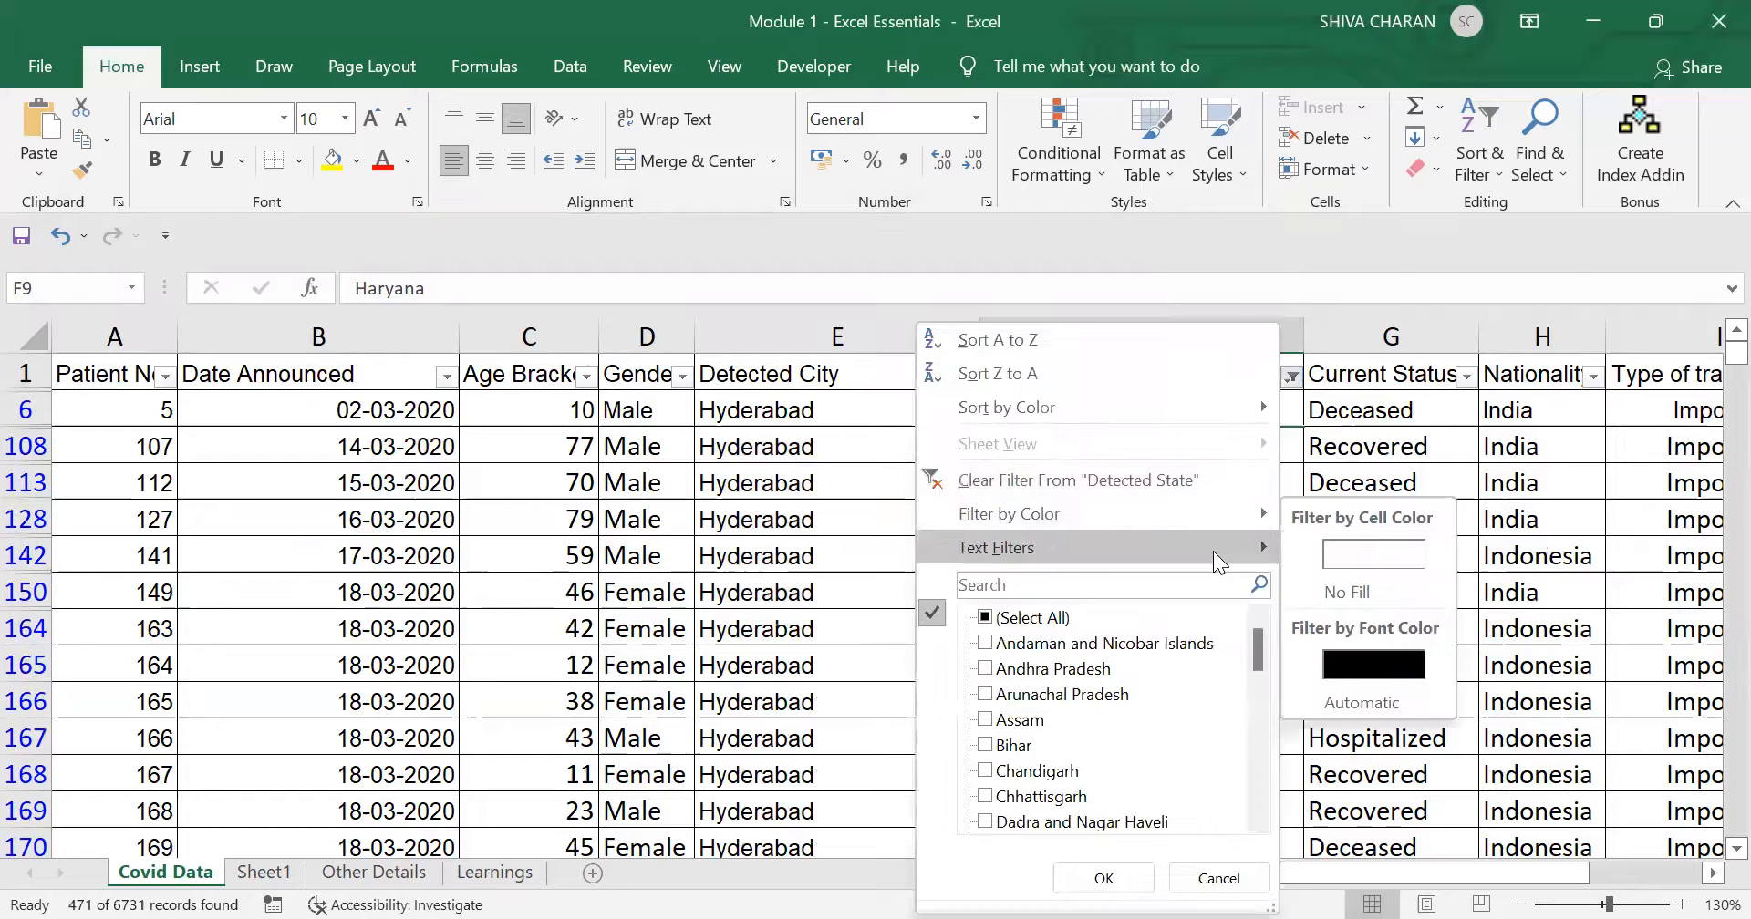
click(1333, 576)
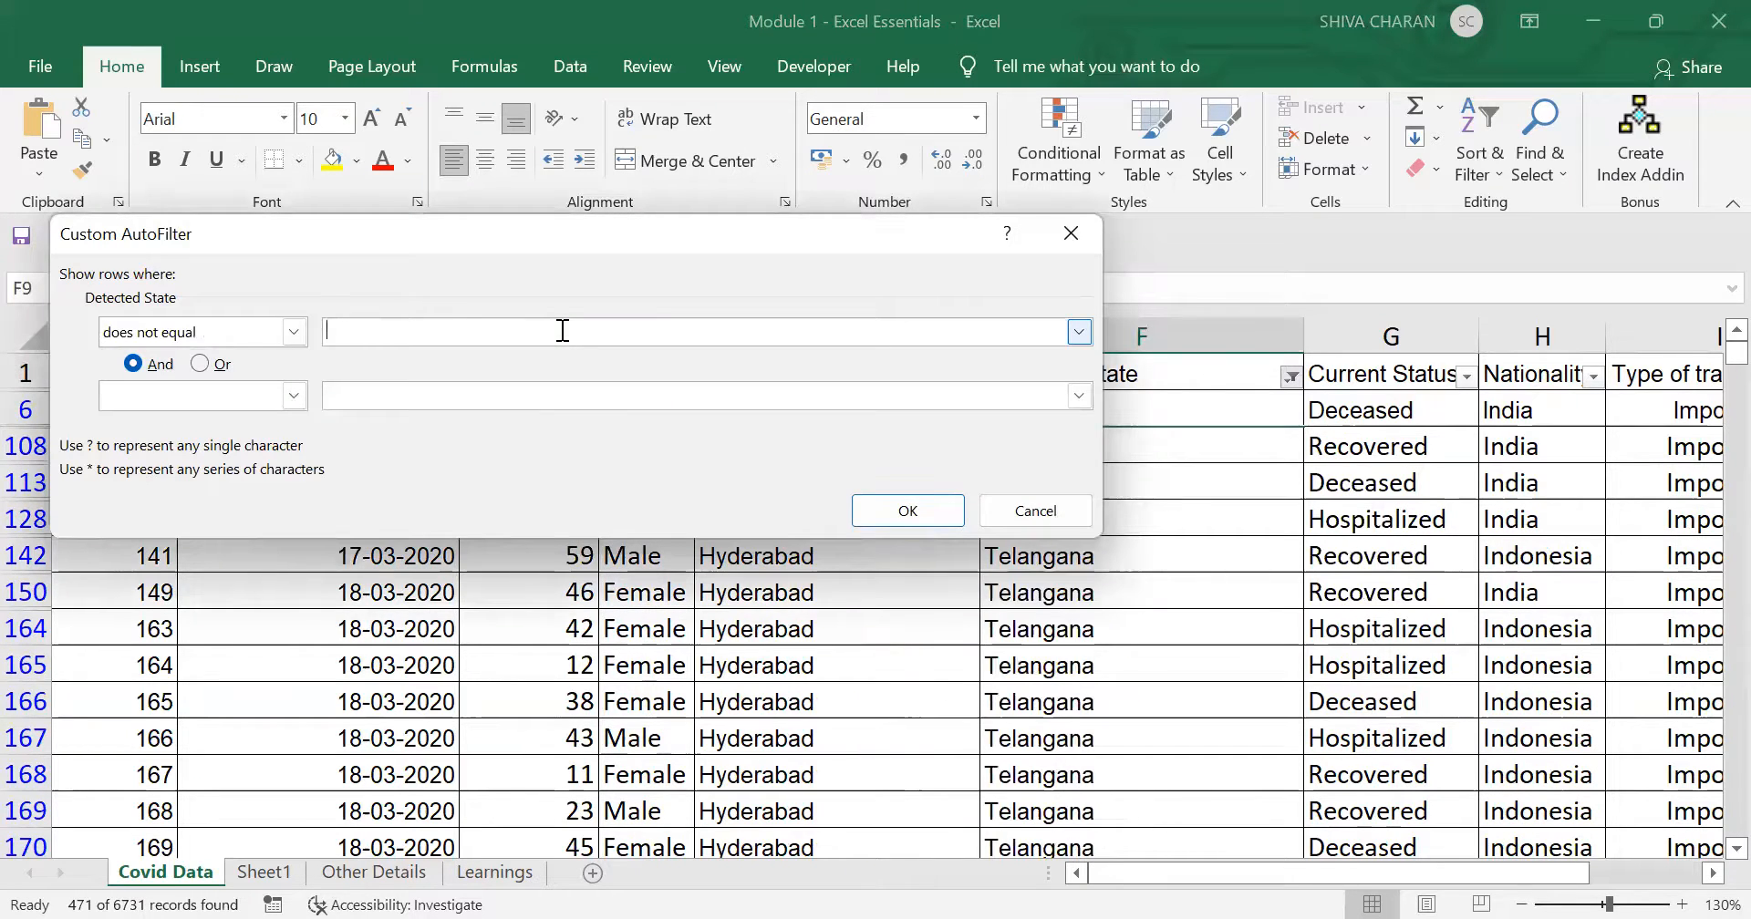
text(Kerala)
click(890, 515)
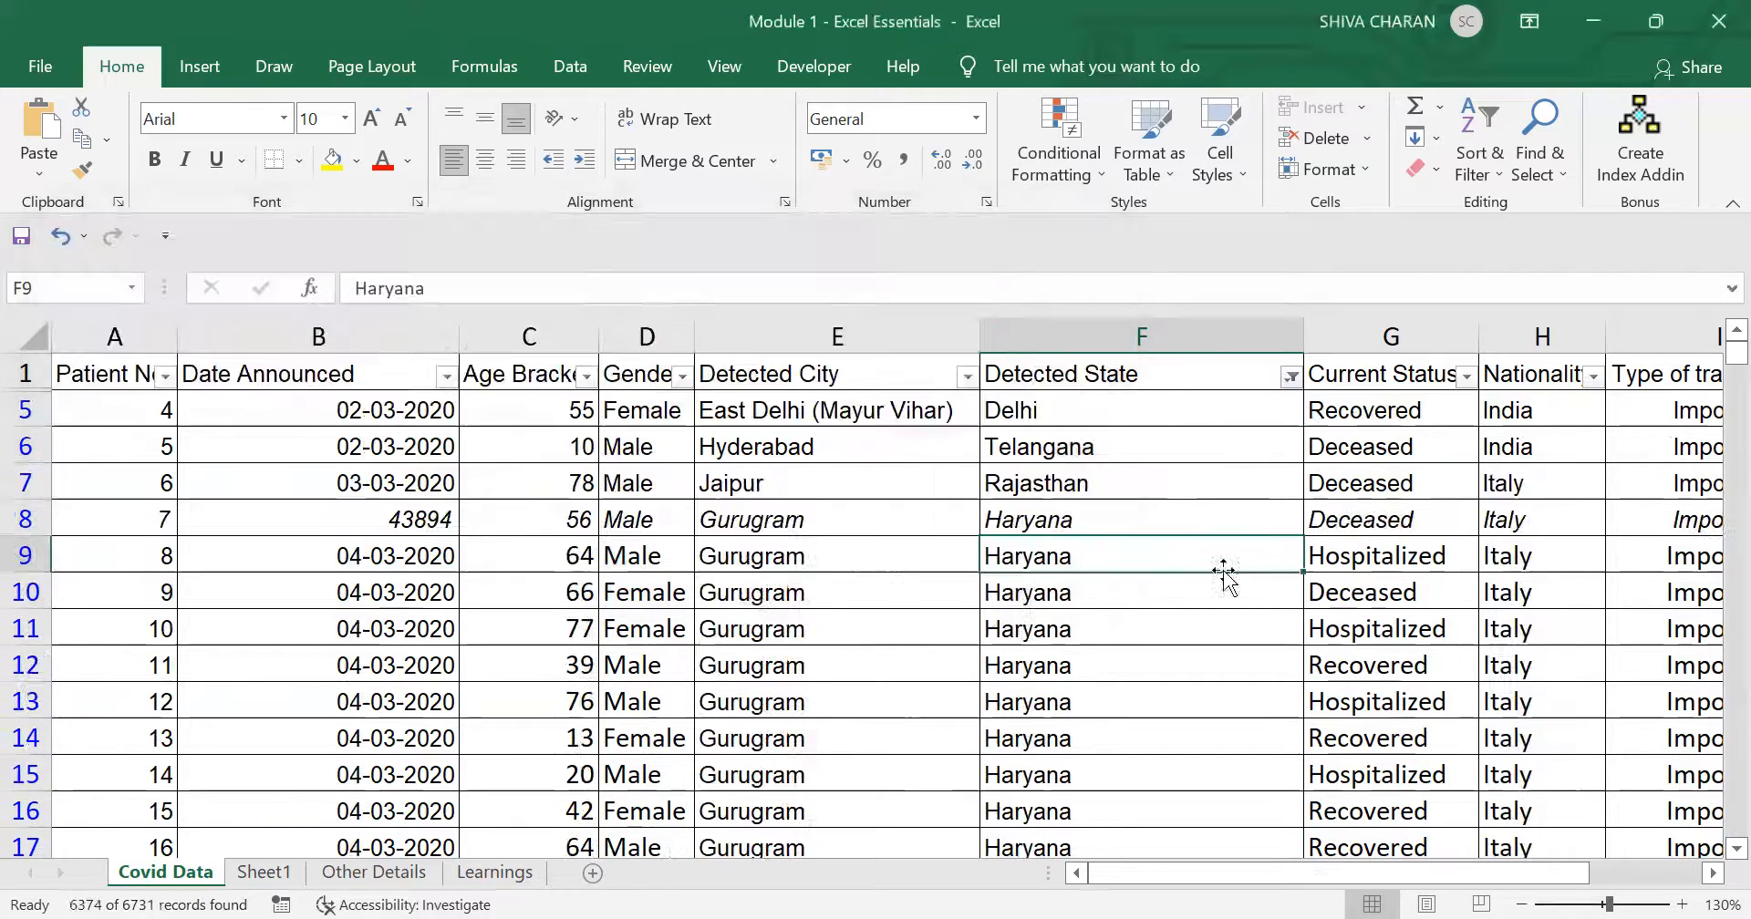
Step: Clear the Detected State filter and highlight the Kerala entries among the first rows of the column
click(1289, 377)
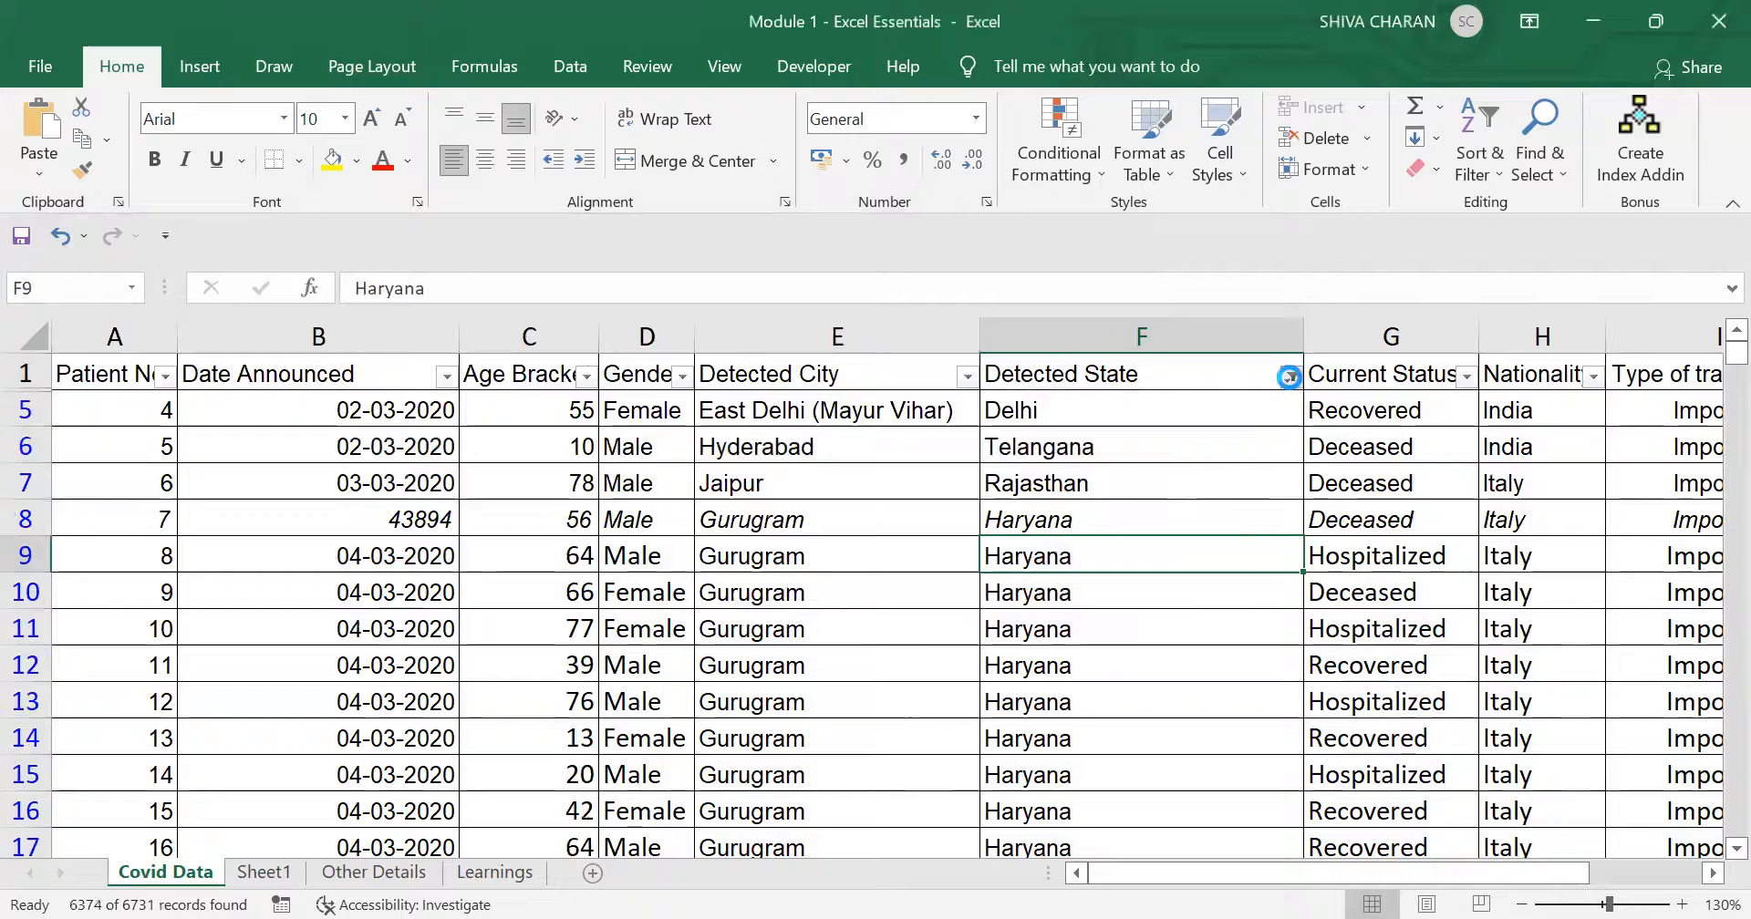
click(1131, 477)
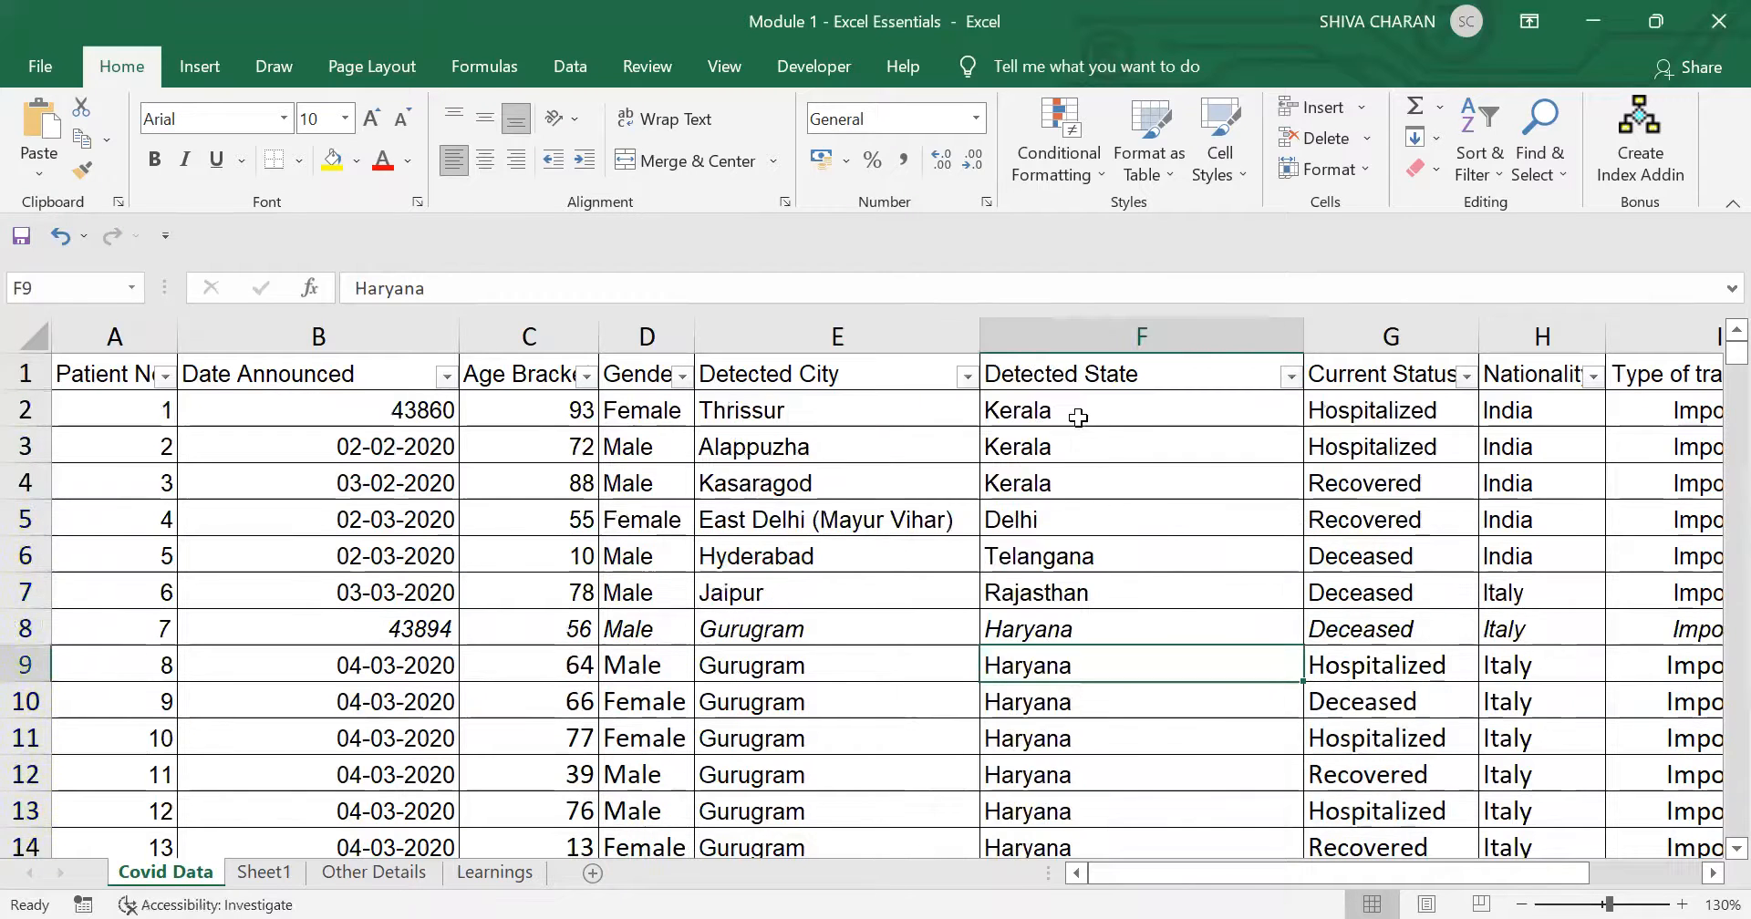
drag(1134, 410, 1138, 470)
click(1171, 547)
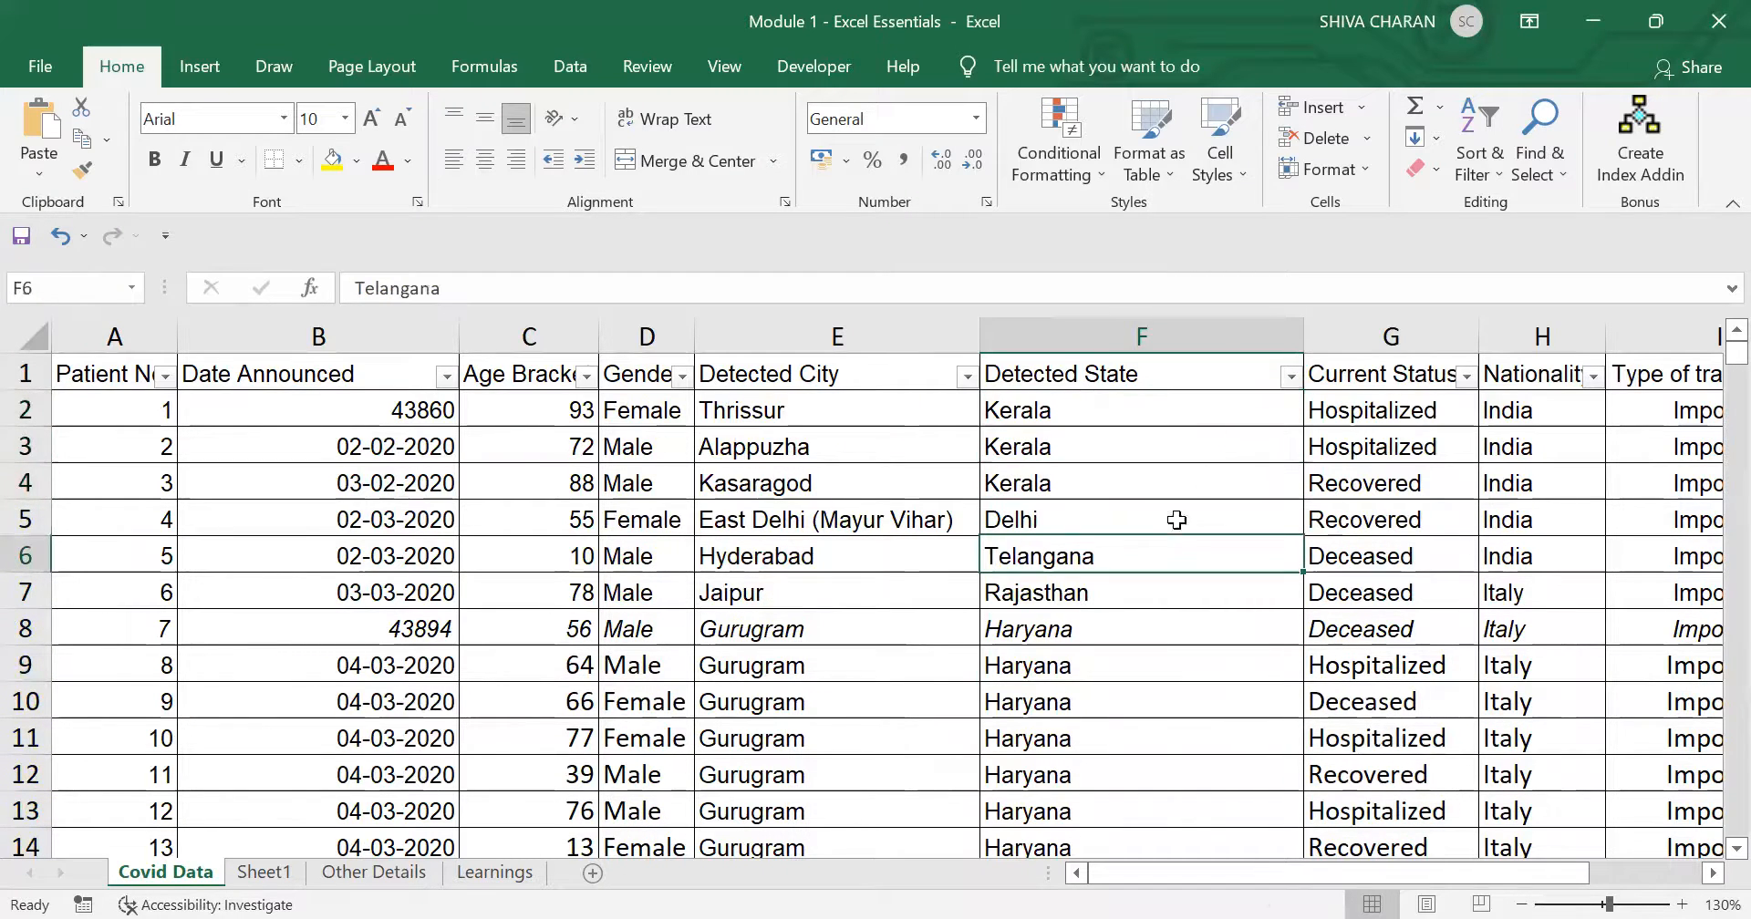
Step: Reapply the Detected State text filter for values that do not equal Kerala, and check the remaining rows
click(1289, 376)
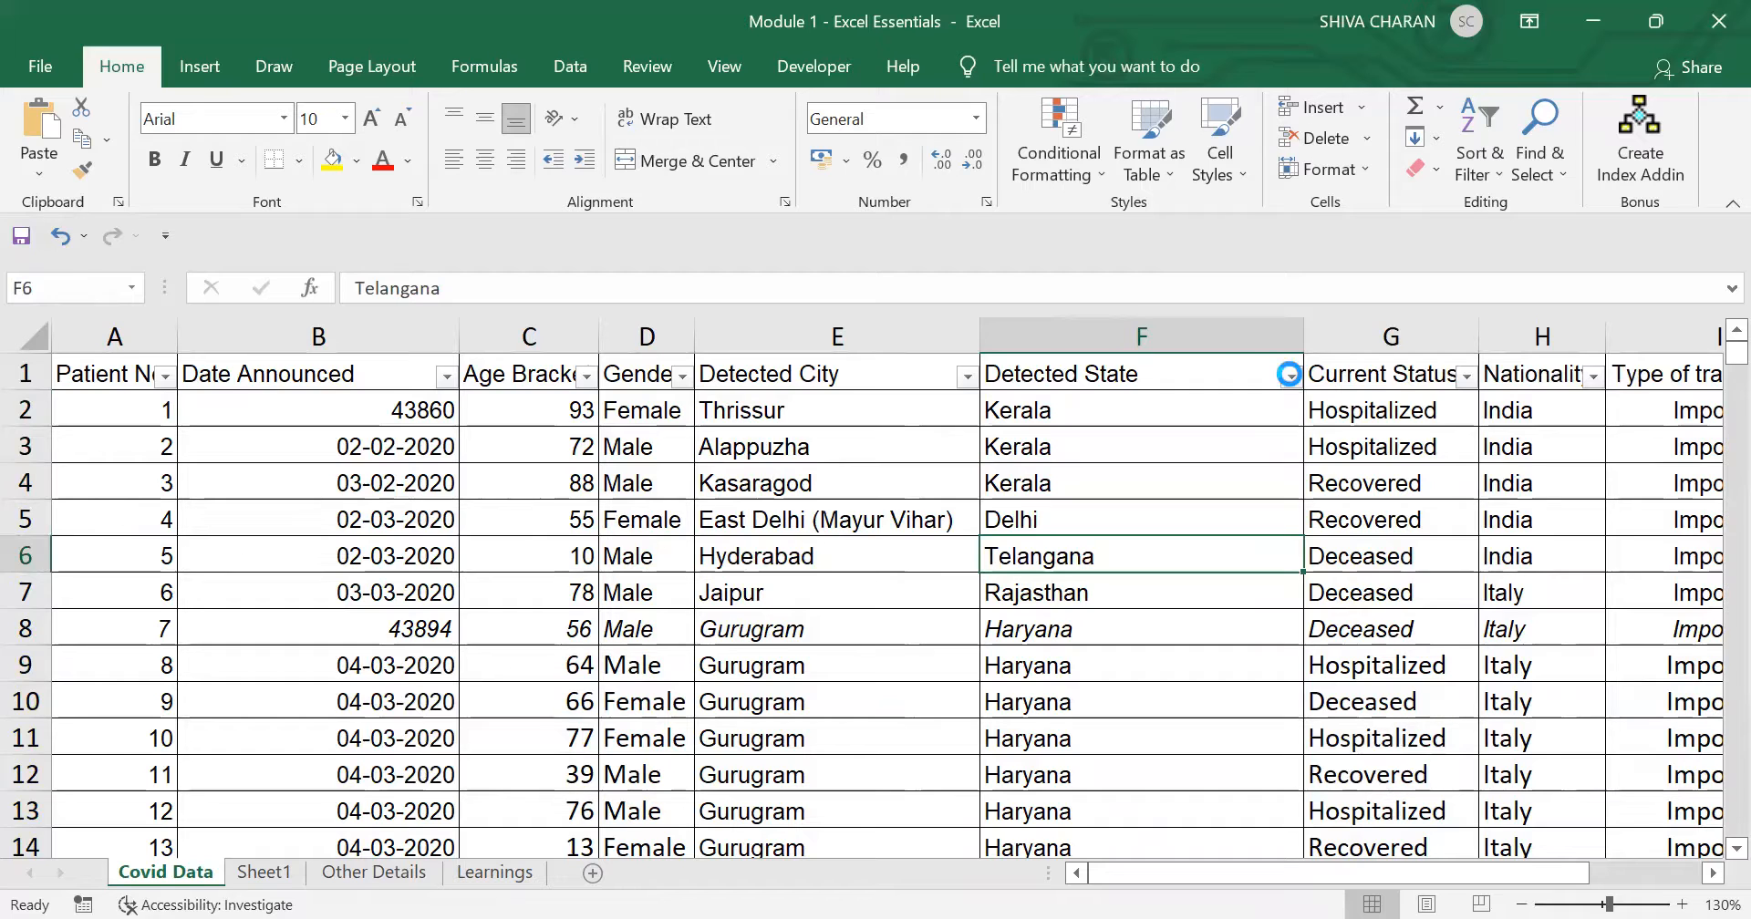
mouse_move(1202, 538)
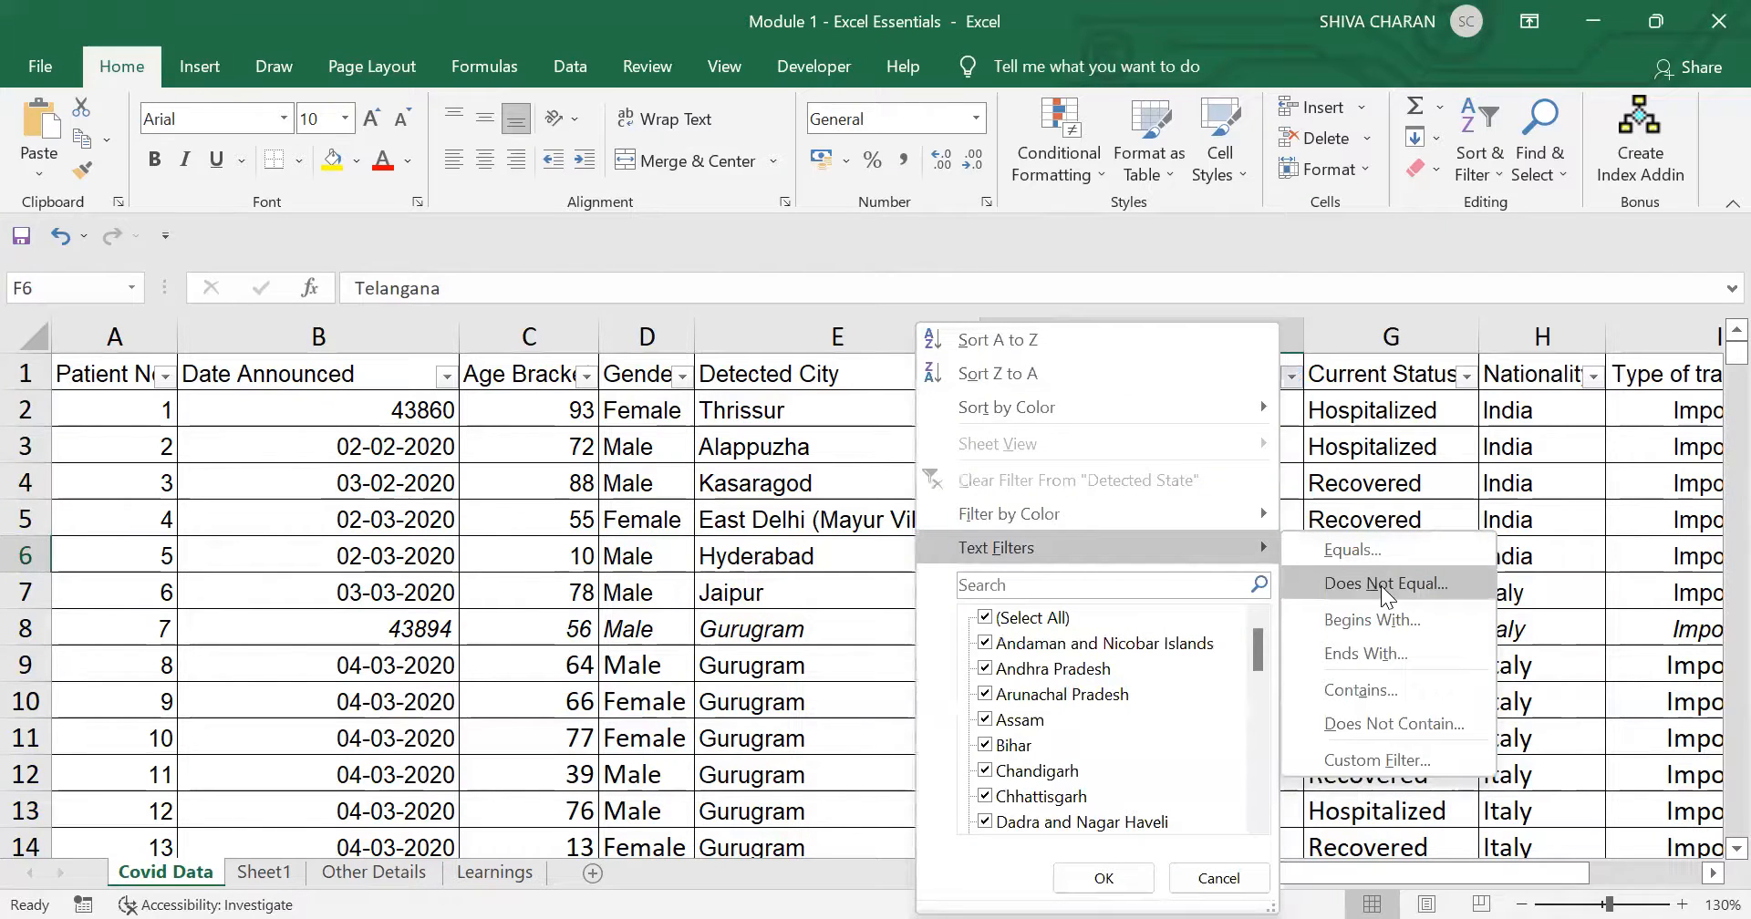
click(1385, 585)
text(Ker)
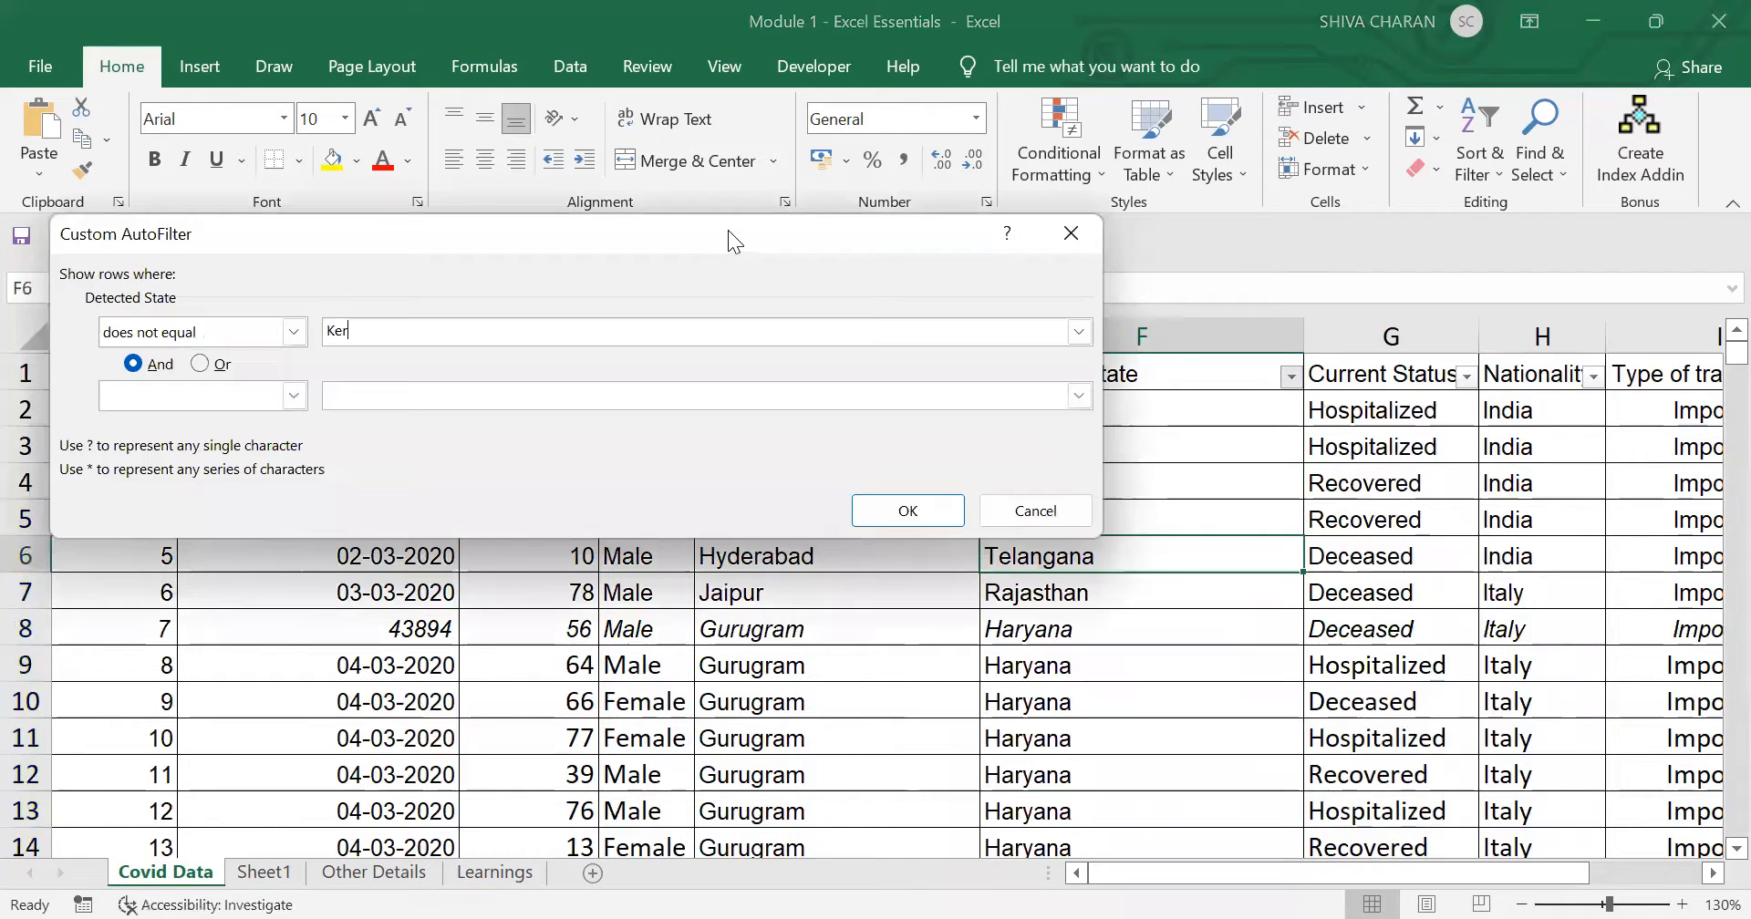
text(ala)
click(932, 515)
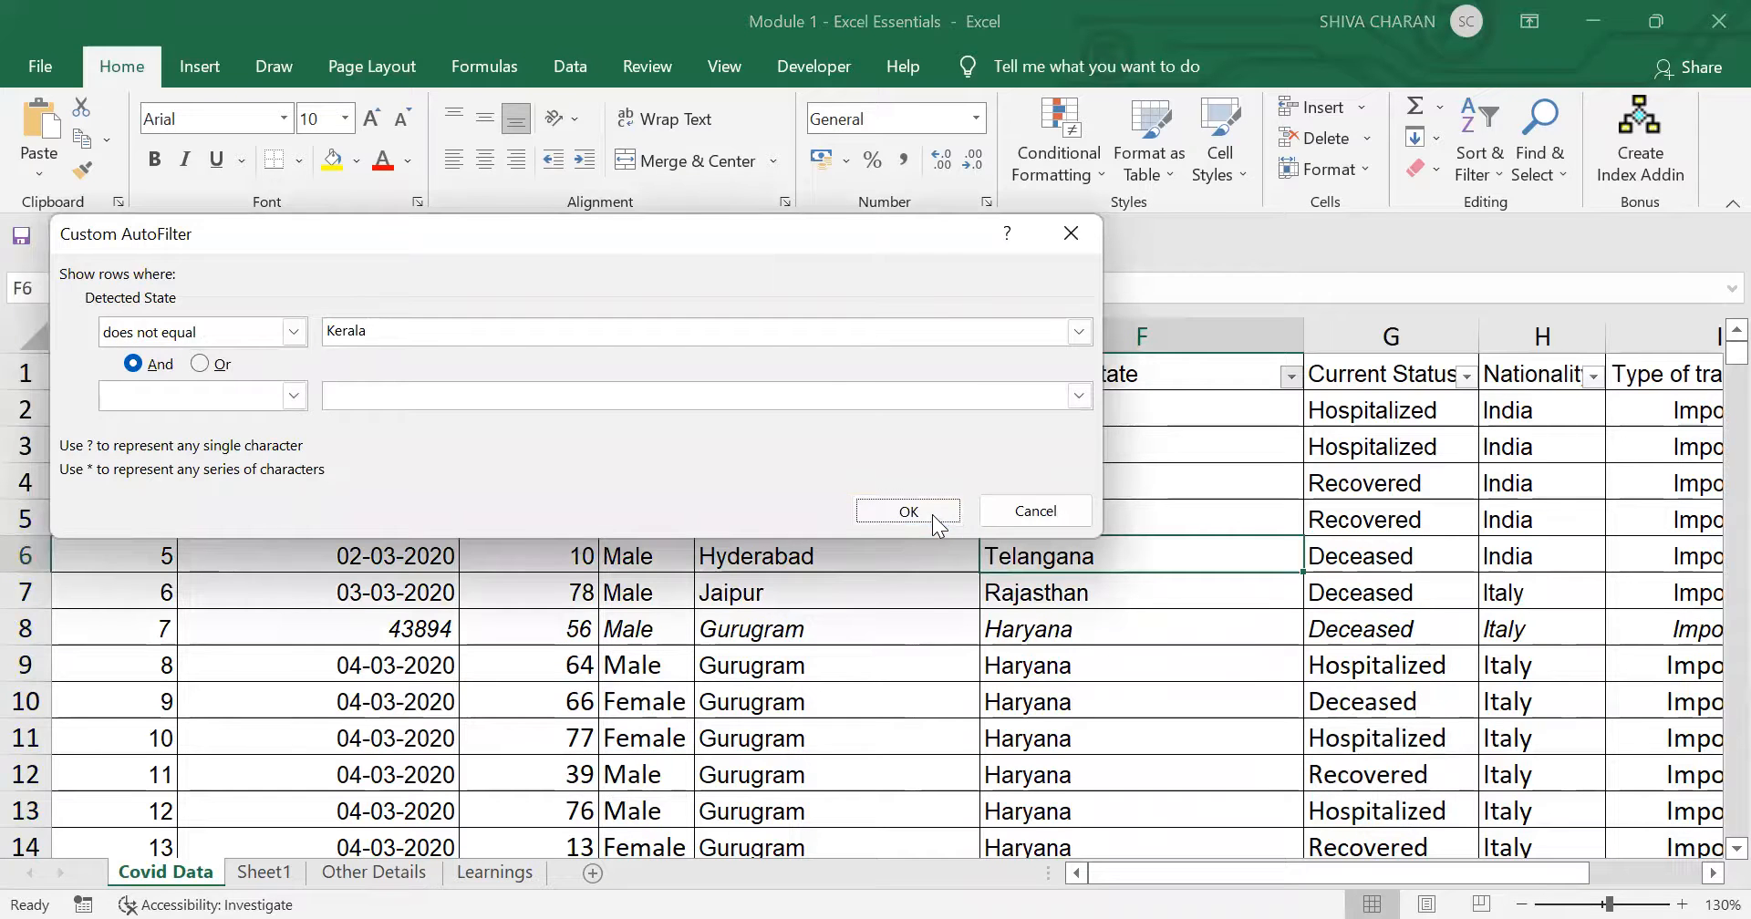
scroll(1195, 693, down, 4)
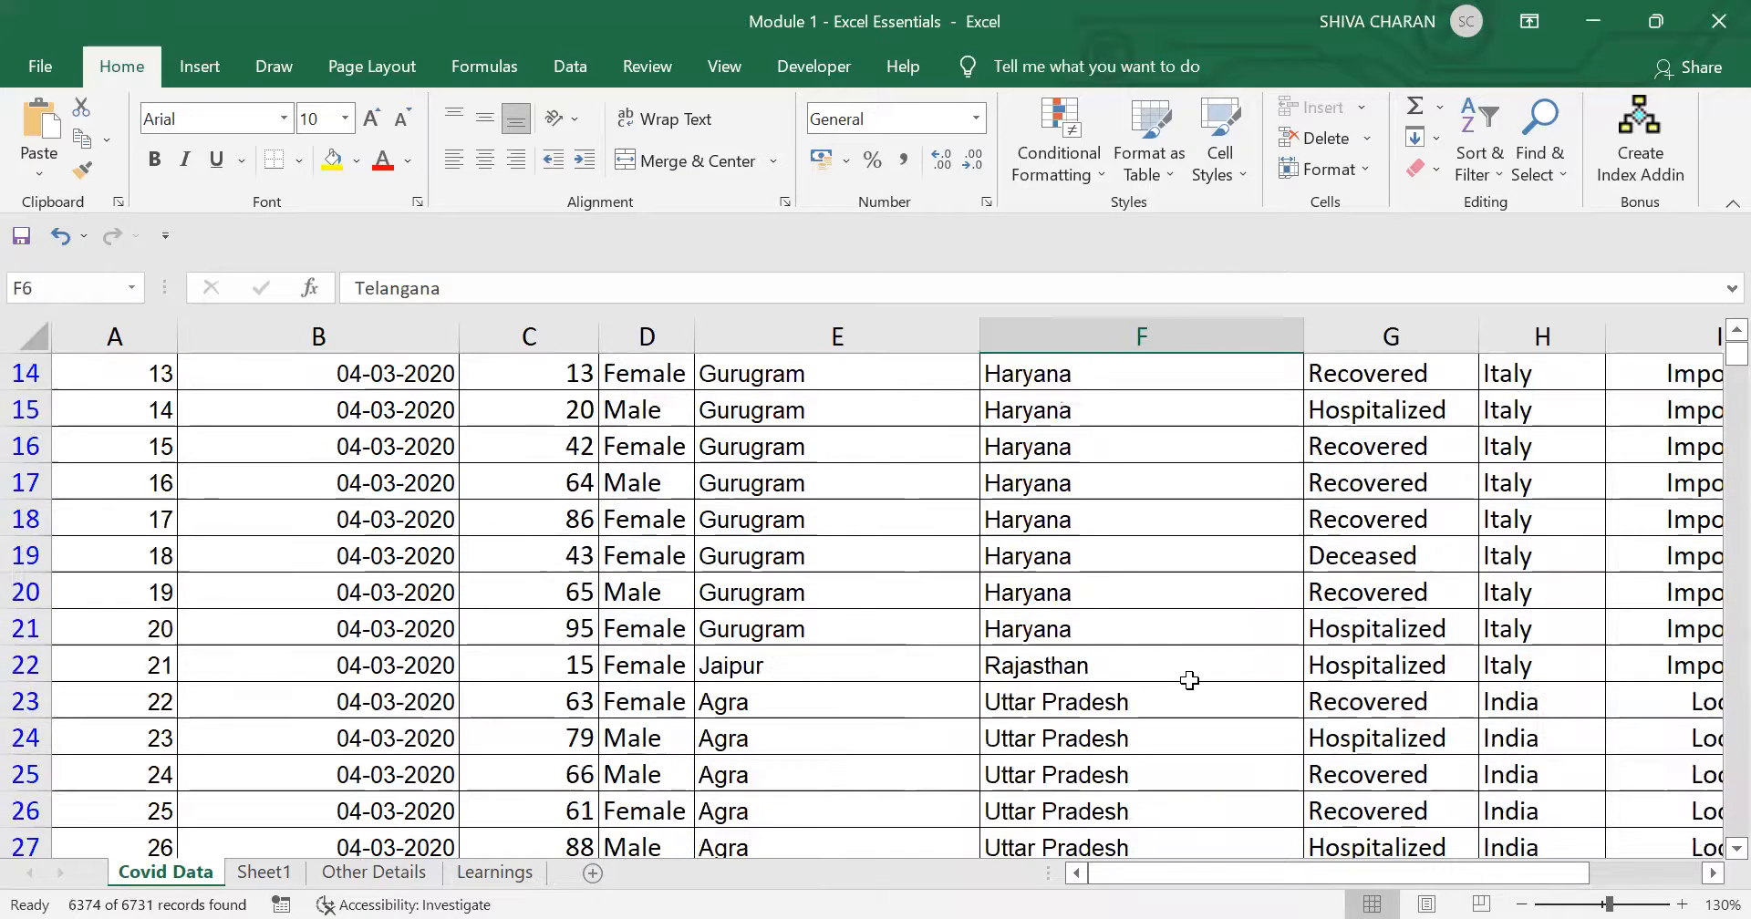
scroll(1190, 679, up, 4)
scroll(1190, 679, down, 9)
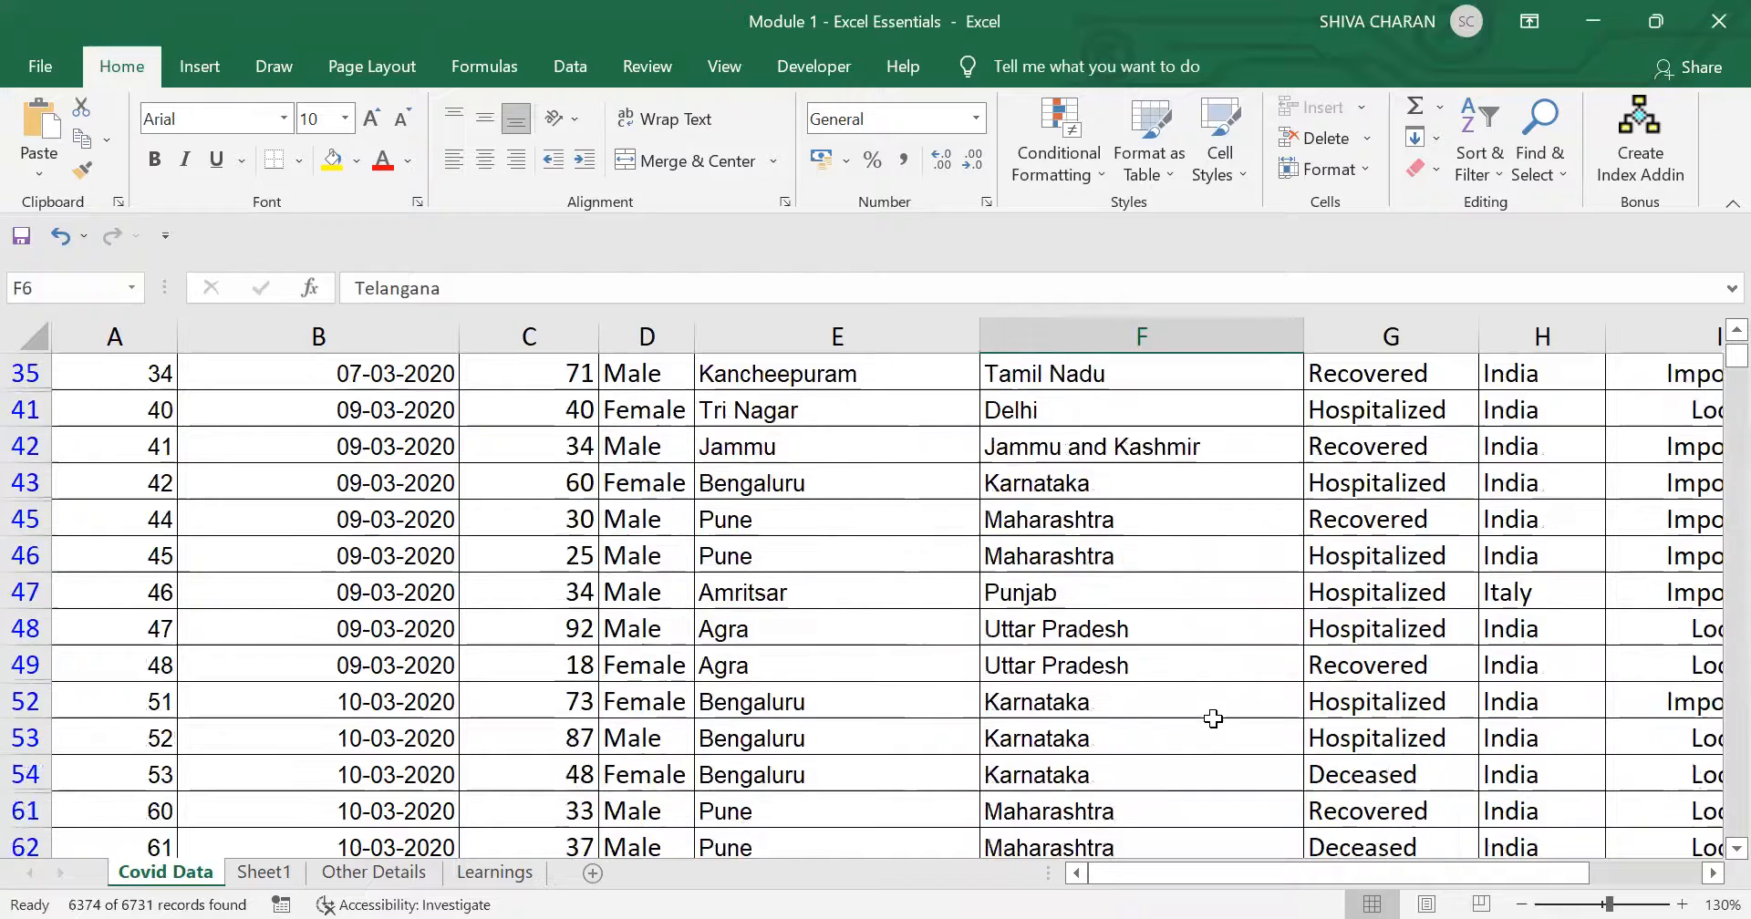
scroll(1212, 719, up, 9)
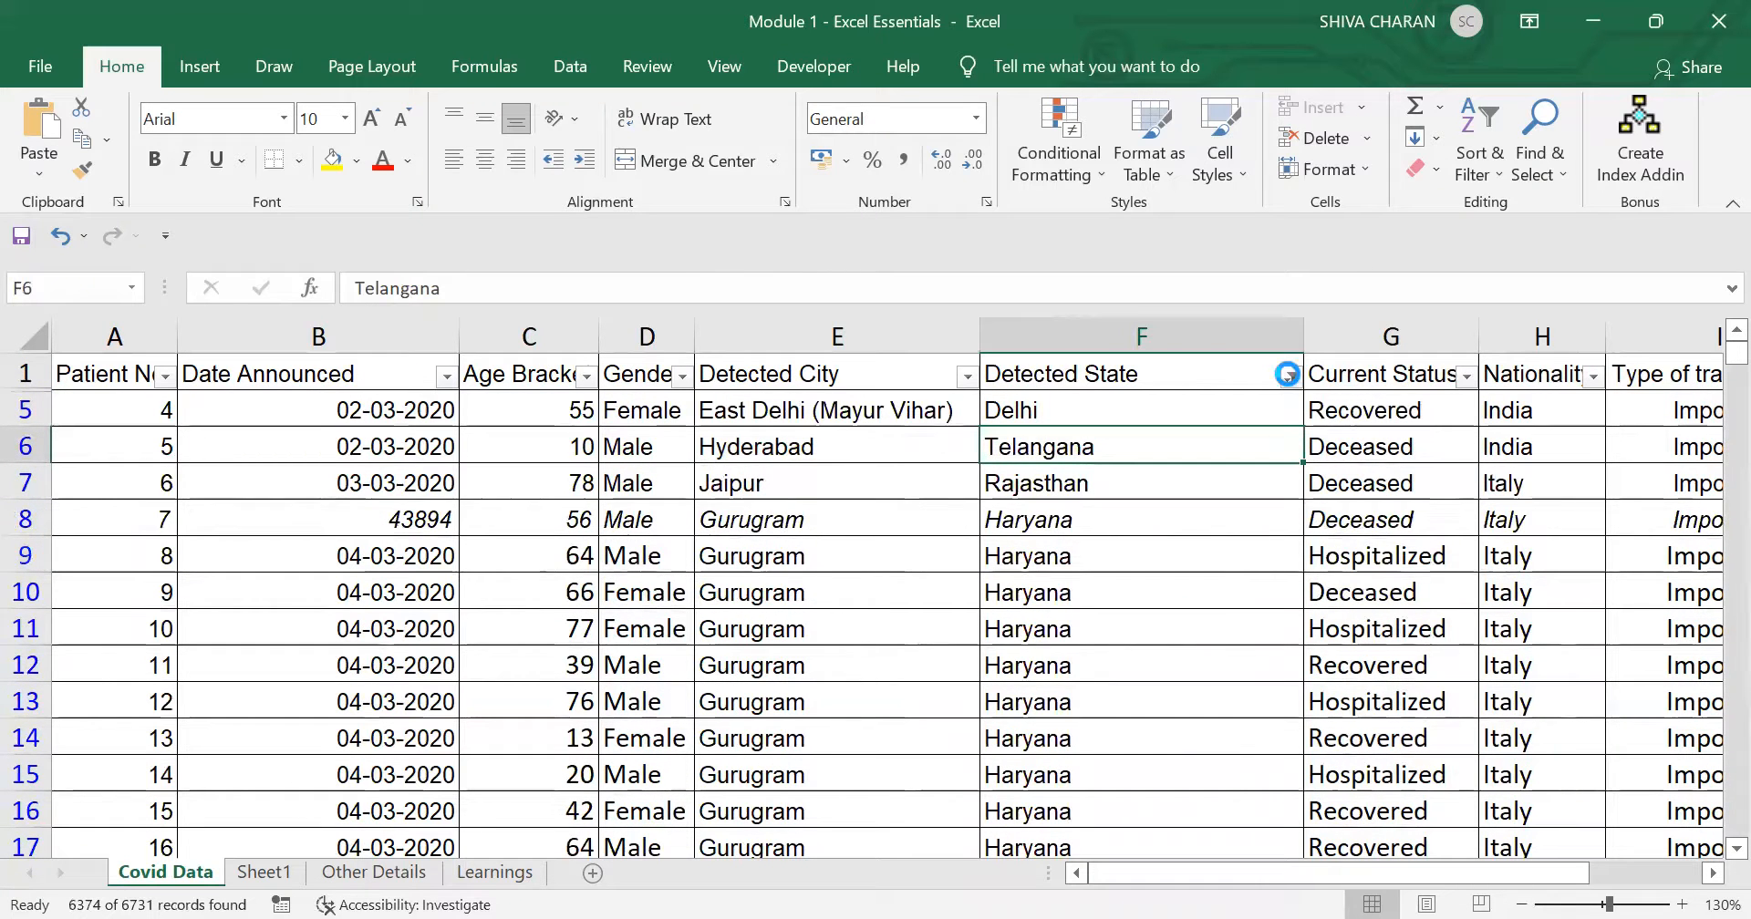
Step: Clear the Detected State filter and apply a text filter for states that begin with R
click(1287, 375)
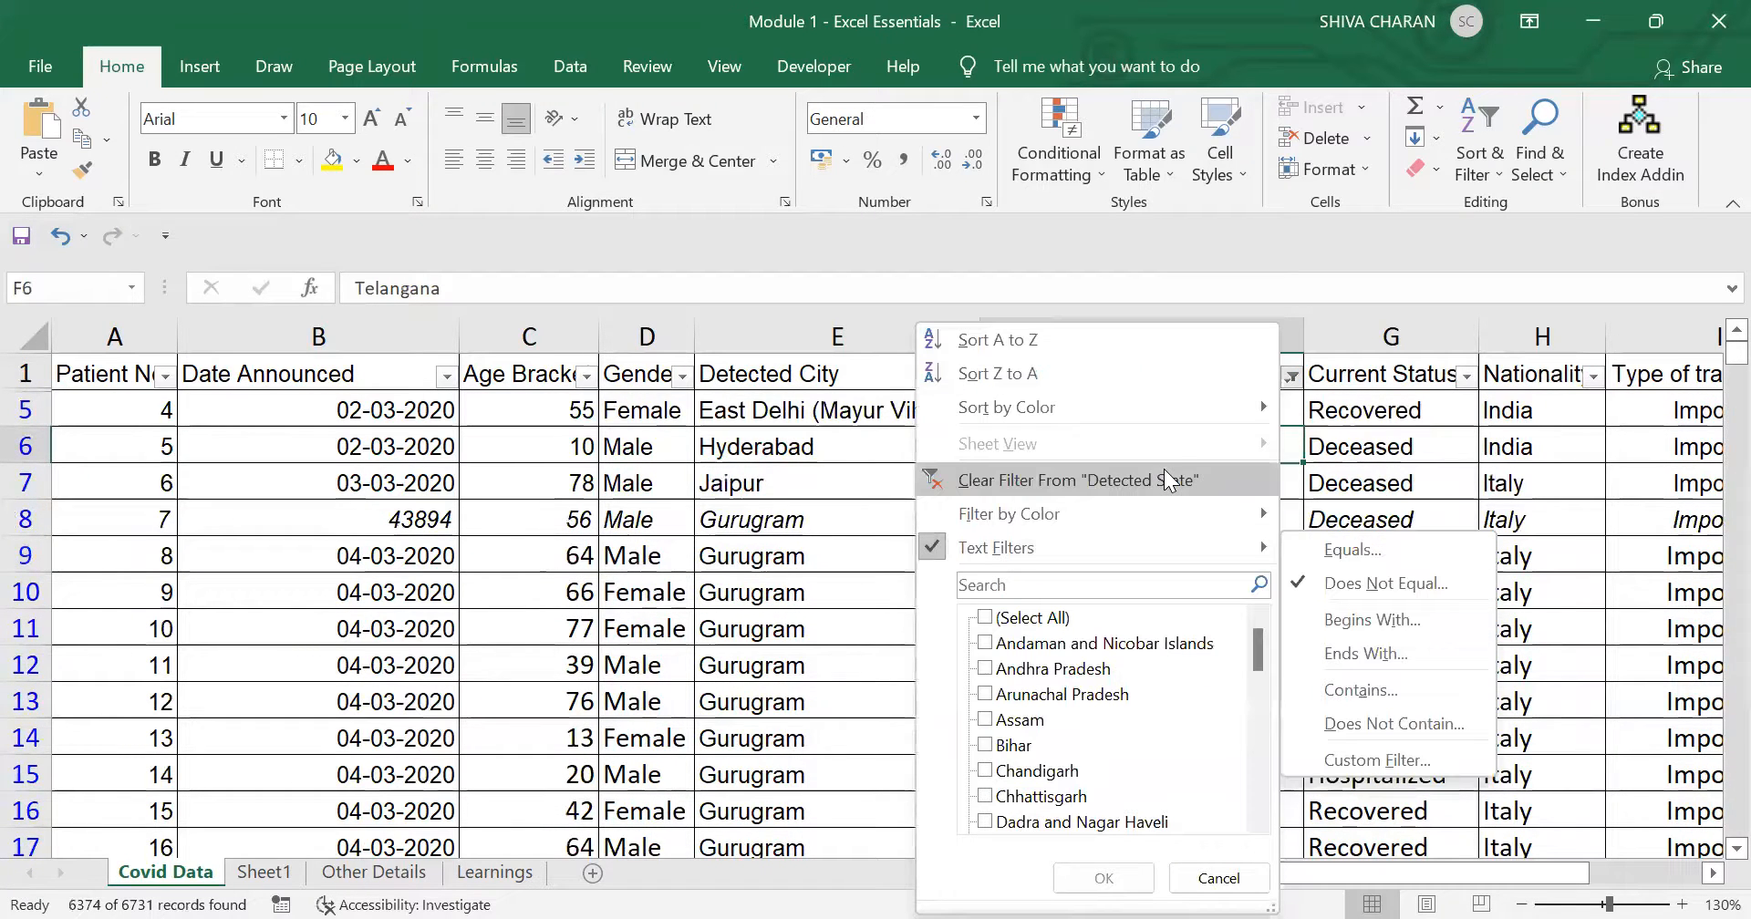
click(1290, 378)
mouse_move(1184, 545)
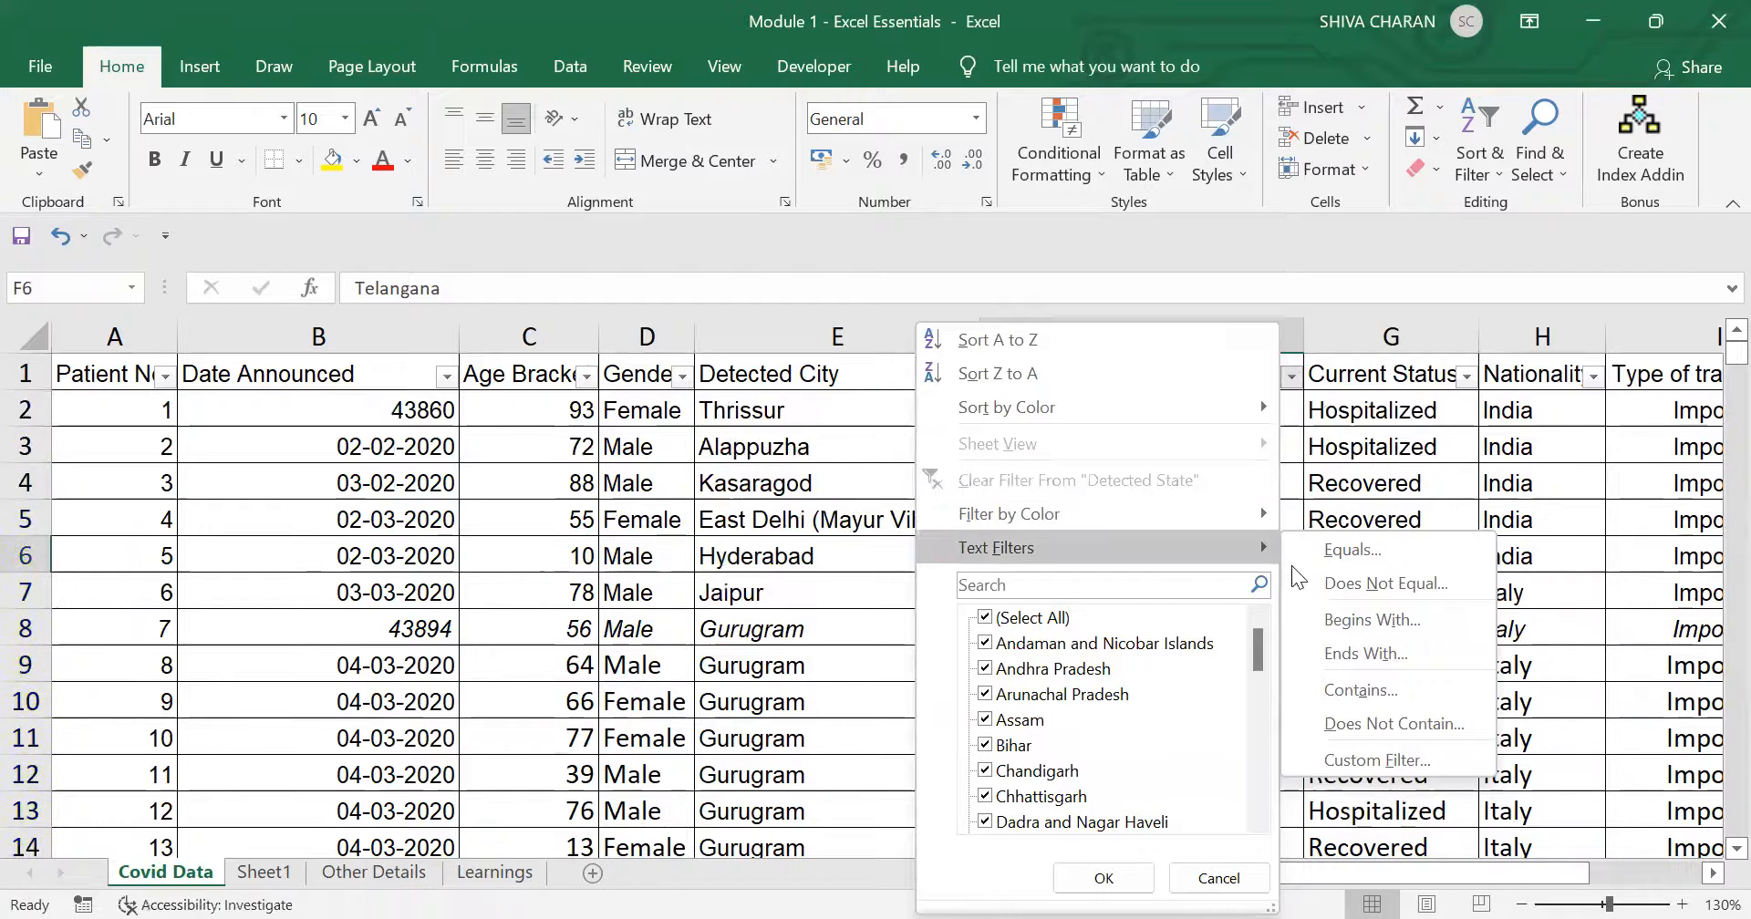
click(1418, 623)
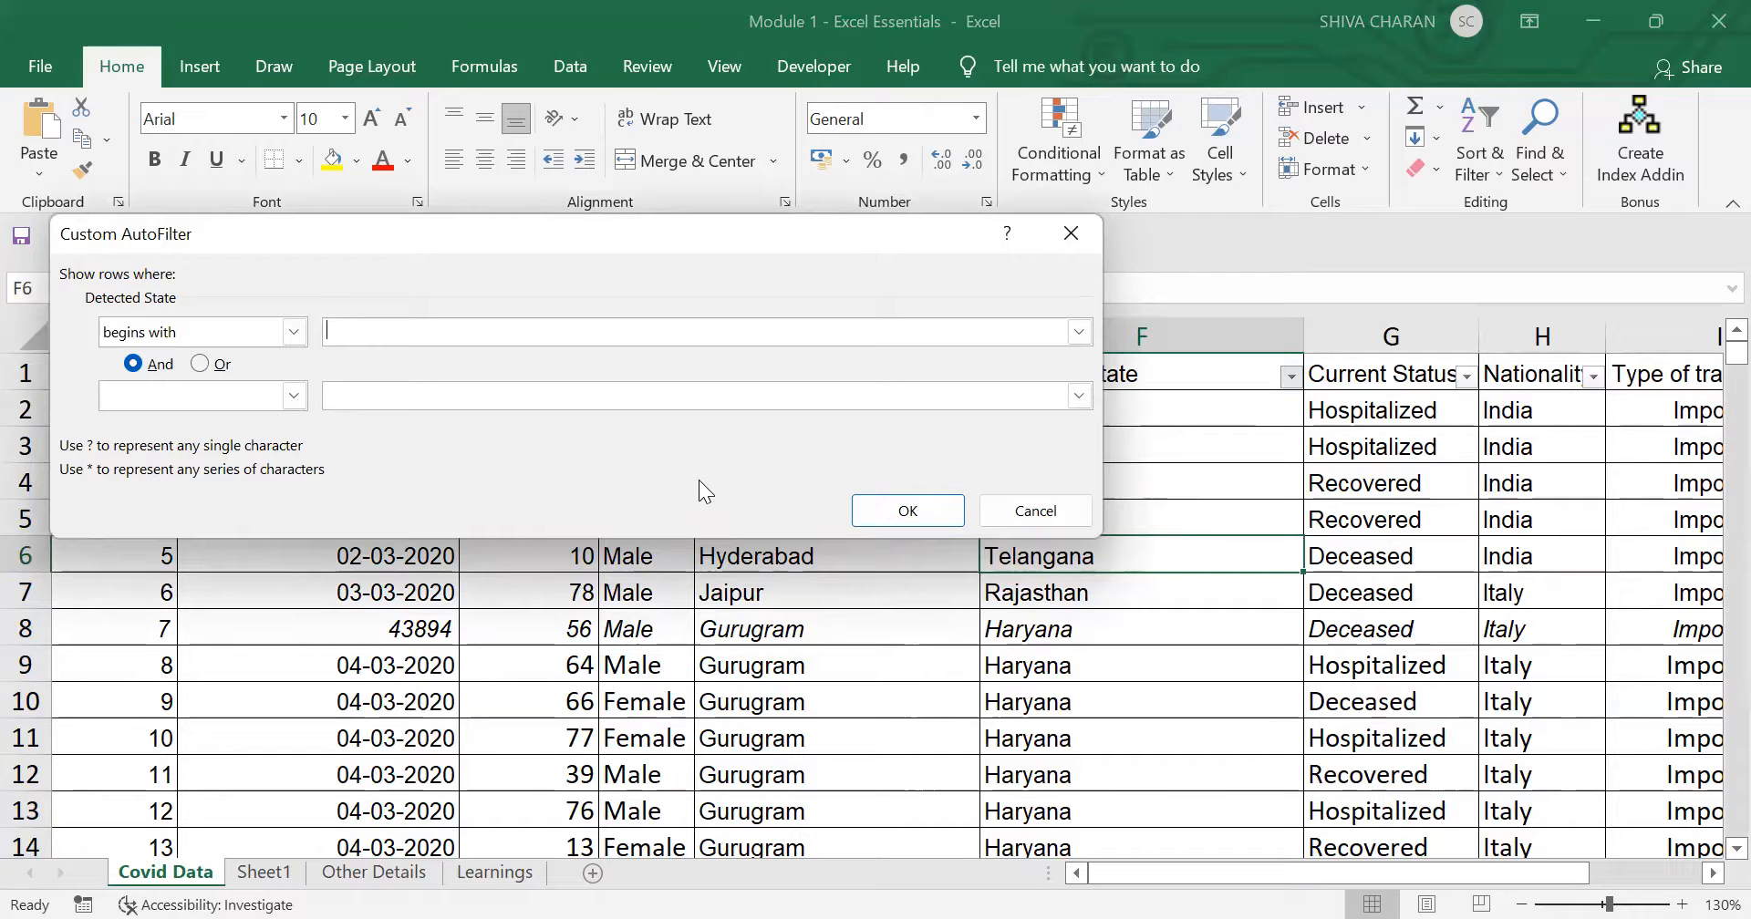
text(R)
click(921, 509)
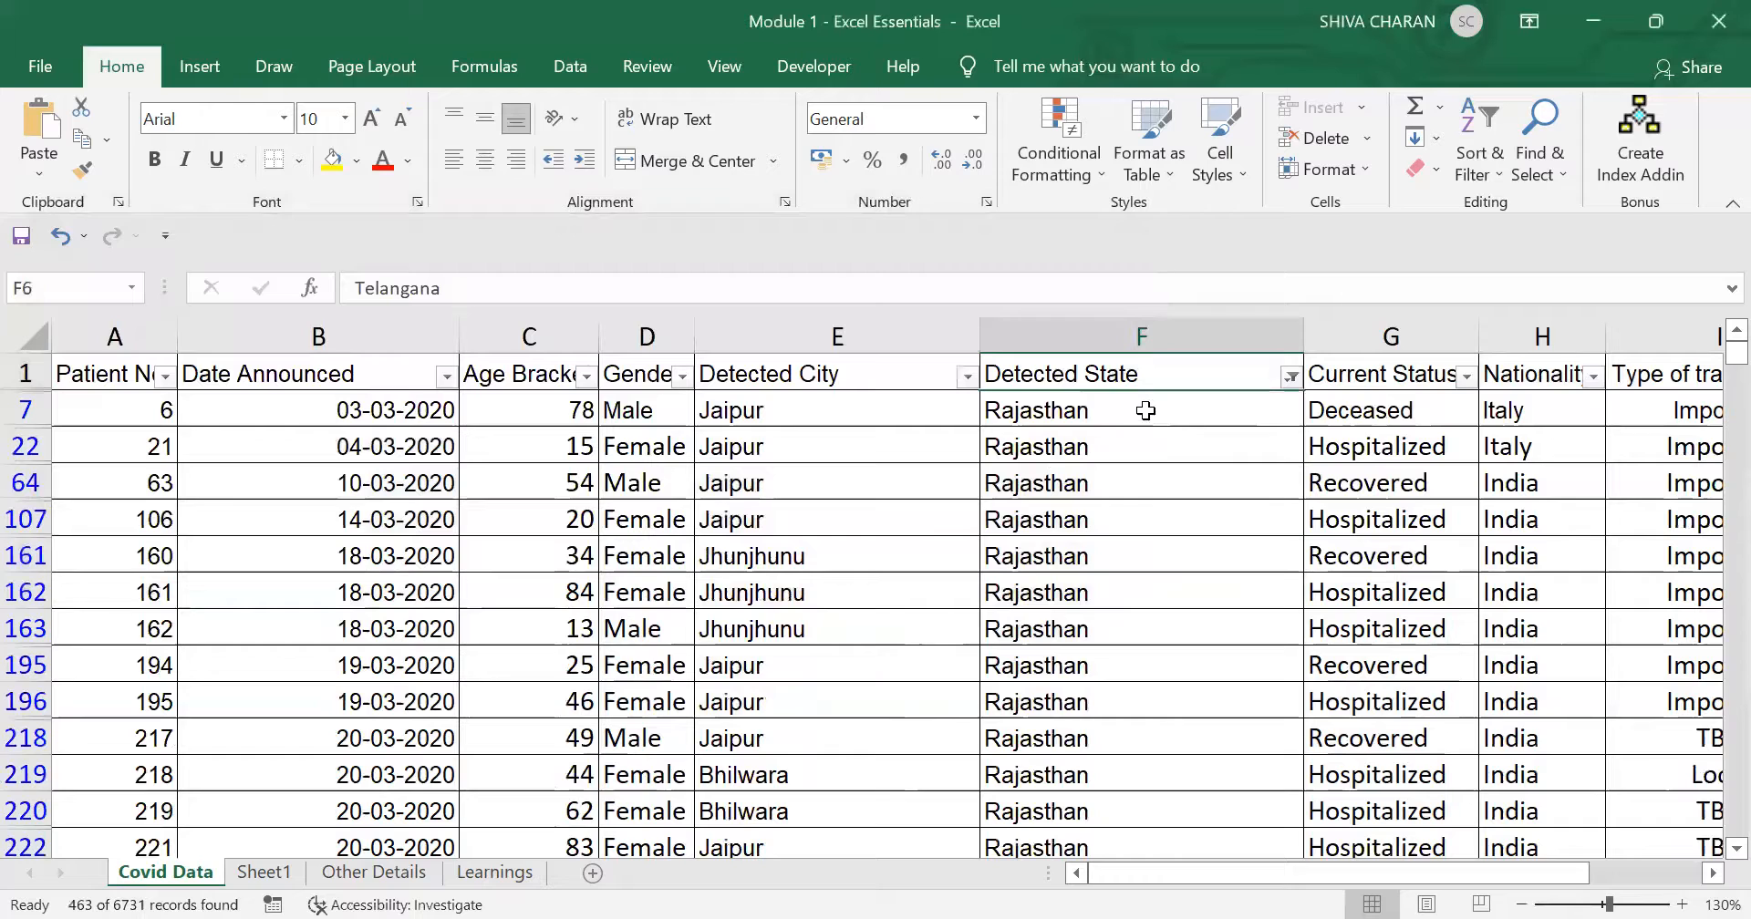
Step: Examine the Detected State entries remaining under the begins with R filter, from the first rows further down the sheet
drag(1141, 410, 1185, 807)
click(1062, 483)
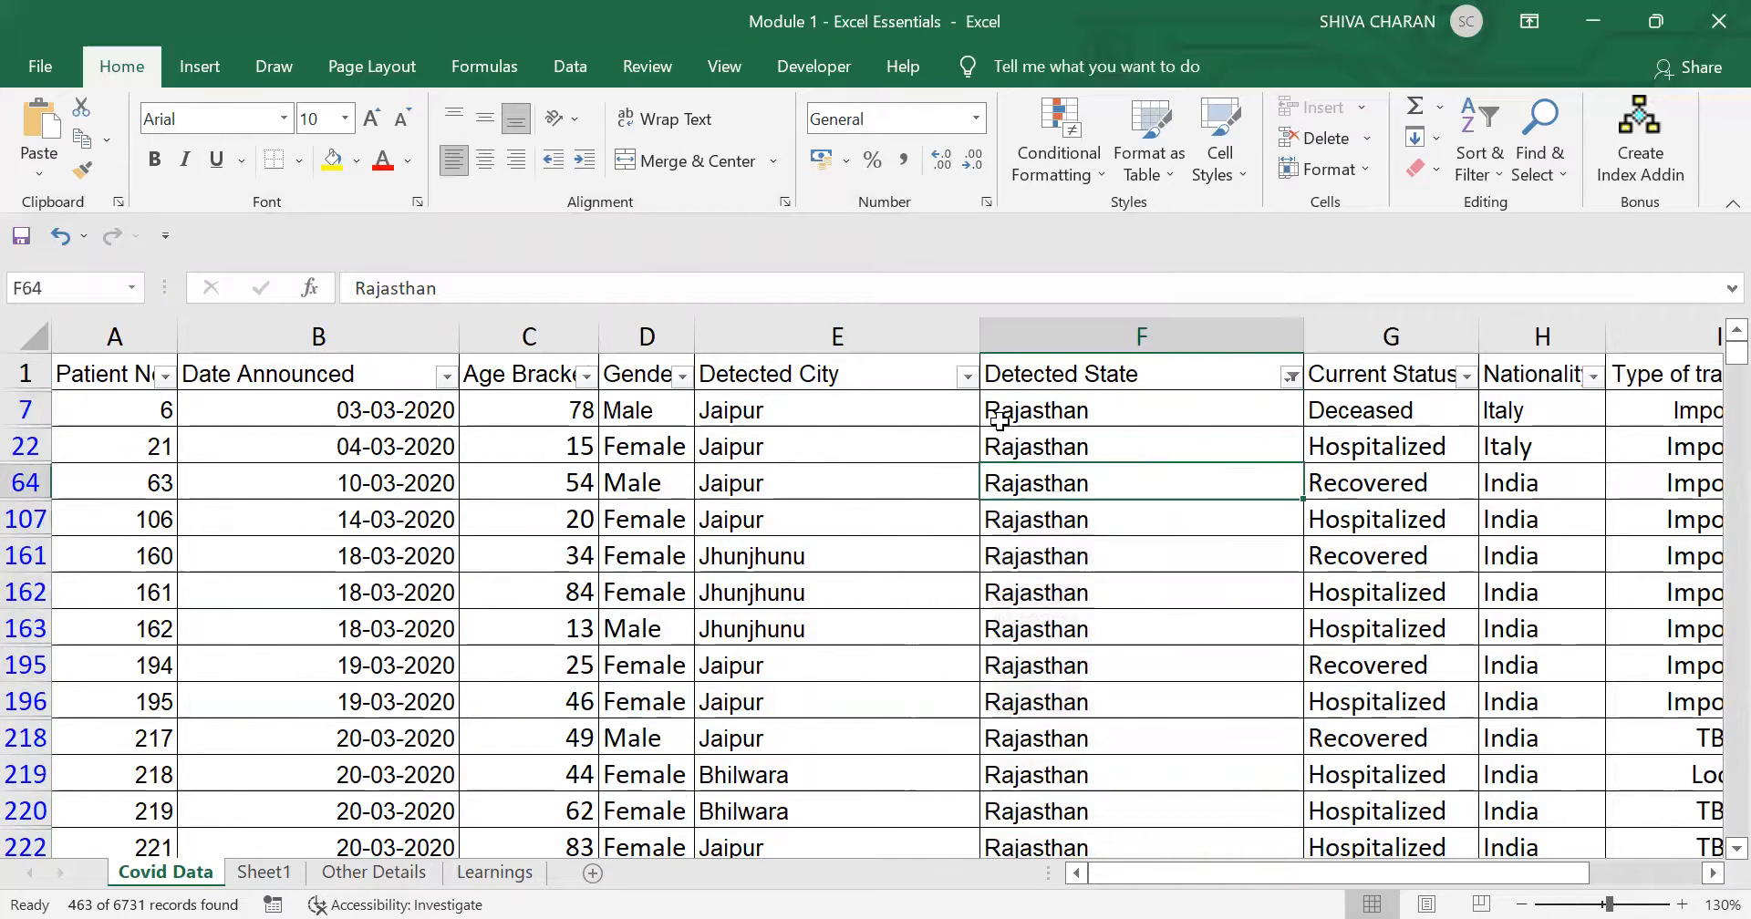
scroll(1026, 497, down, 5)
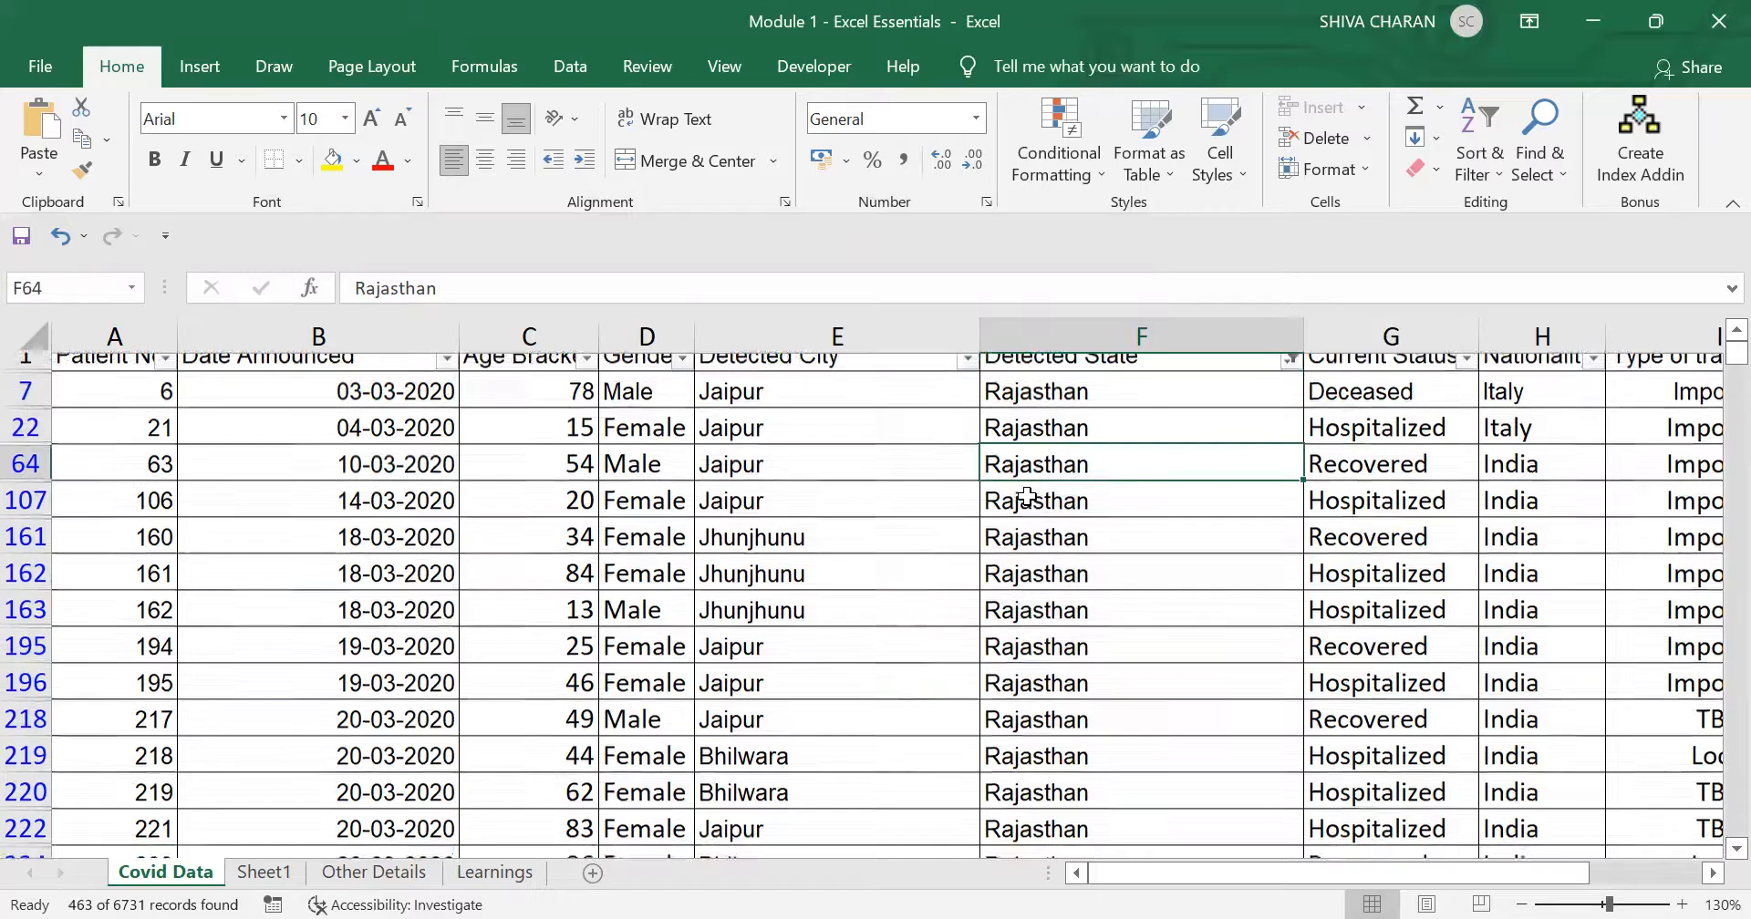
scroll(1029, 499, down, 10)
scroll(1021, 508, down, 5)
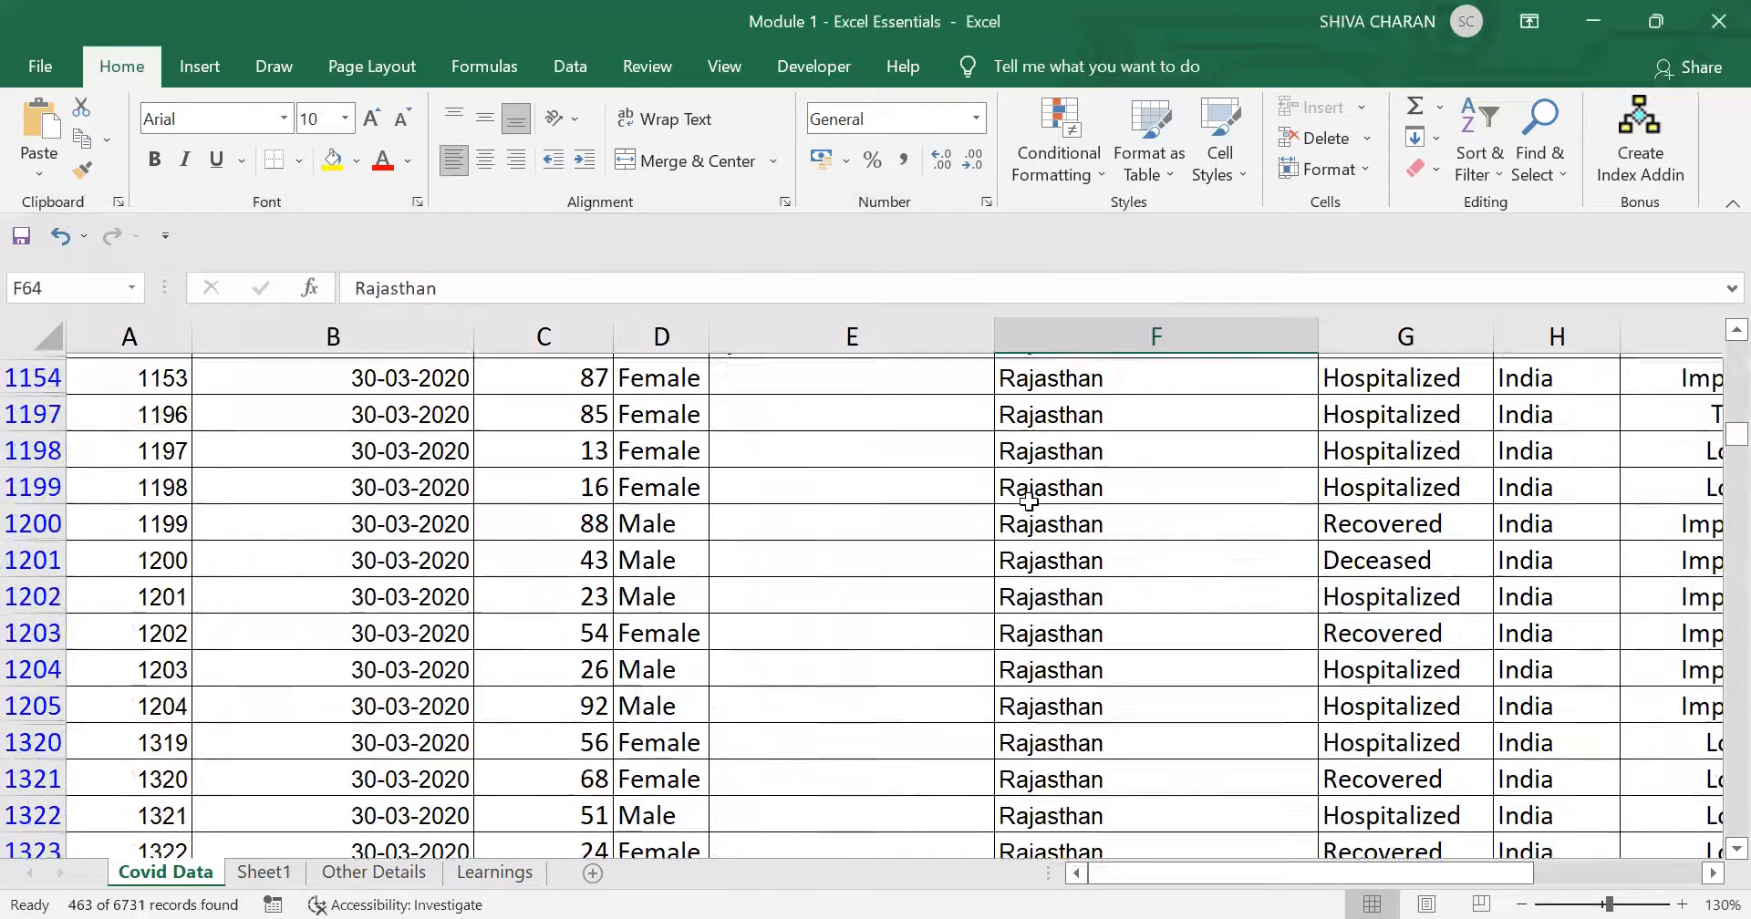
scroll(1020, 508, up, 20)
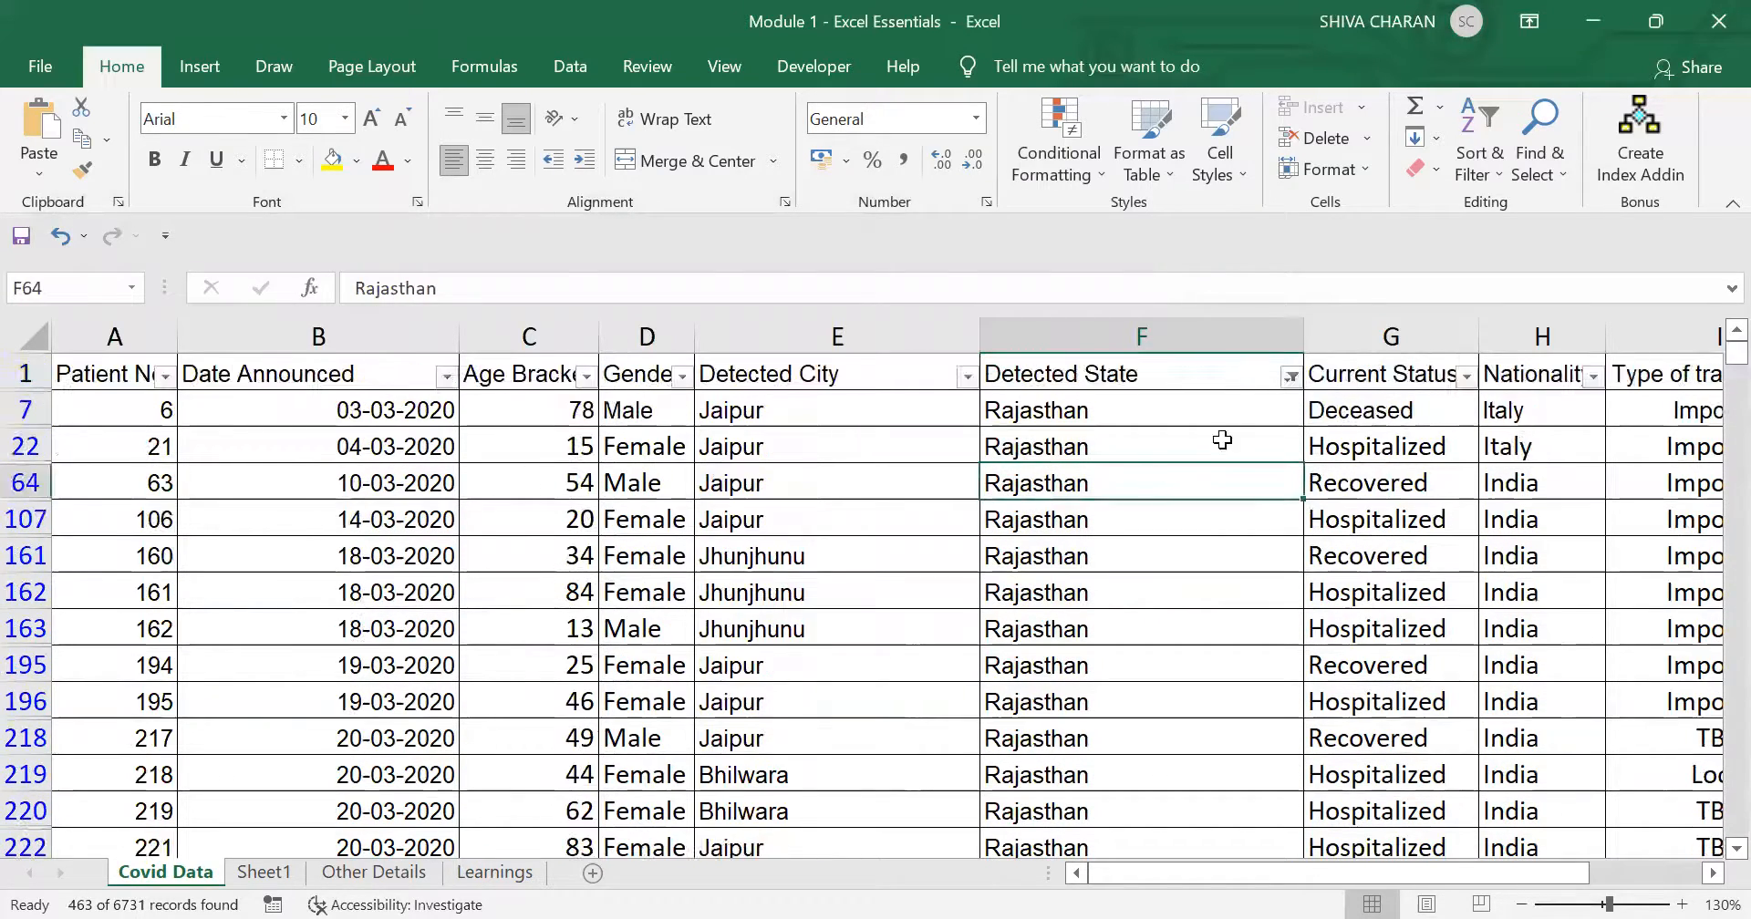
Step: Change the Detected State text filter to states that begin with M, and check the matching rows
click(1291, 376)
mouse_move(1206, 547)
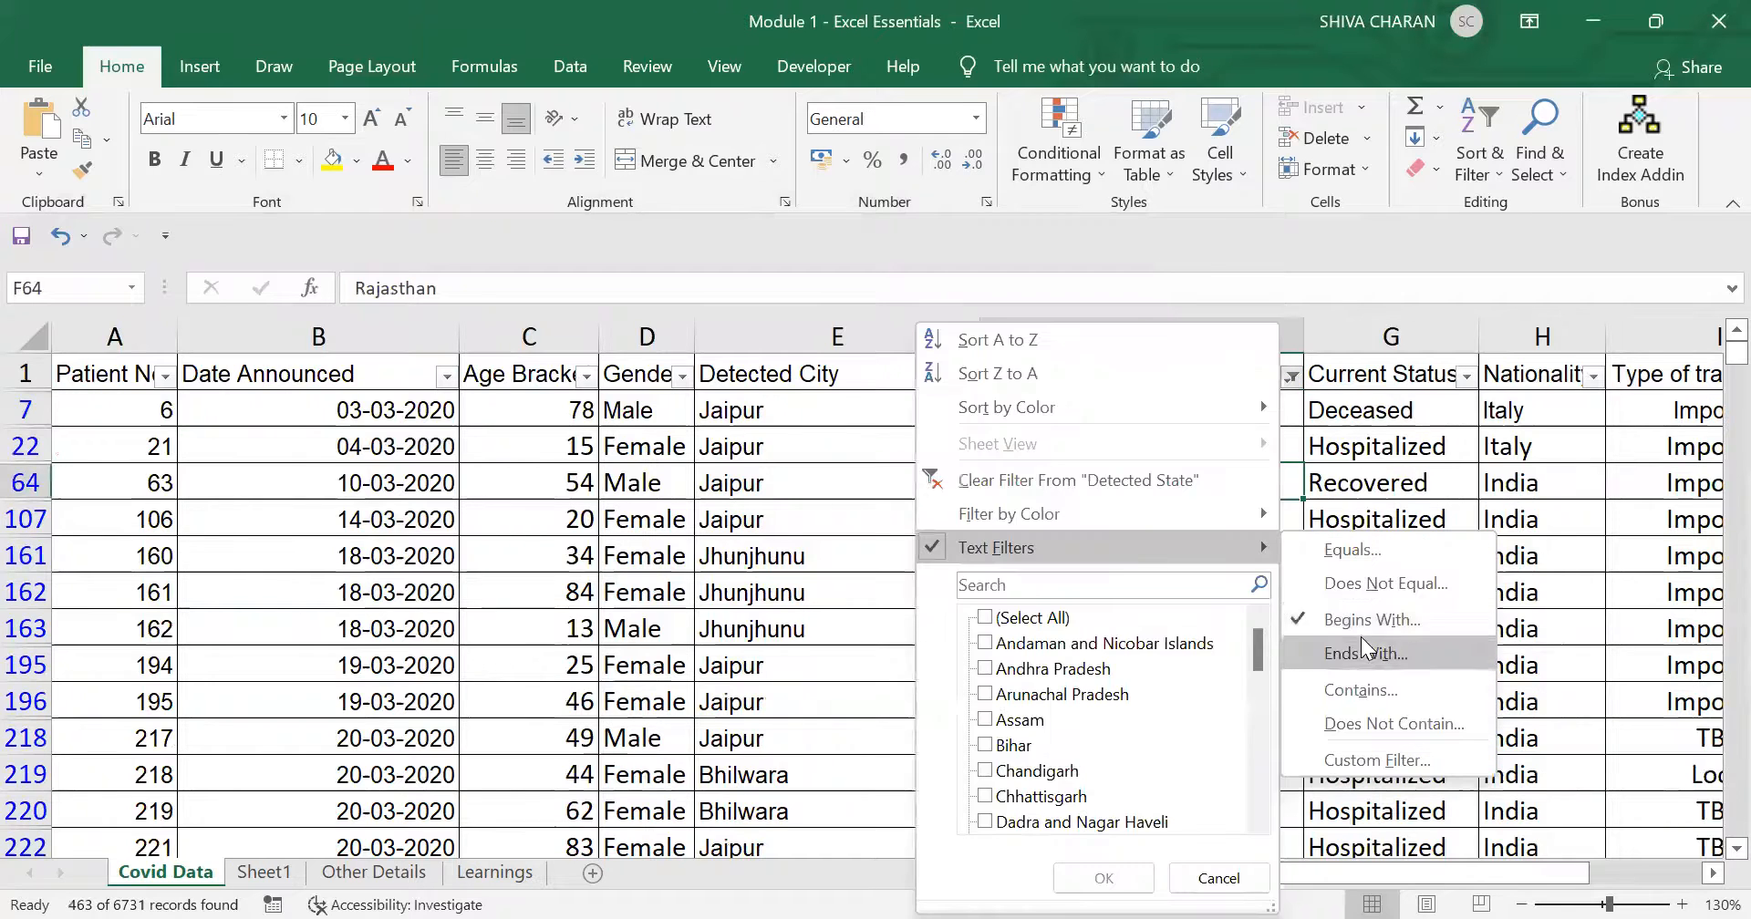
click(1372, 620)
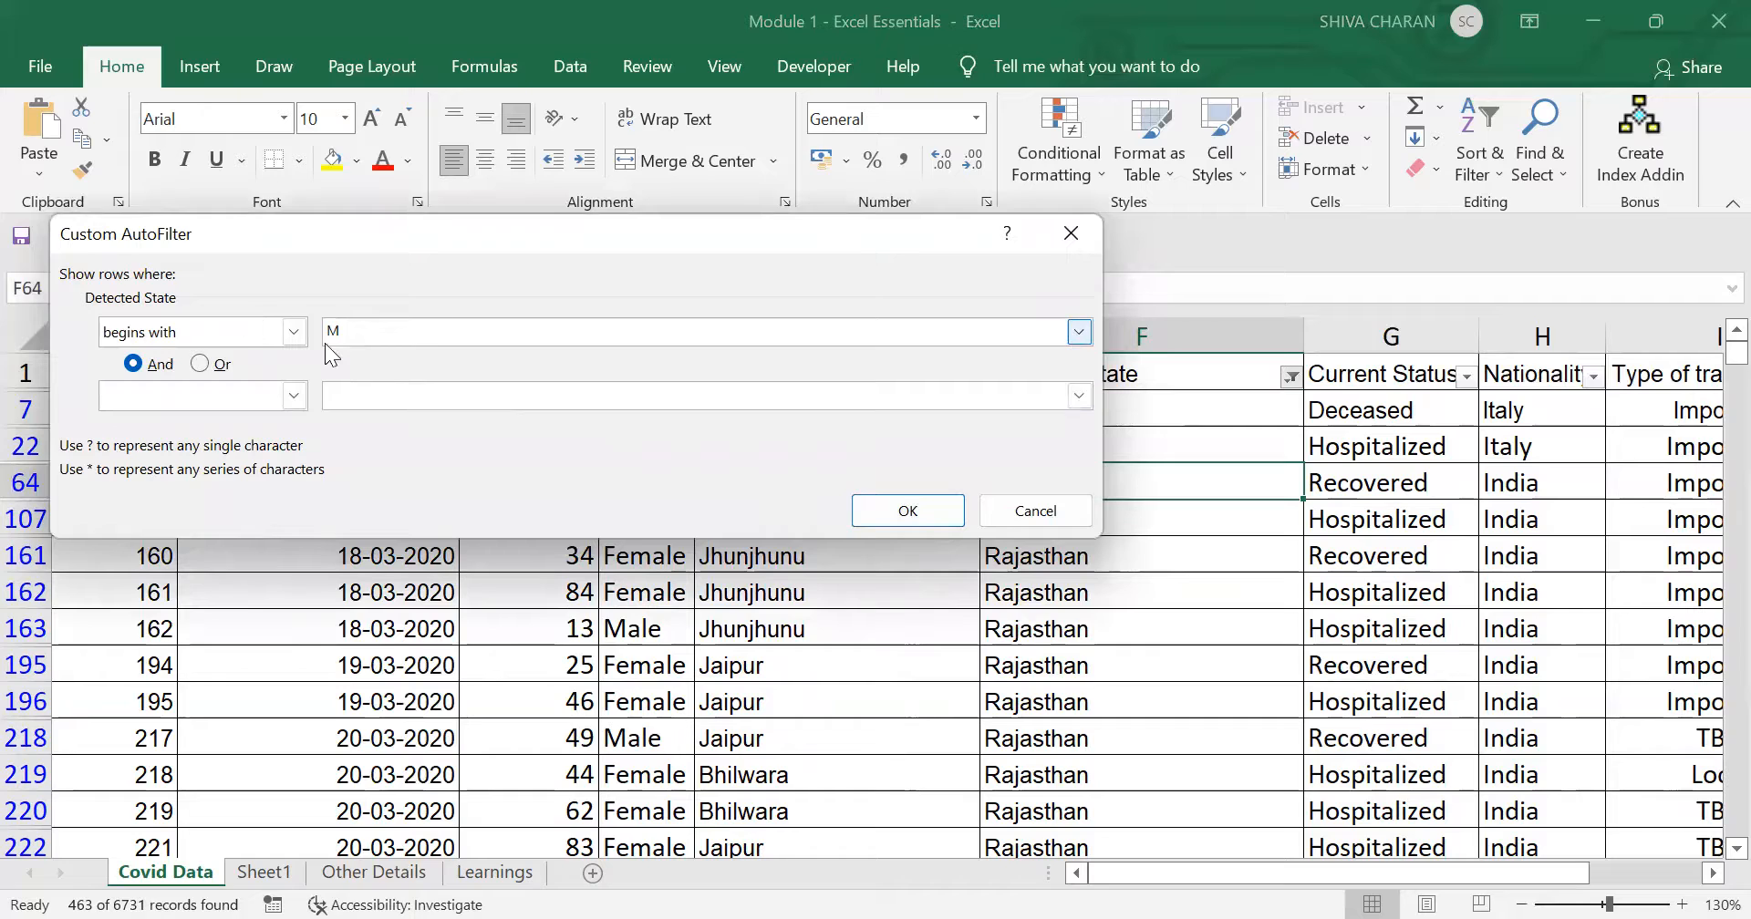
click(881, 503)
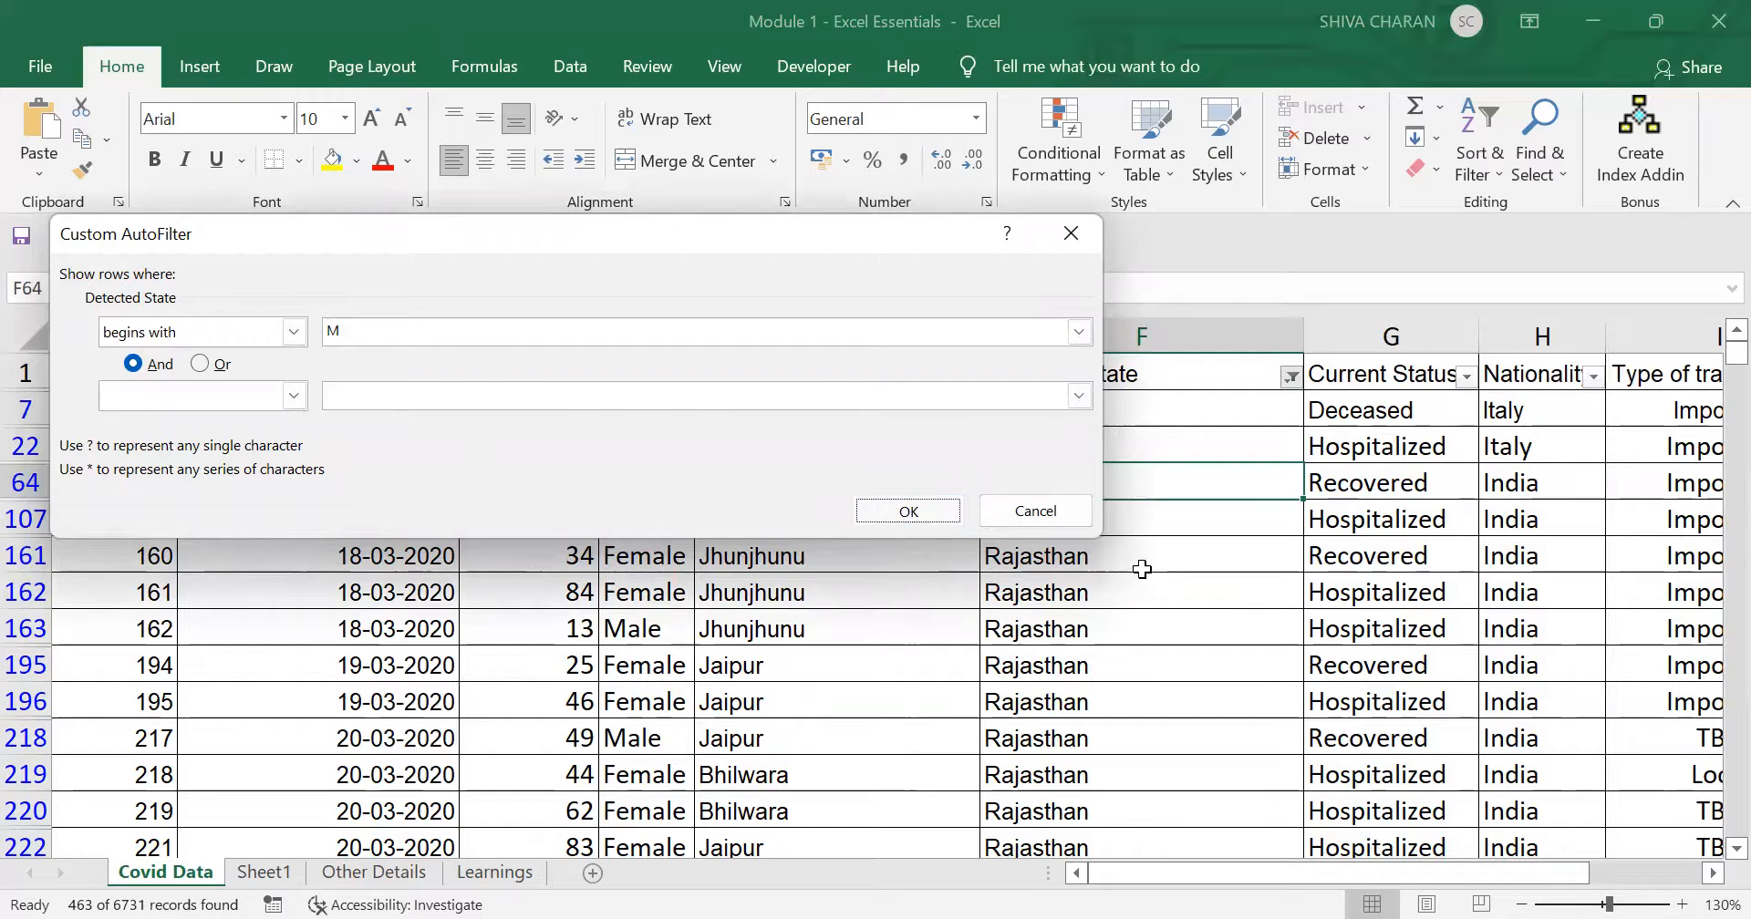
scroll(1319, 796, down, 12)
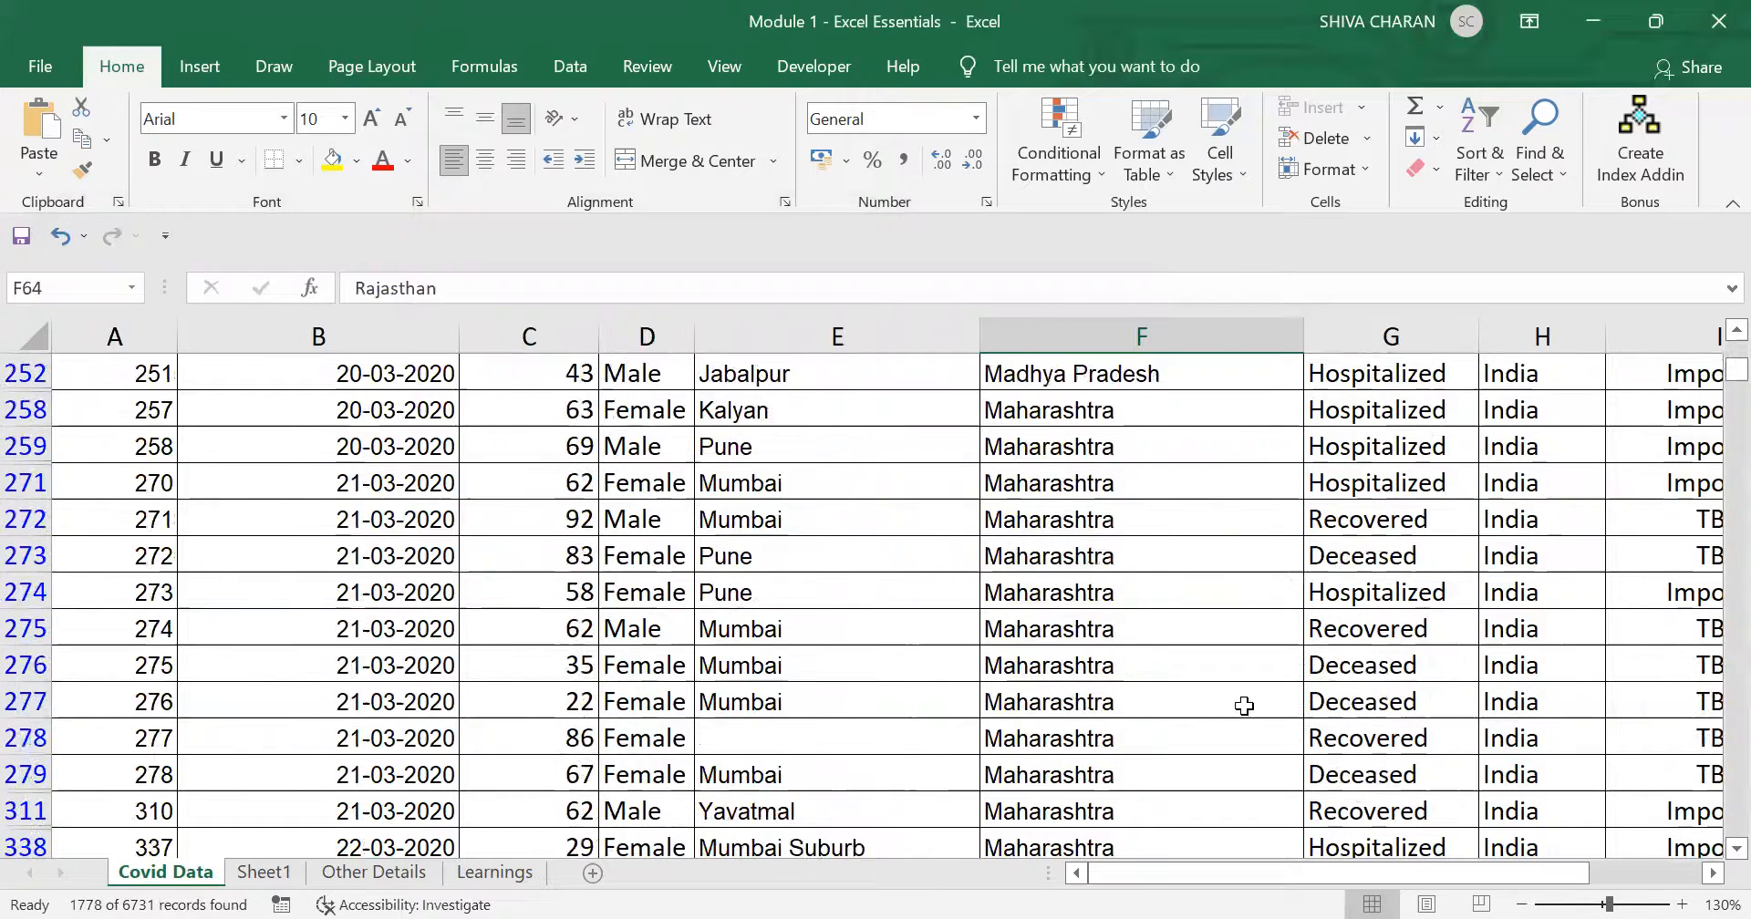
scroll(1146, 458, up, 3)
scroll(1196, 618, up, 12)
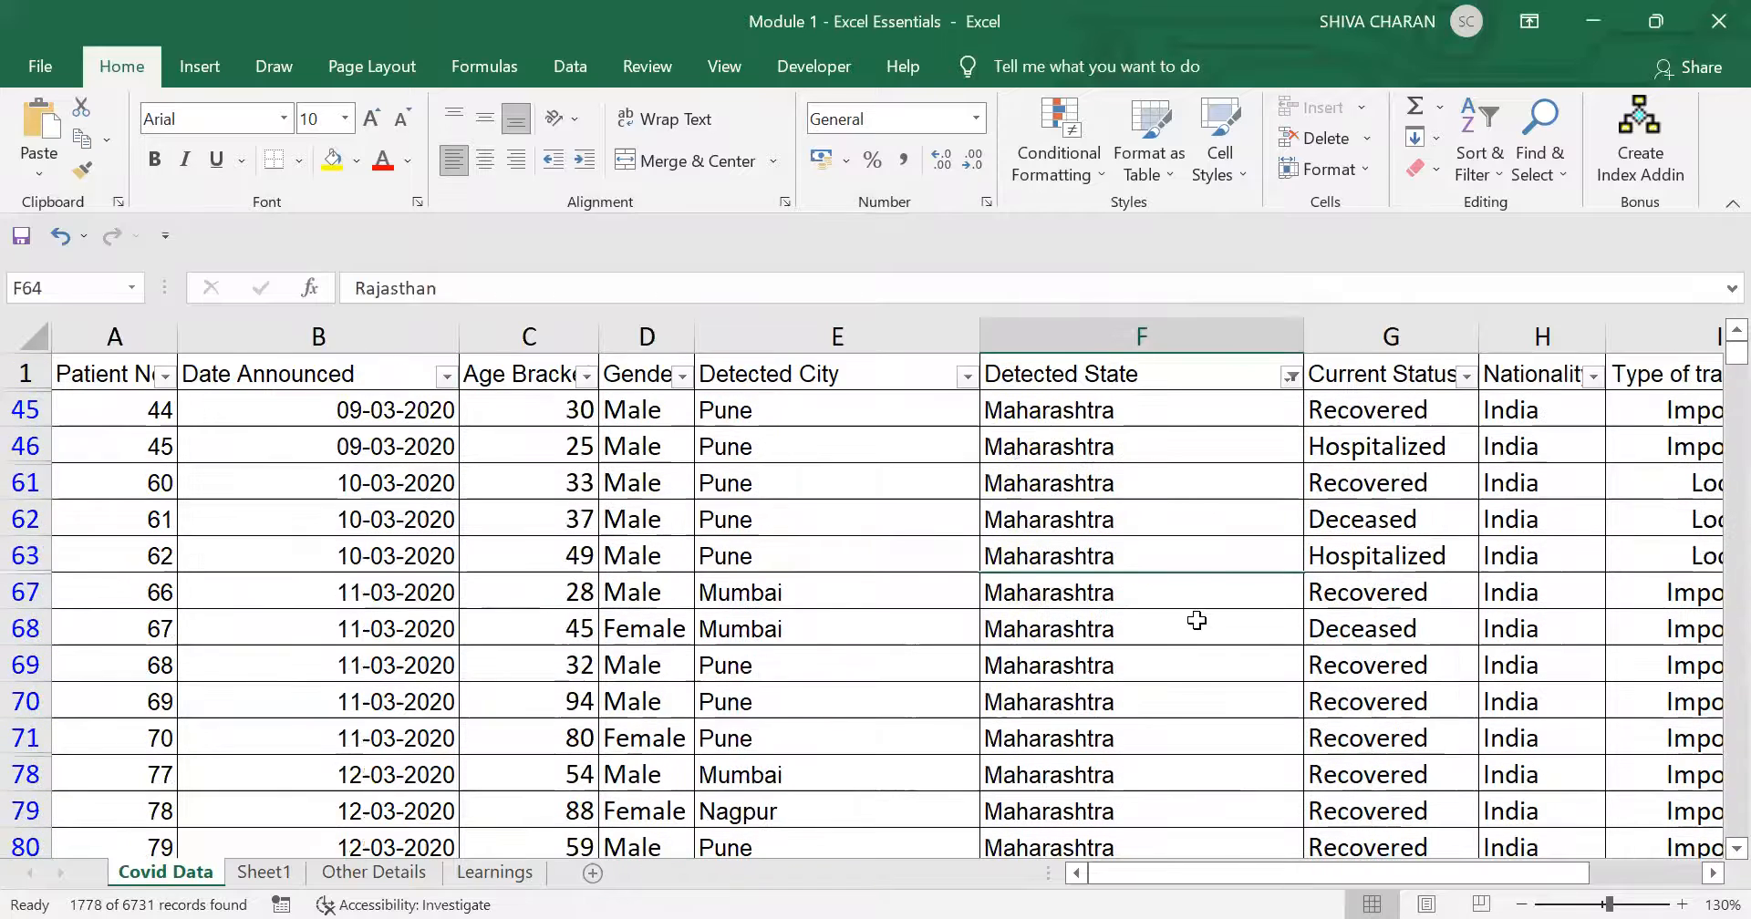
Step: Change the Detected State text filter to states that end with A, and review the matching rows
click(1290, 375)
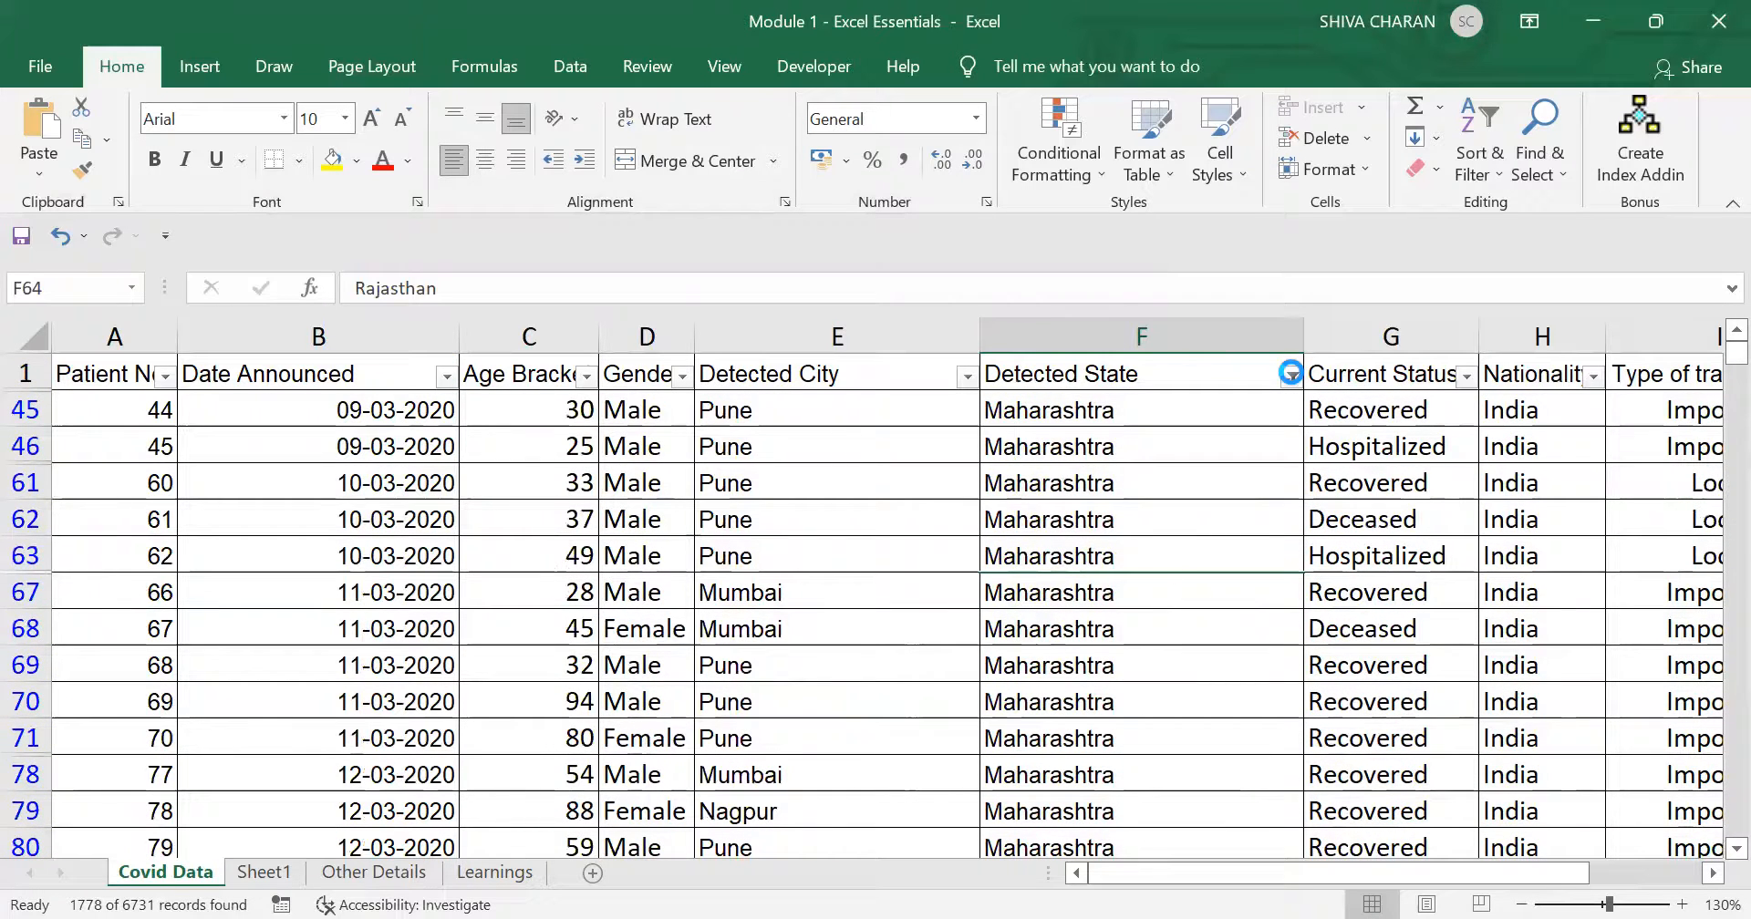
mouse_move(1164, 551)
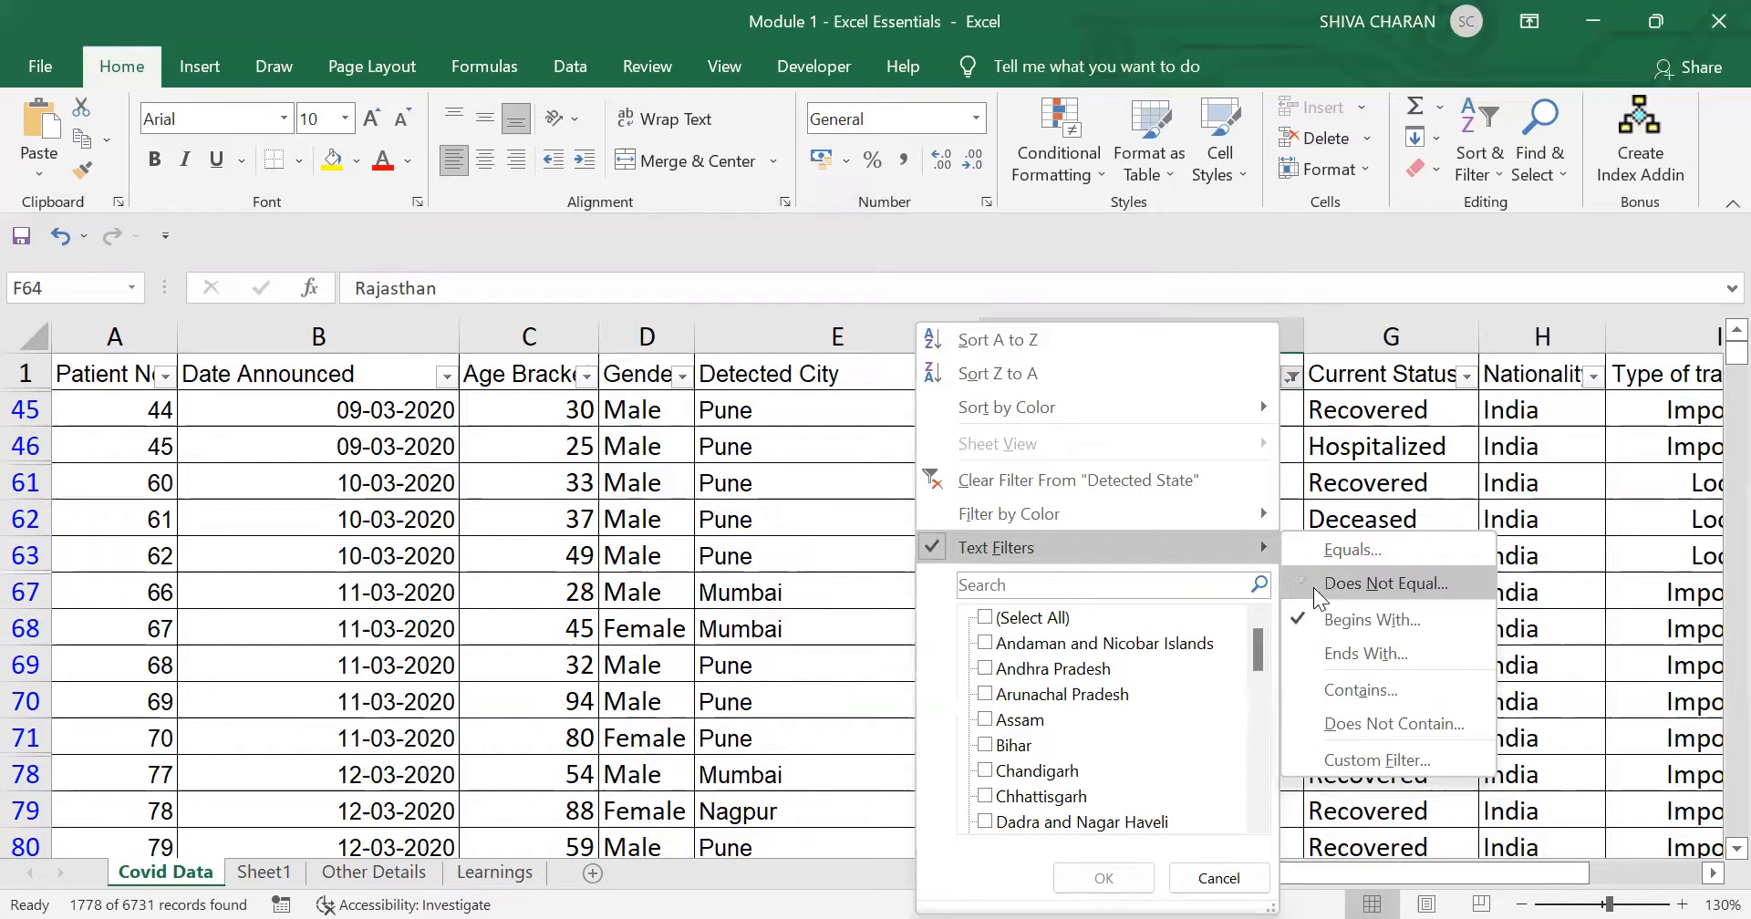
click(1365, 653)
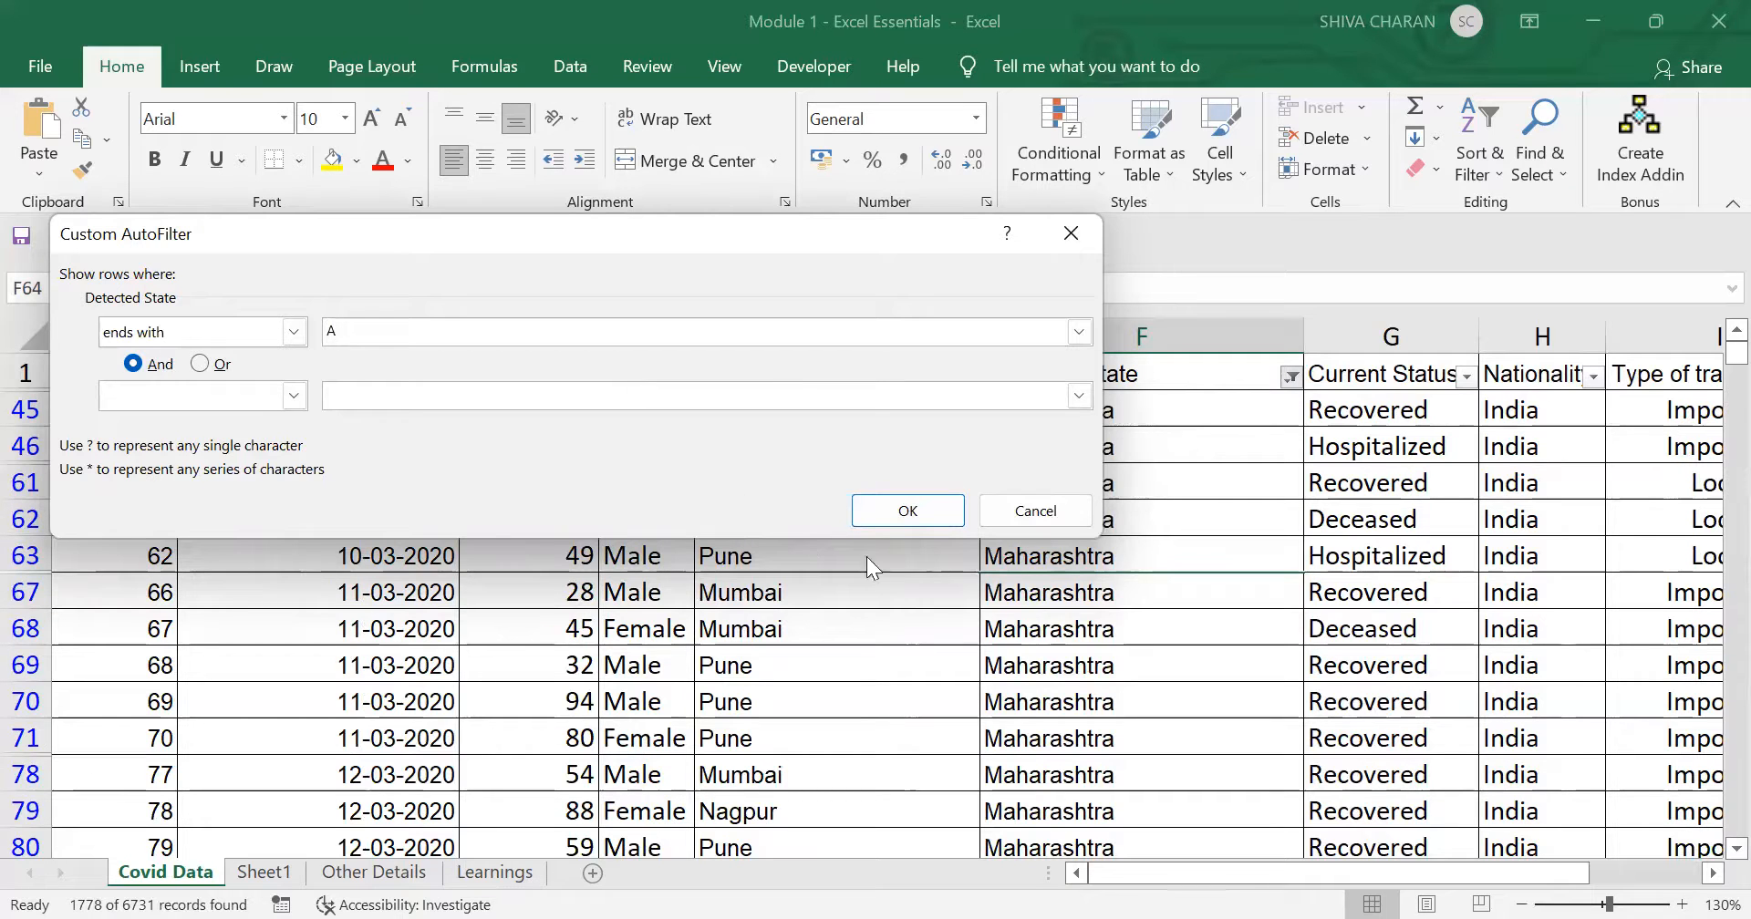
click(903, 520)
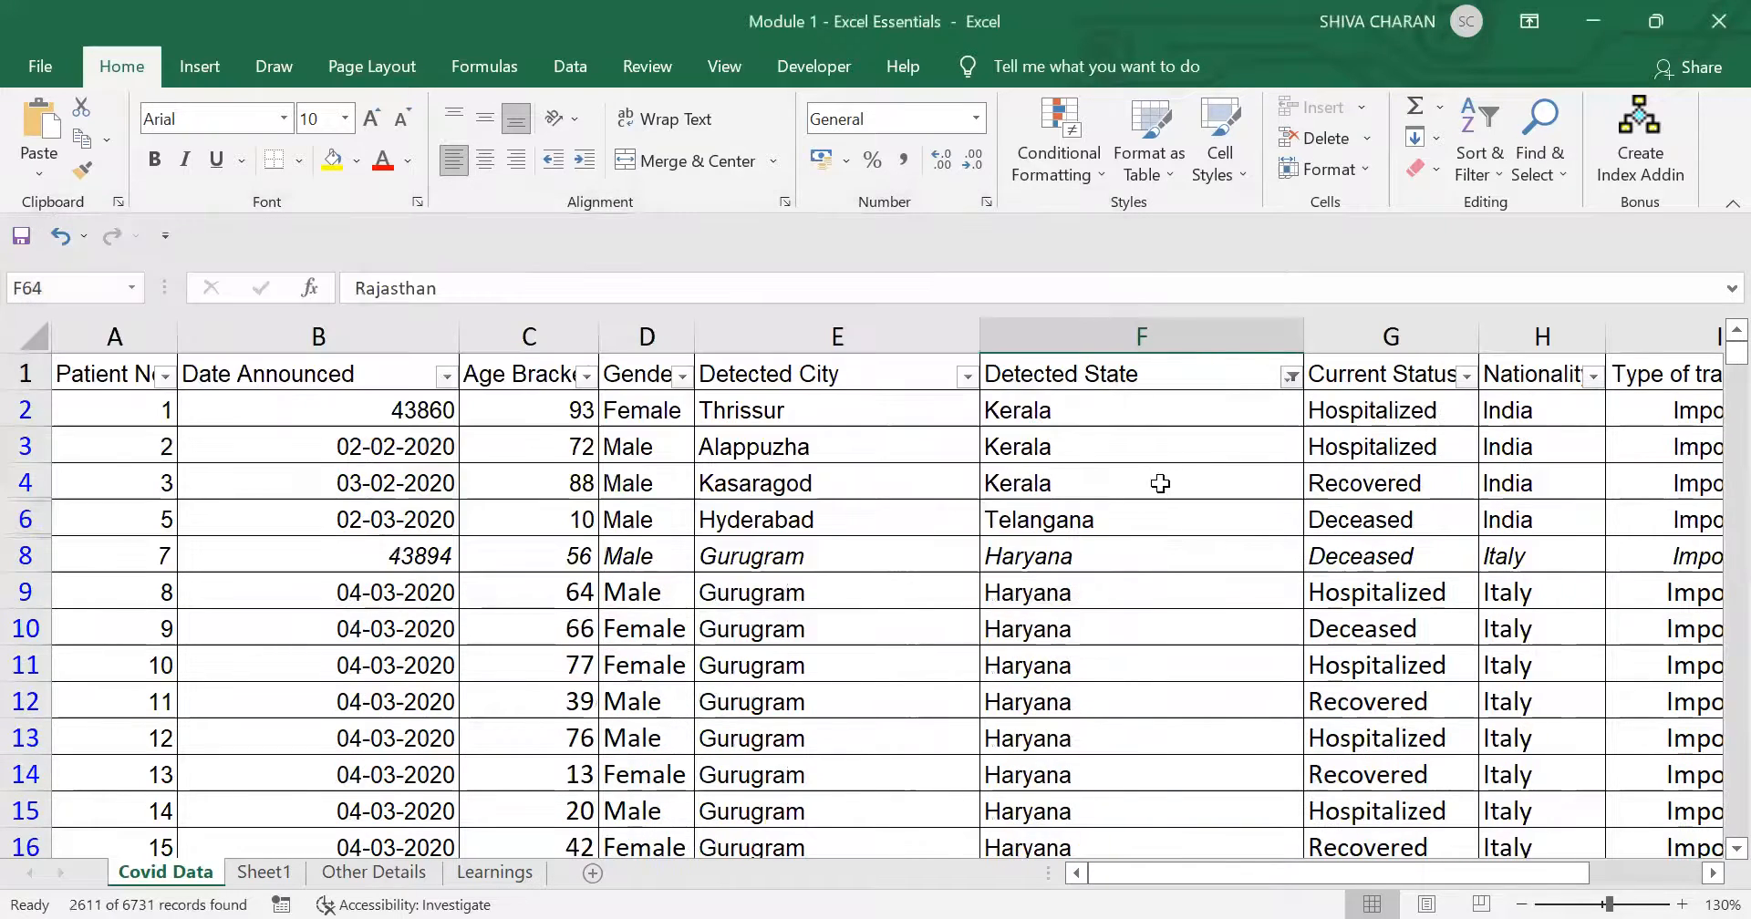
click(1158, 414)
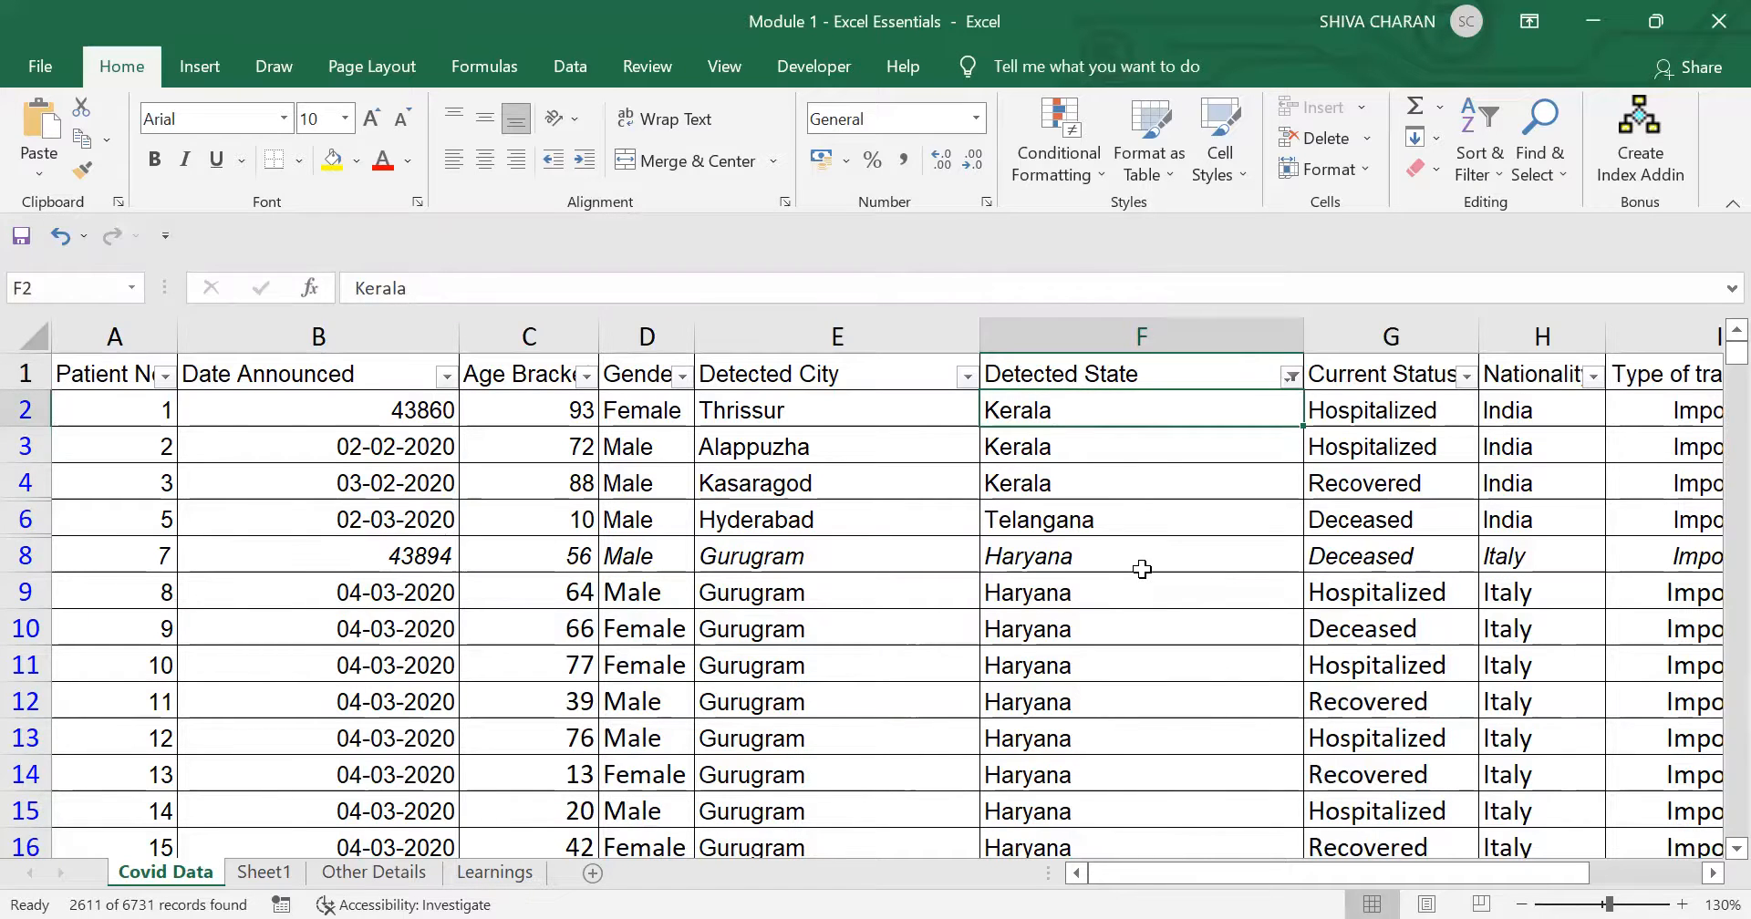
scroll(1167, 643, down, 4)
scroll(1169, 653, down, 1)
scroll(1168, 653, up, 5)
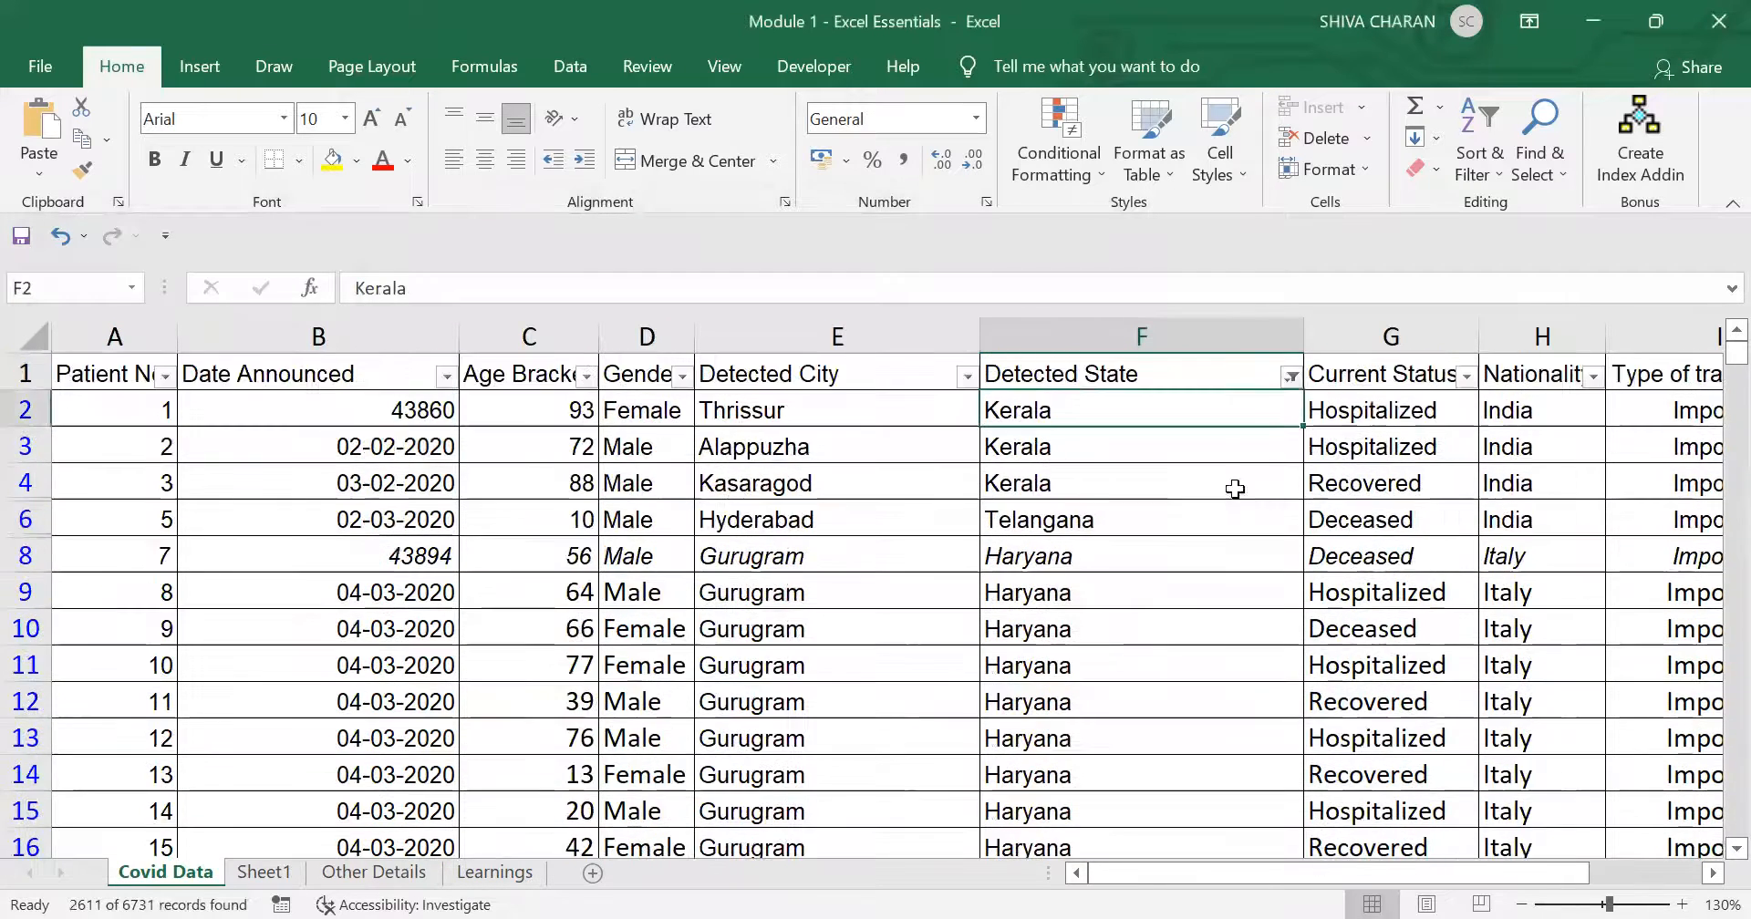
Step: Change the Detected State text filter to states that contain Pradesh, and look through the matching rows
click(1291, 377)
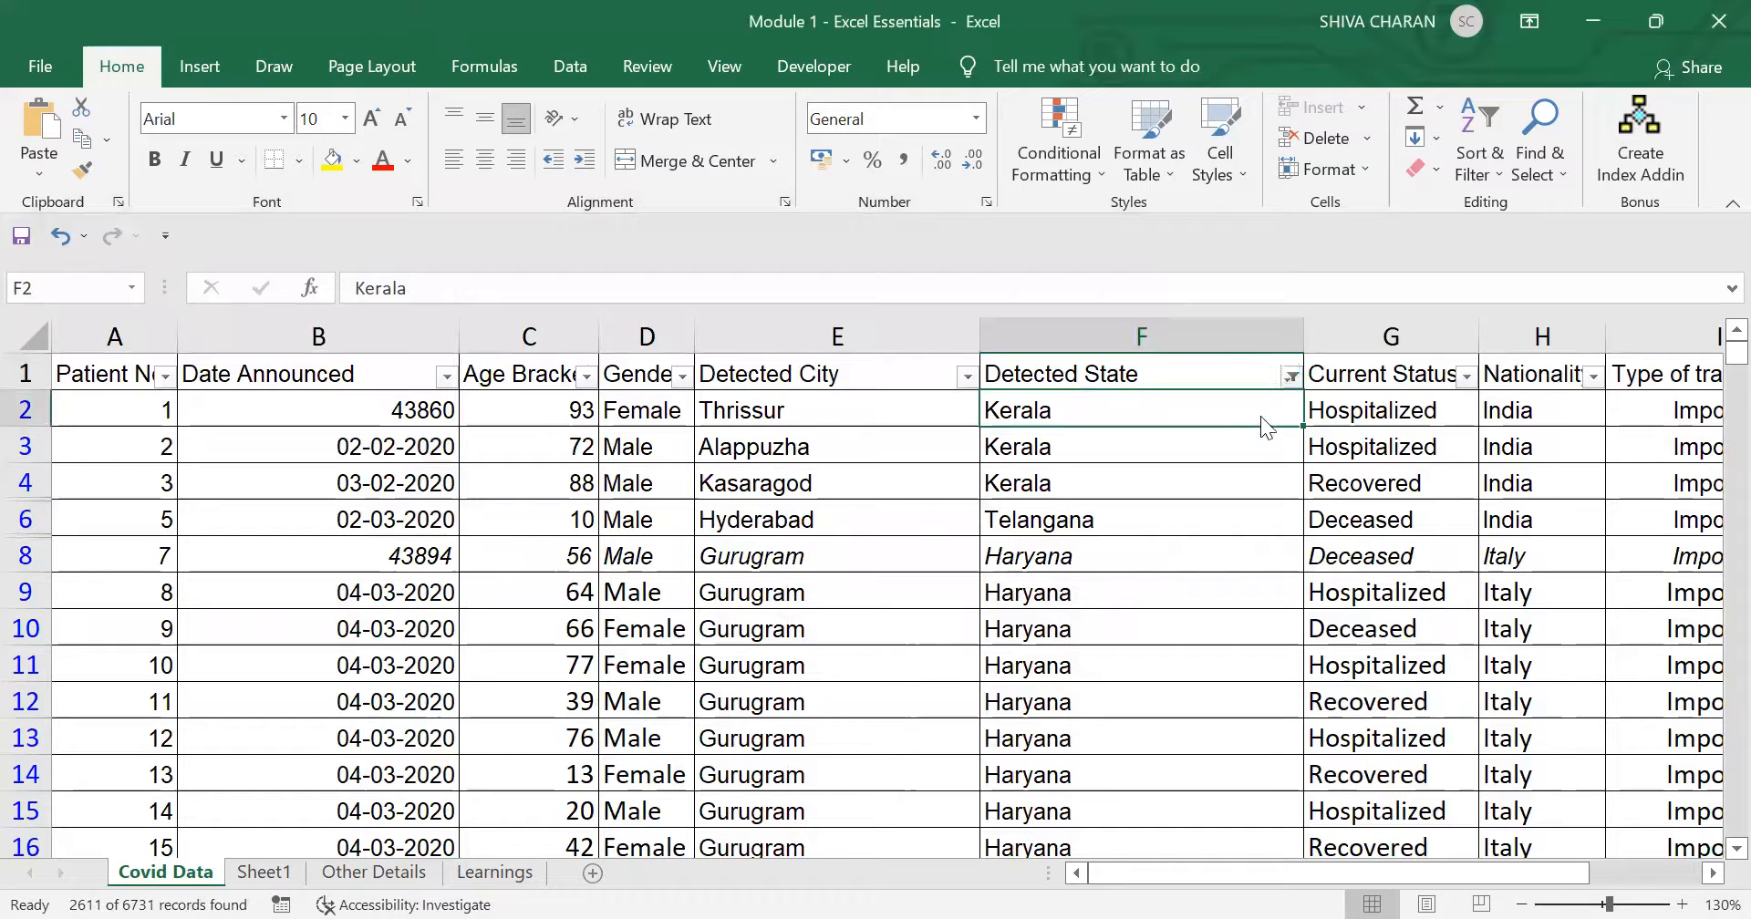
mouse_move(1180, 547)
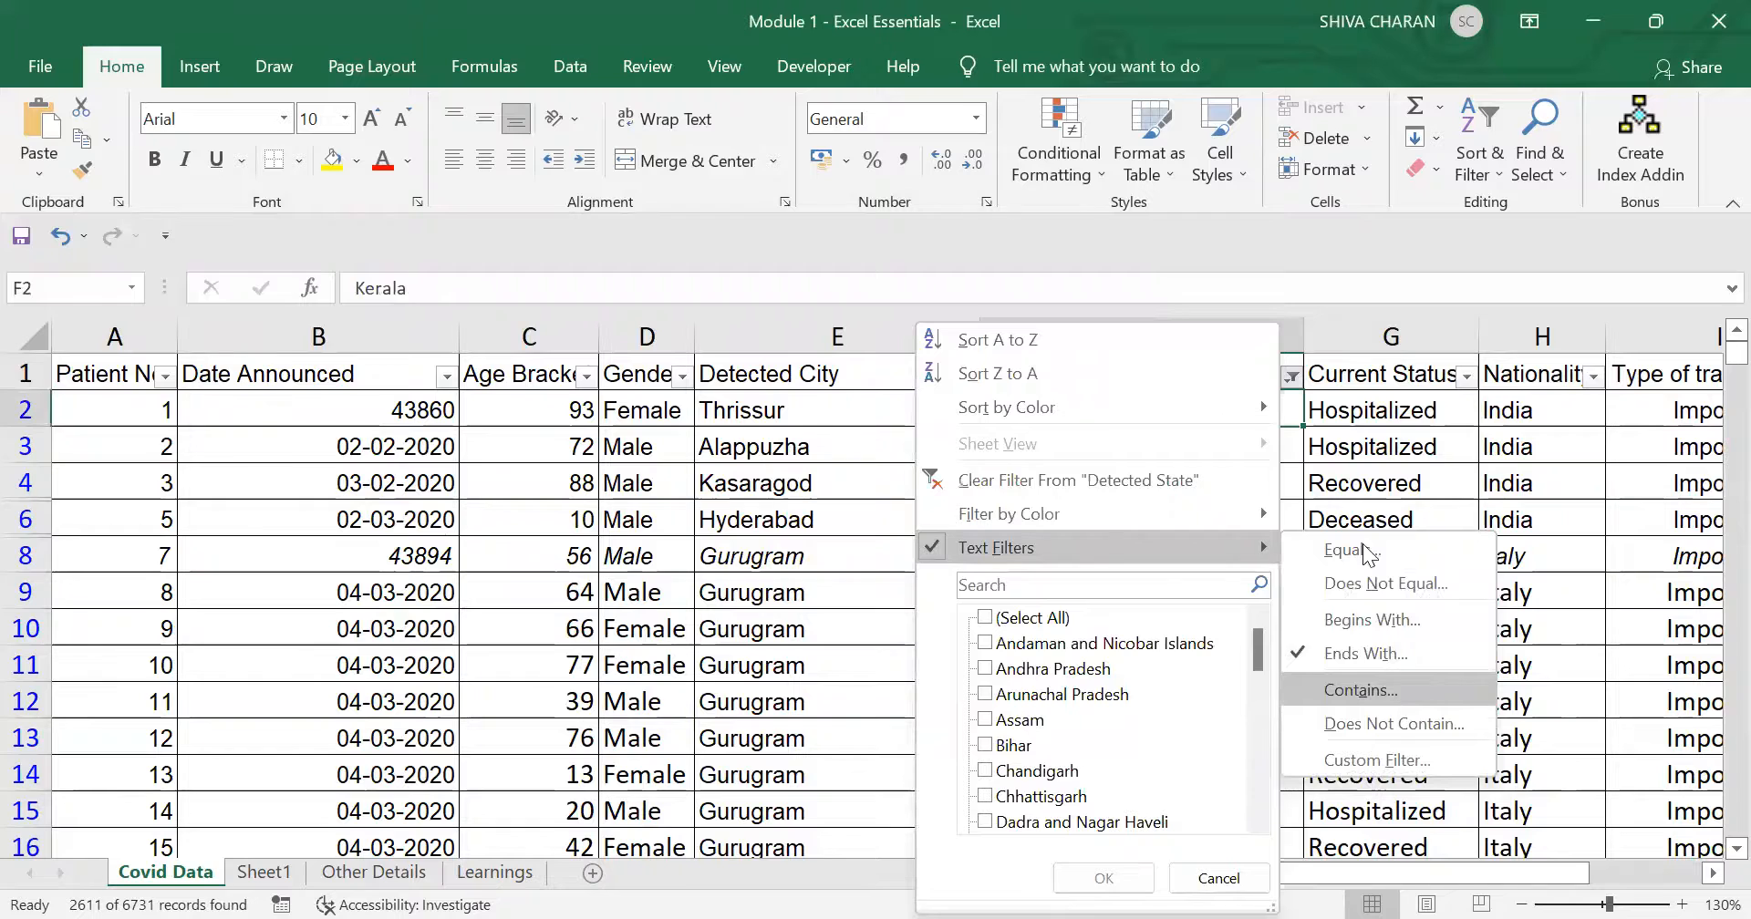
click(1388, 698)
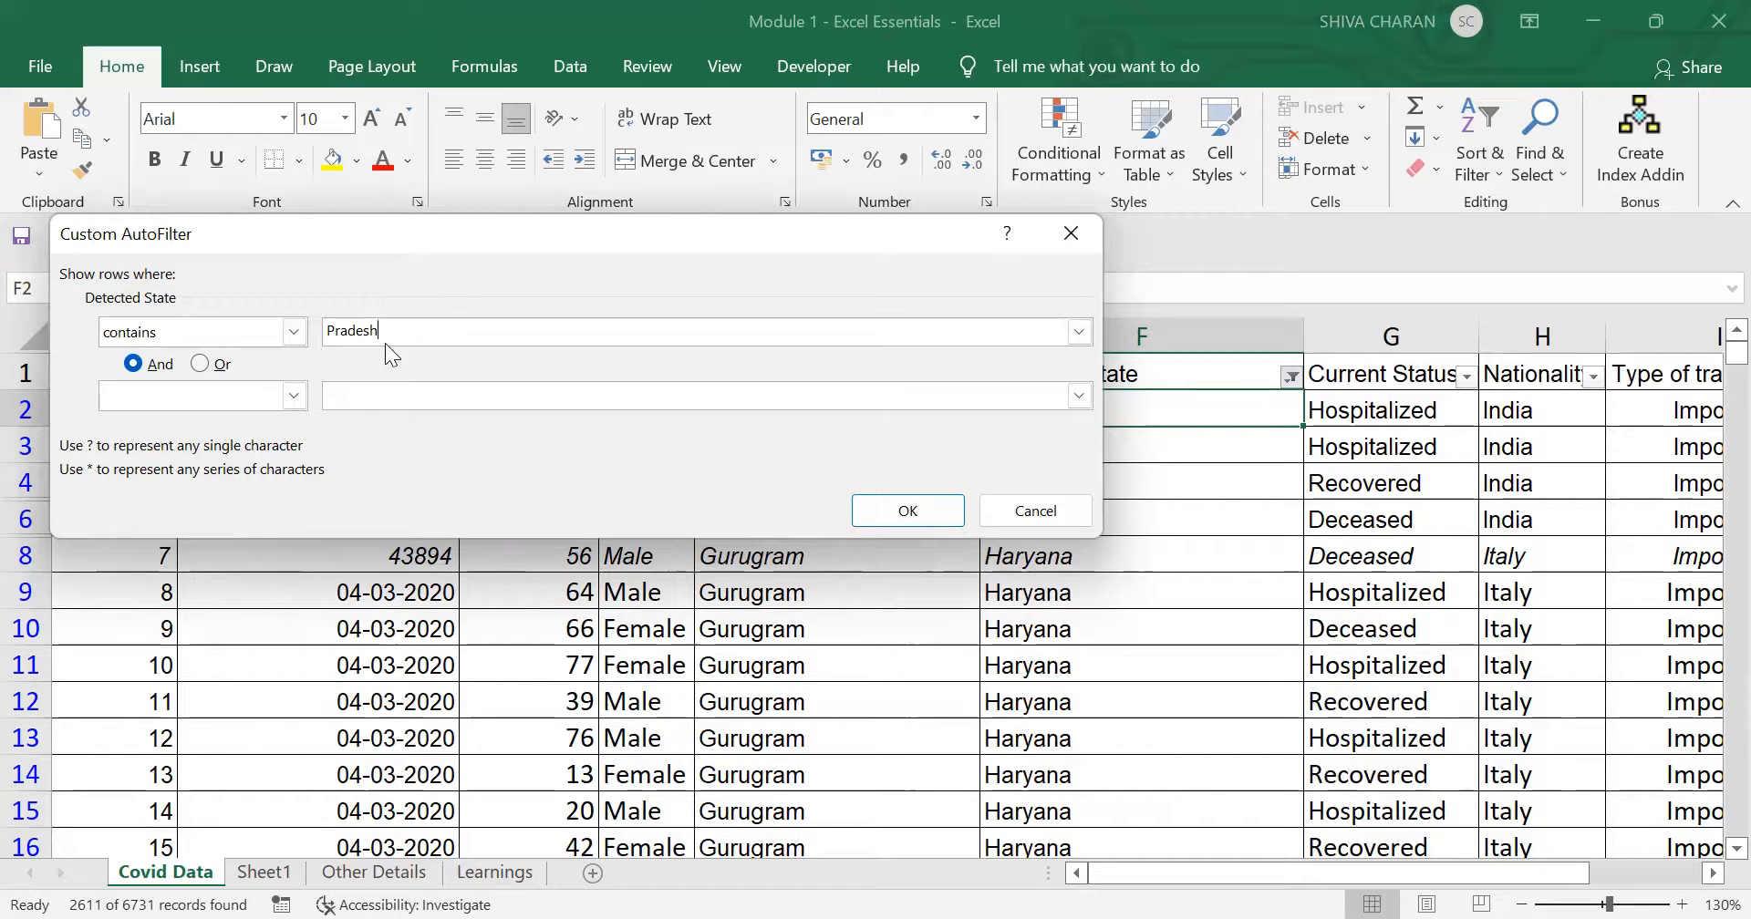
click(921, 518)
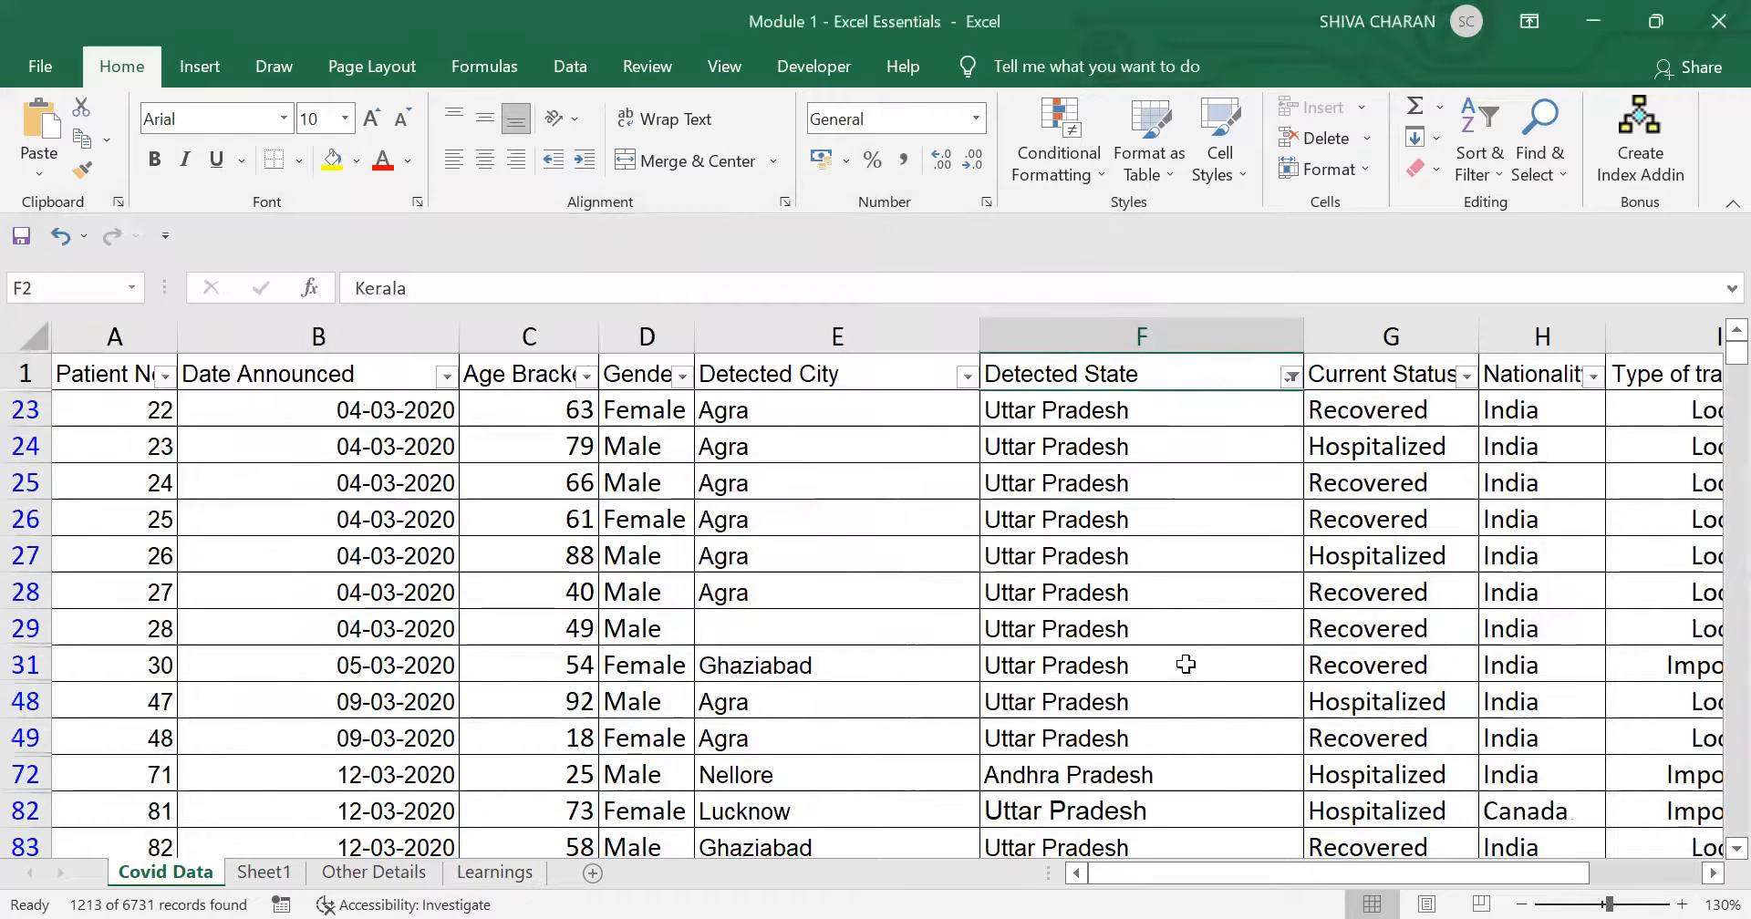
scroll(1176, 657, down, 1)
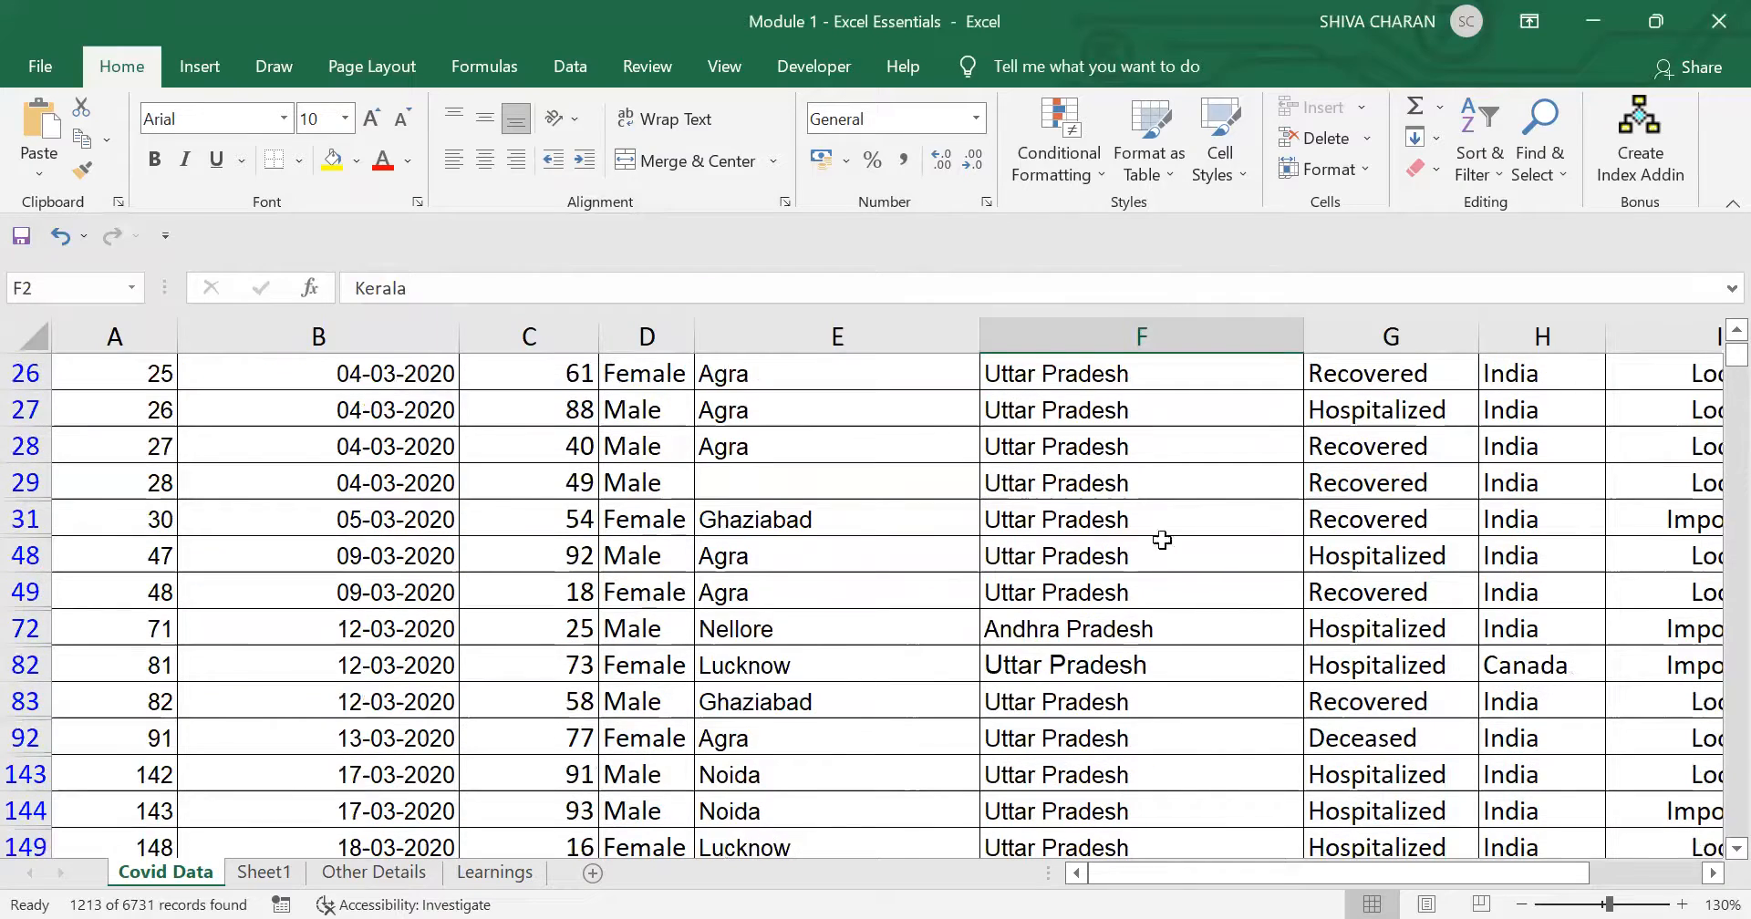
scroll(1163, 603, down, 4)
scroll(1178, 496, down, 4)
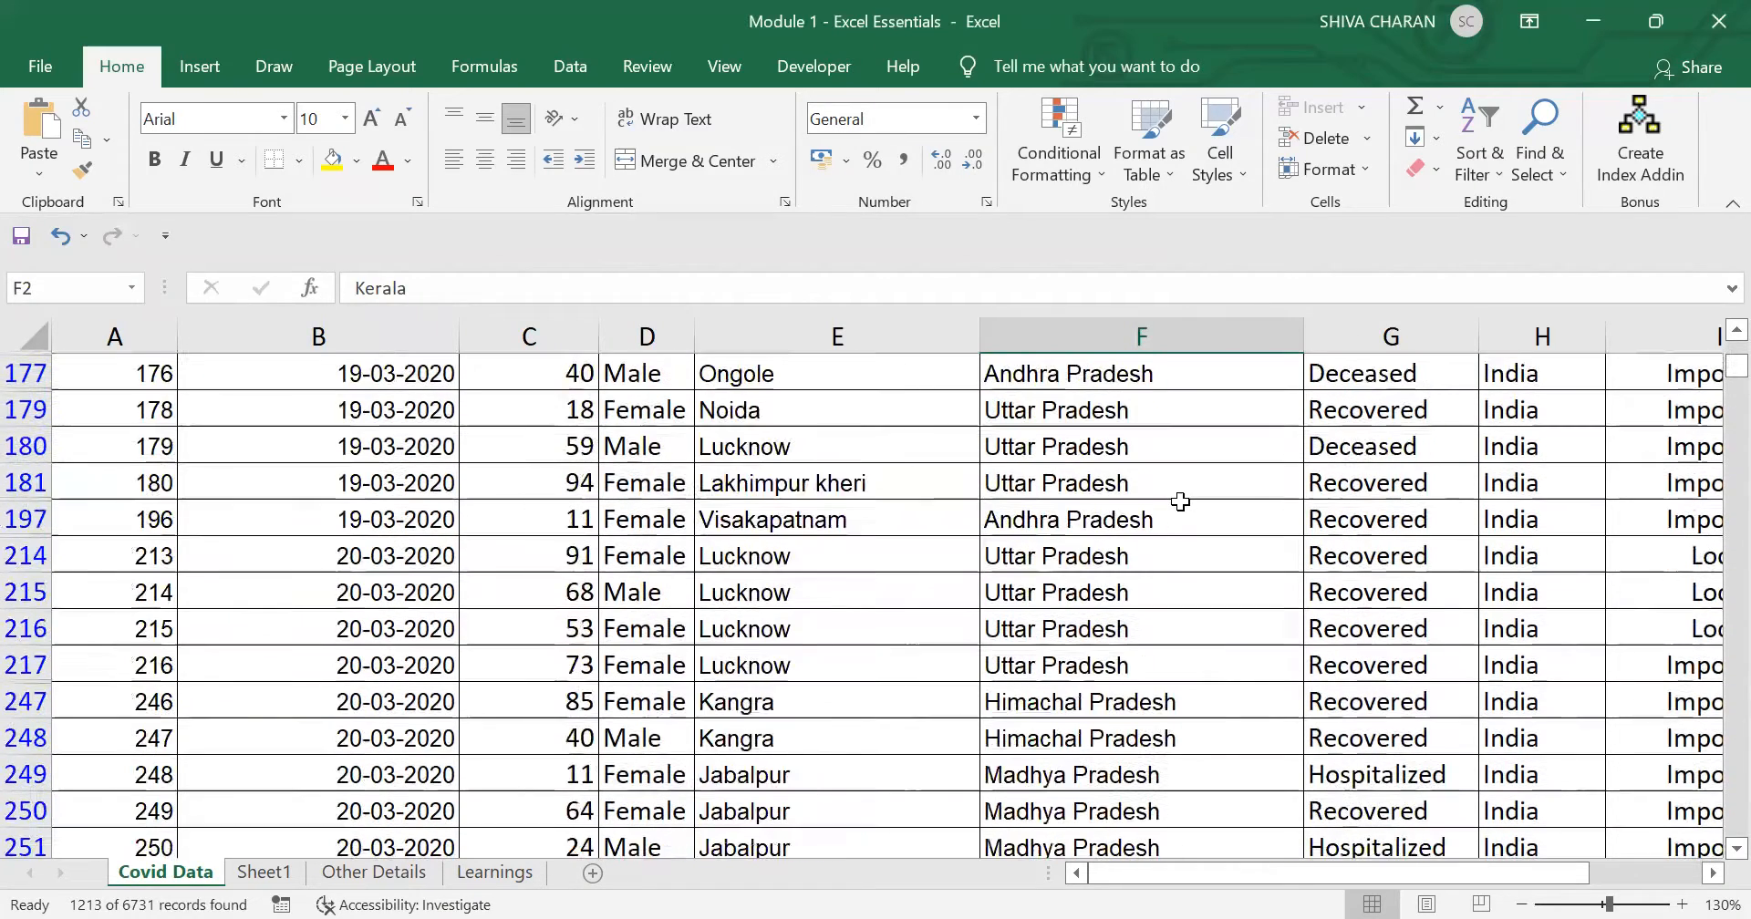
scroll(1196, 607, up, 2)
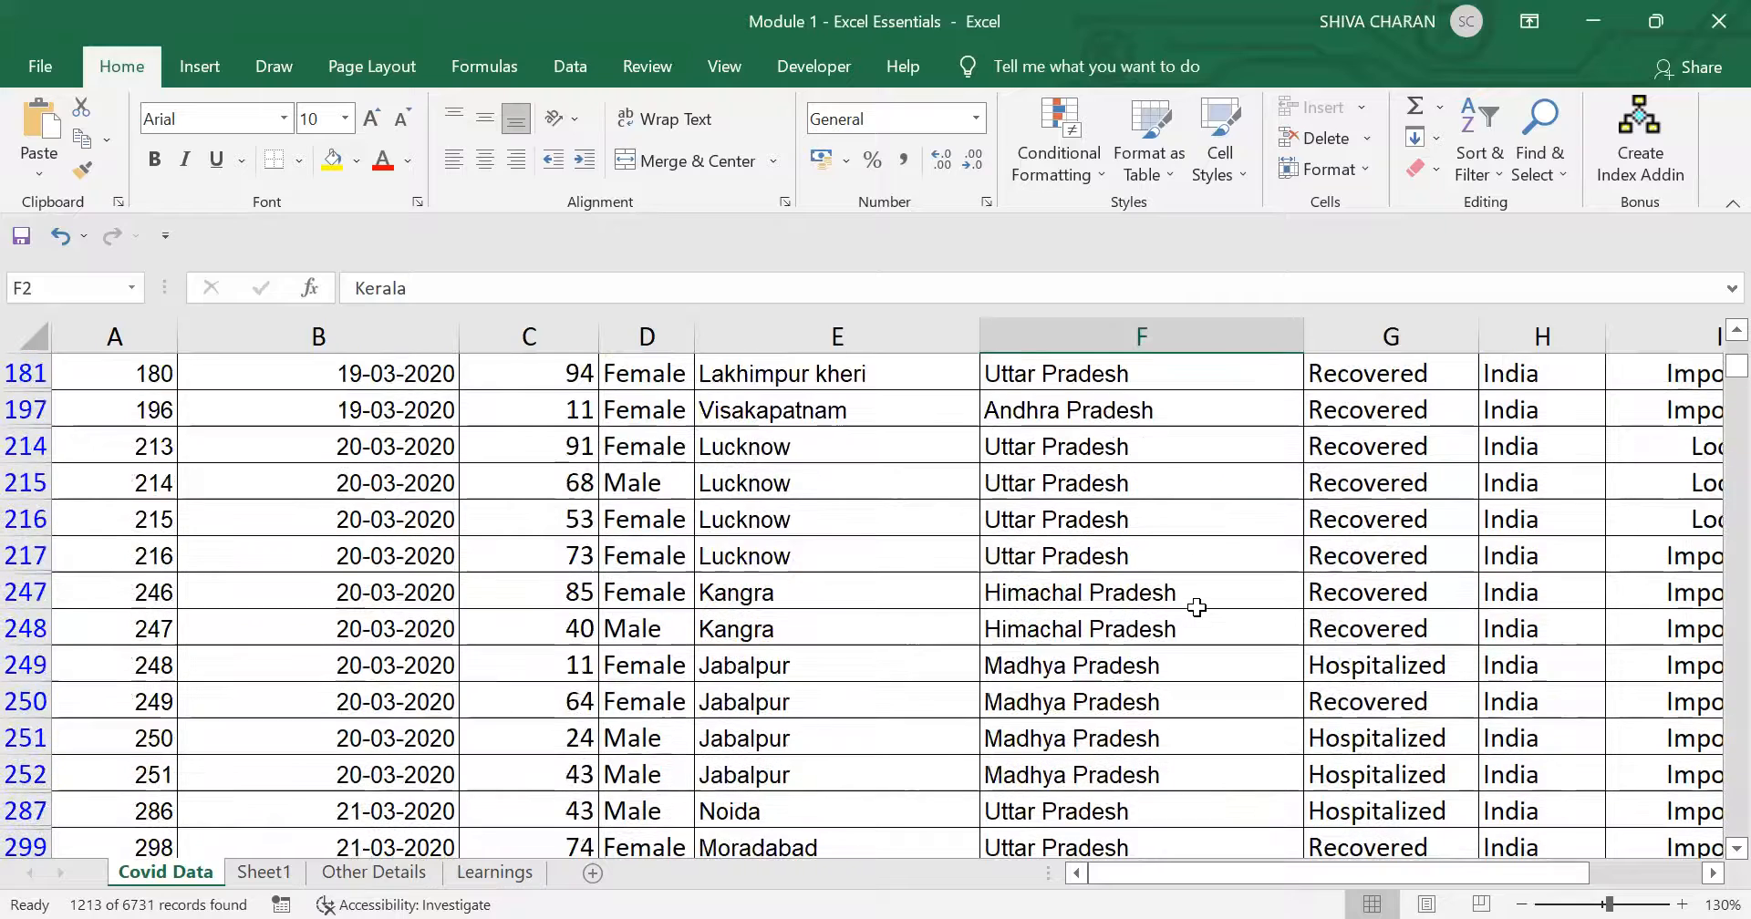
scroll(1195, 606, up, 6)
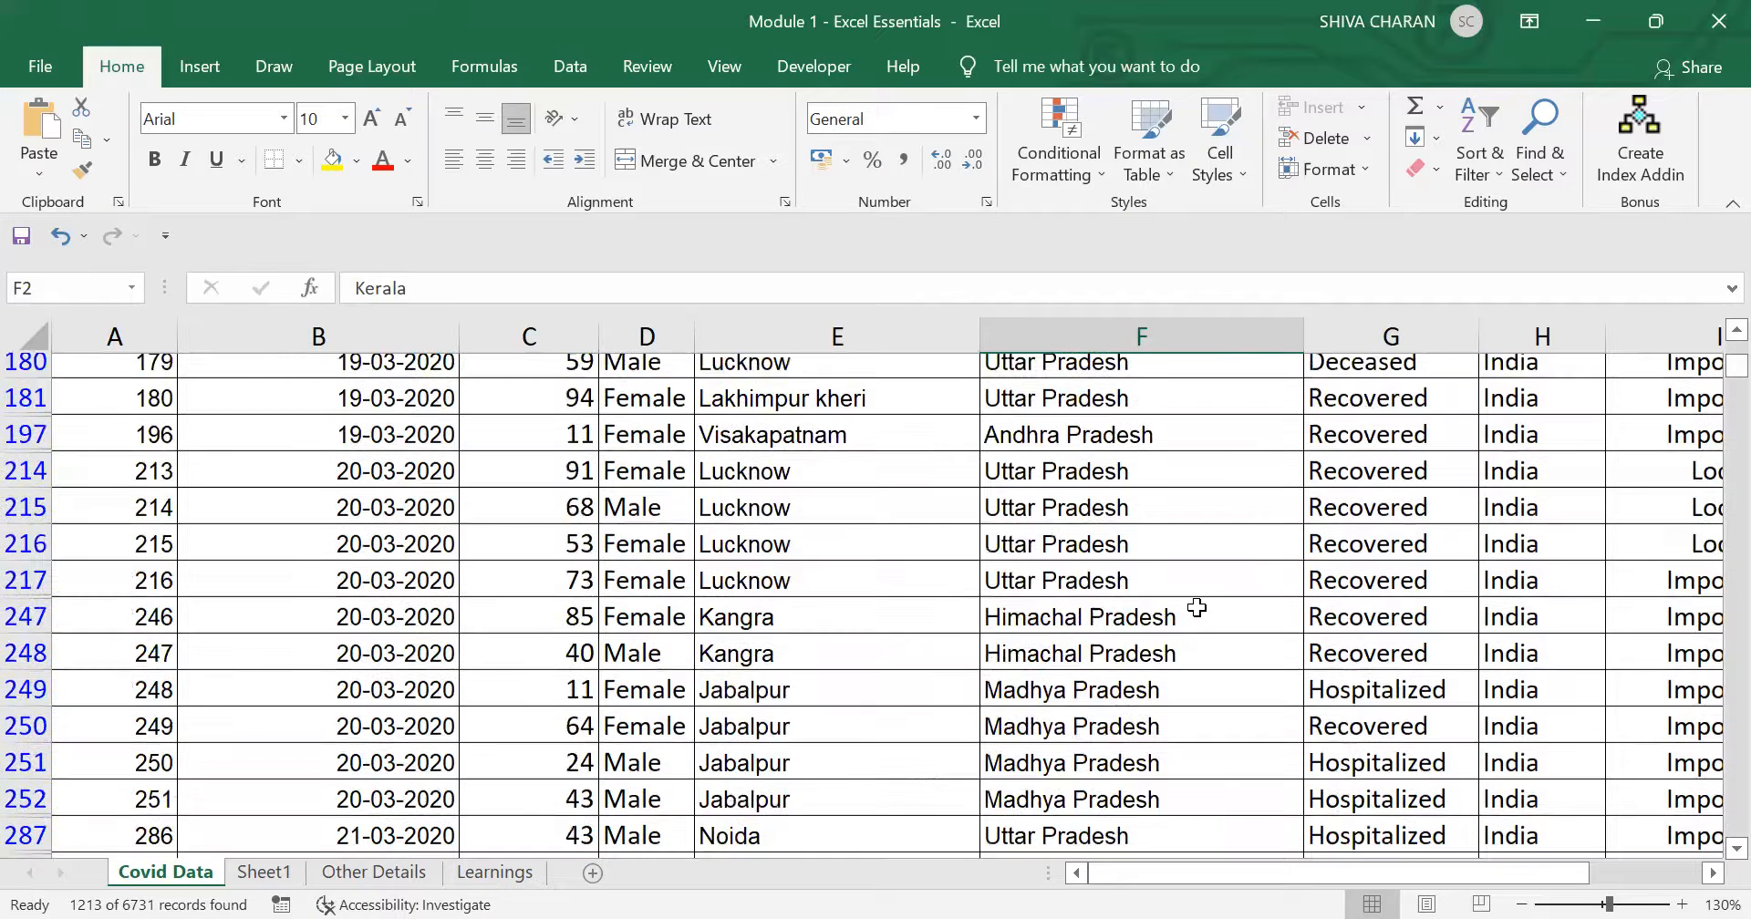
Step: Change the Detected State text filter to states that do not contain Pradesh, and check the remaining rows
click(1288, 376)
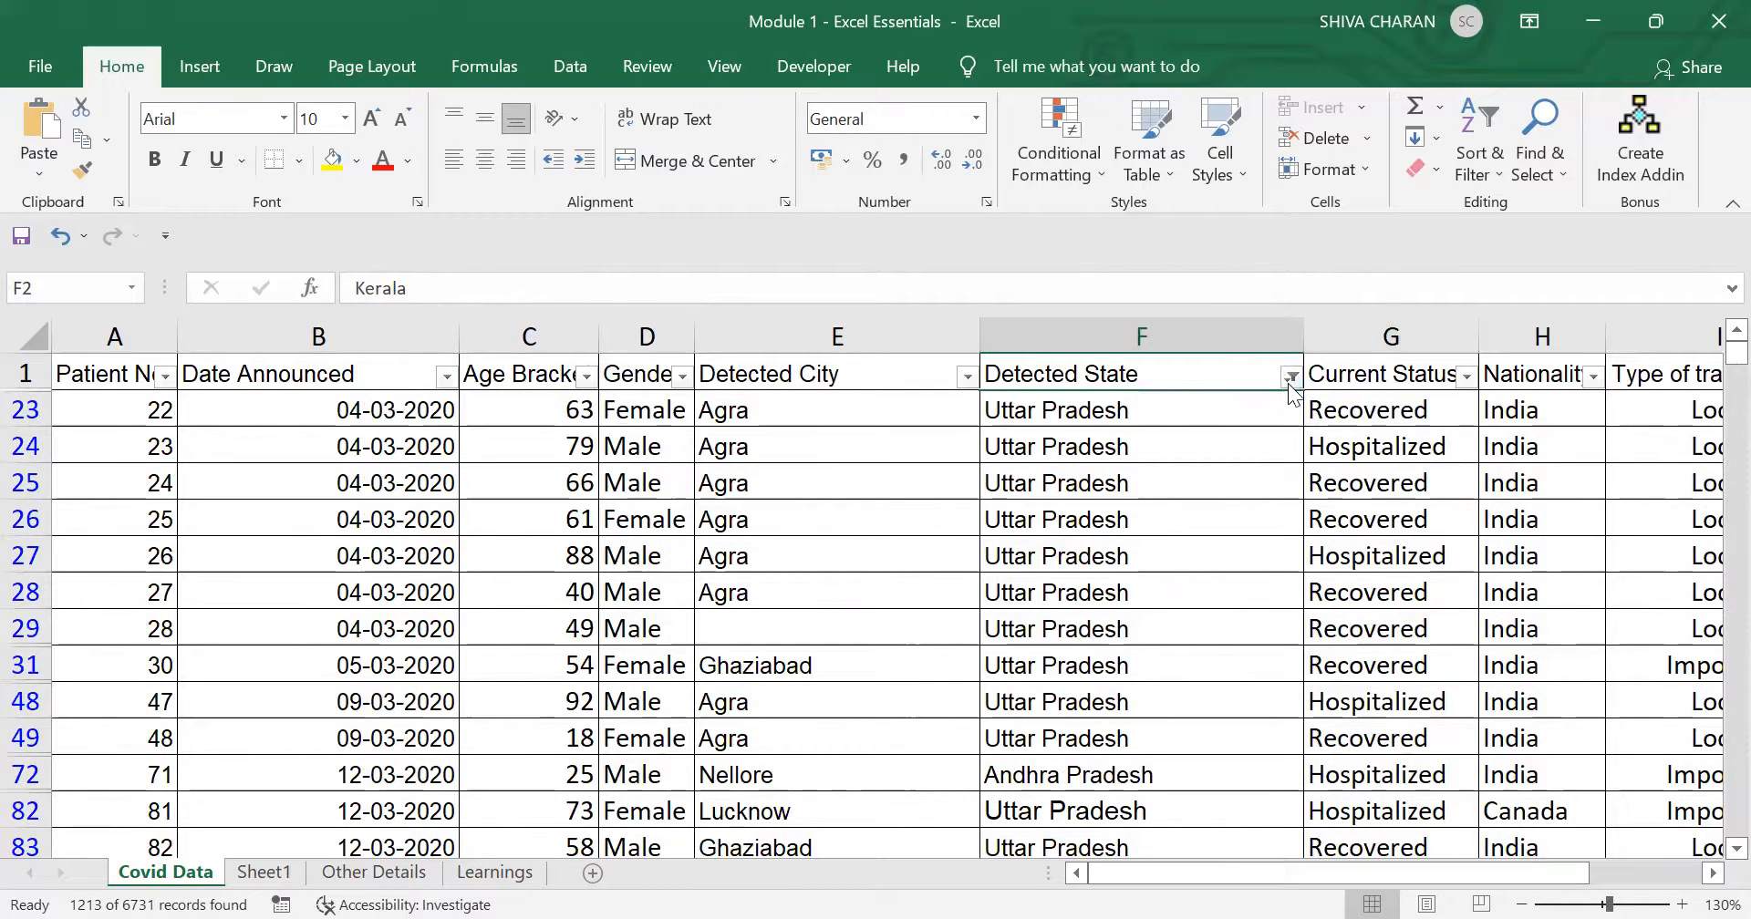
mouse_move(1231, 554)
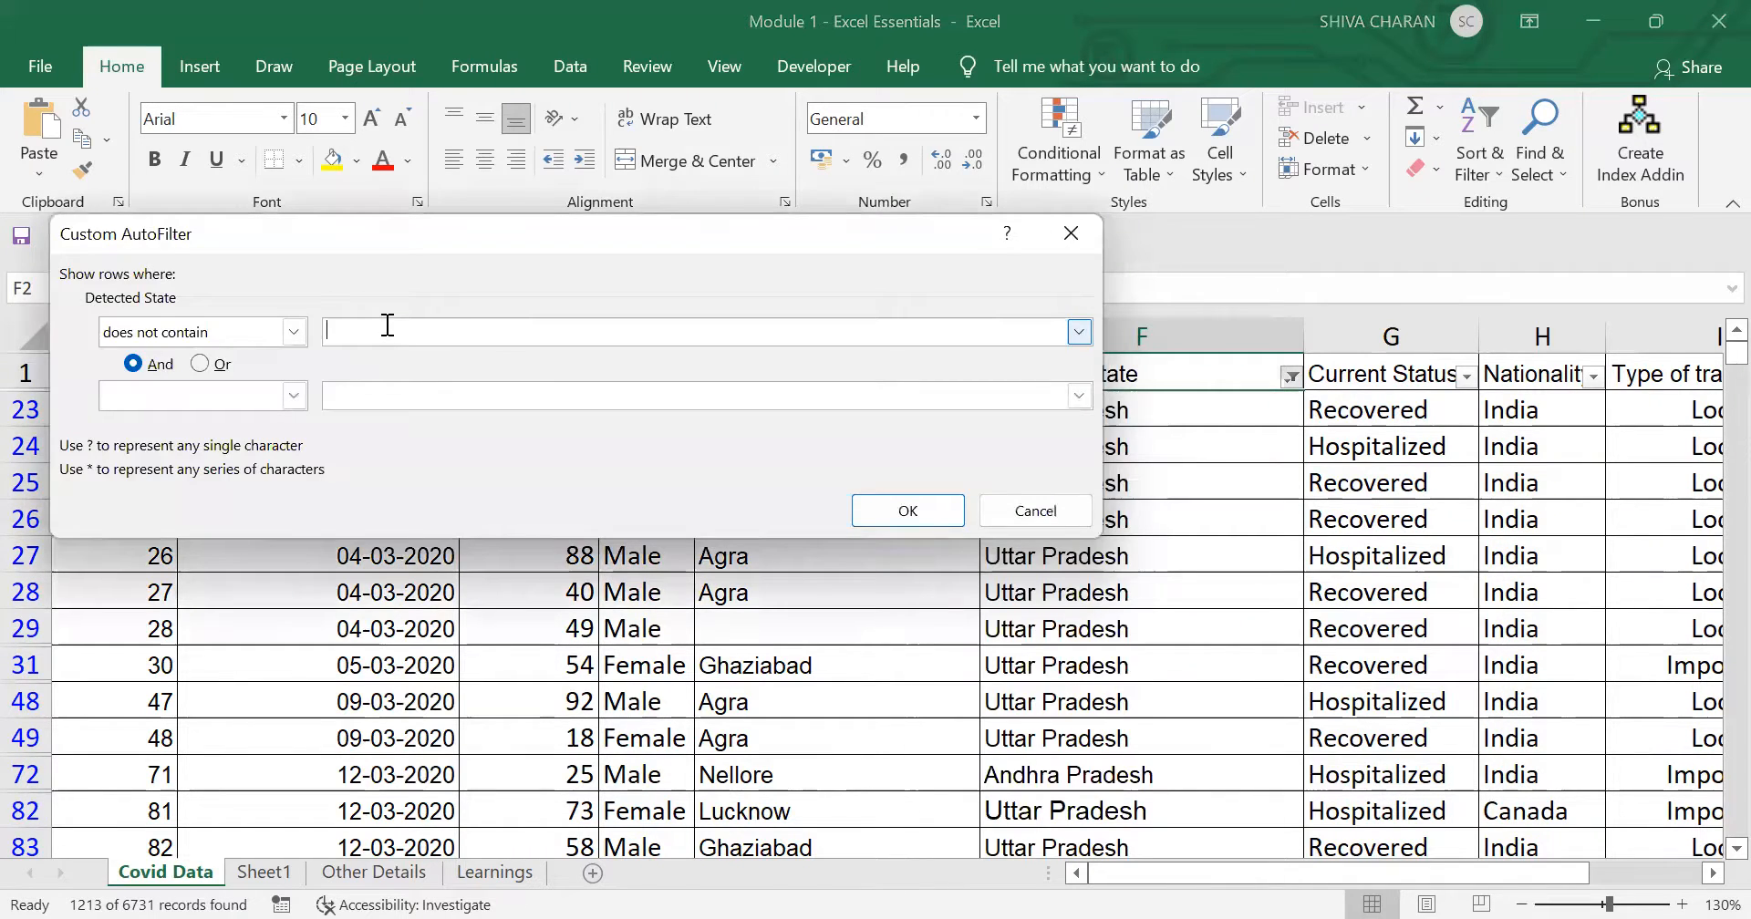
key(BackSpace)
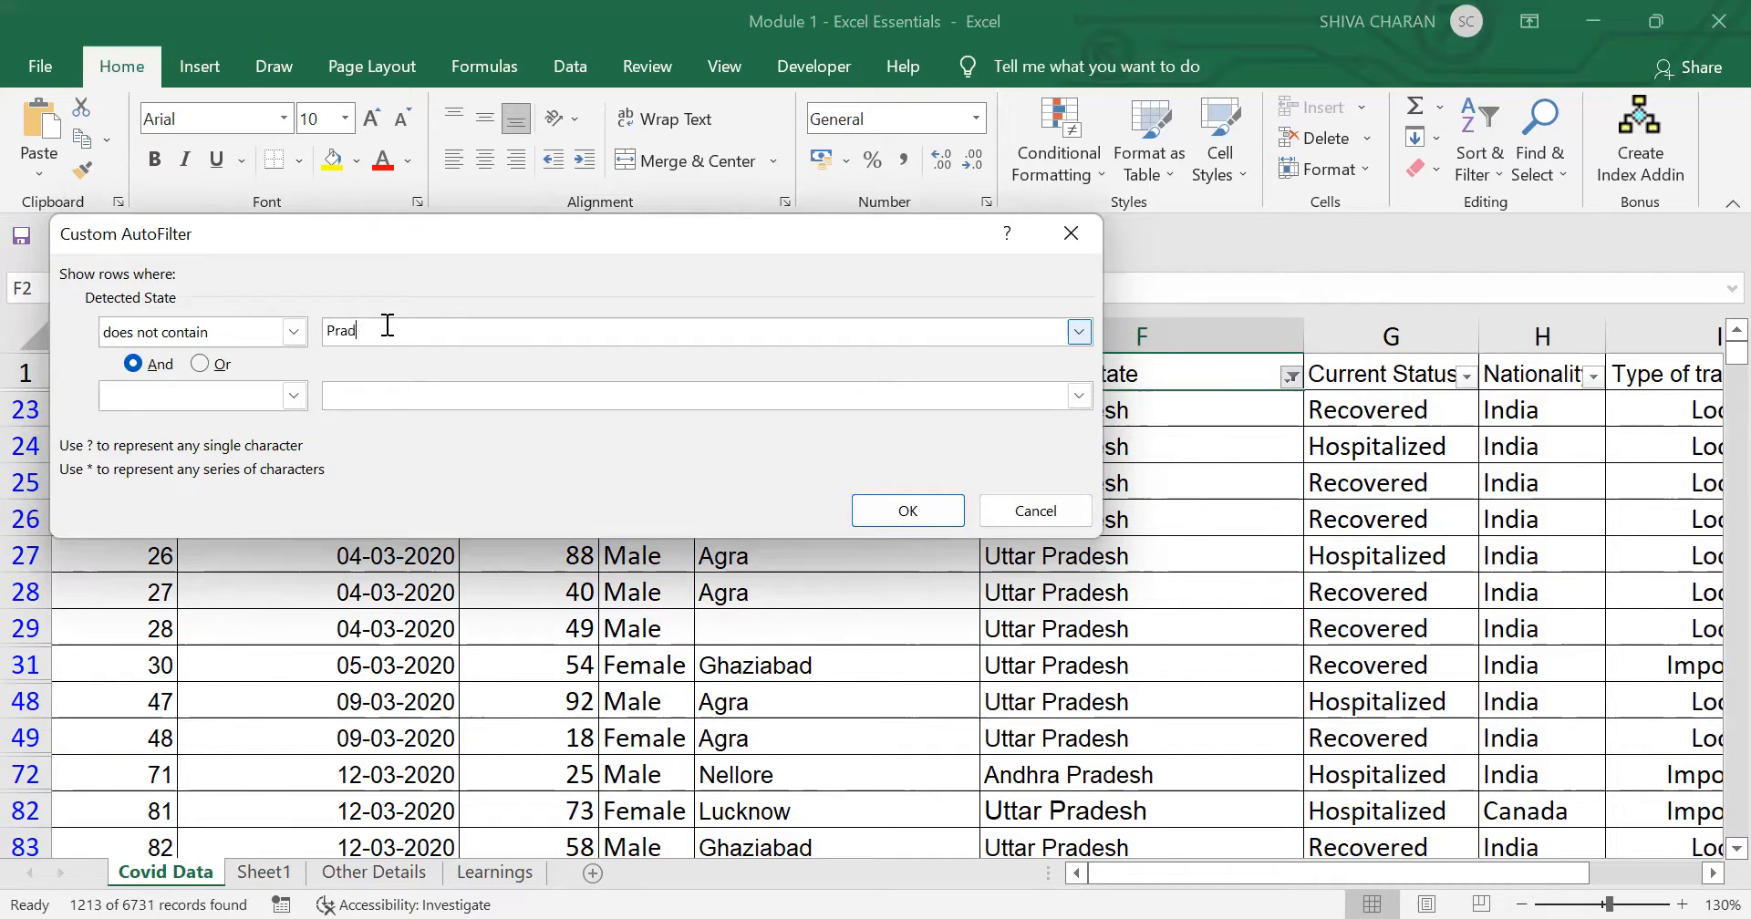
text(Pradesh)
click(883, 501)
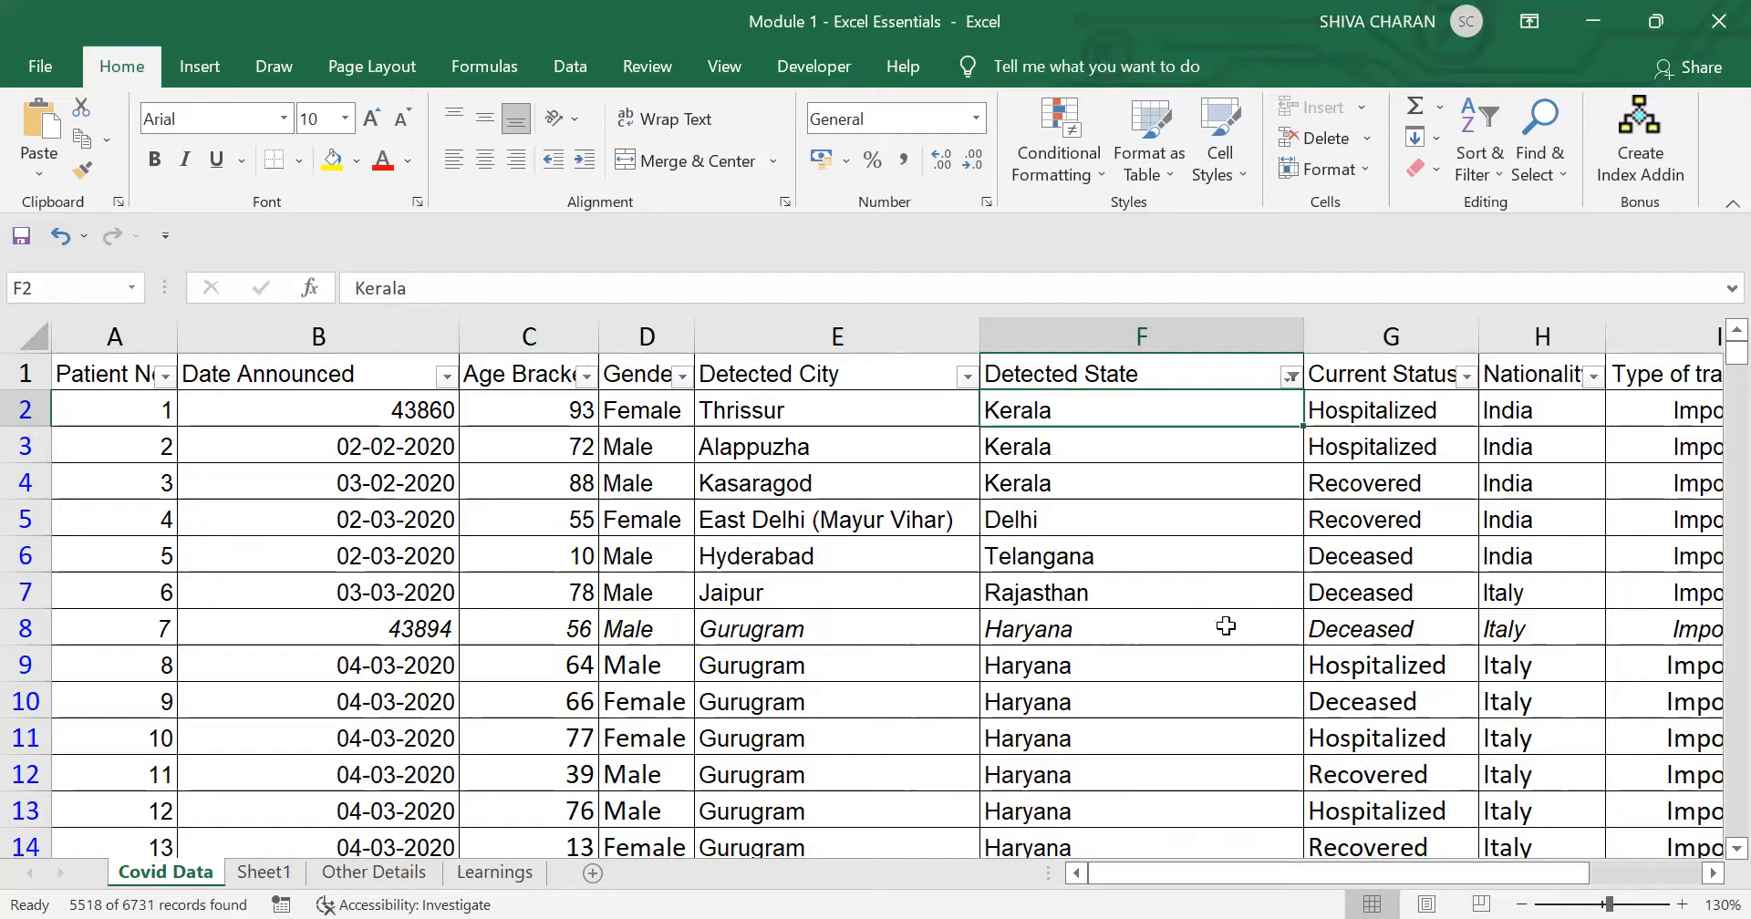
scroll(1202, 591, down, 1)
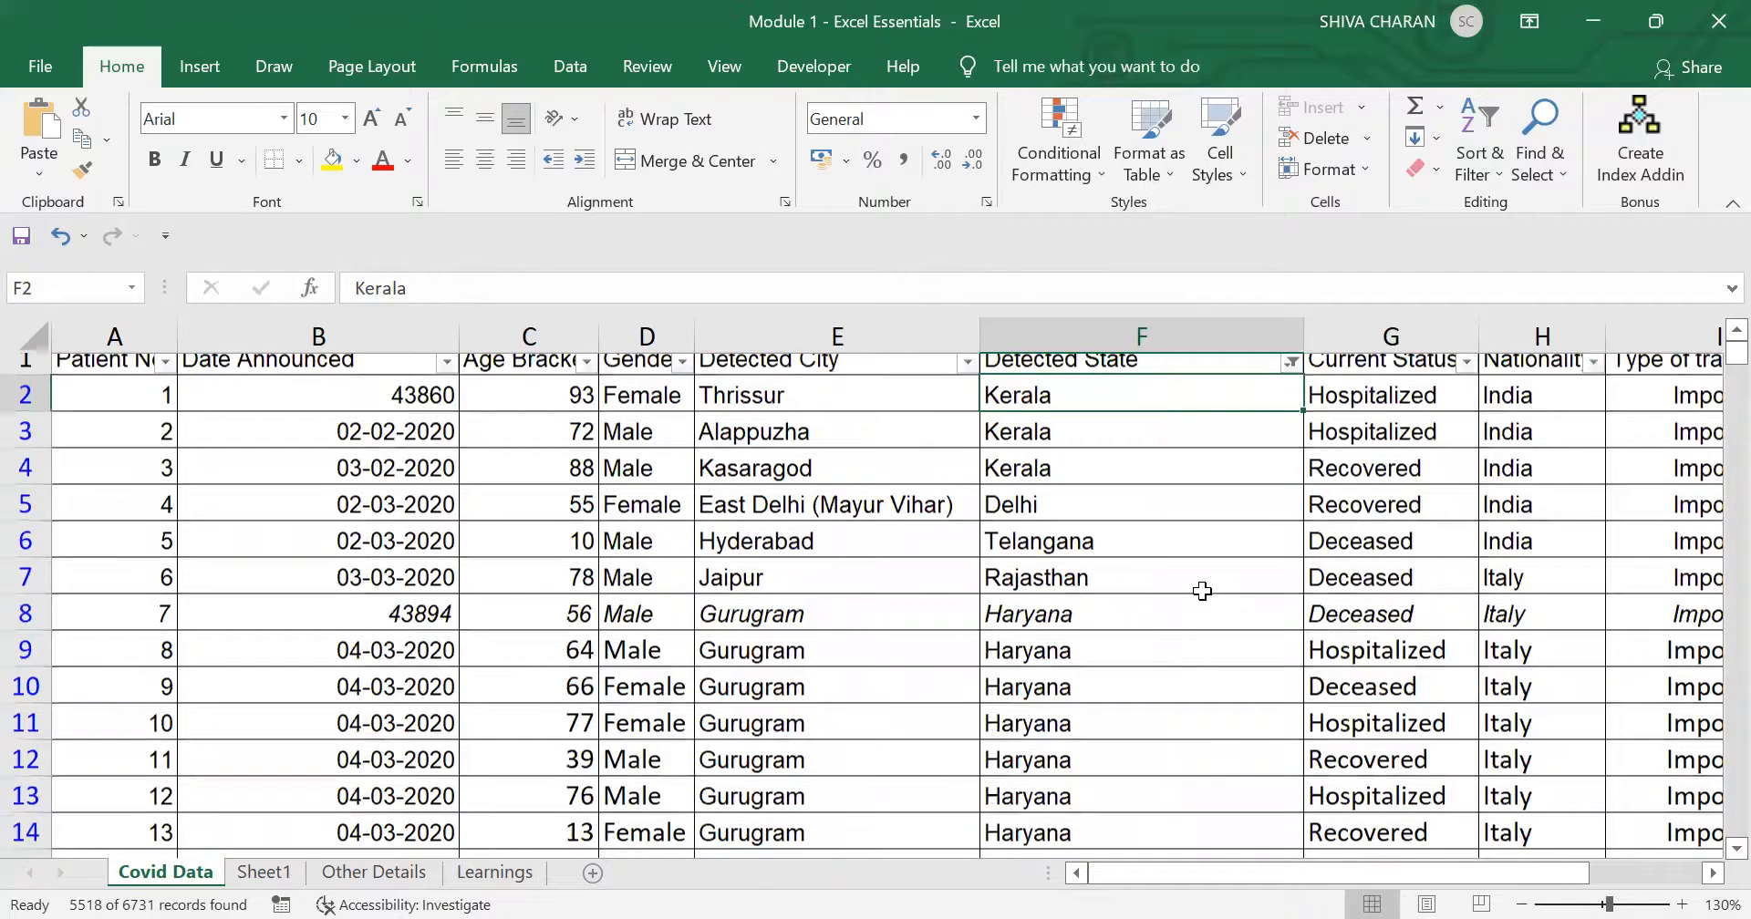
scroll(1202, 591, down, 11)
scroll(1202, 591, up, 11)
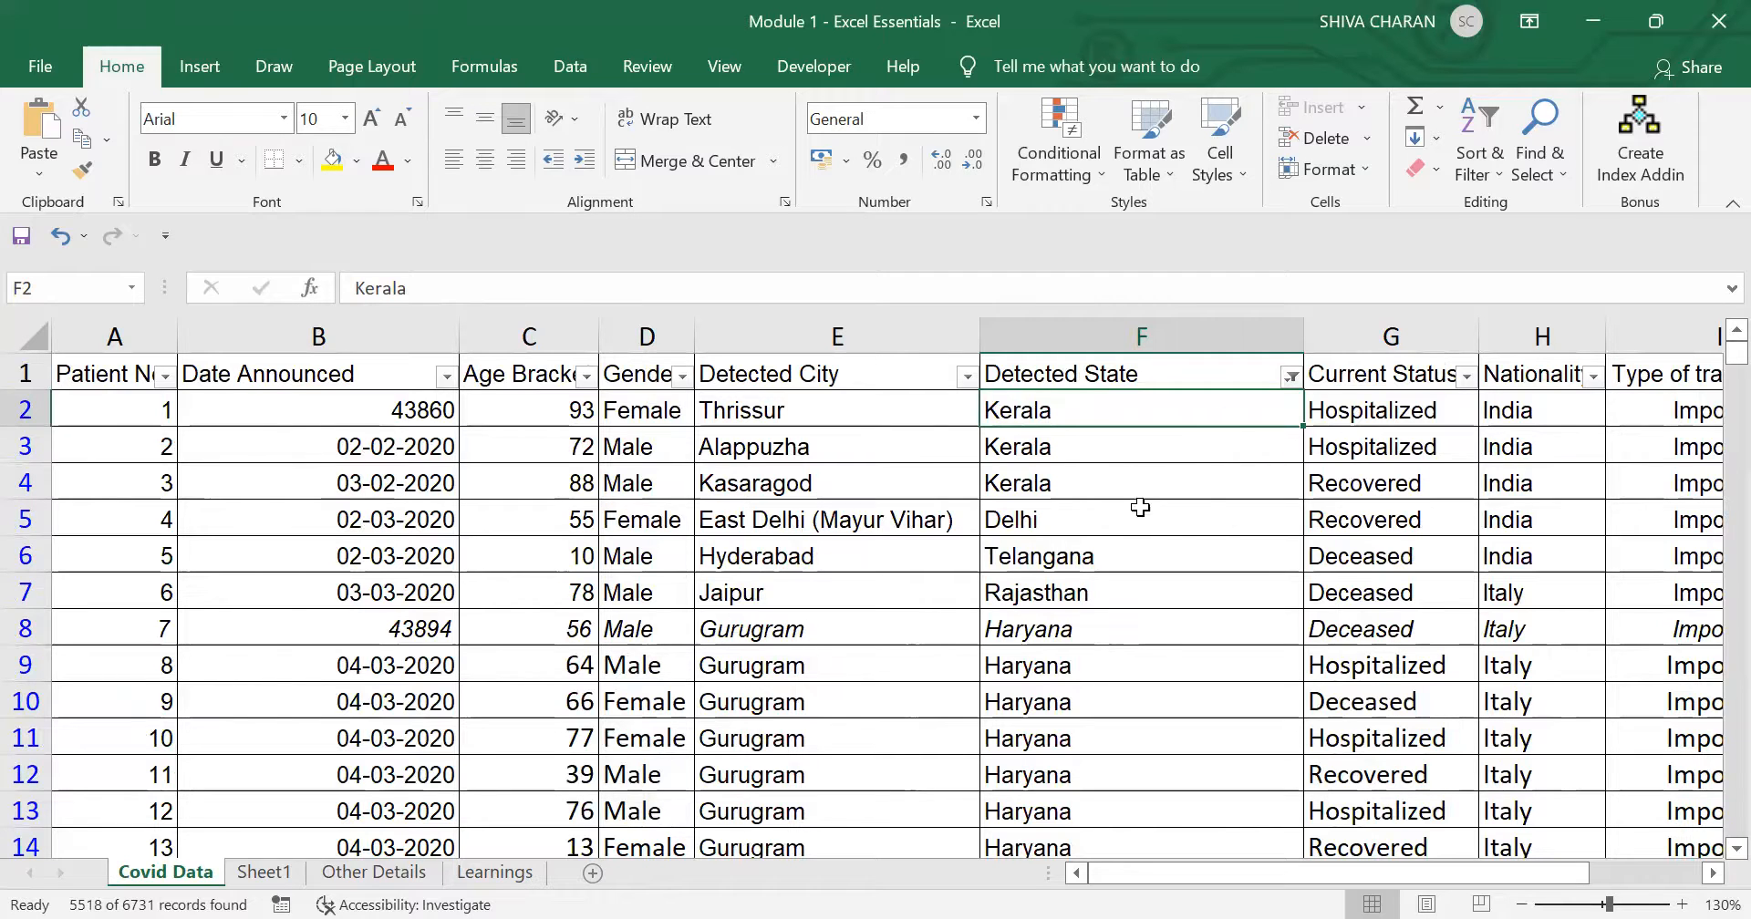
Step: Check the list of filtering topics on Sheet1, and return to the Covid Data sheet
click(529, 478)
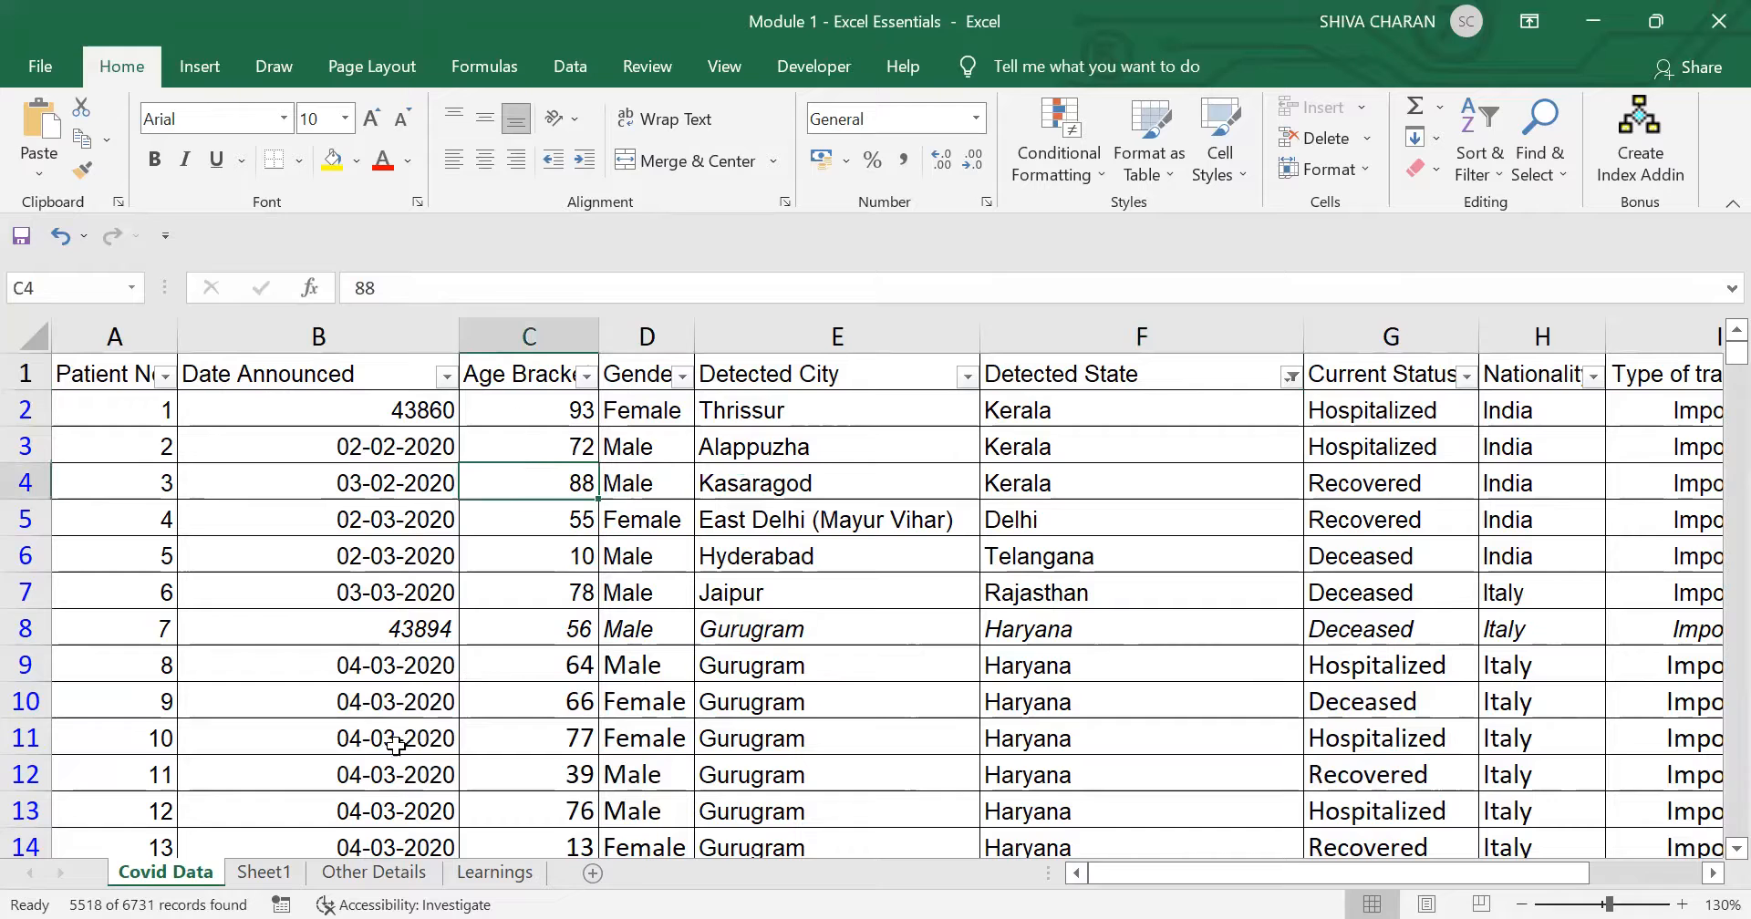
click(262, 872)
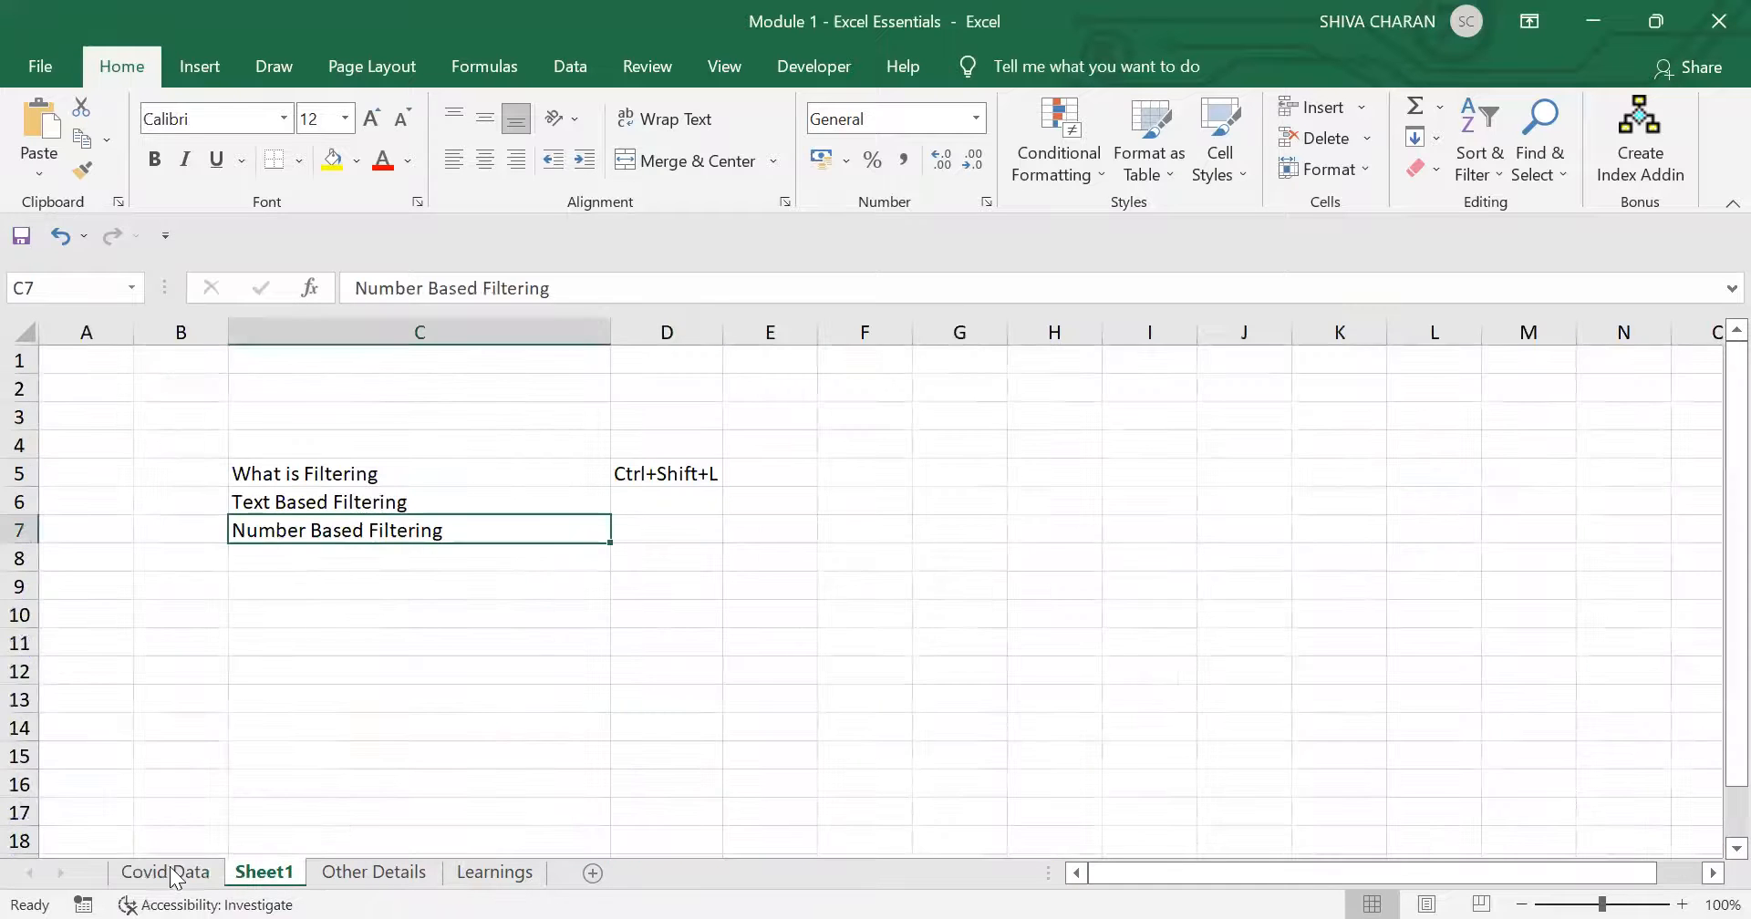
click(175, 874)
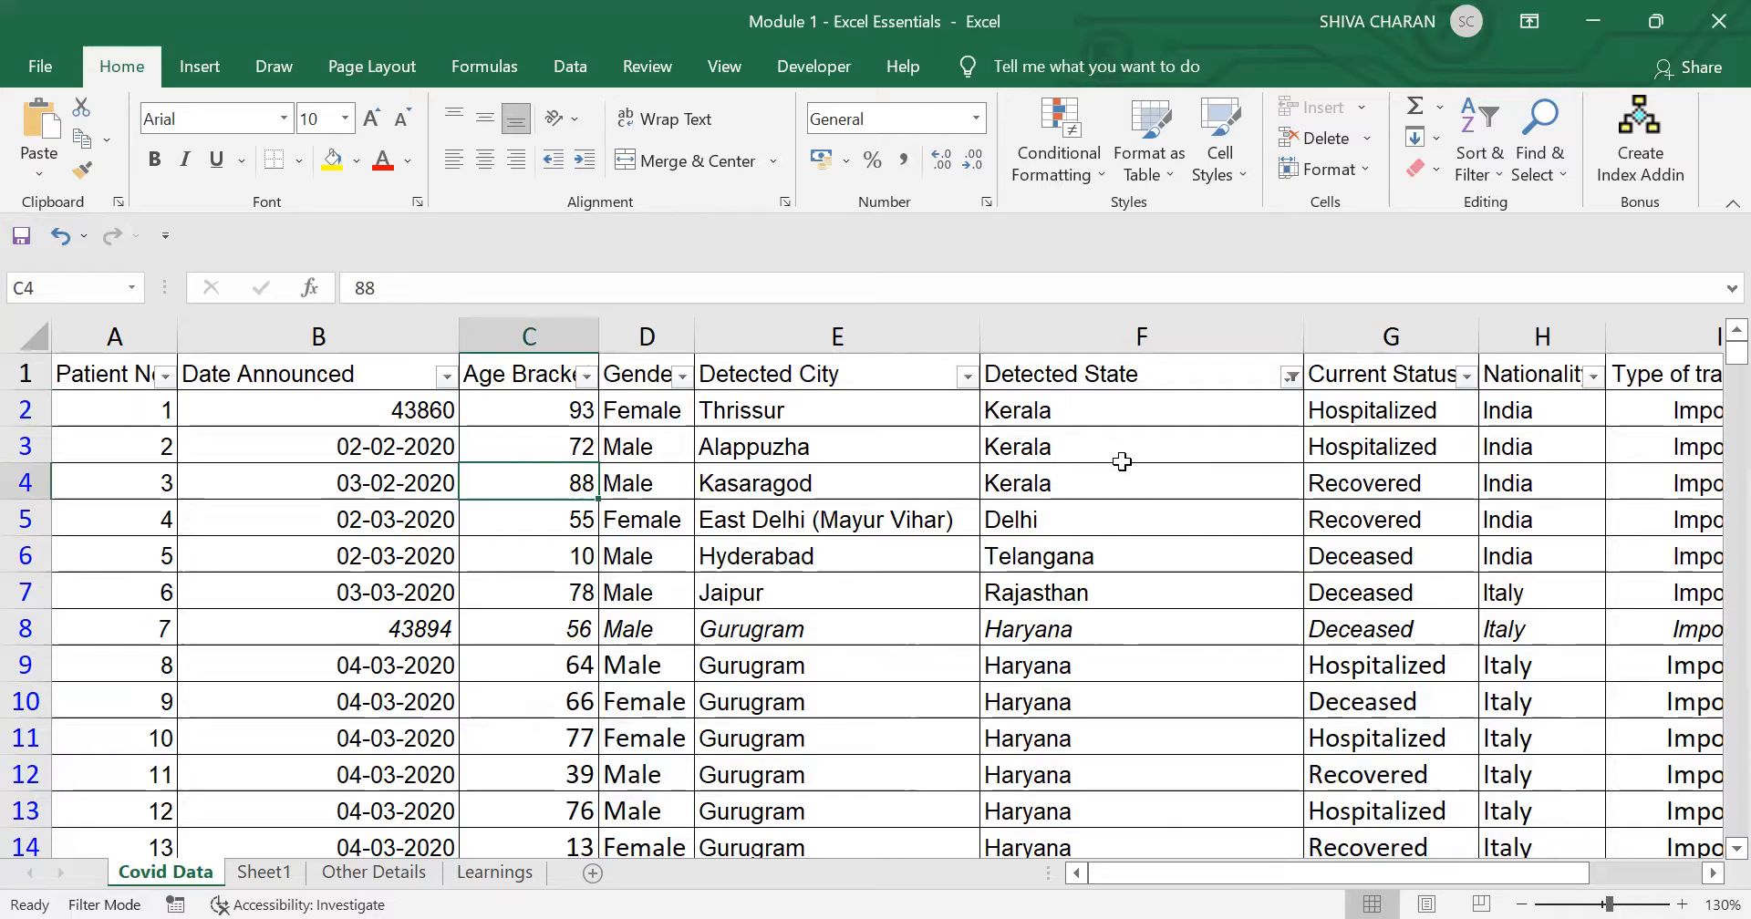
Step: Filter the Age Bracket column to show only ages 13, 14, 15, 16 and 17, and look through the matching rows
click(587, 376)
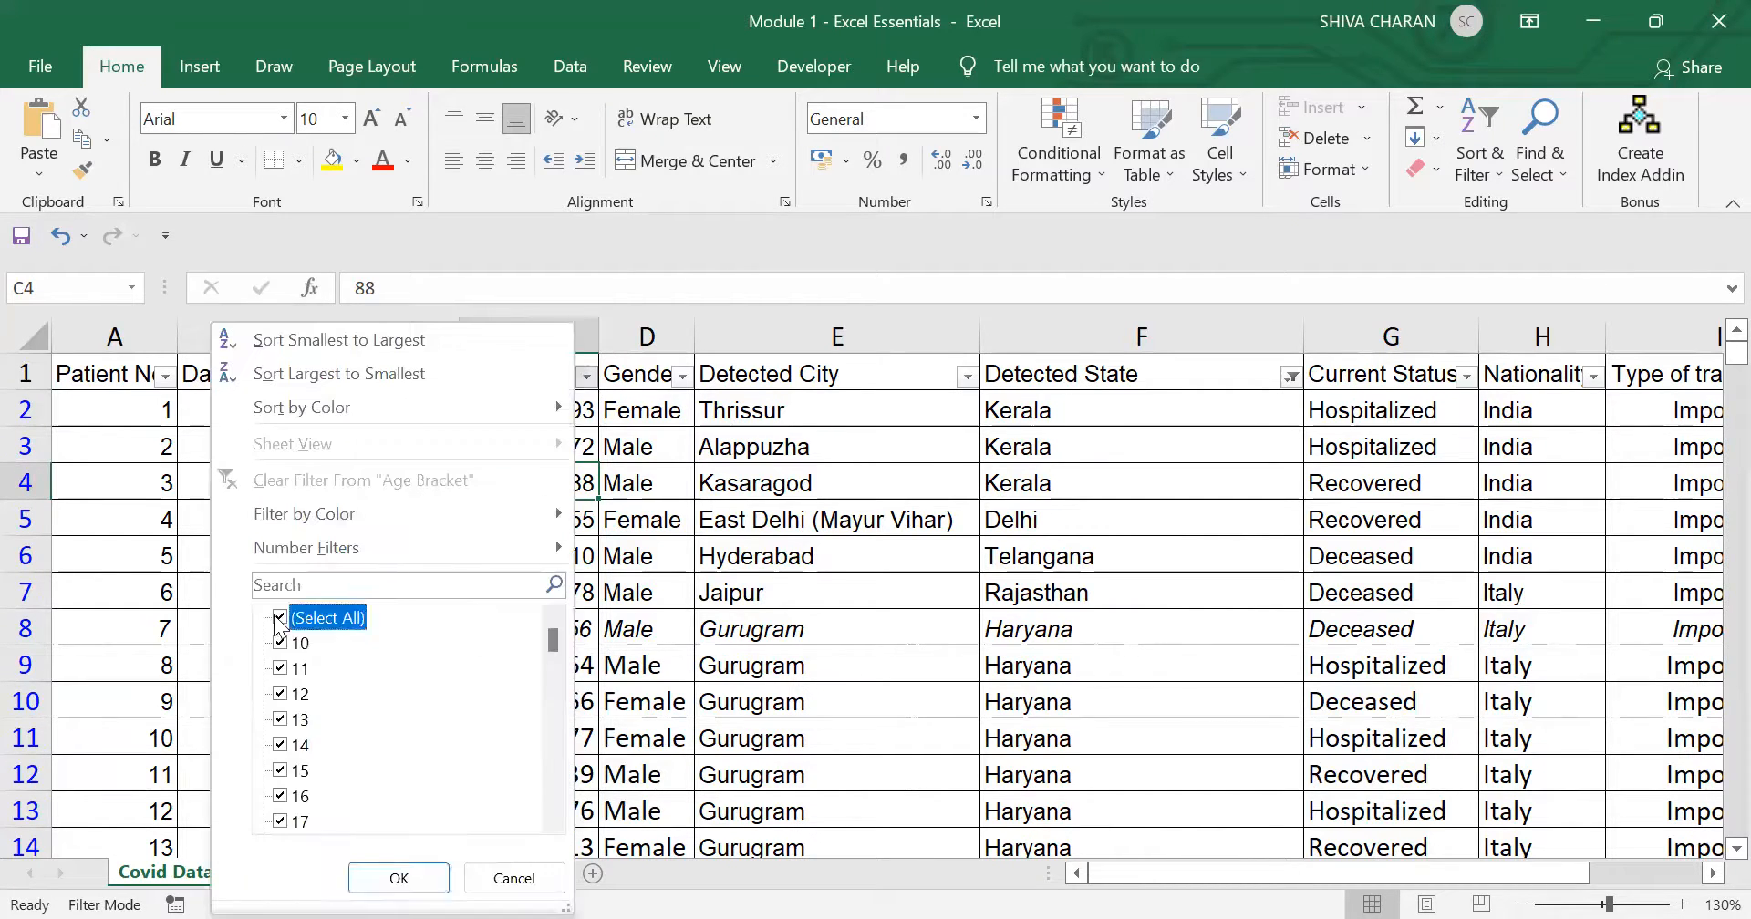
click(279, 619)
click(280, 720)
click(280, 745)
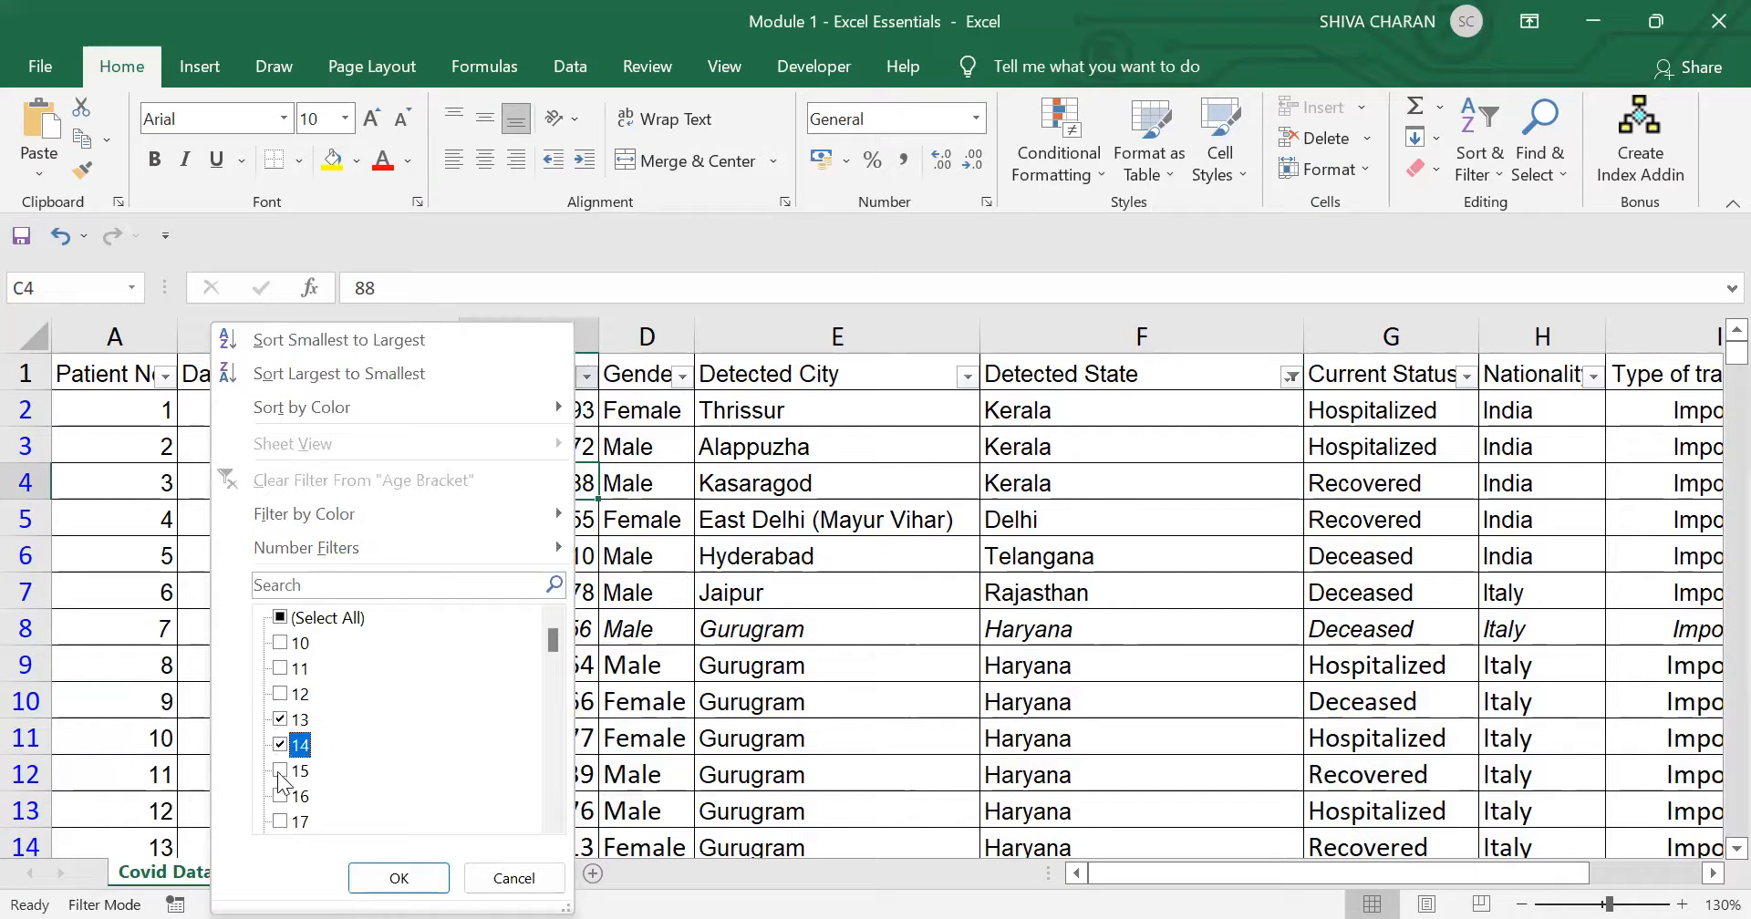
click(280, 771)
click(279, 797)
click(279, 821)
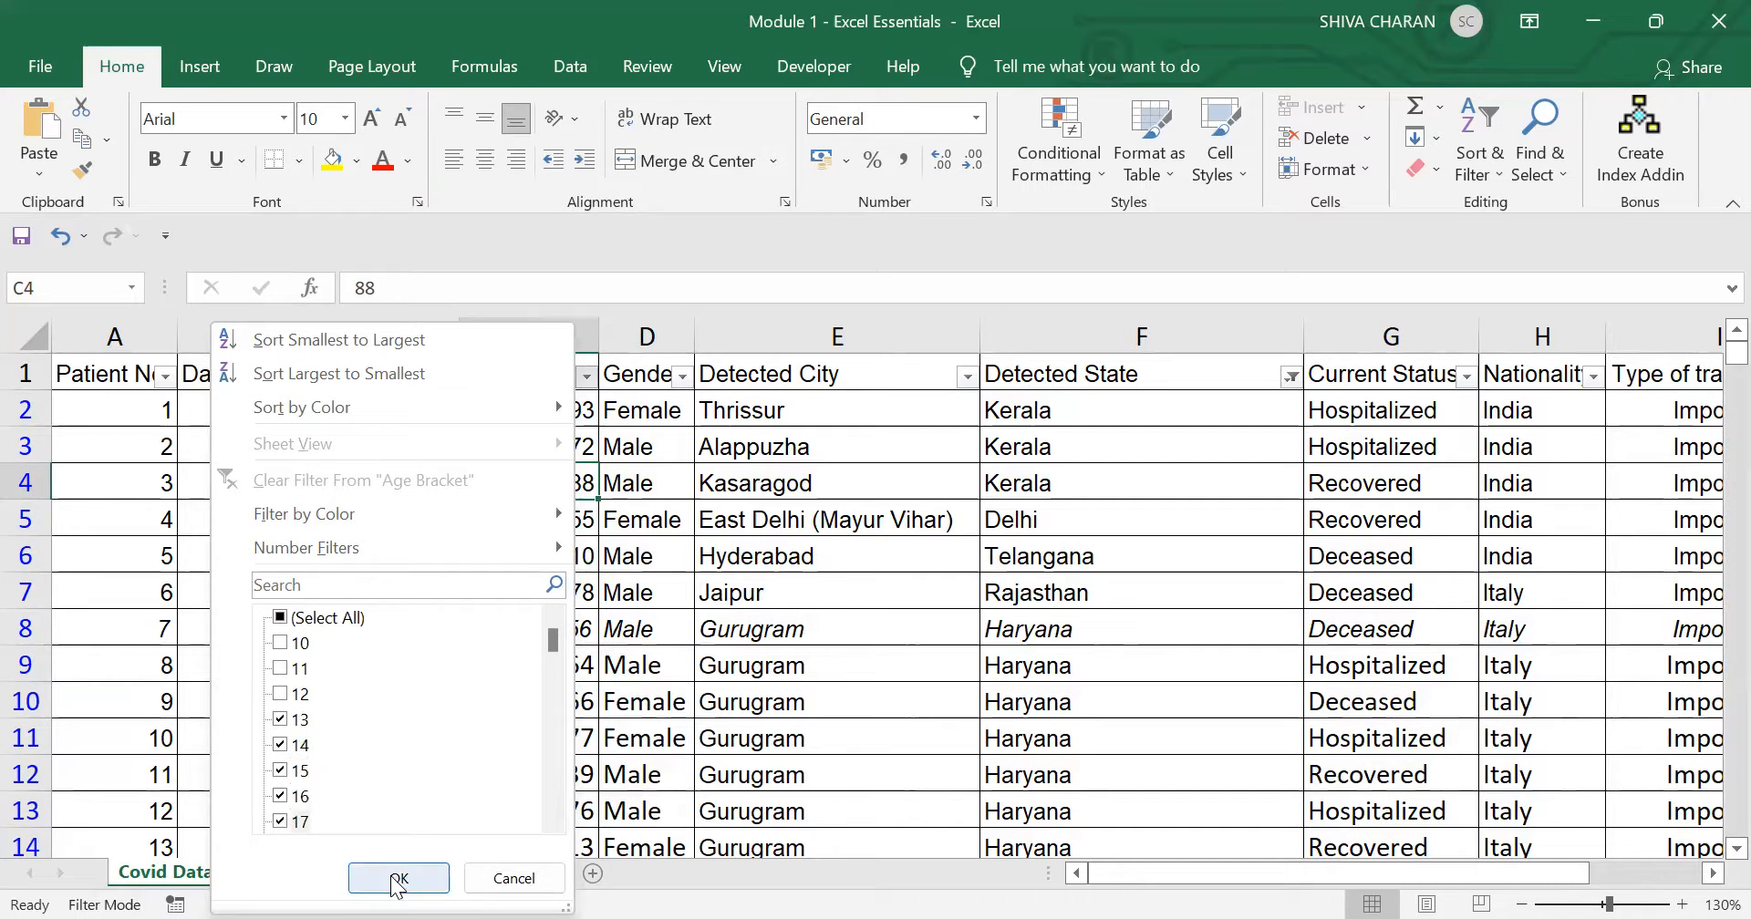
click(397, 880)
drag(529, 410, 552, 773)
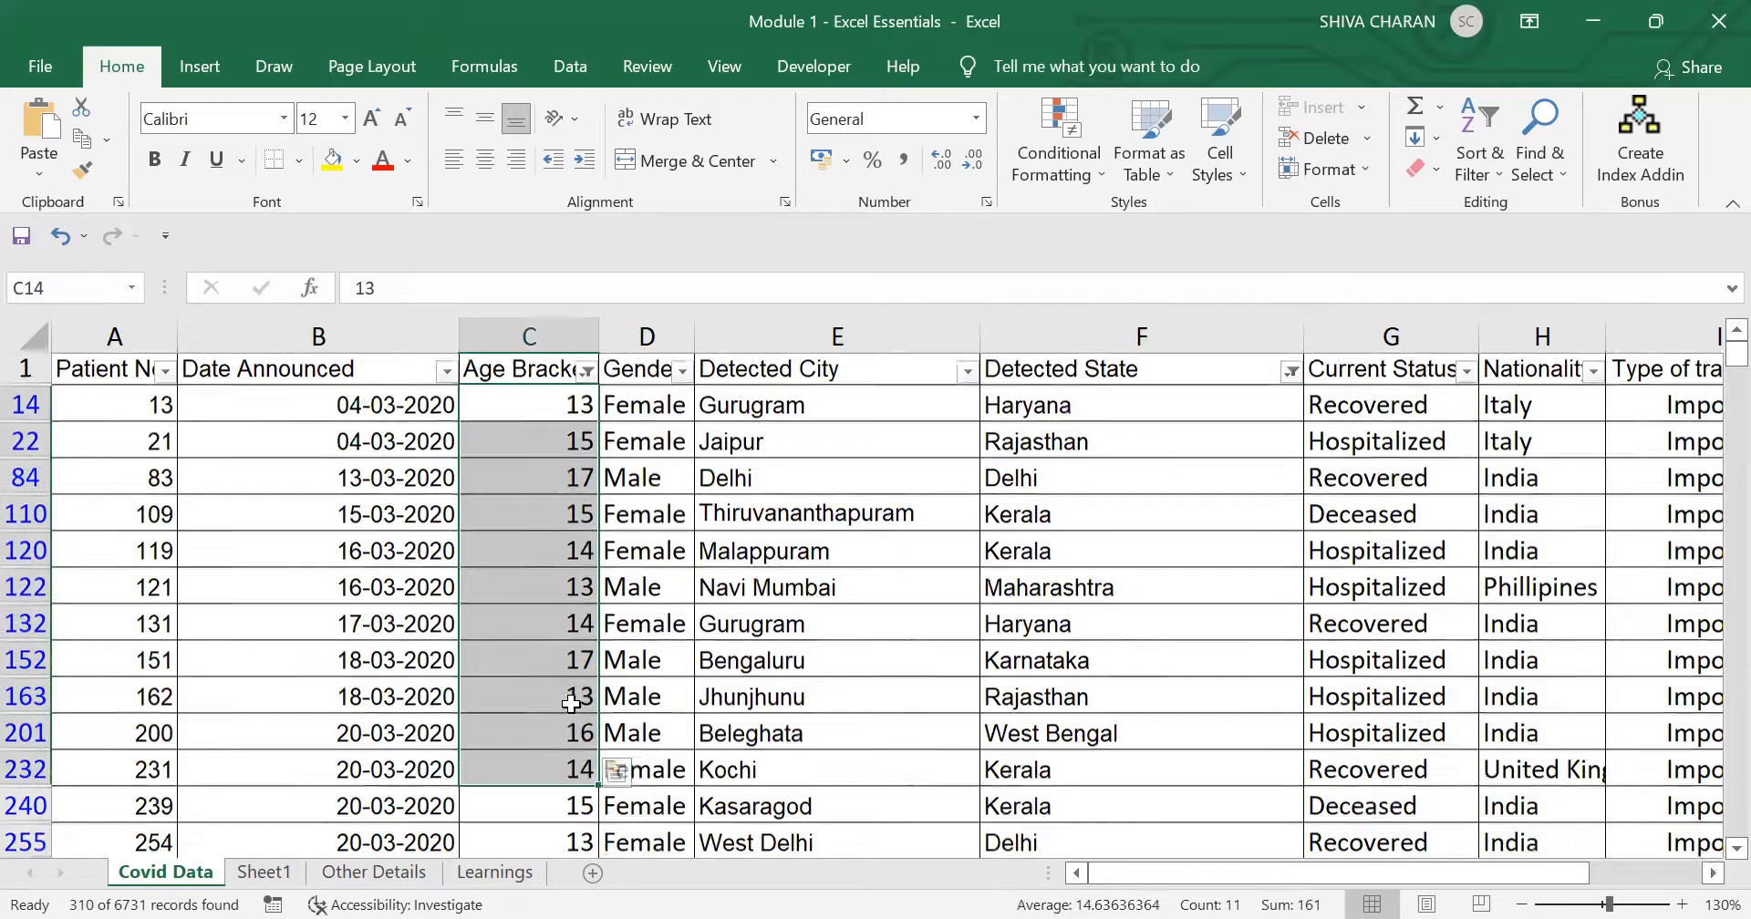
scroll(565, 695, down, 3)
scroll(558, 638, up, 3)
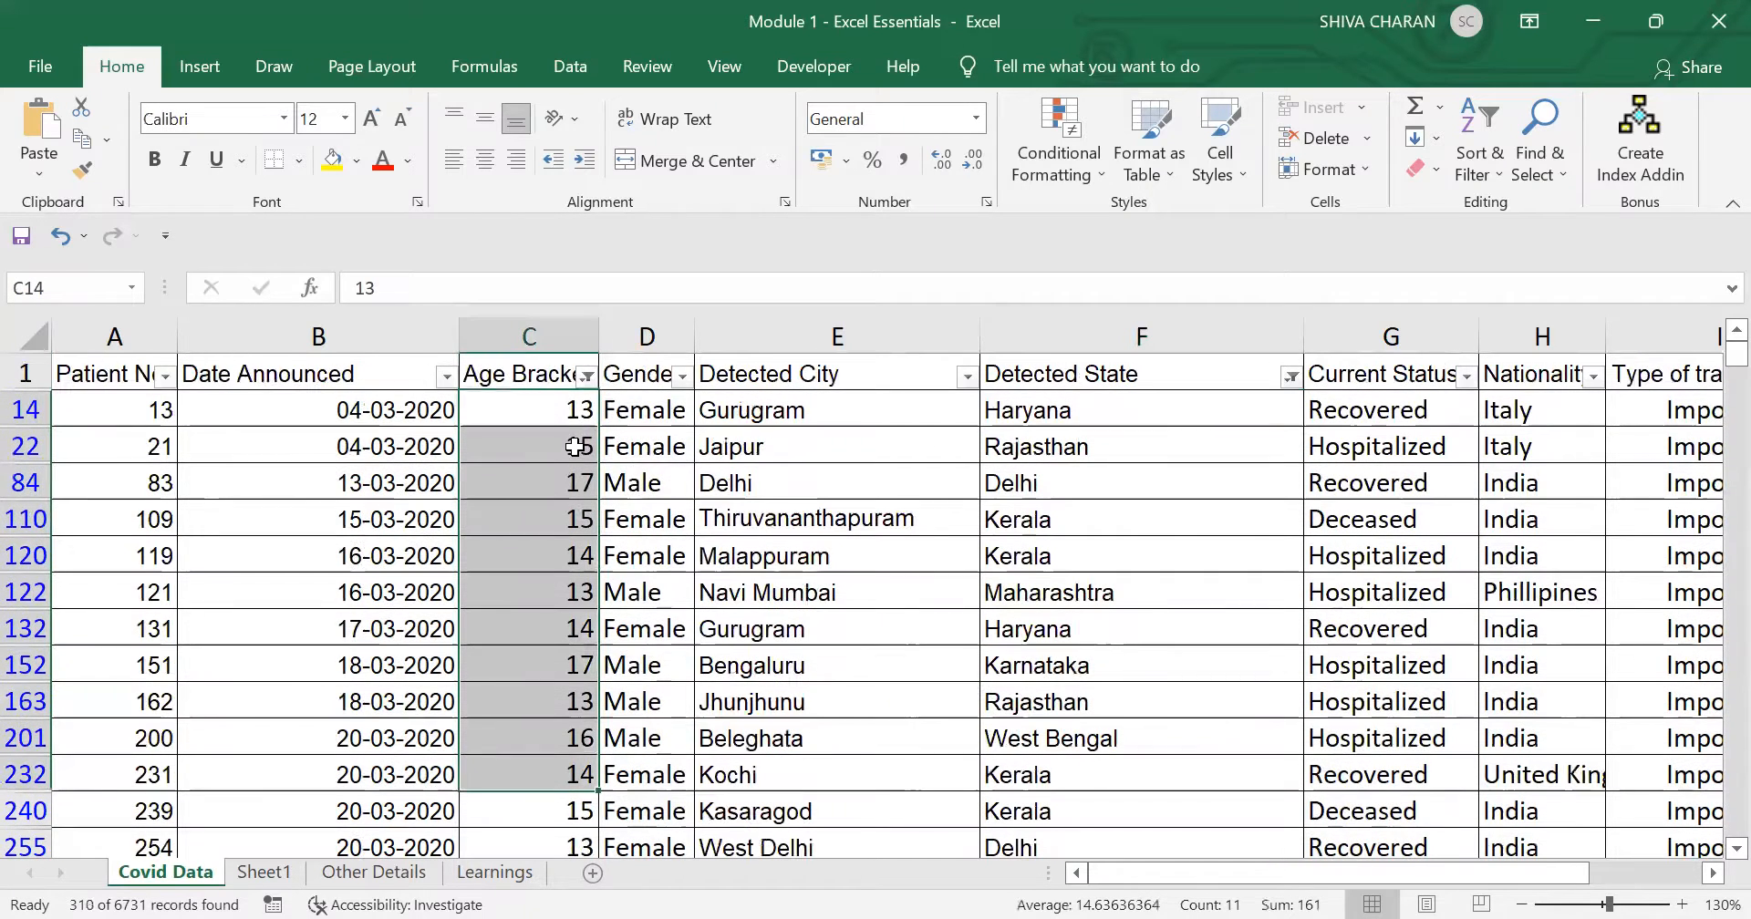
Step: Clear the Age Bracket selection and apply a number filter for ages that equal 50
click(590, 378)
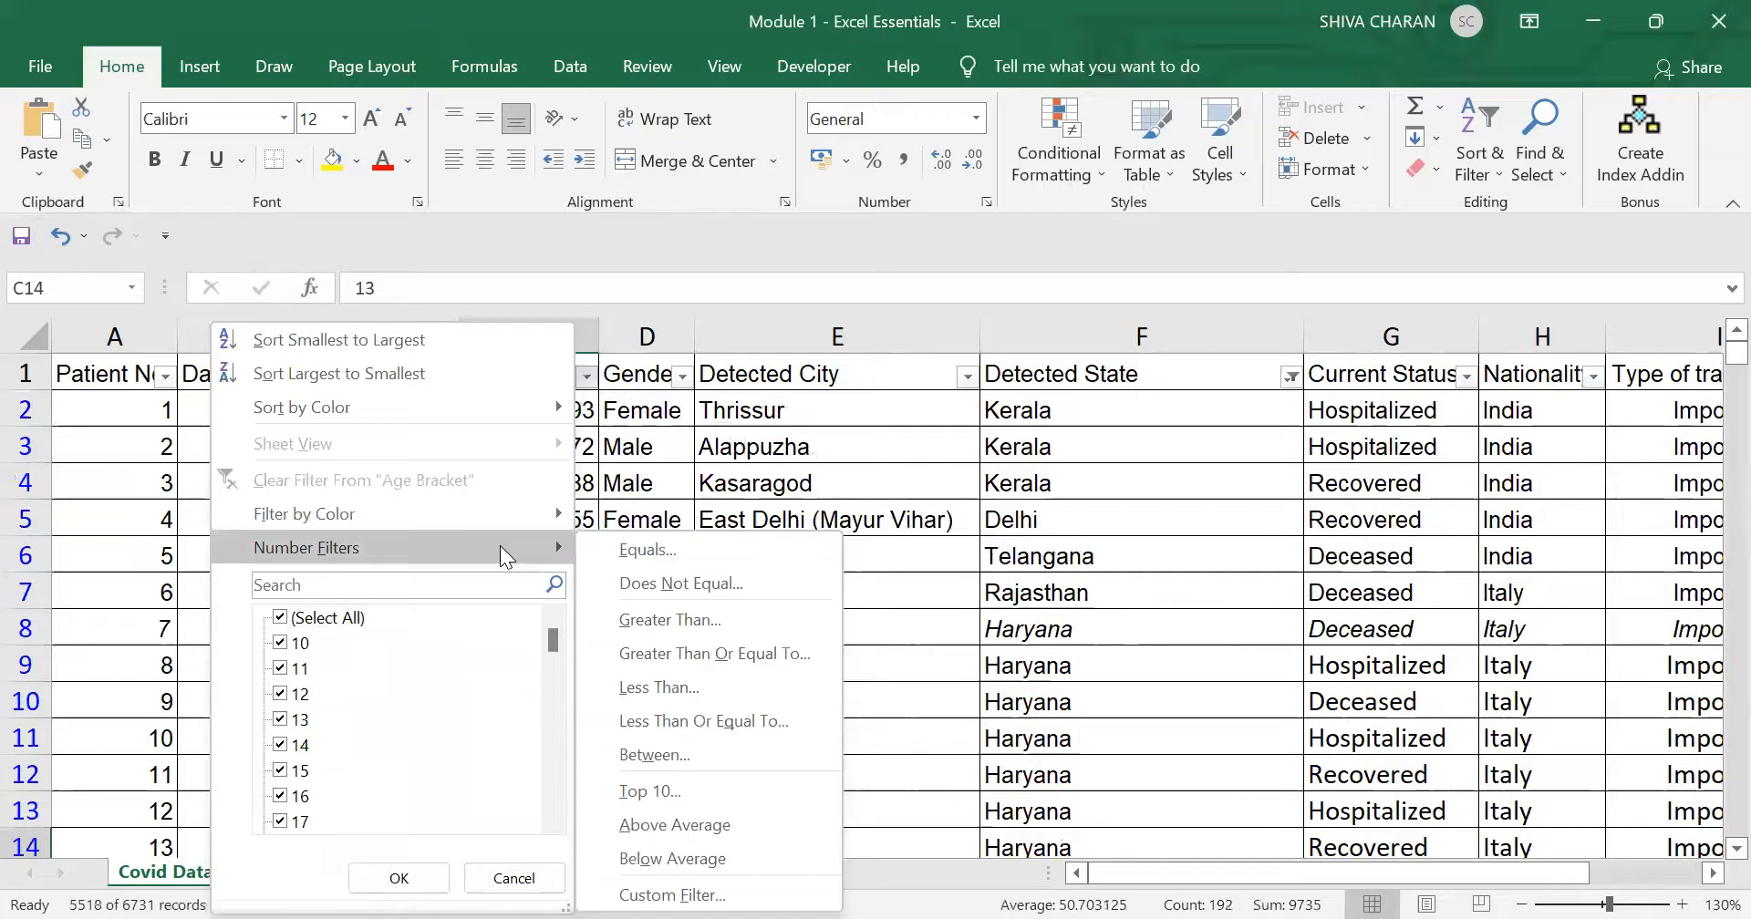
click(626, 549)
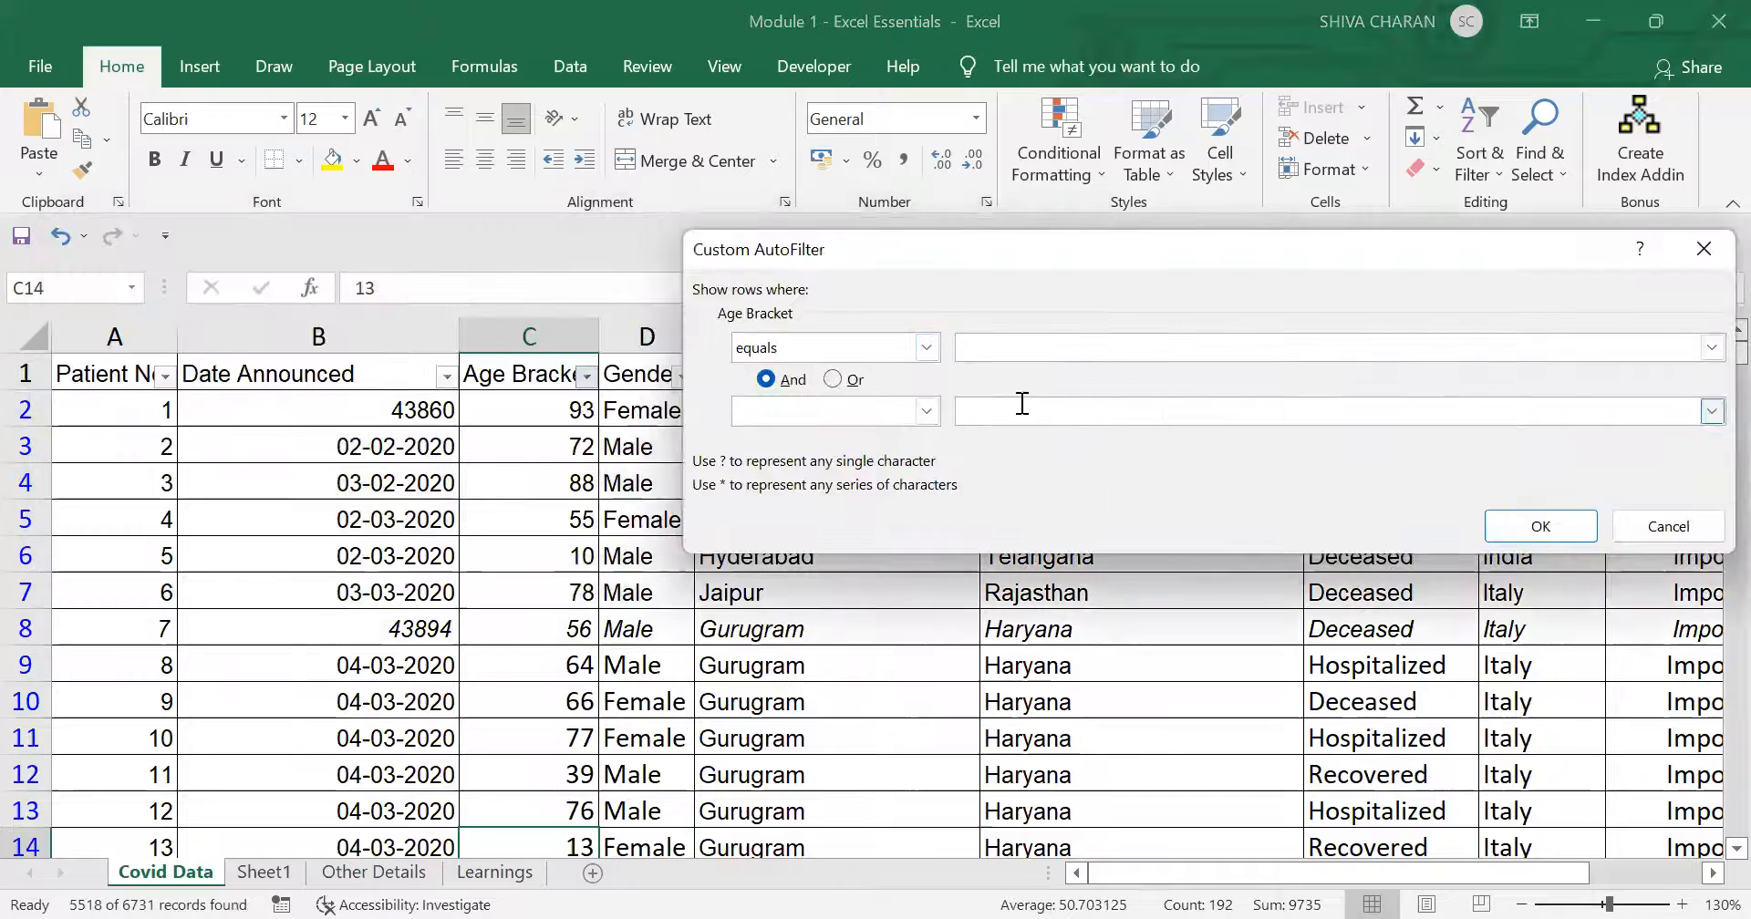
text(50)
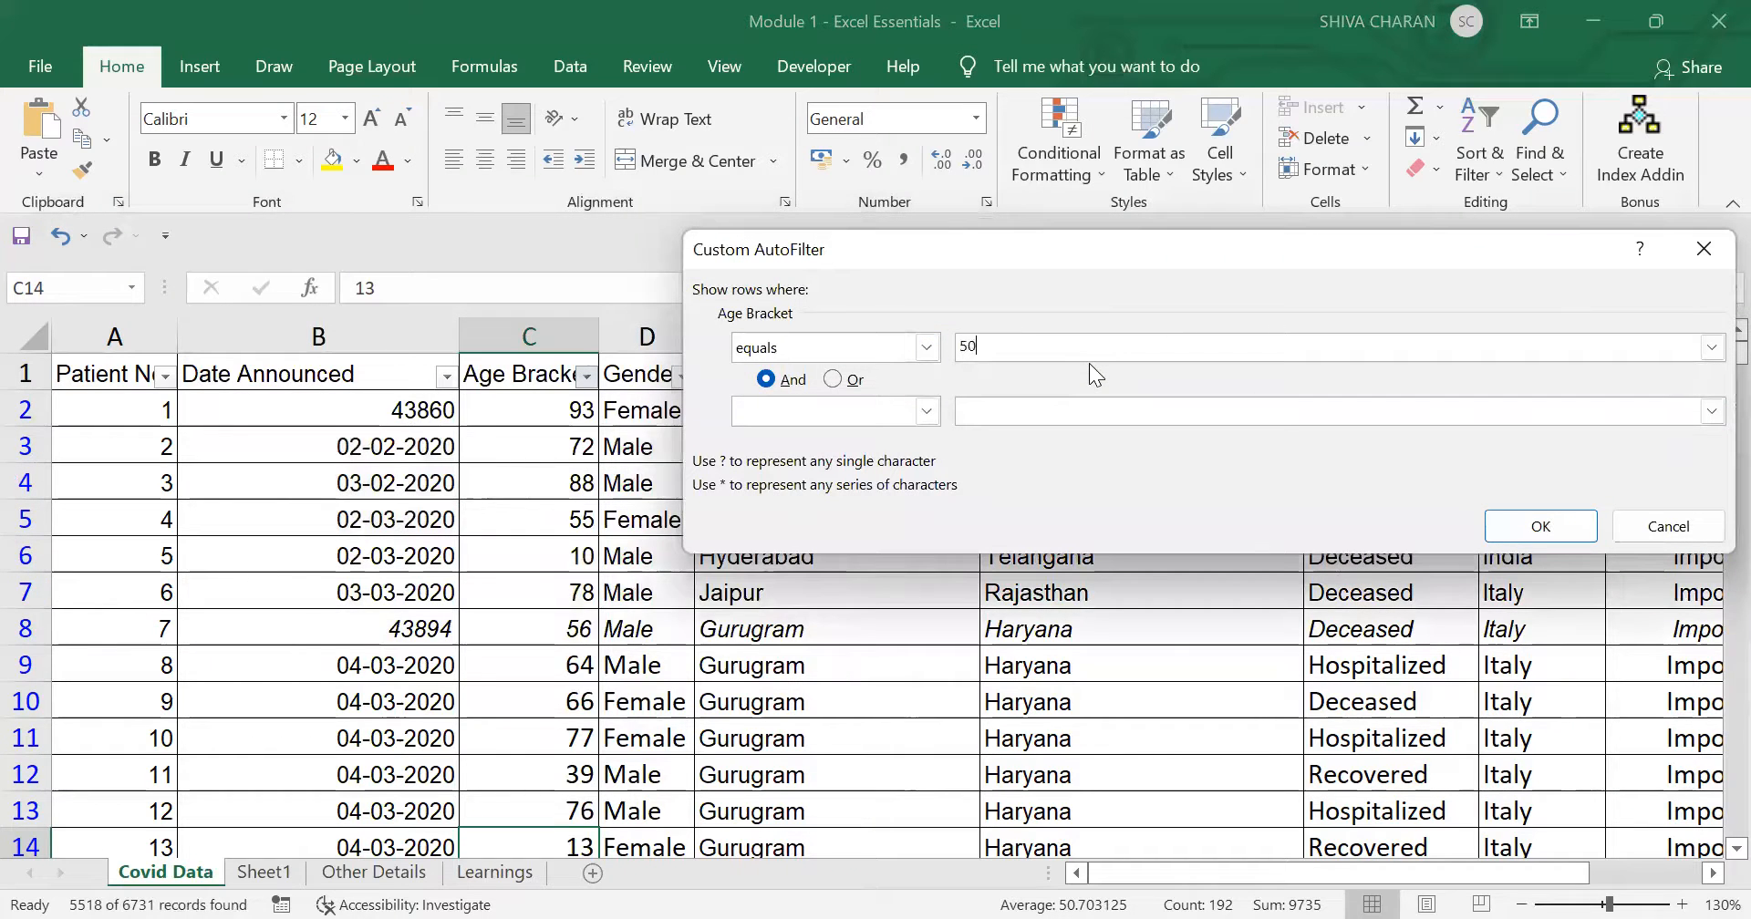
click(1582, 529)
key(Return)
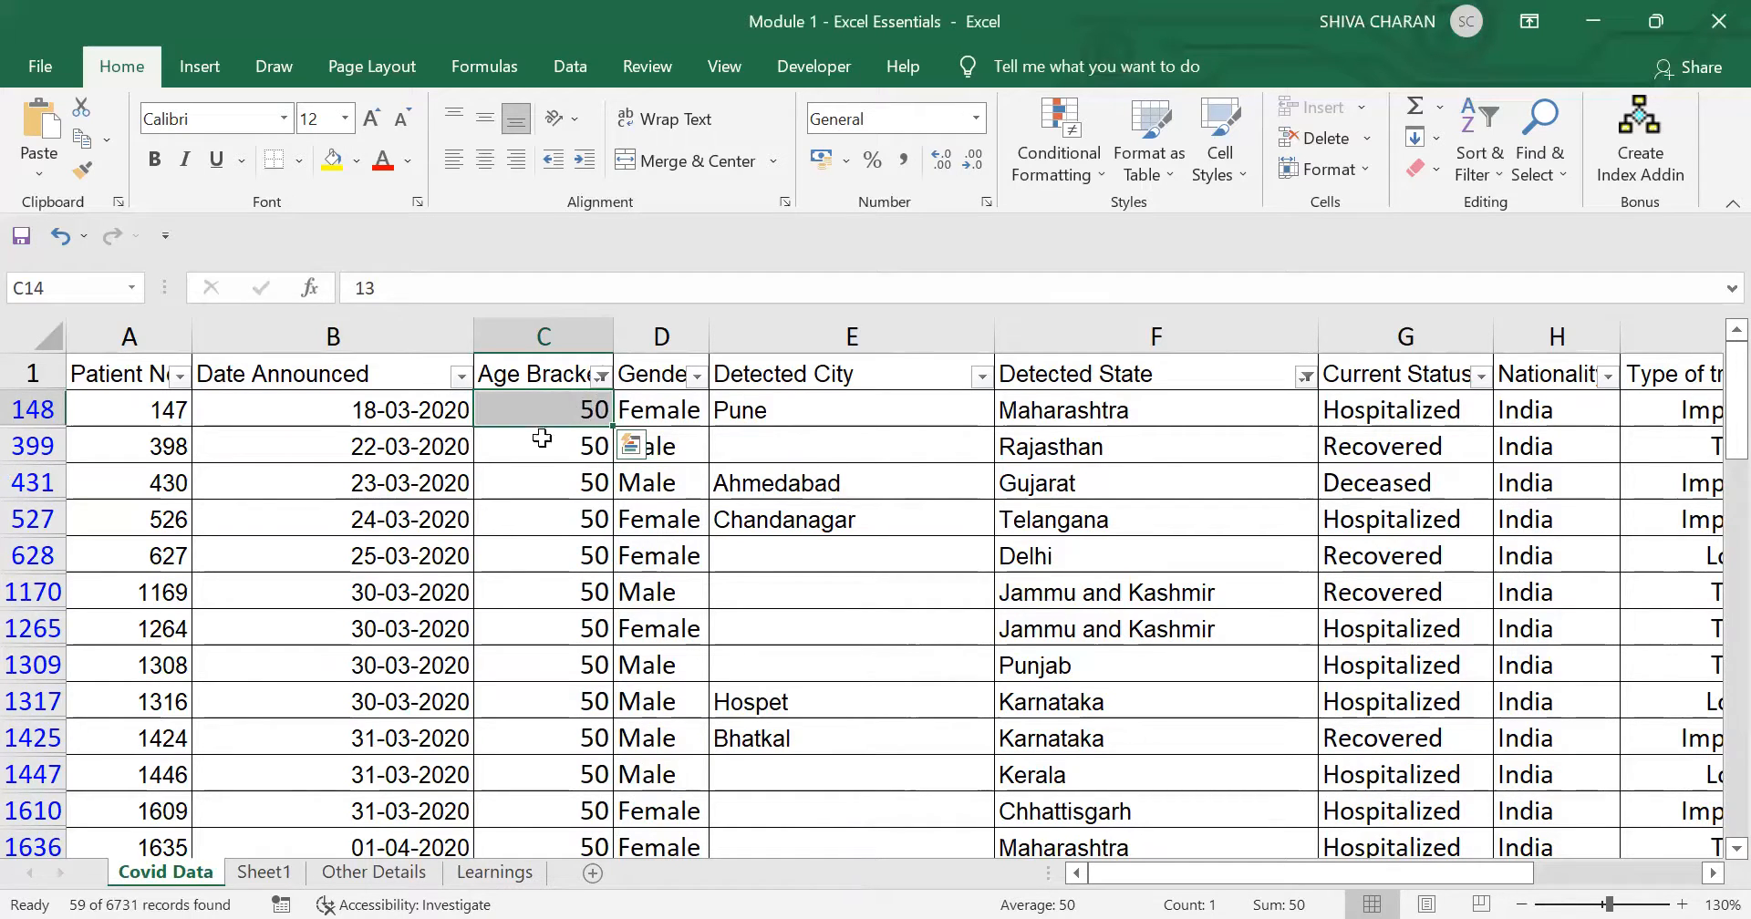
Step: Clear the Age Bracket filter, apply a number filter for ages that do not equal 50, and look through the remaining rows
click(602, 376)
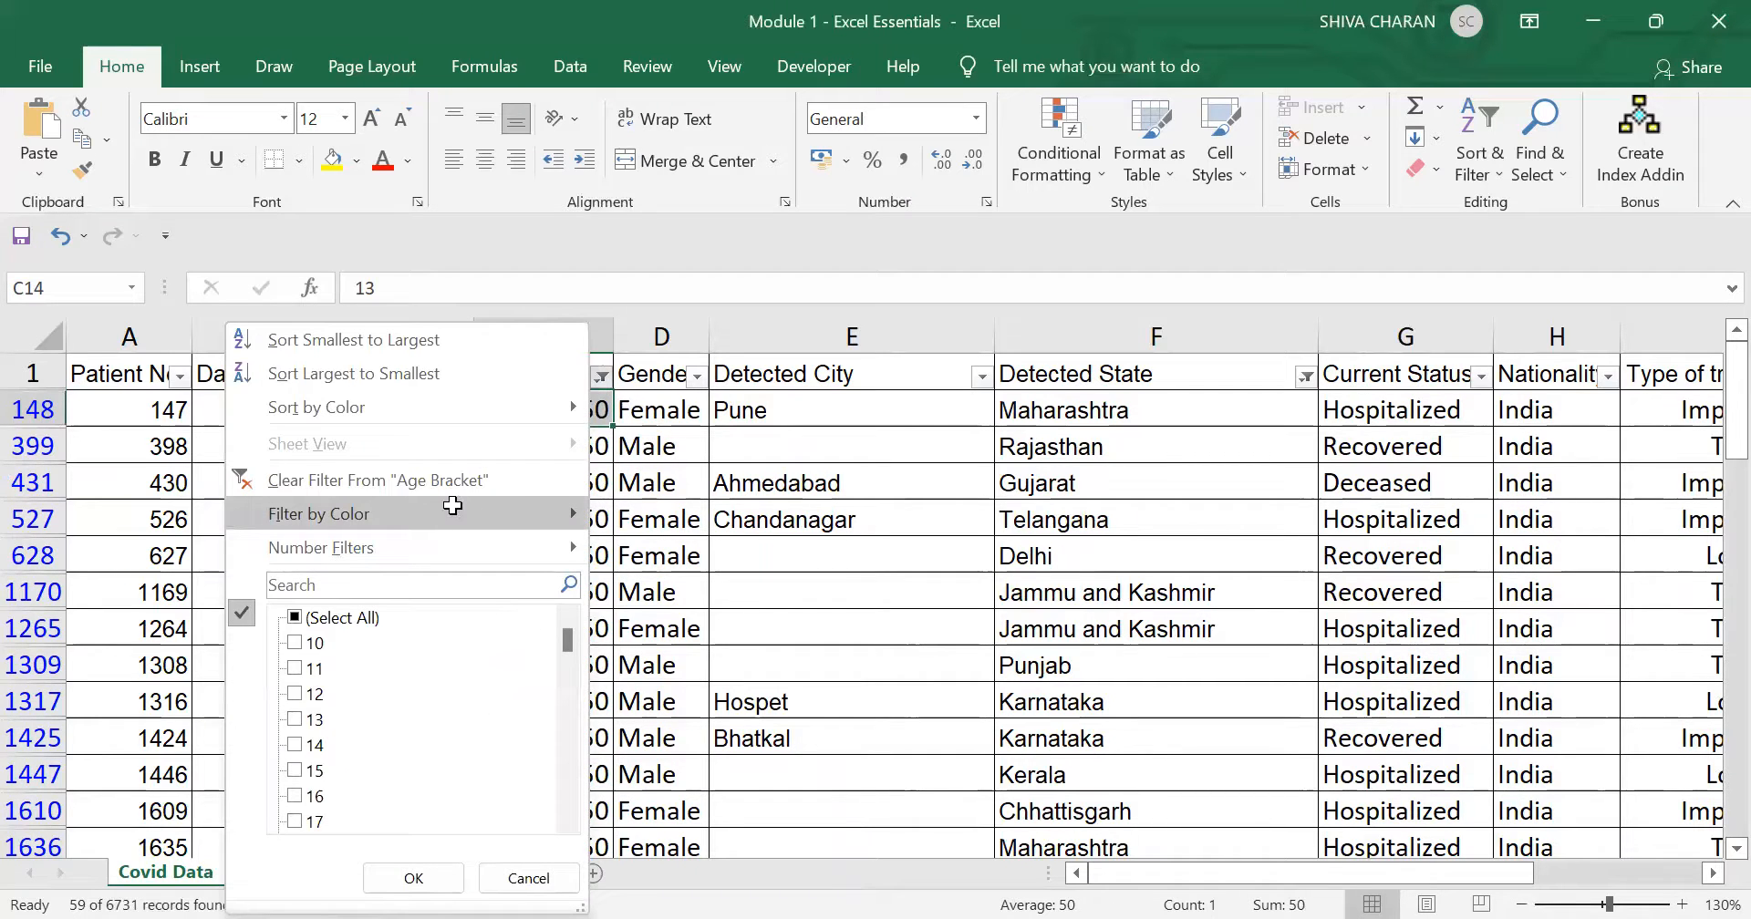
click(429, 479)
click(586, 377)
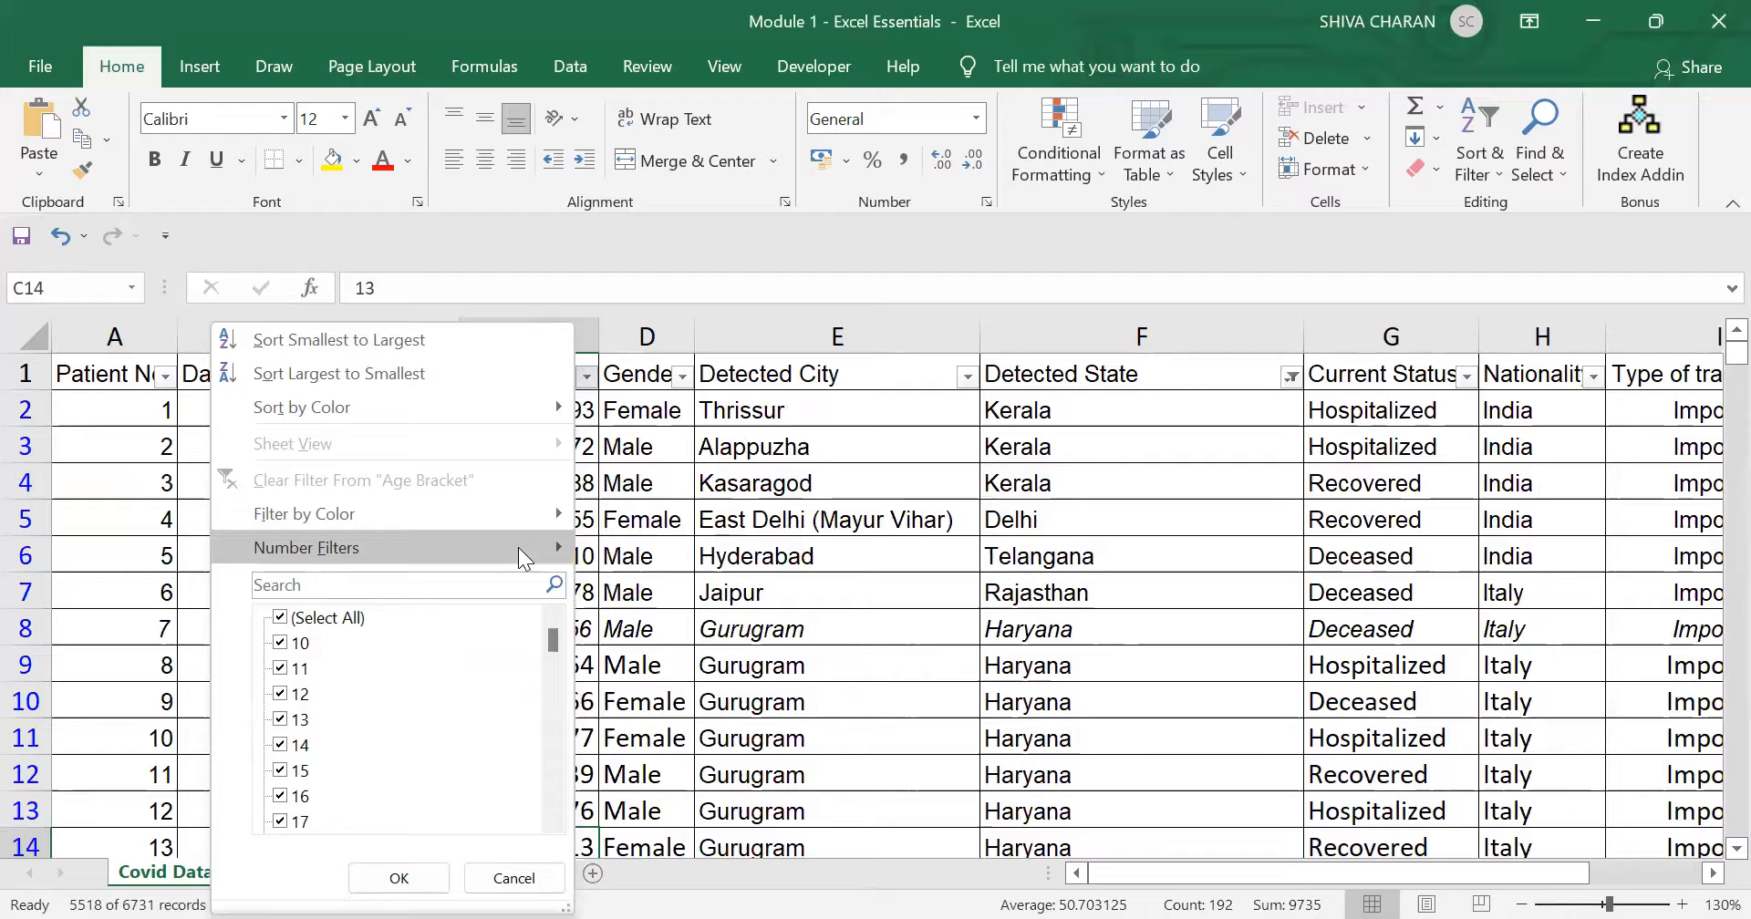
mouse_move(518, 547)
click(761, 596)
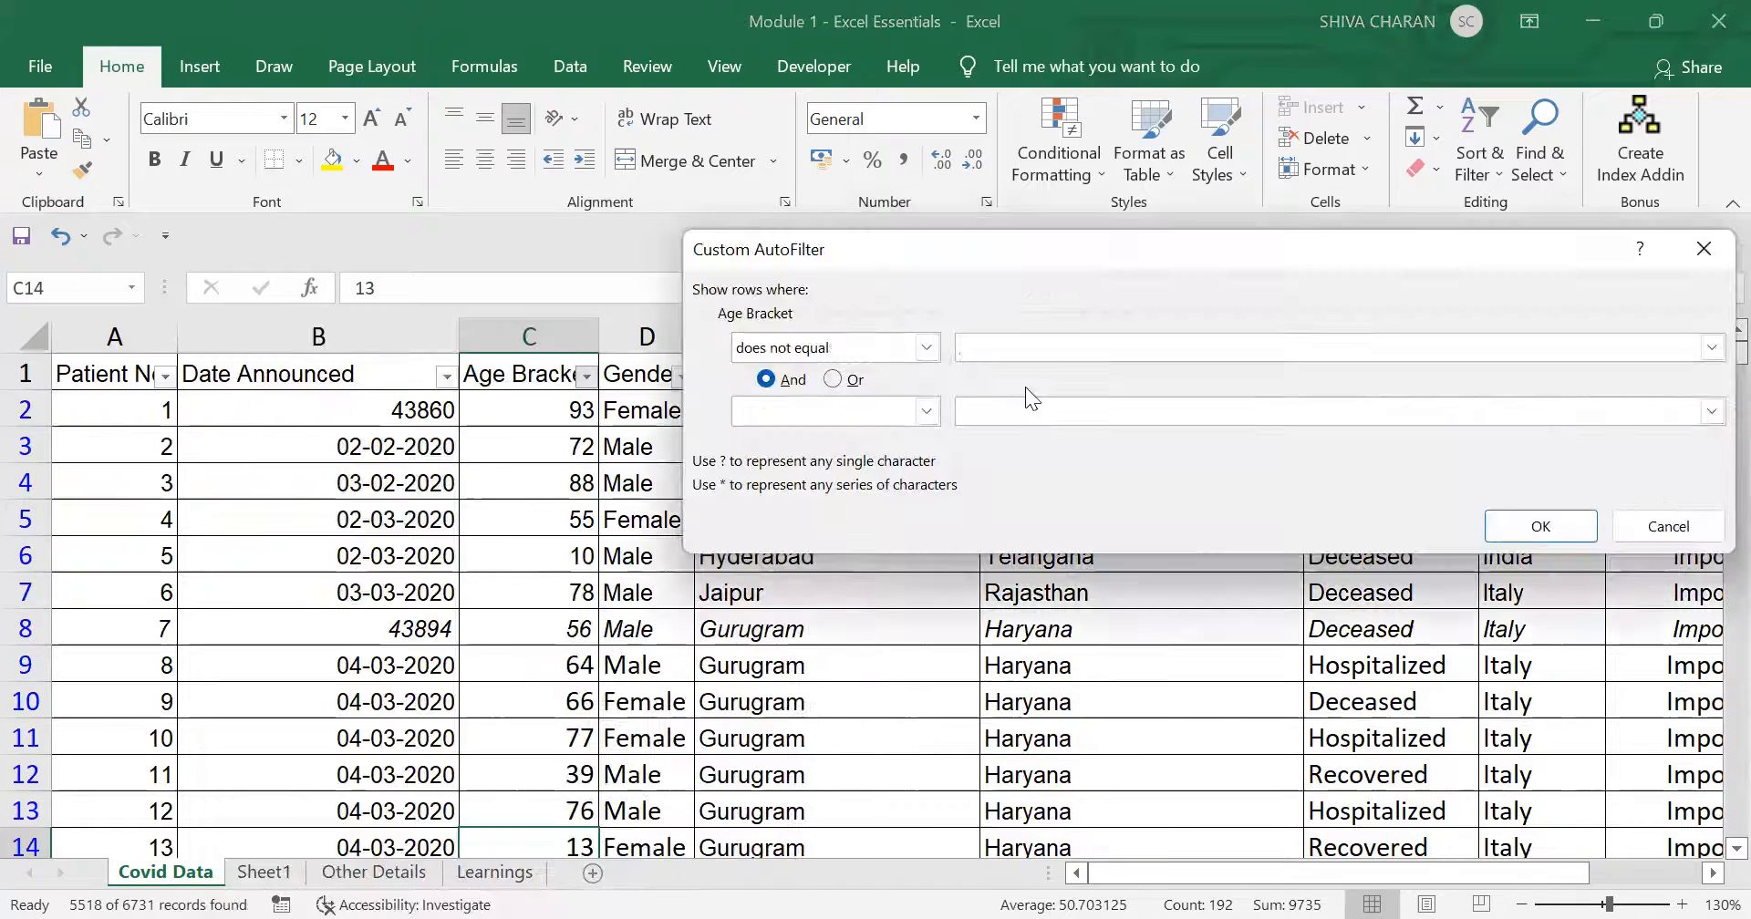
text(50)
click(1515, 525)
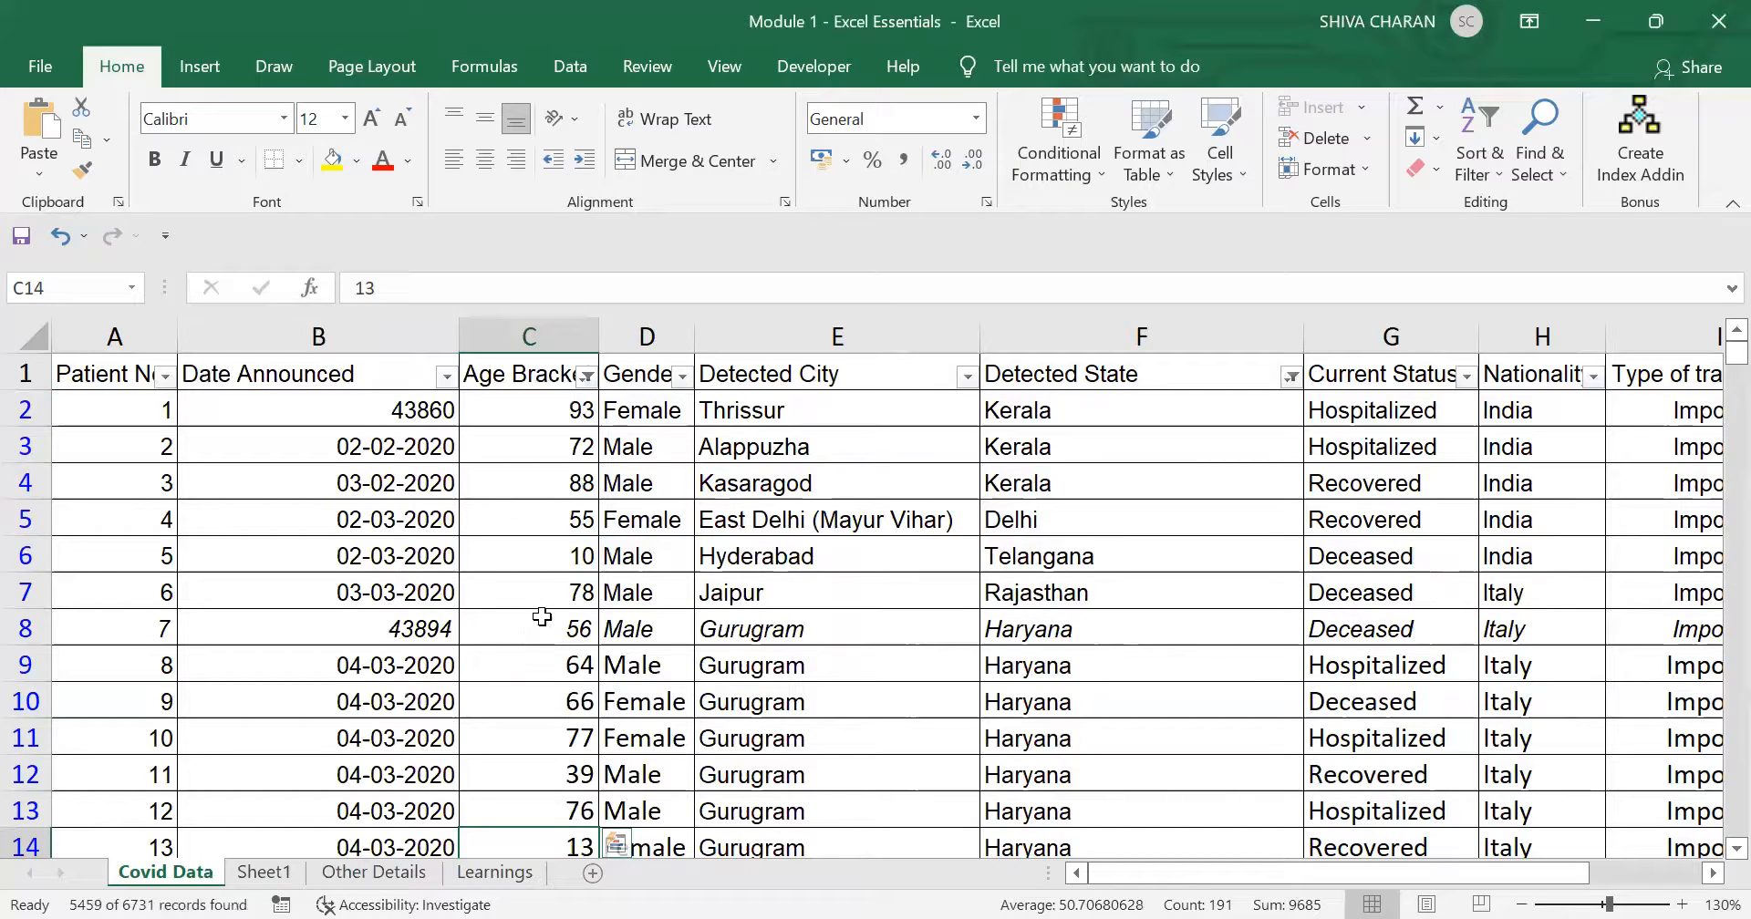
scroll(547, 628, down, 5)
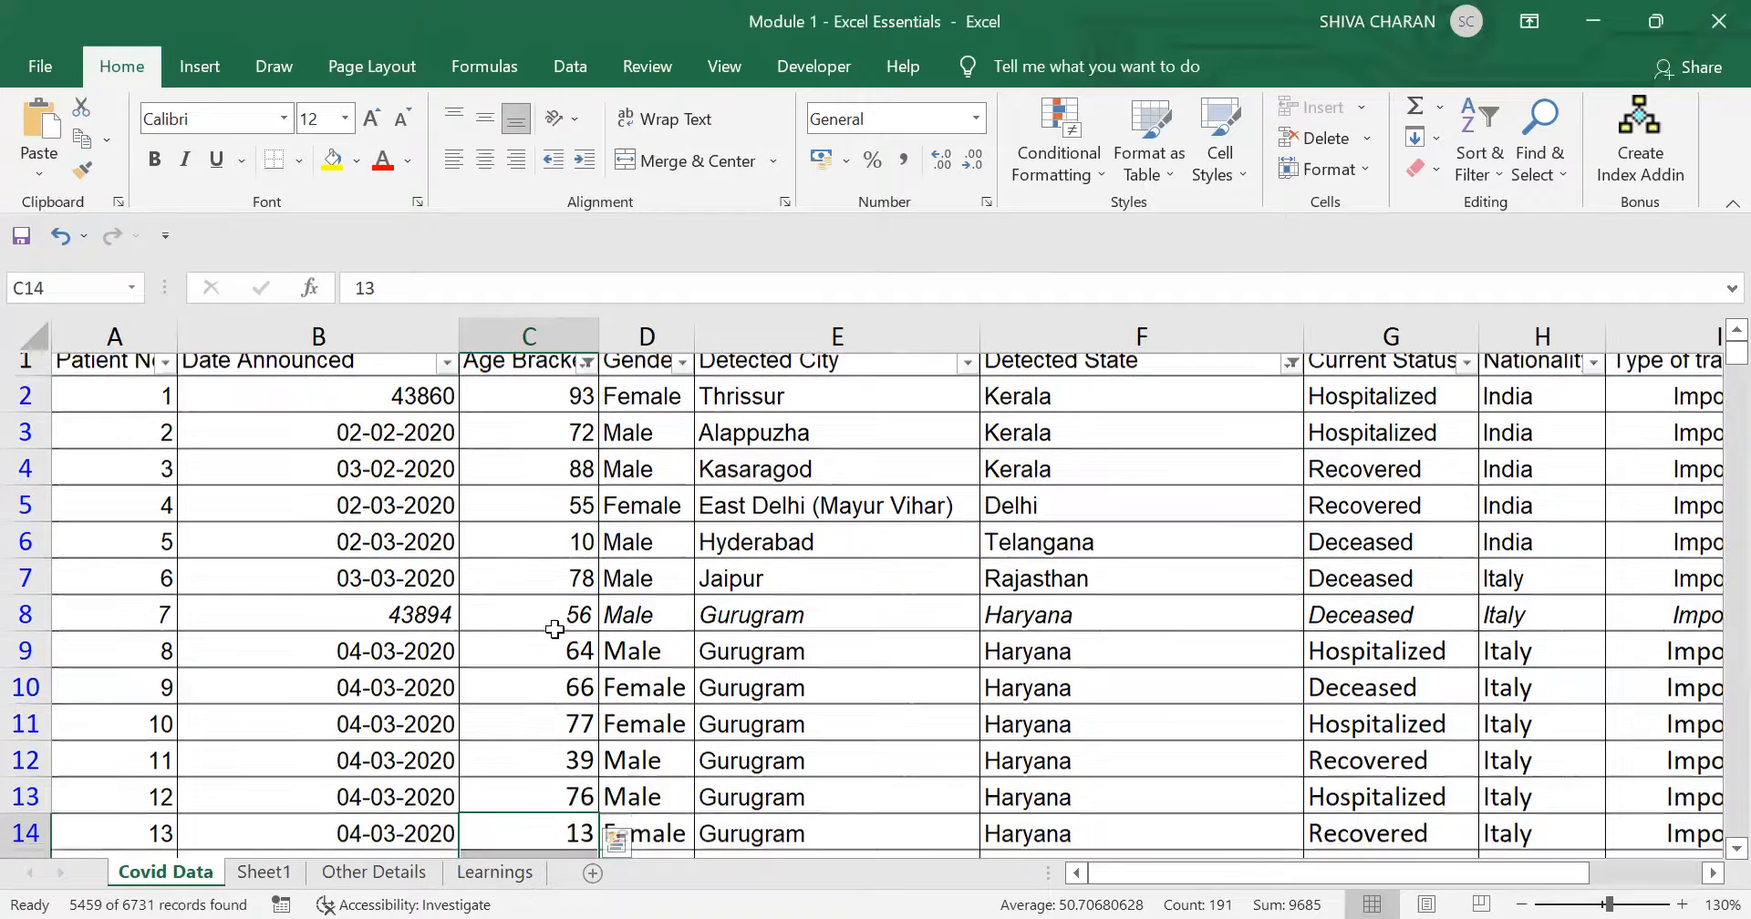
scroll(555, 629, down, 6)
click(560, 628)
scroll(566, 593, up, 10)
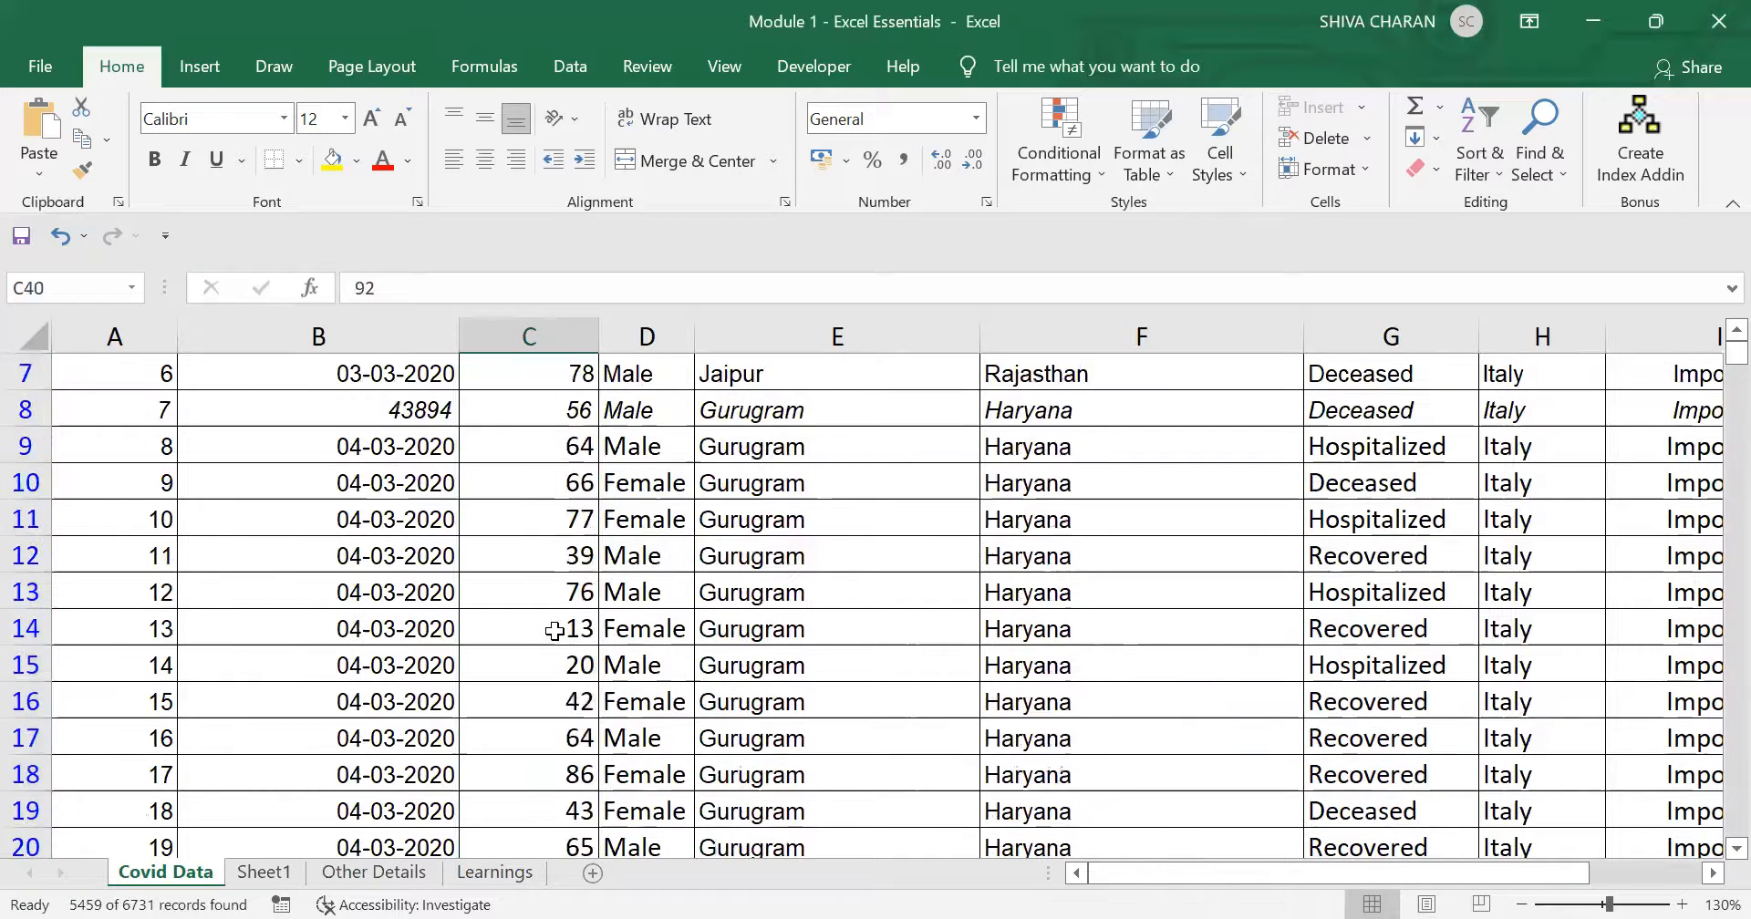
Step: Change the Age Bracket number filter to ages greater than 60, and check the ages in the matching rows
click(588, 376)
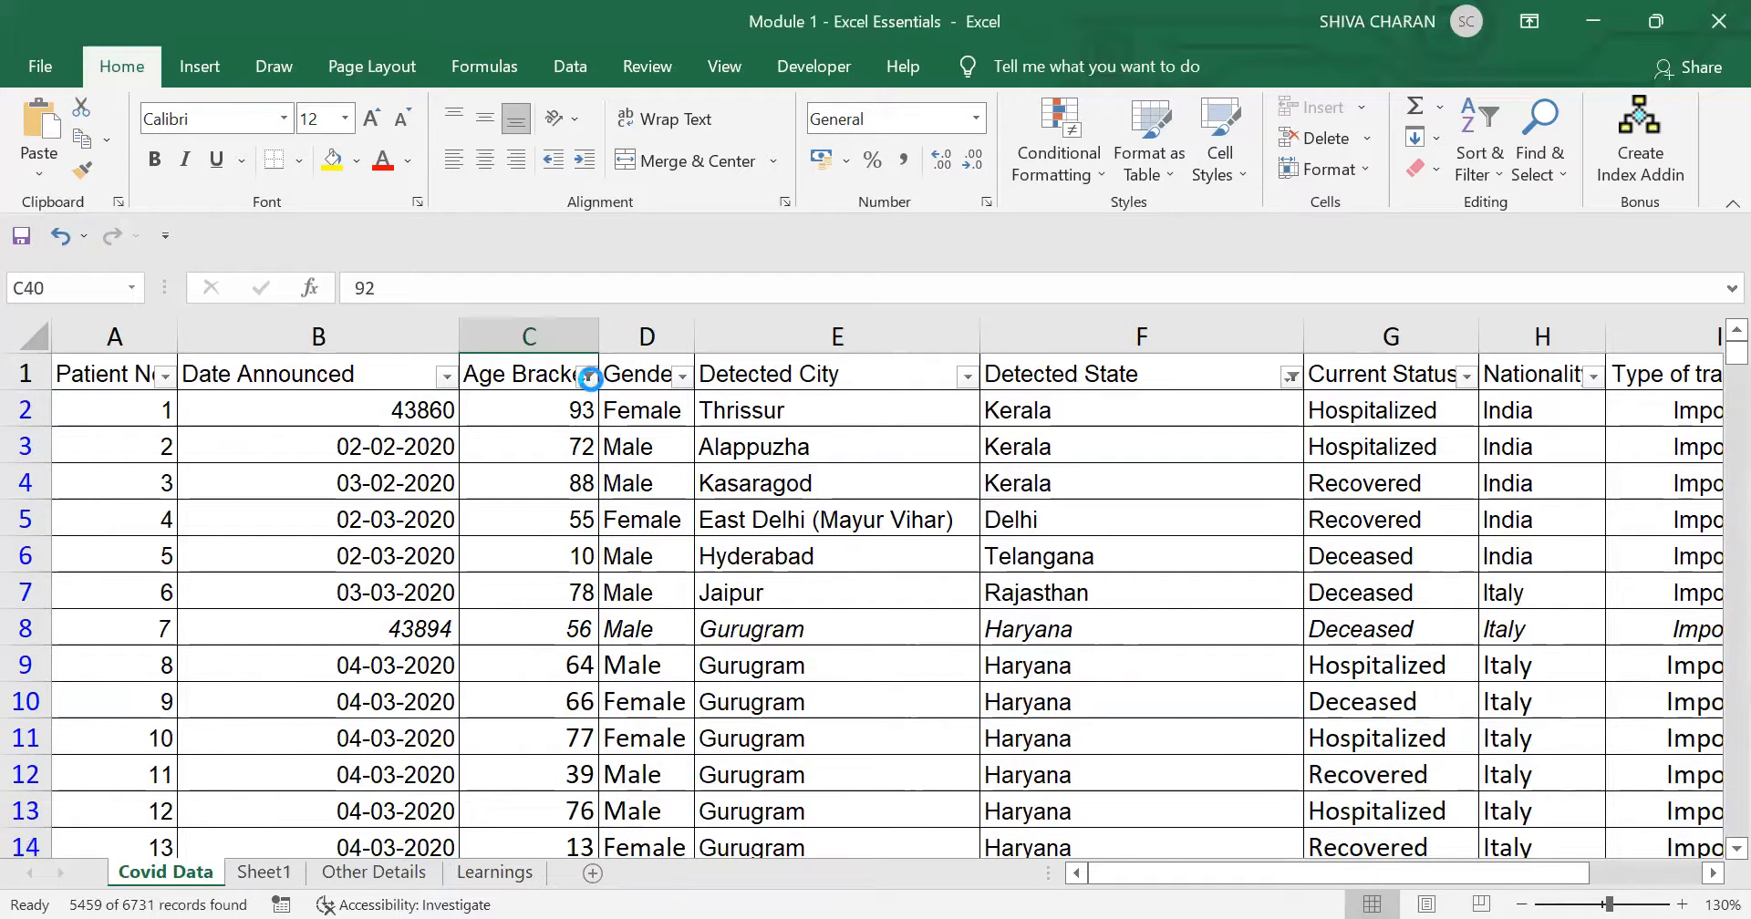
mouse_move(500, 544)
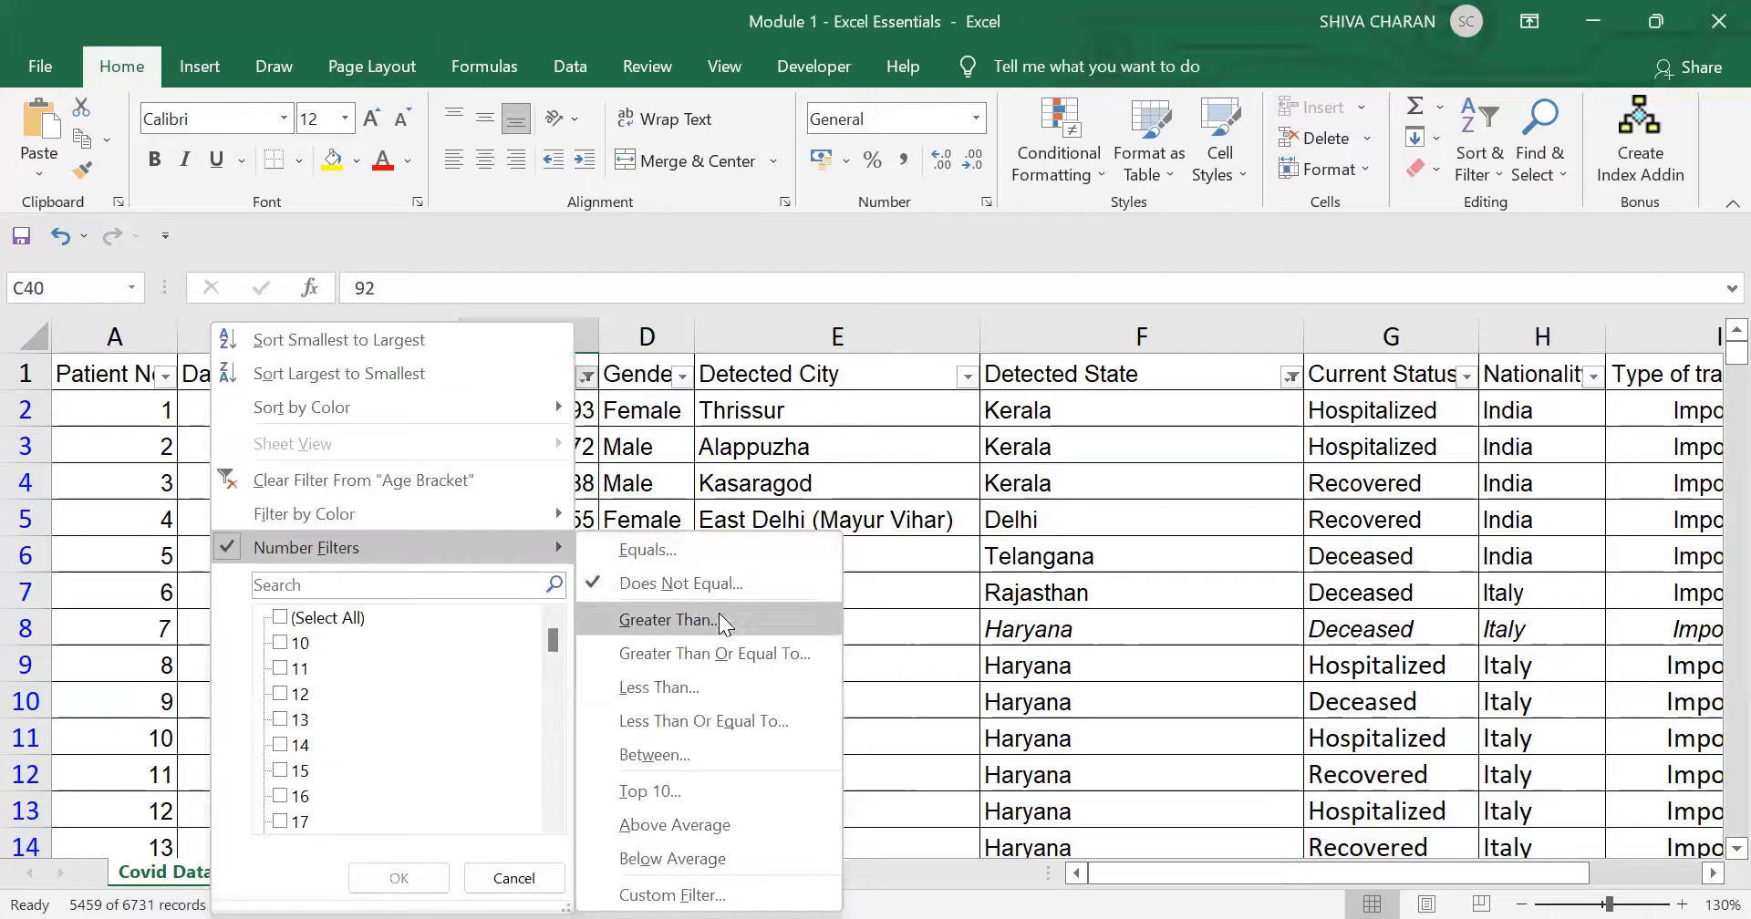
click(839, 627)
text(60)
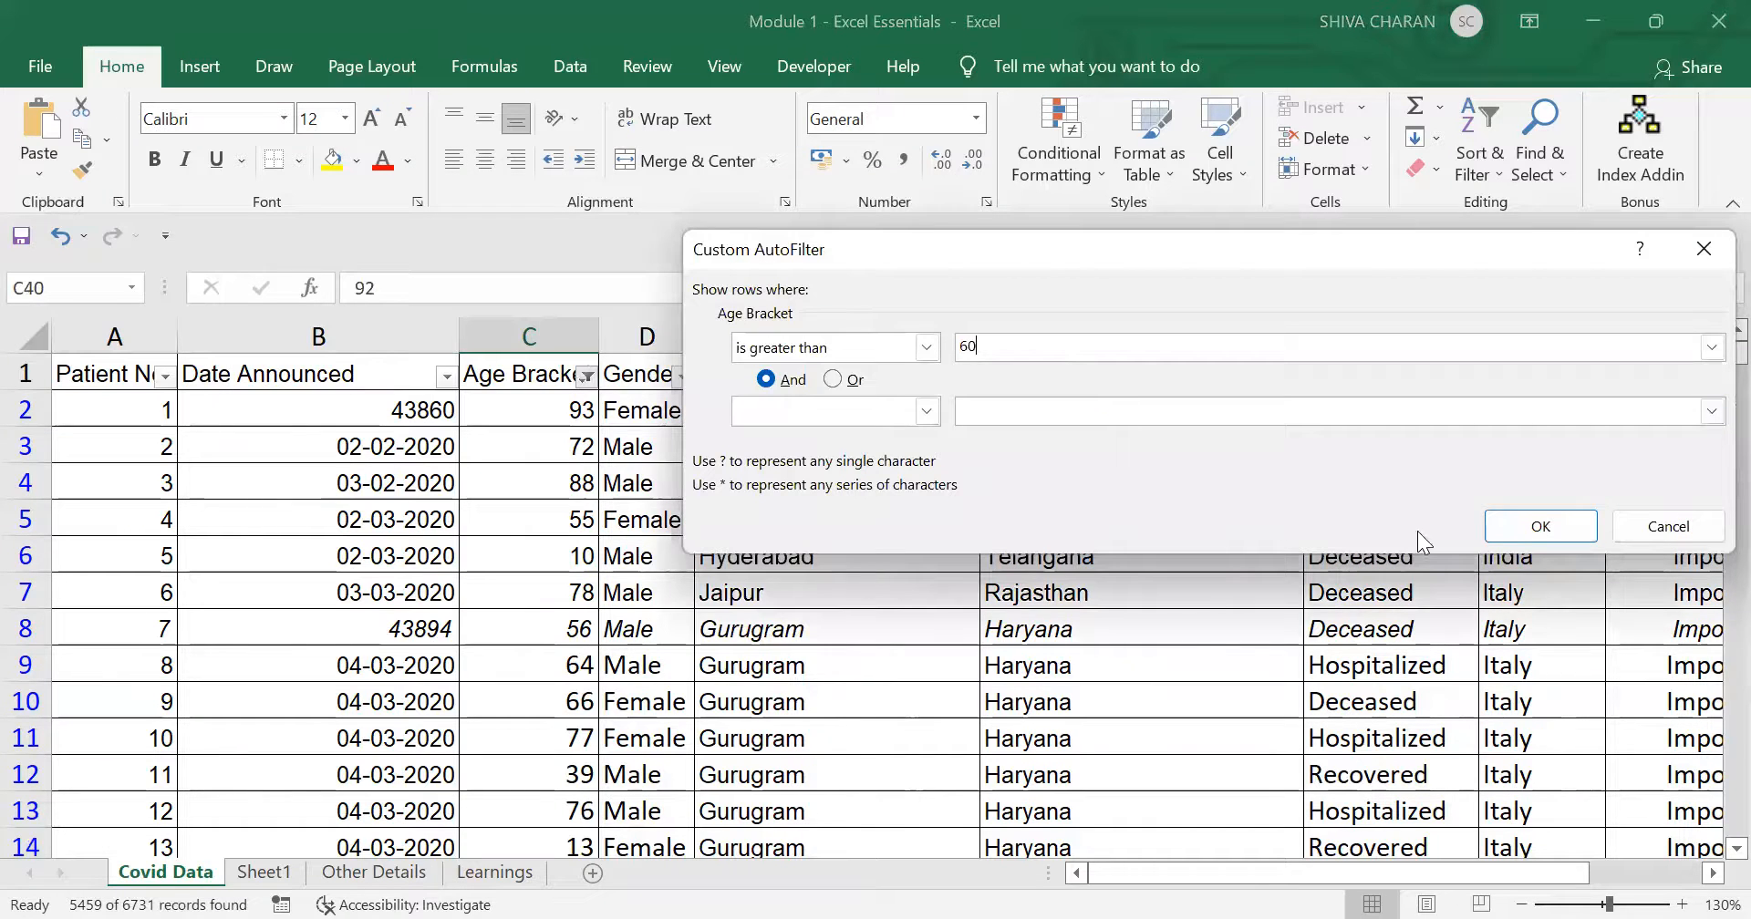
click(1528, 534)
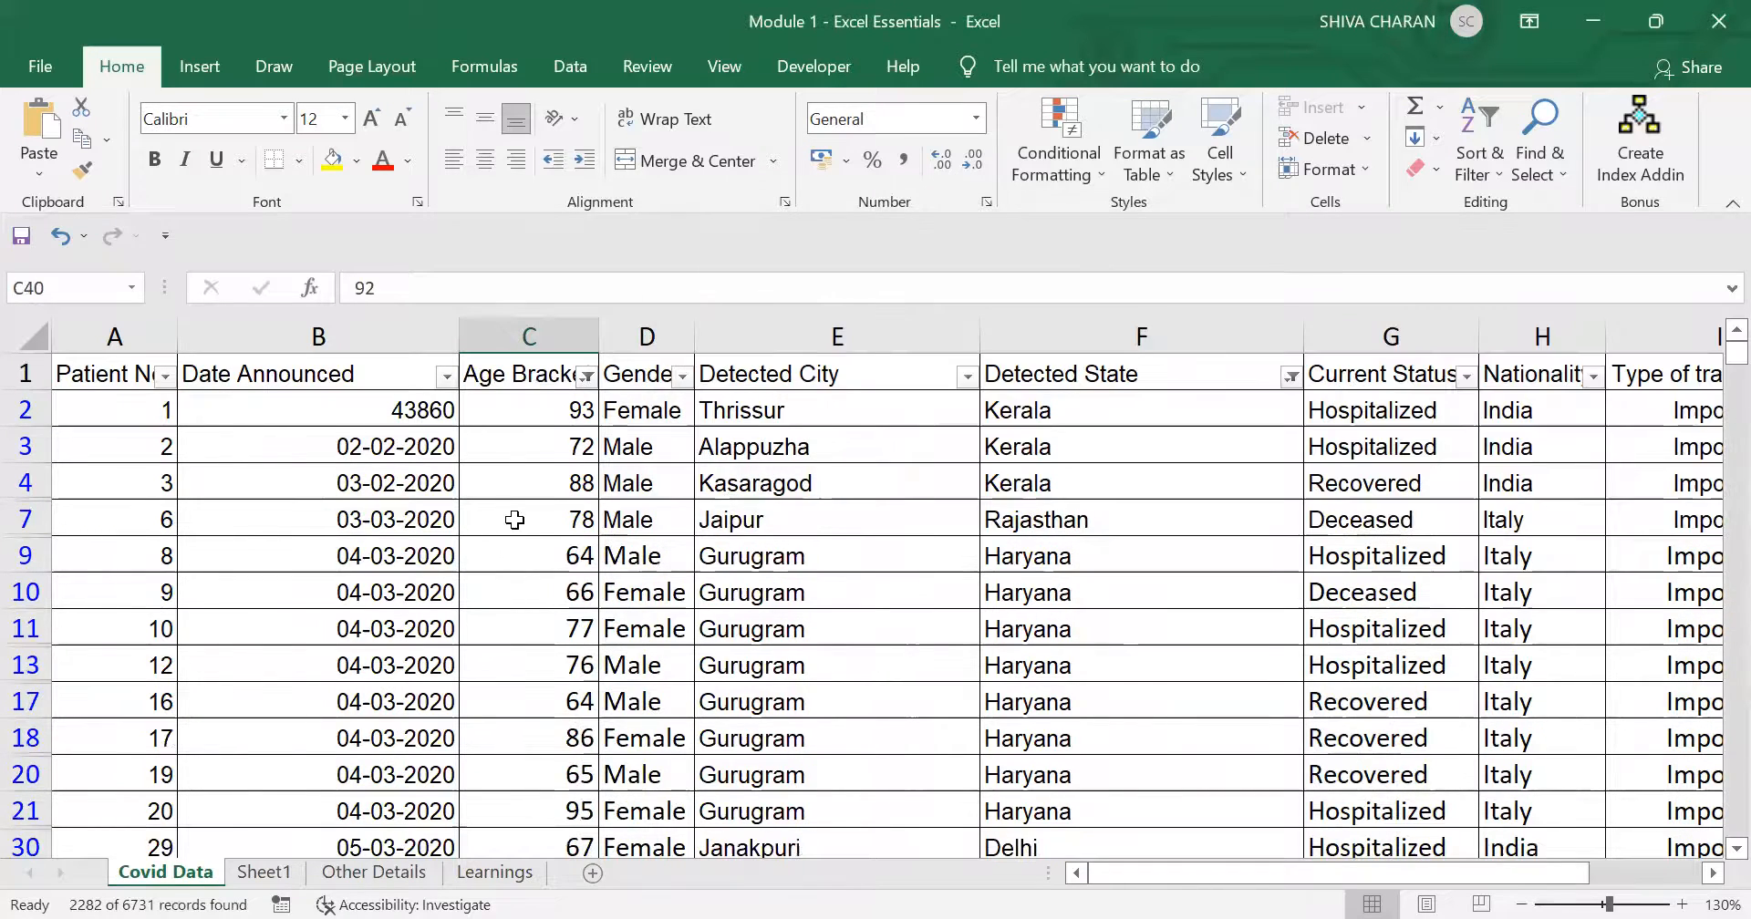
drag(529, 408, 551, 701)
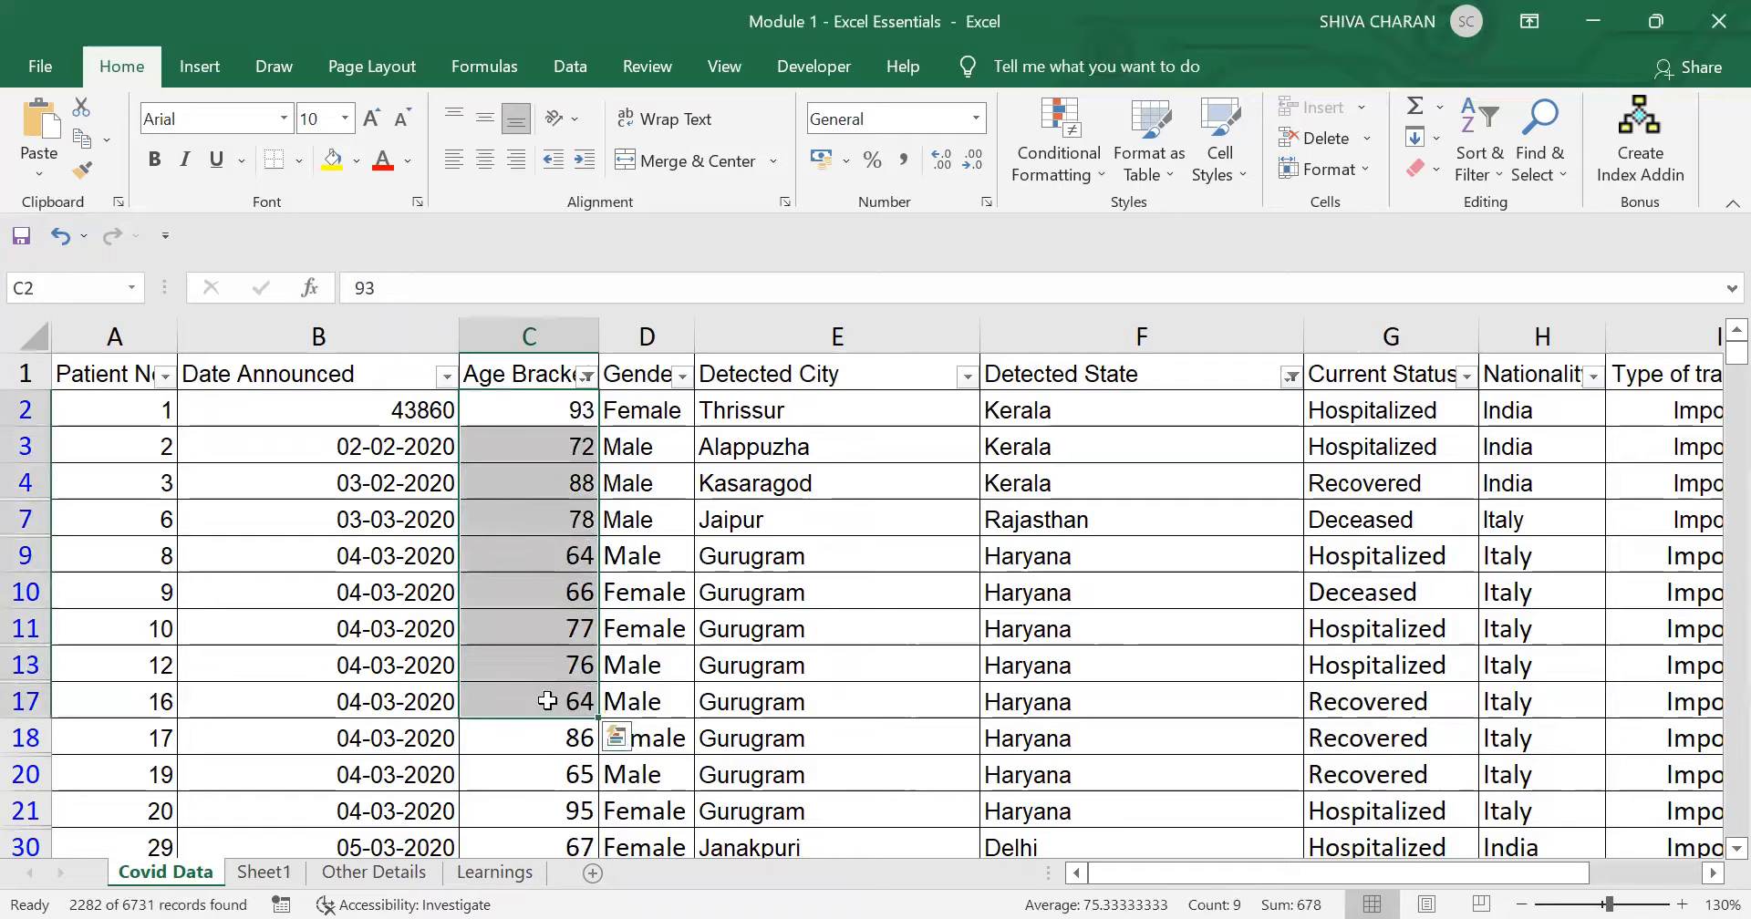
click(551, 700)
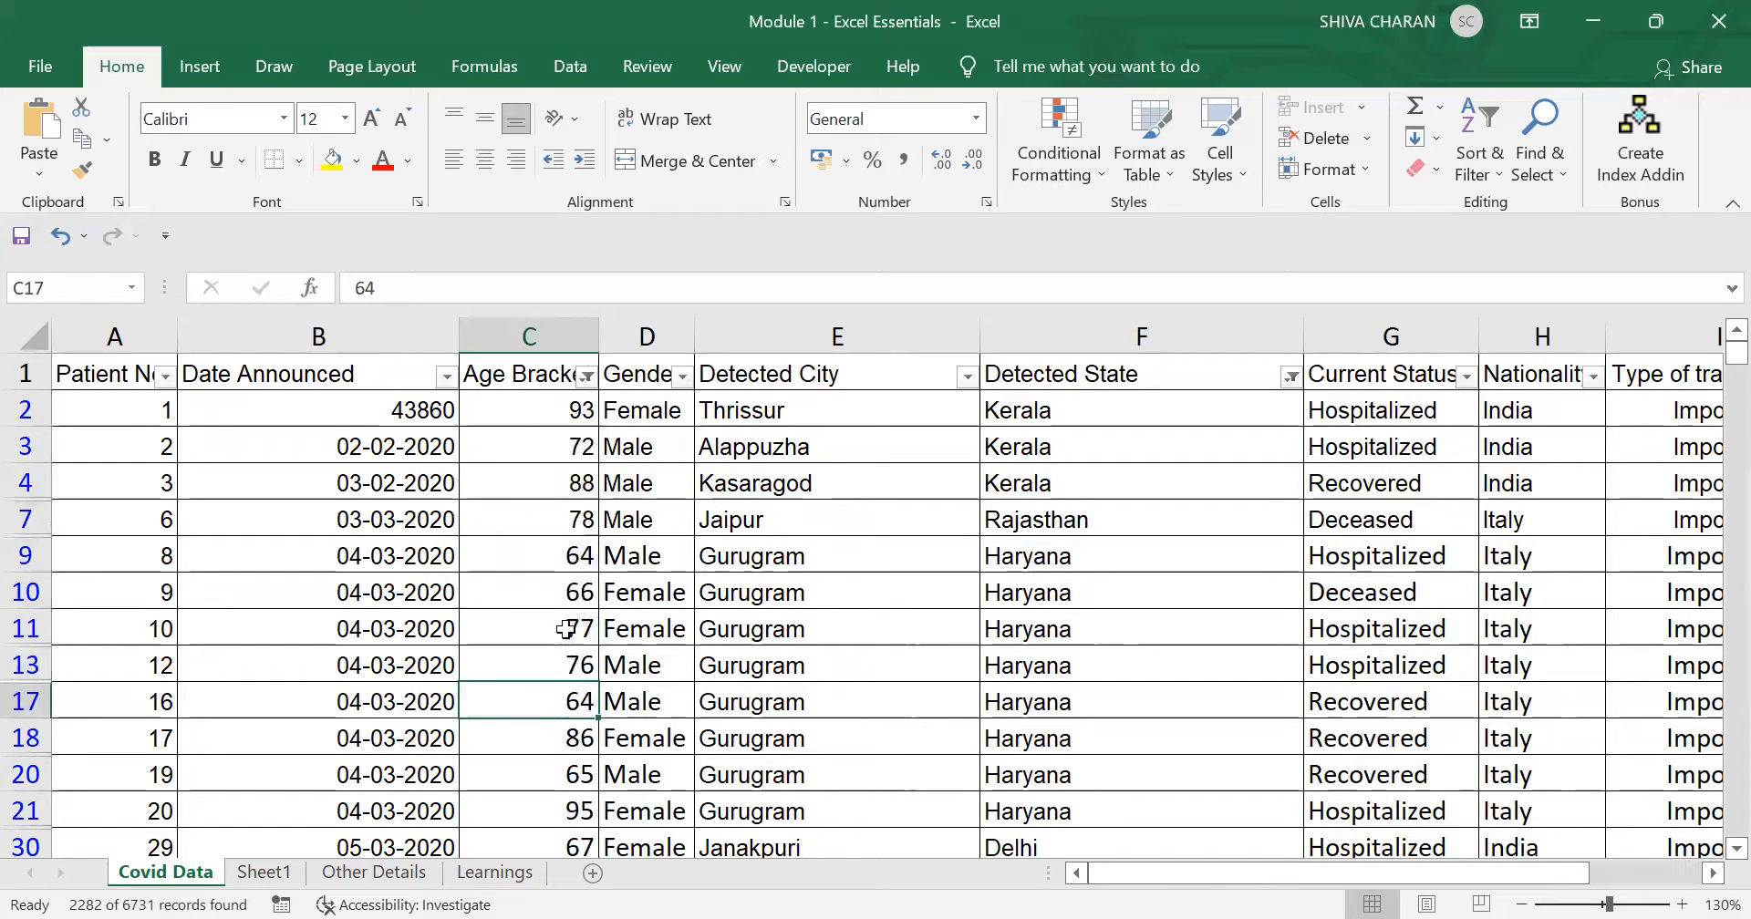
Step: Change the Age Bracket number filter to ages greater than or equal to 60
click(586, 376)
mouse_move(500, 544)
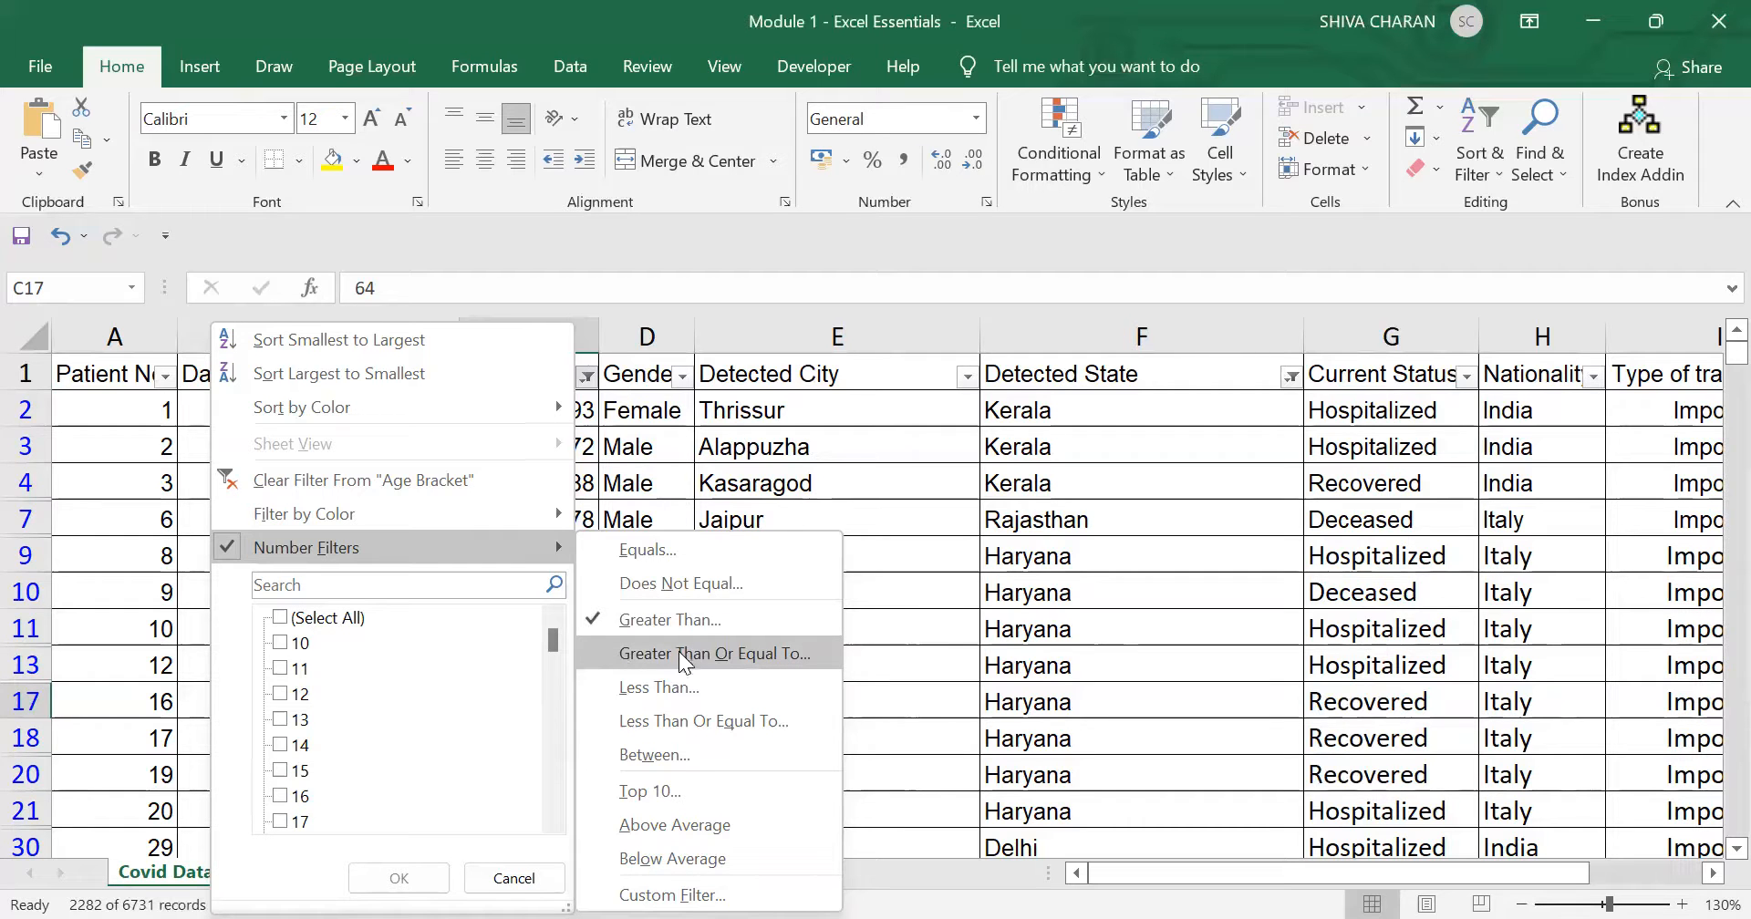
click(714, 653)
text(60)
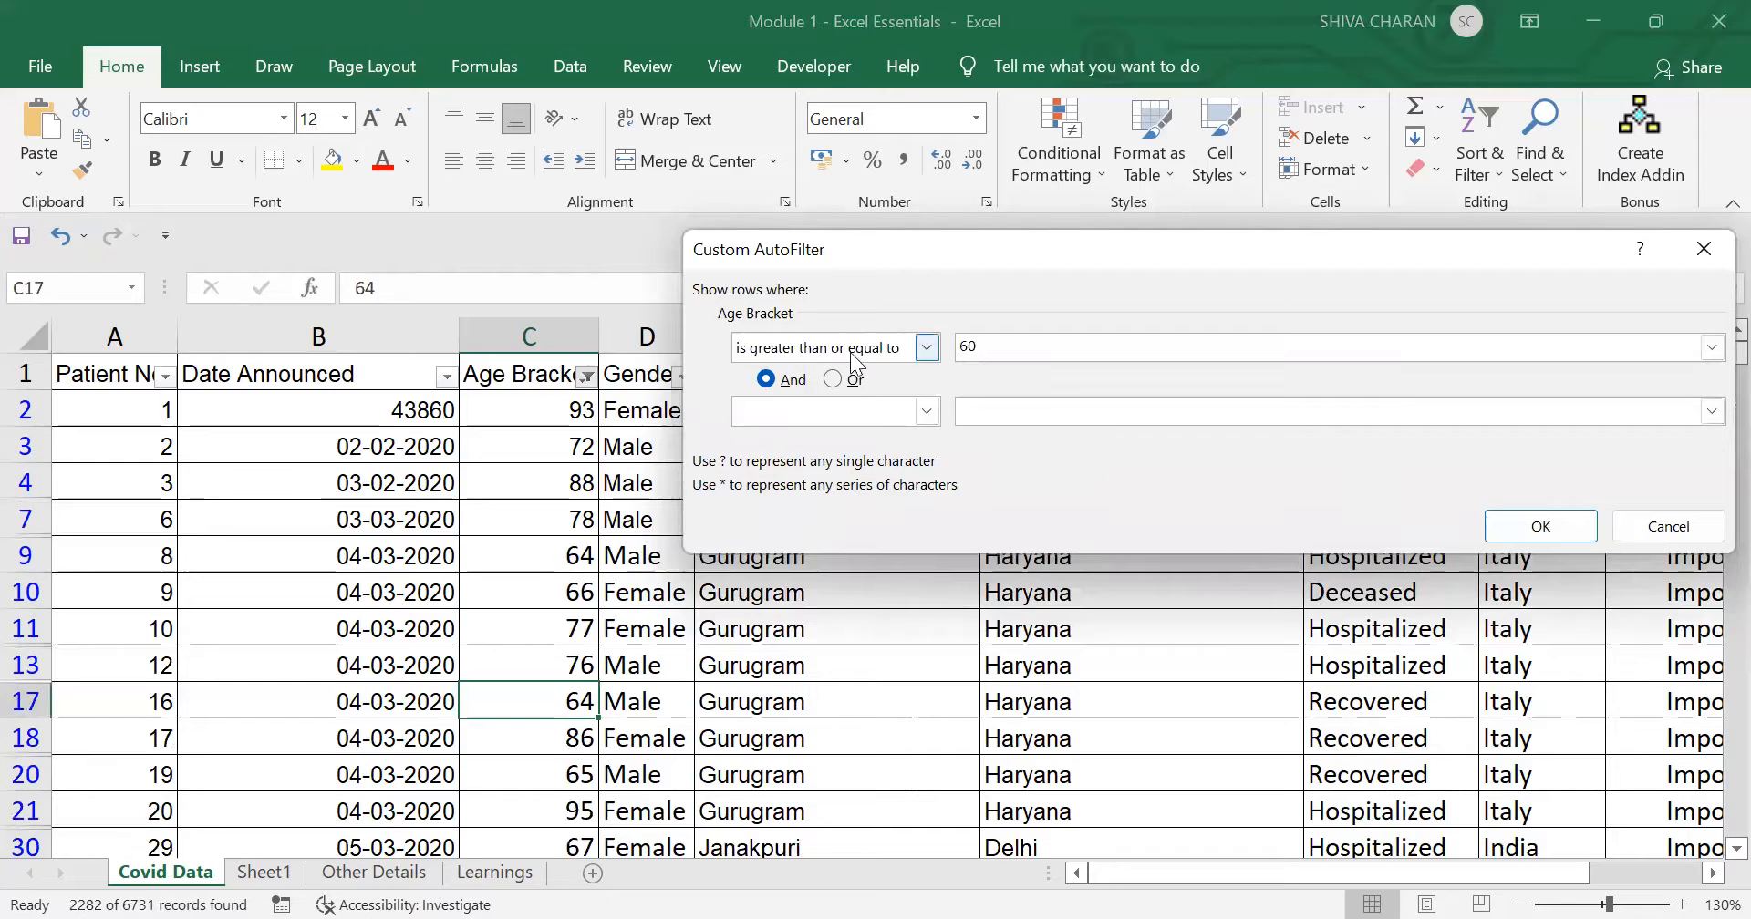
drag(1003, 350, 958, 347)
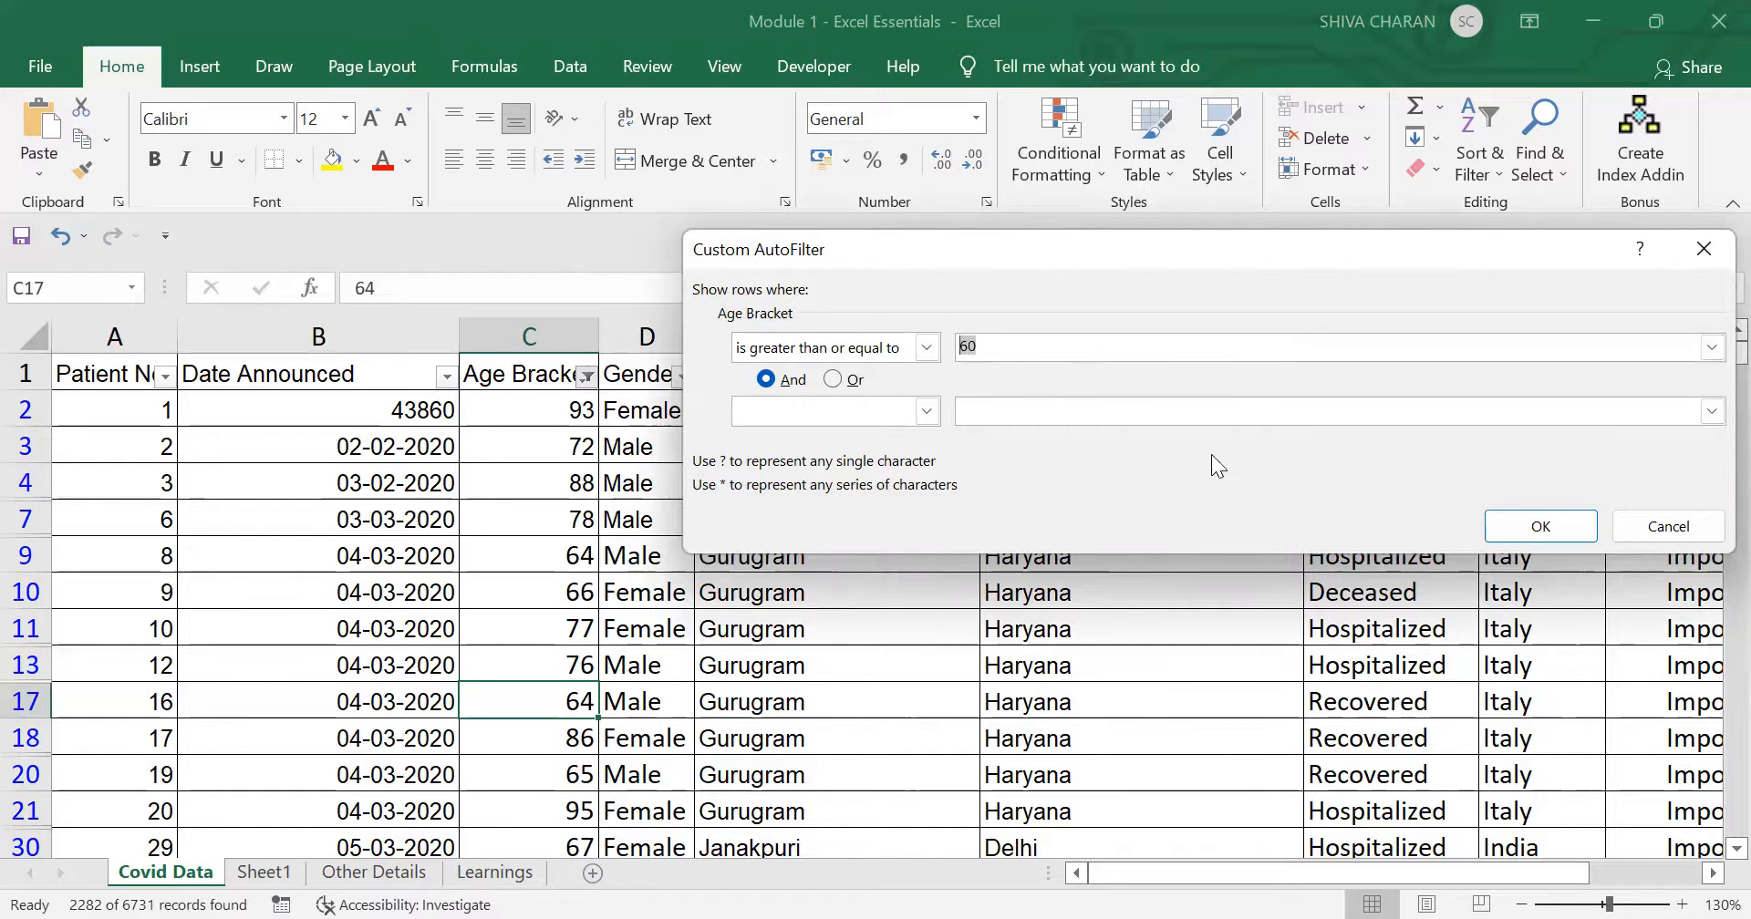
click(1541, 526)
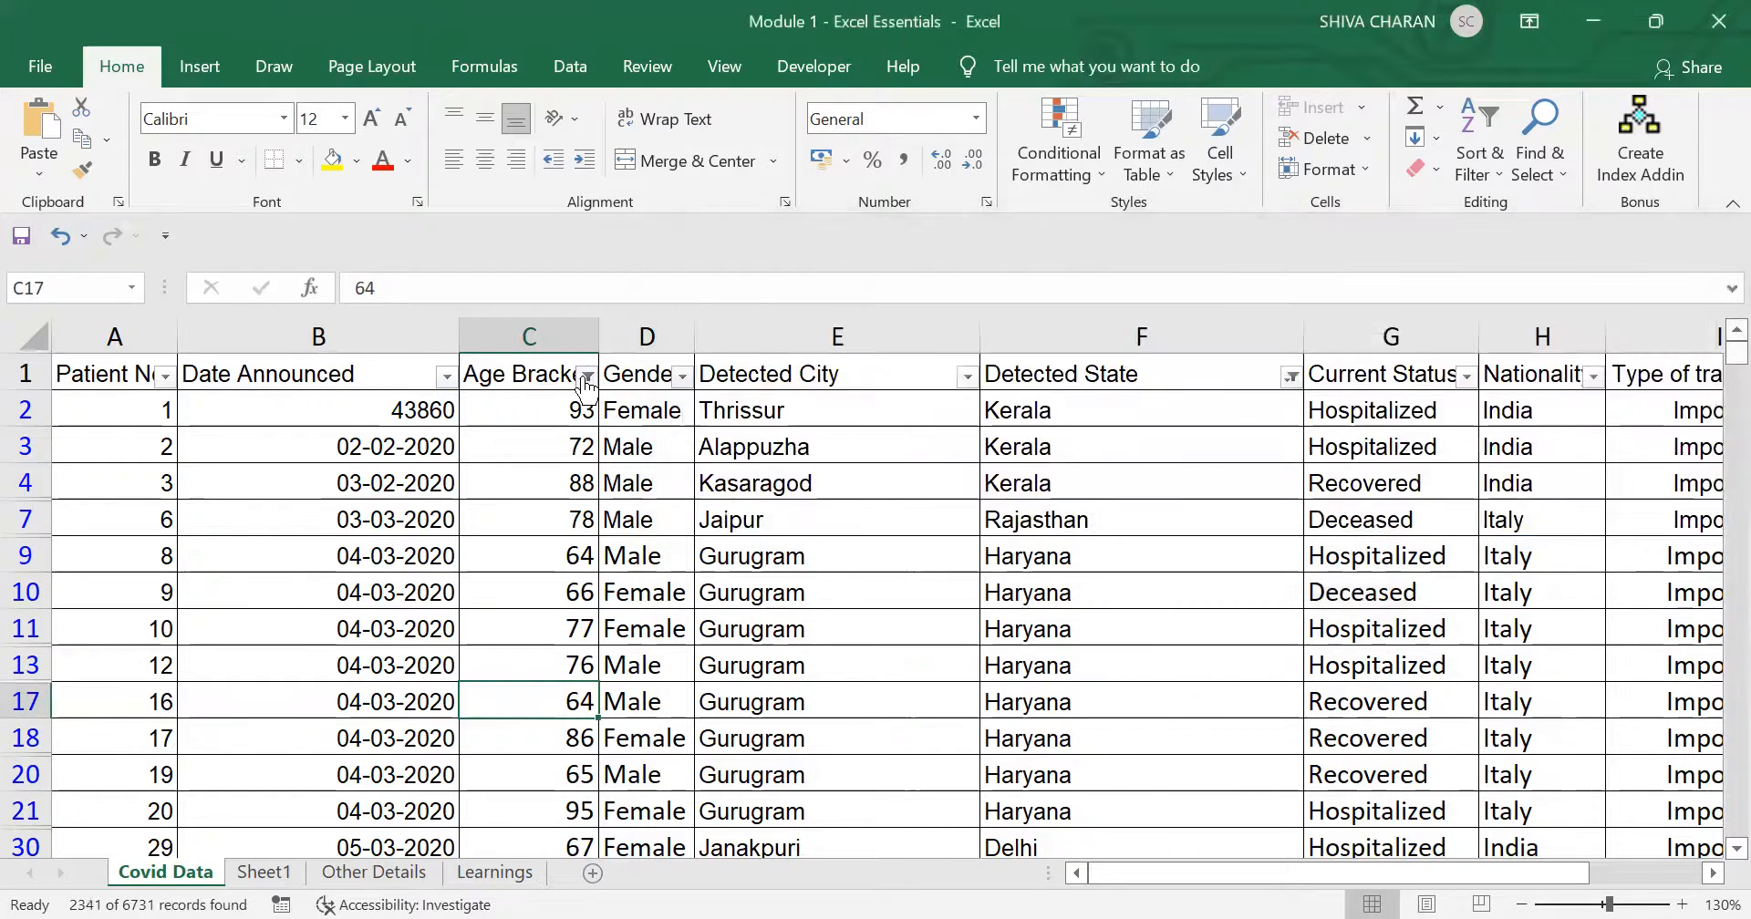
Step: Change the Age Bracket number filter to ages less than 30, and look through the matching rows
click(585, 374)
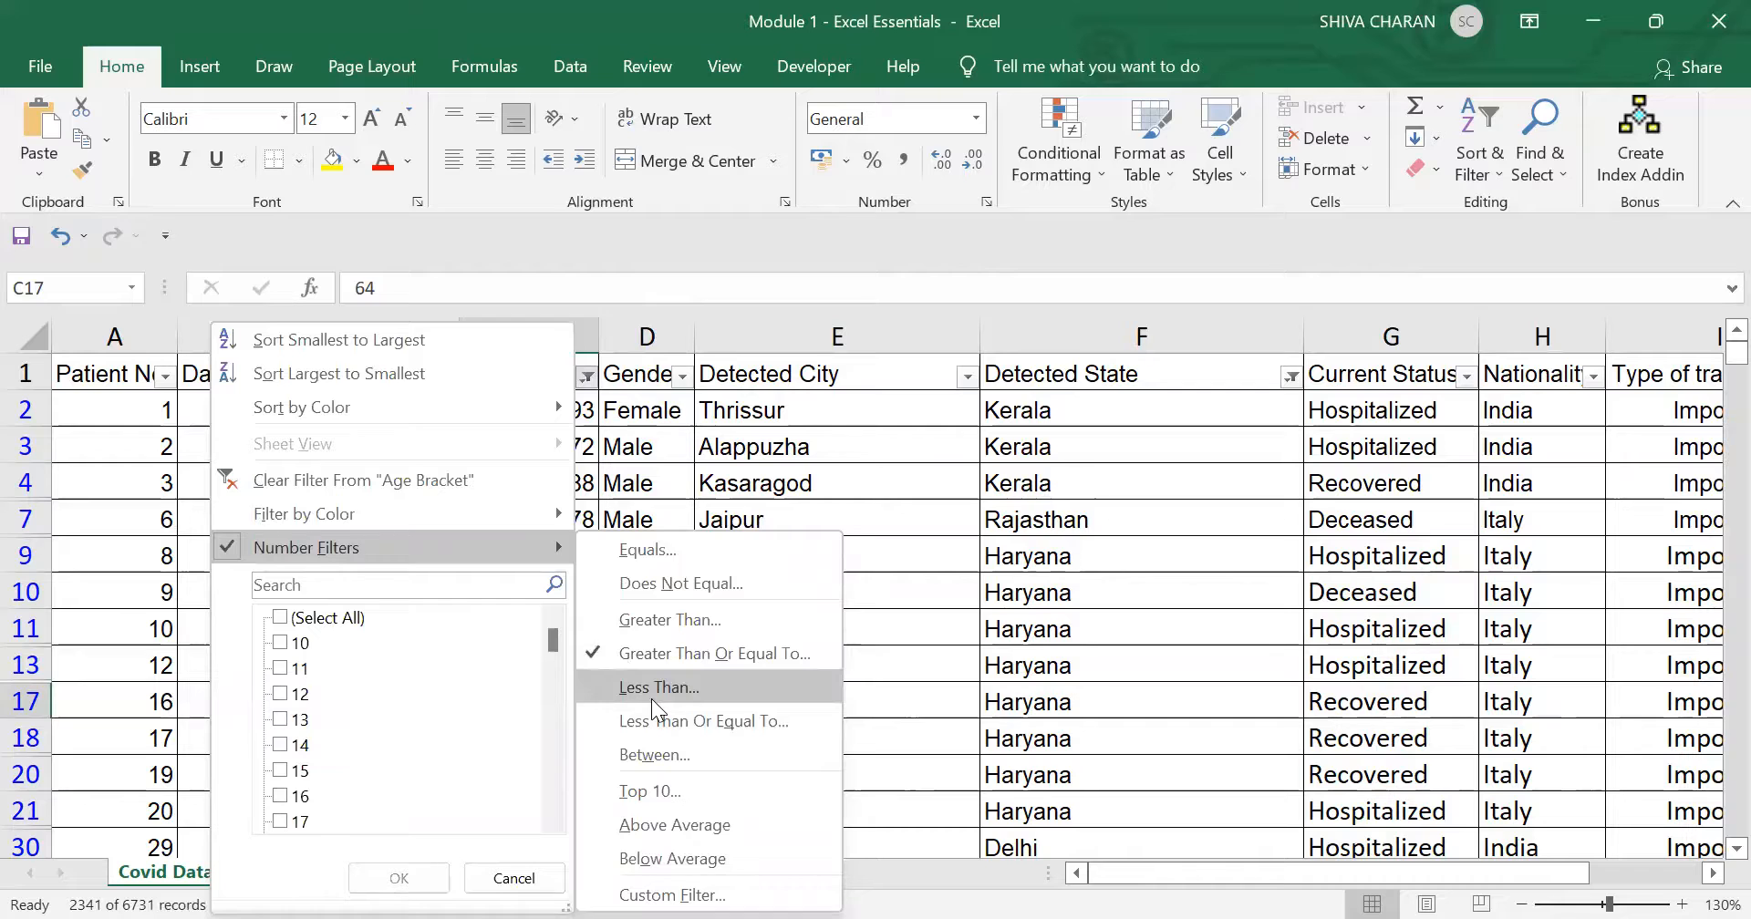
click(693, 688)
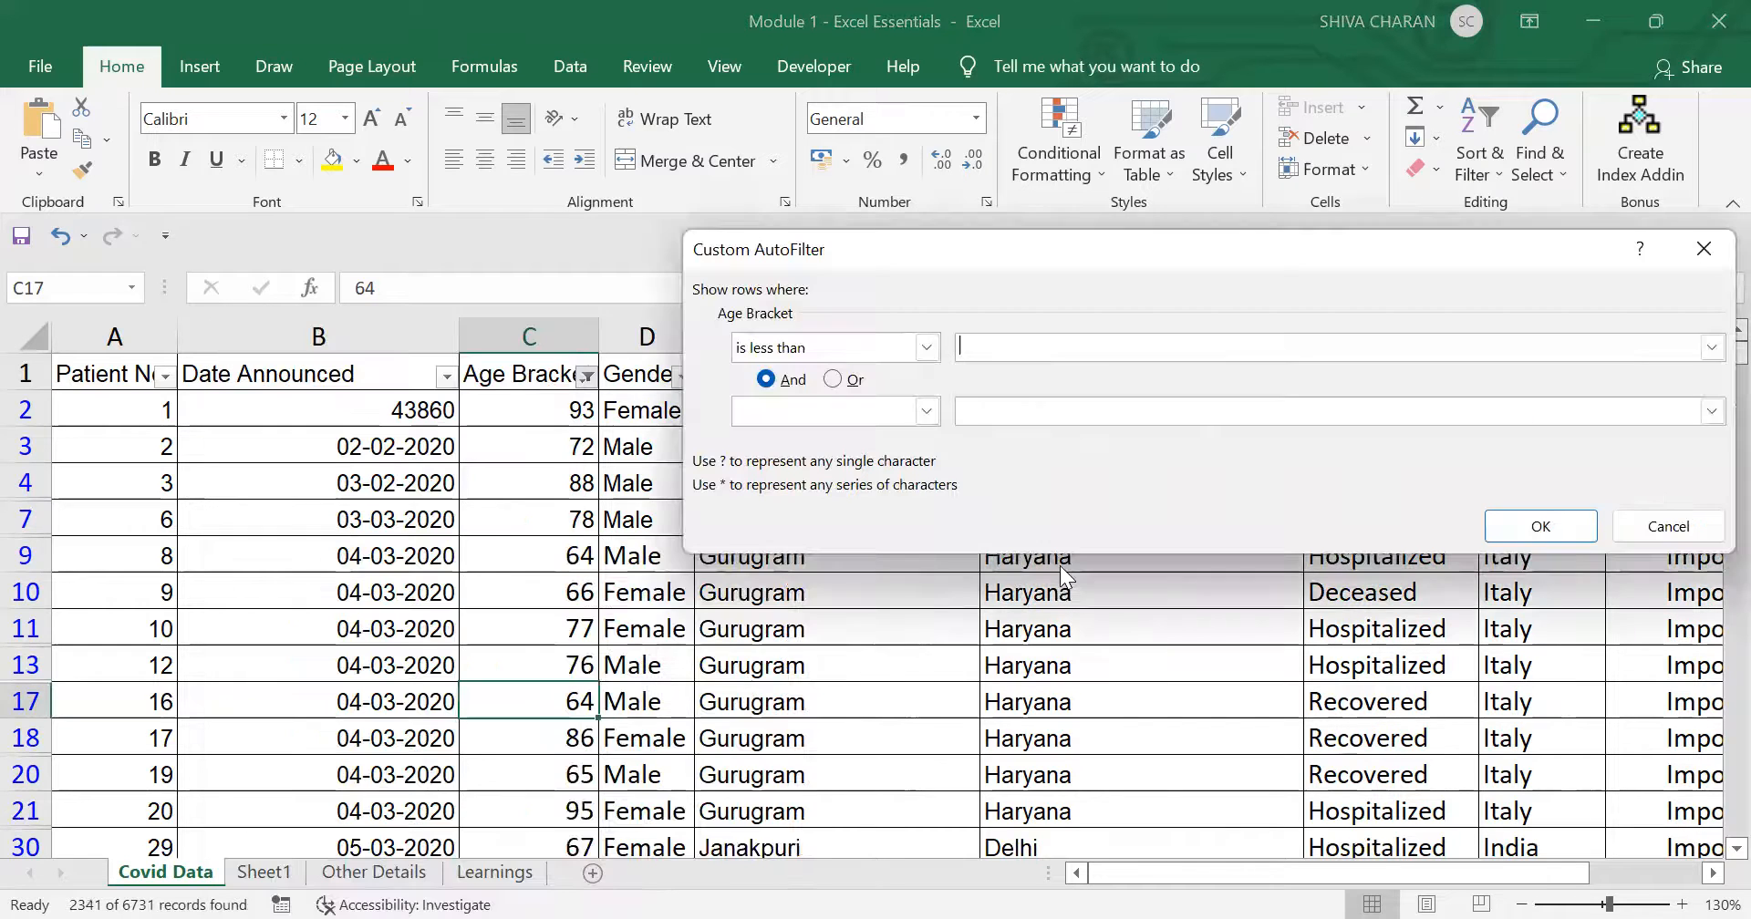
text(30)
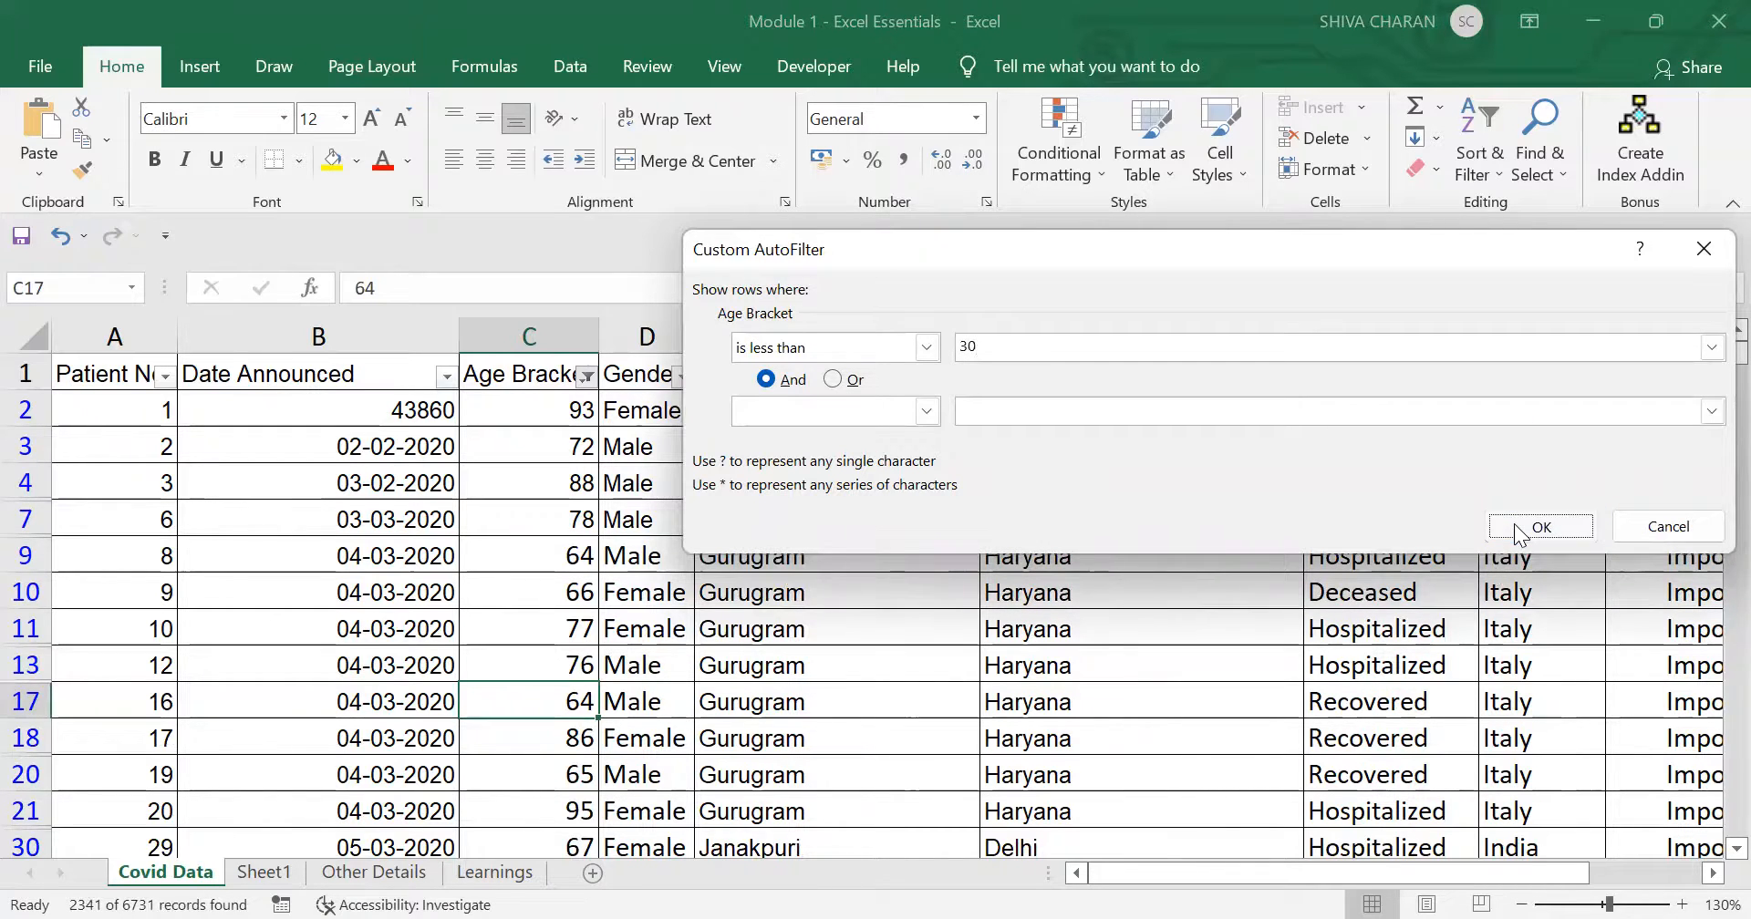
click(1514, 525)
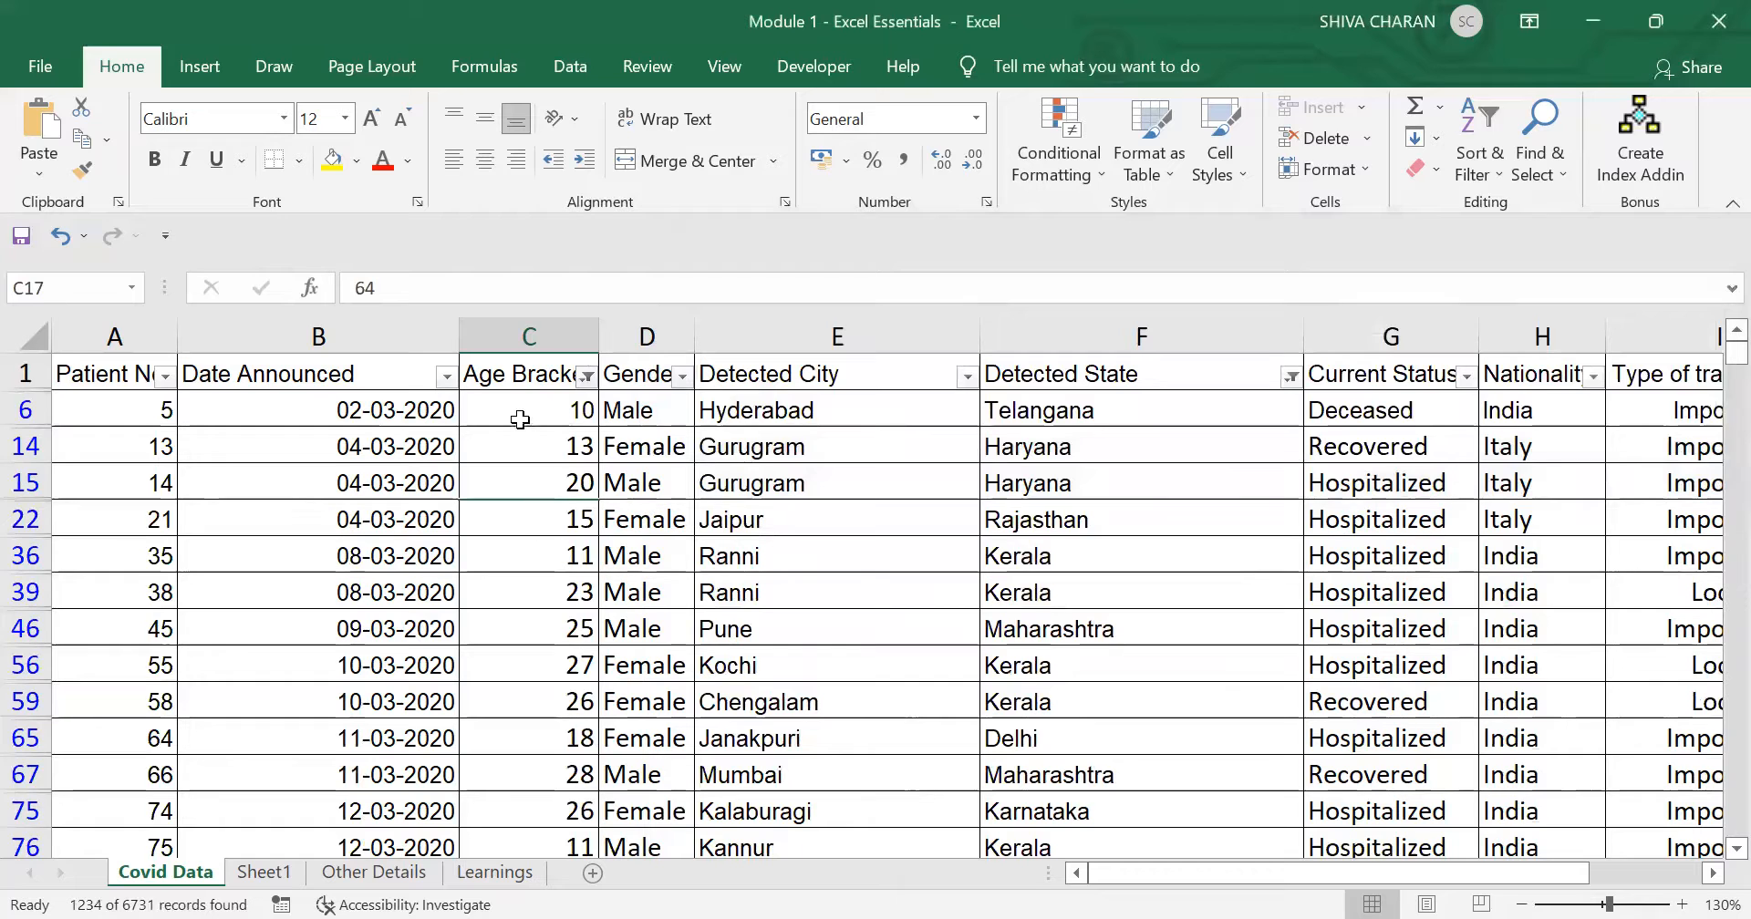
drag(518, 415, 551, 766)
scroll(511, 620, down, 1)
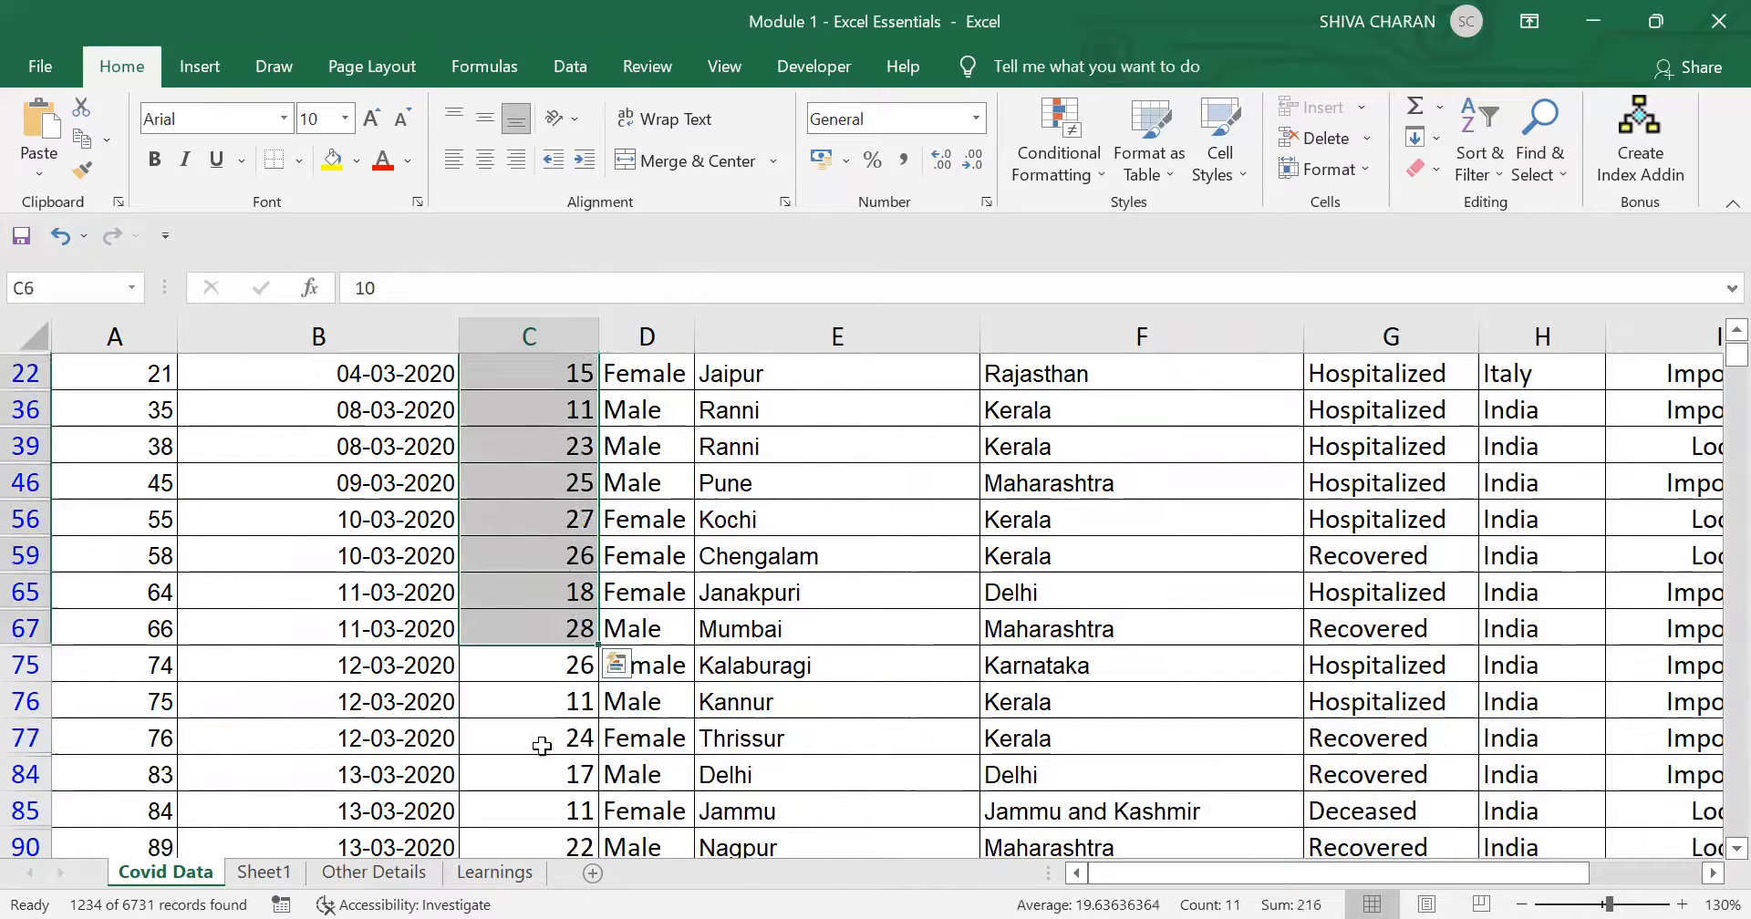
click(543, 741)
scroll(538, 716, up, 1)
Step: Change the Age Bracket number filter to ages less than or equal to 30, and check the rows with age 30
click(588, 377)
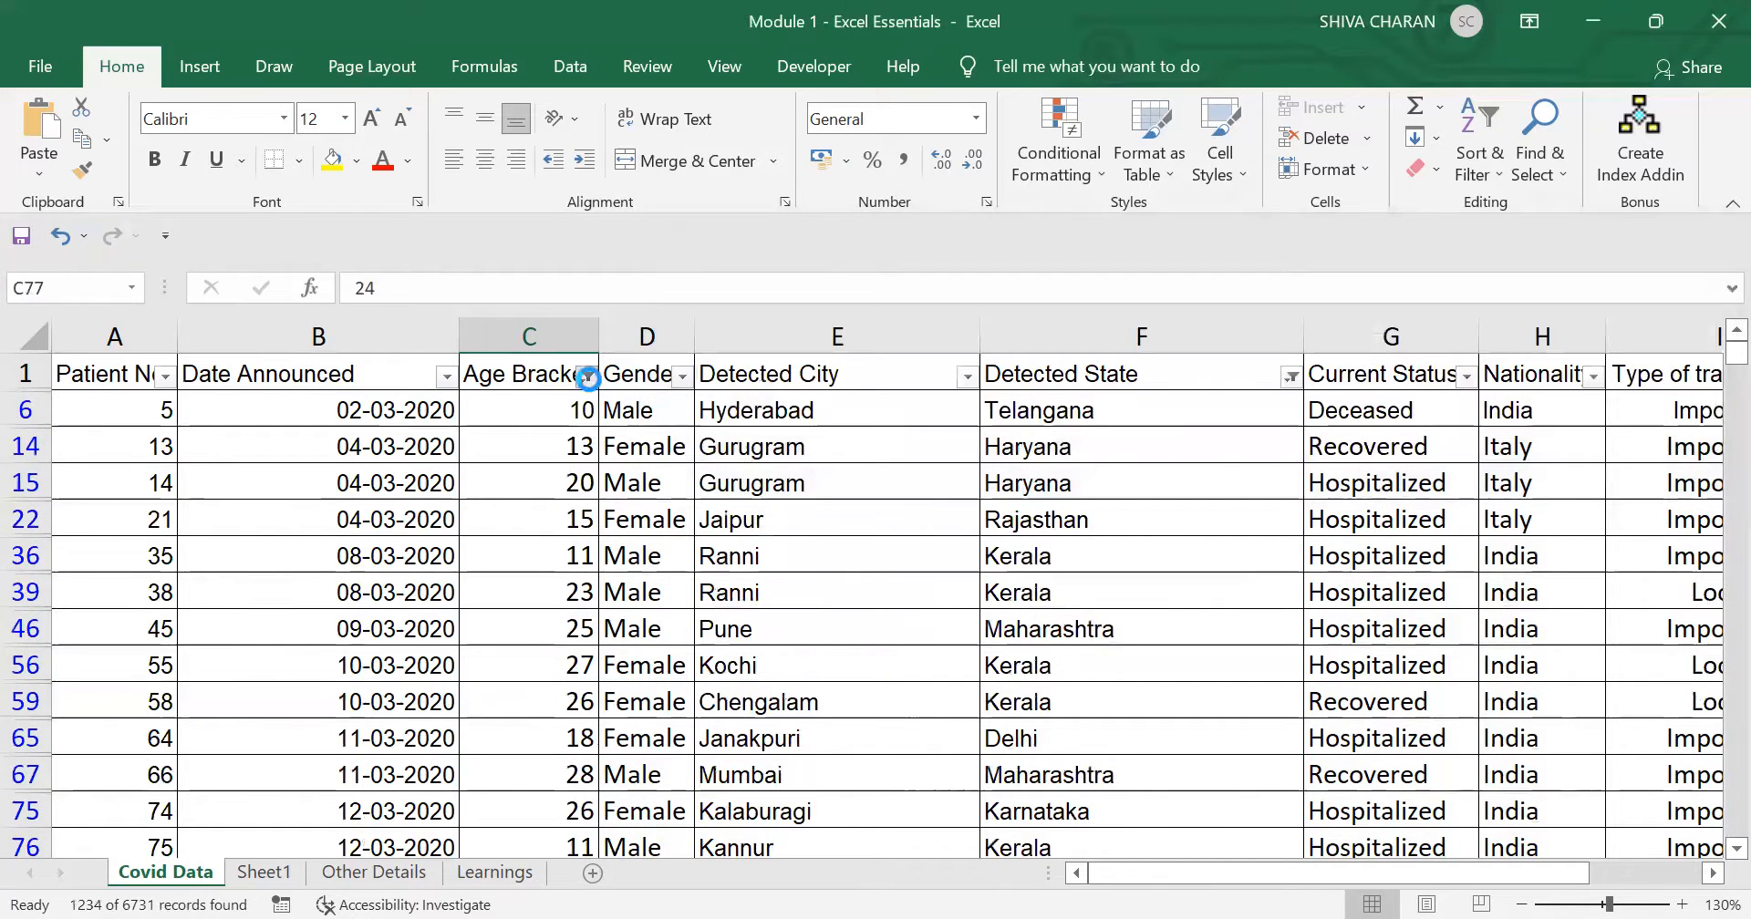
mouse_move(544, 554)
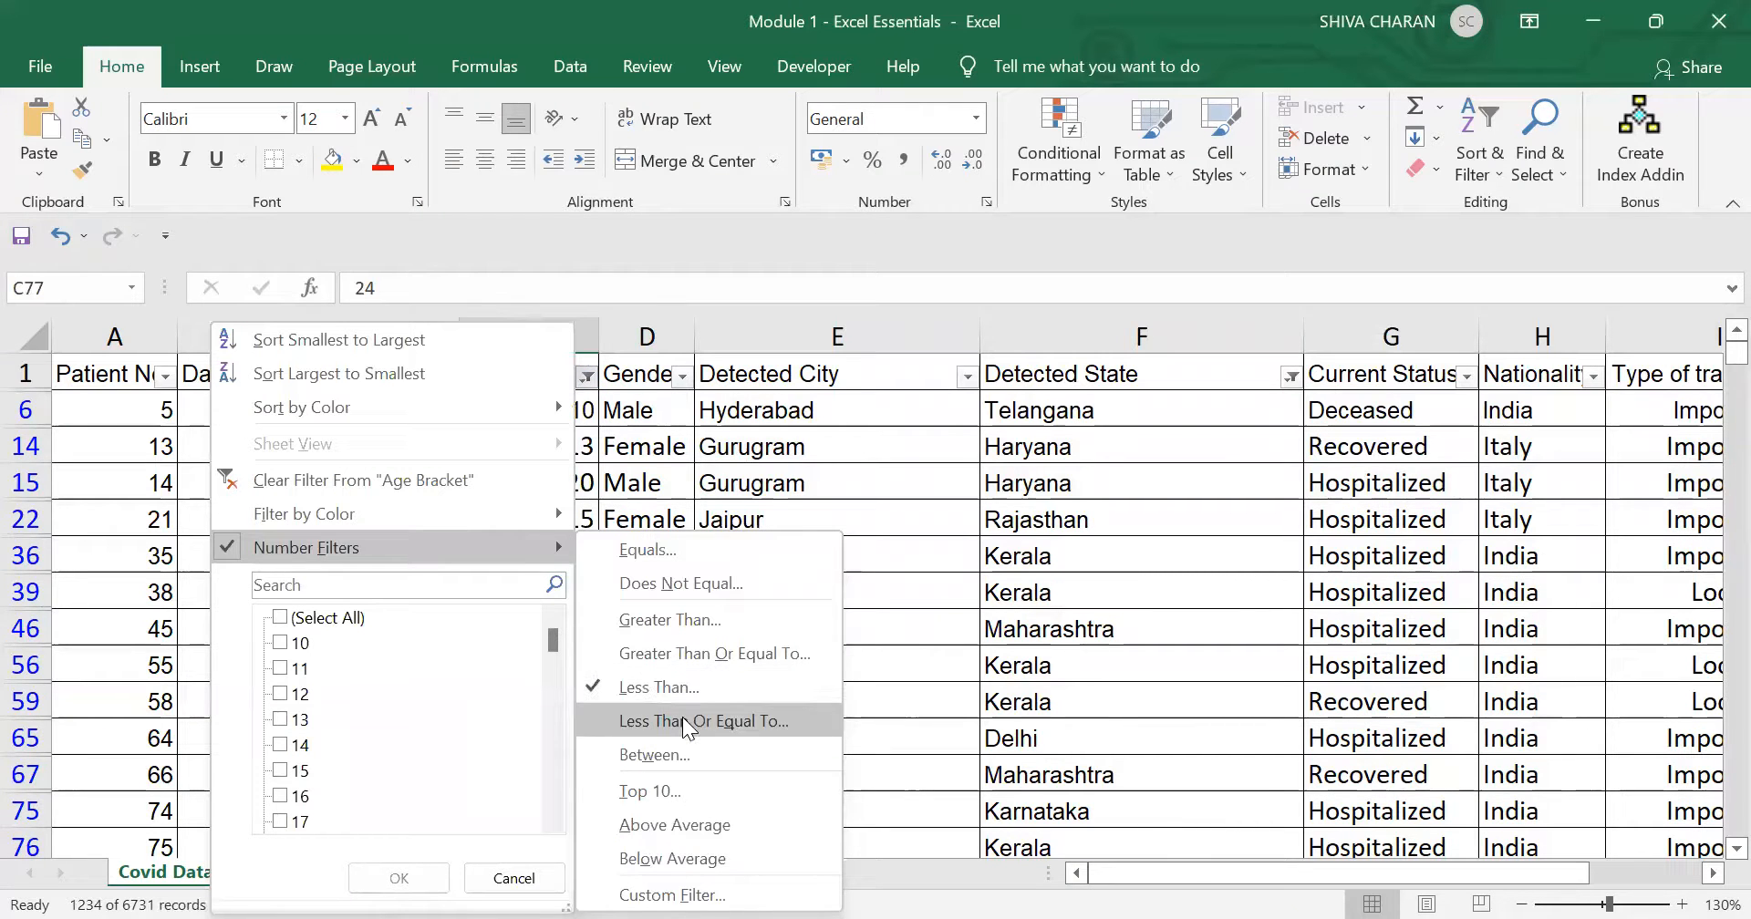
text(3)
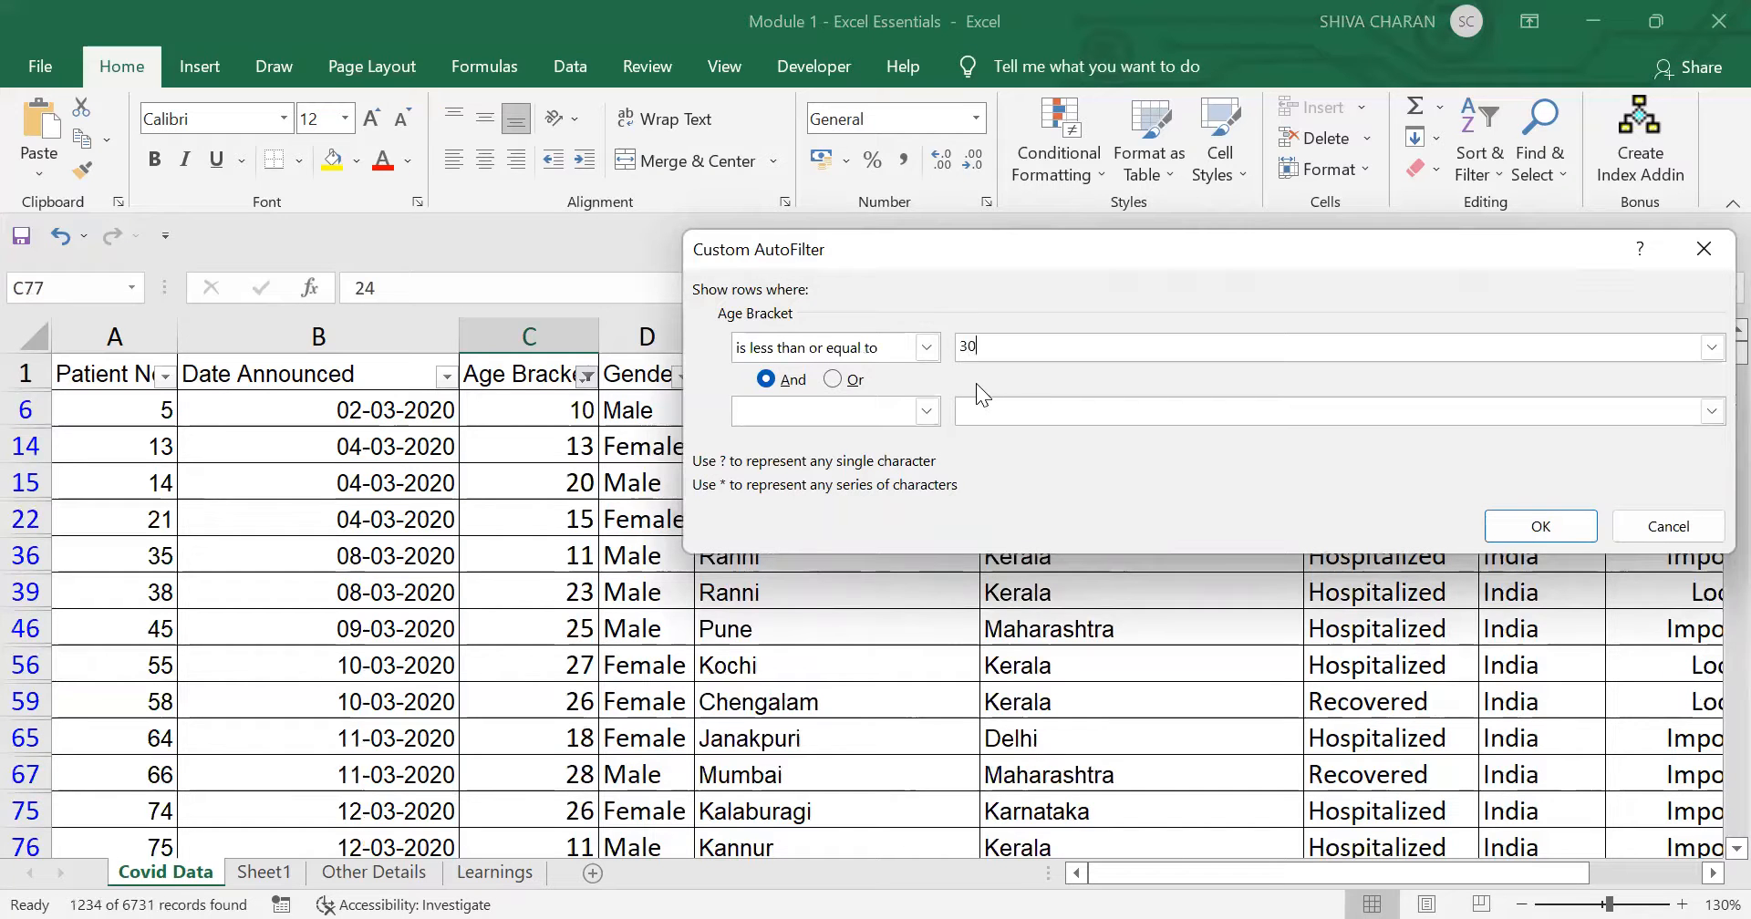
text(0)
click(1542, 527)
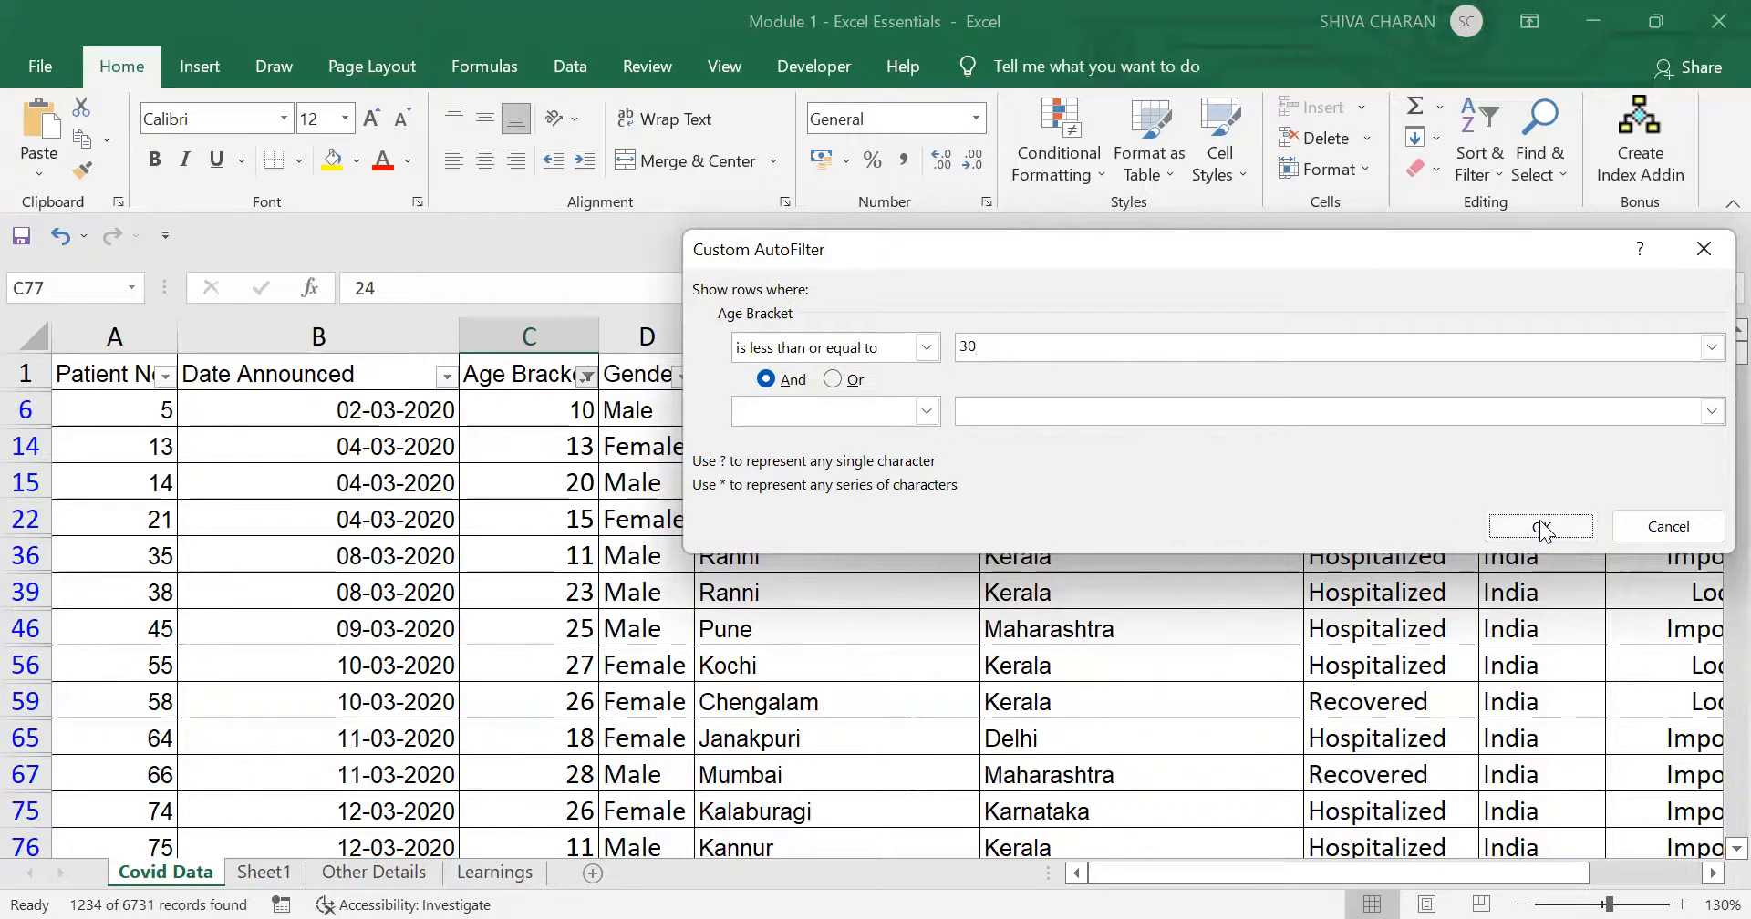
click(584, 701)
click(566, 635)
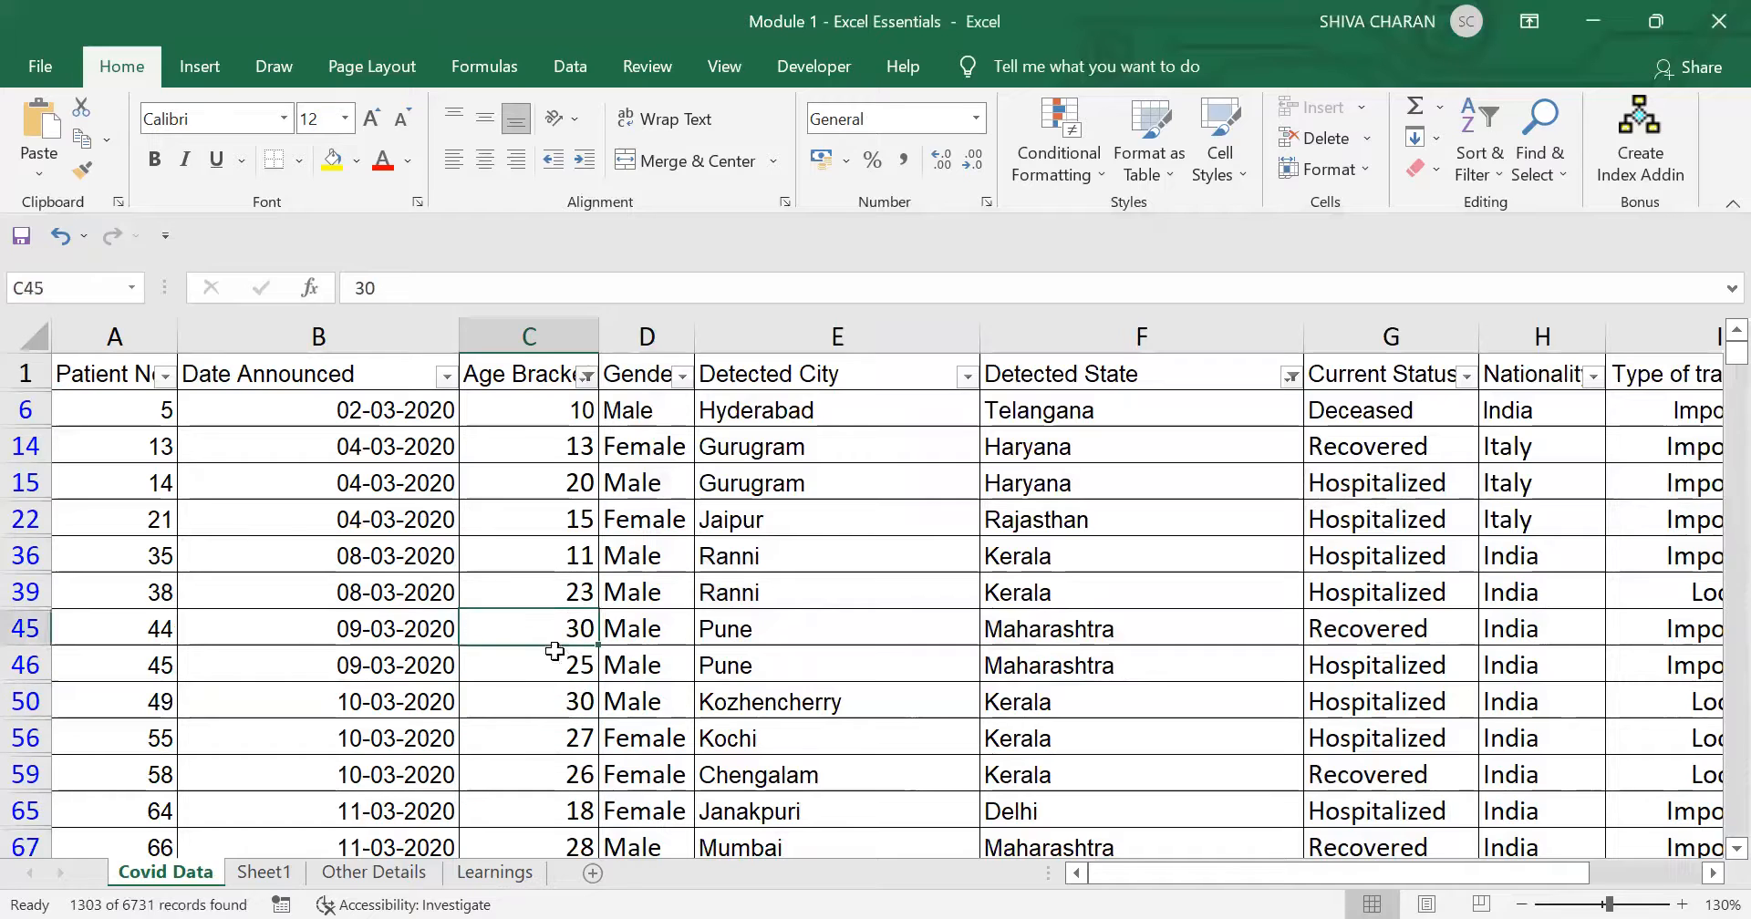
Step: Change the Age Bracket number filter to ages between 30 and 35, and look through the matching rows
click(543, 707)
click(584, 377)
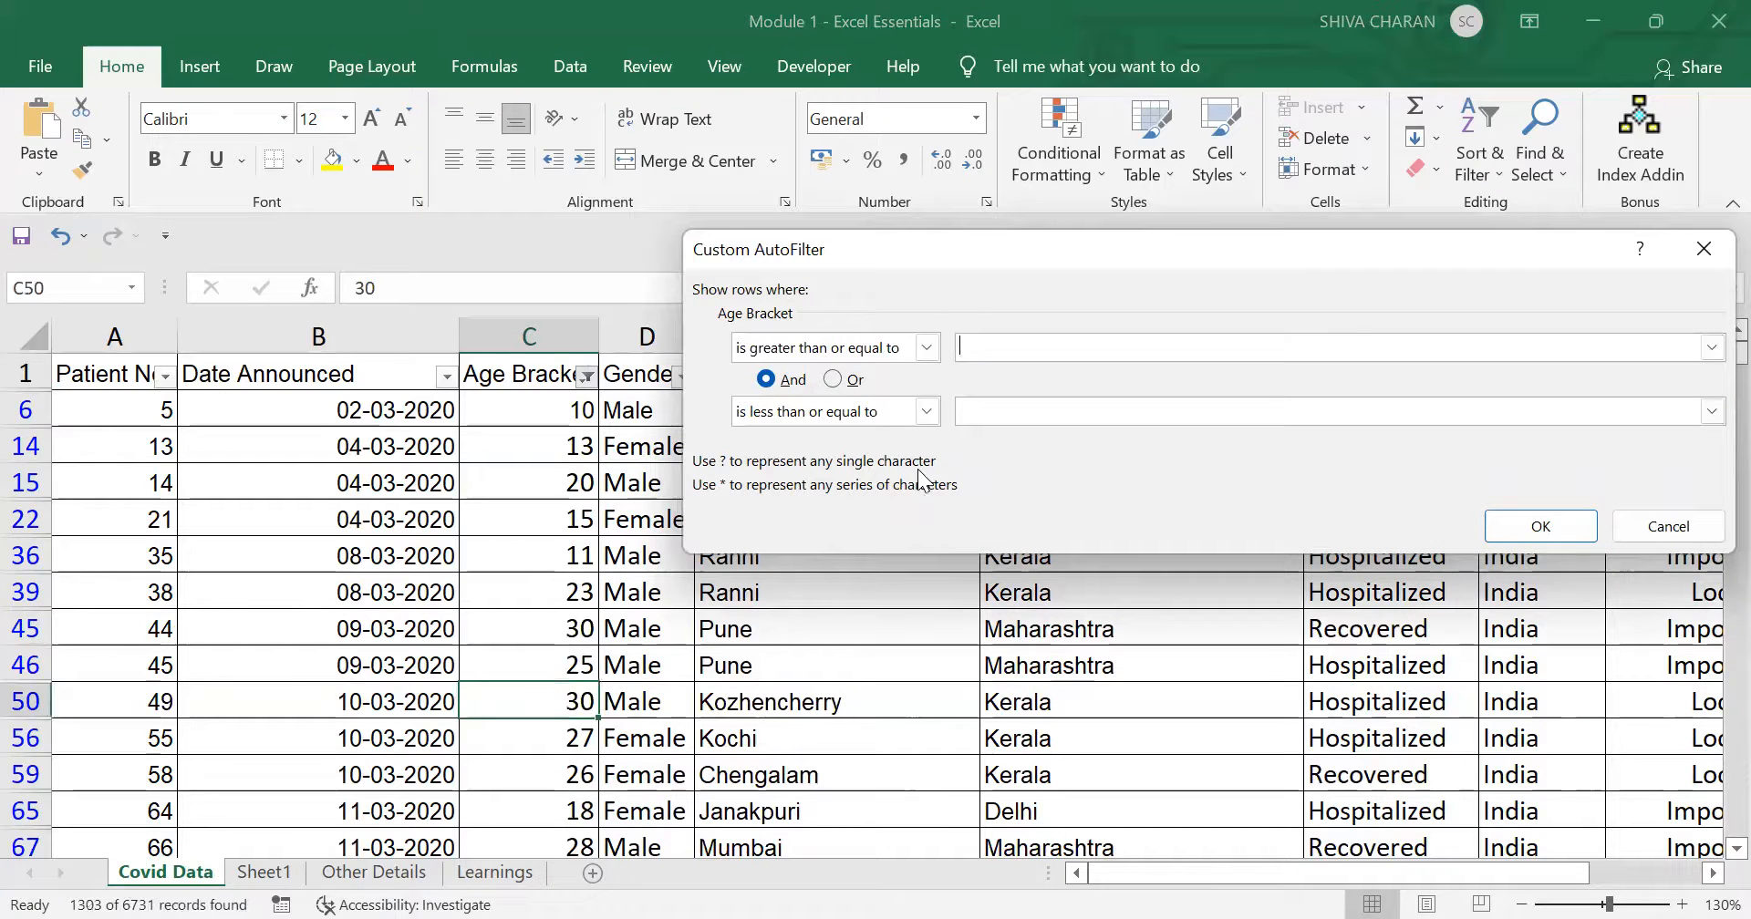
text(30)
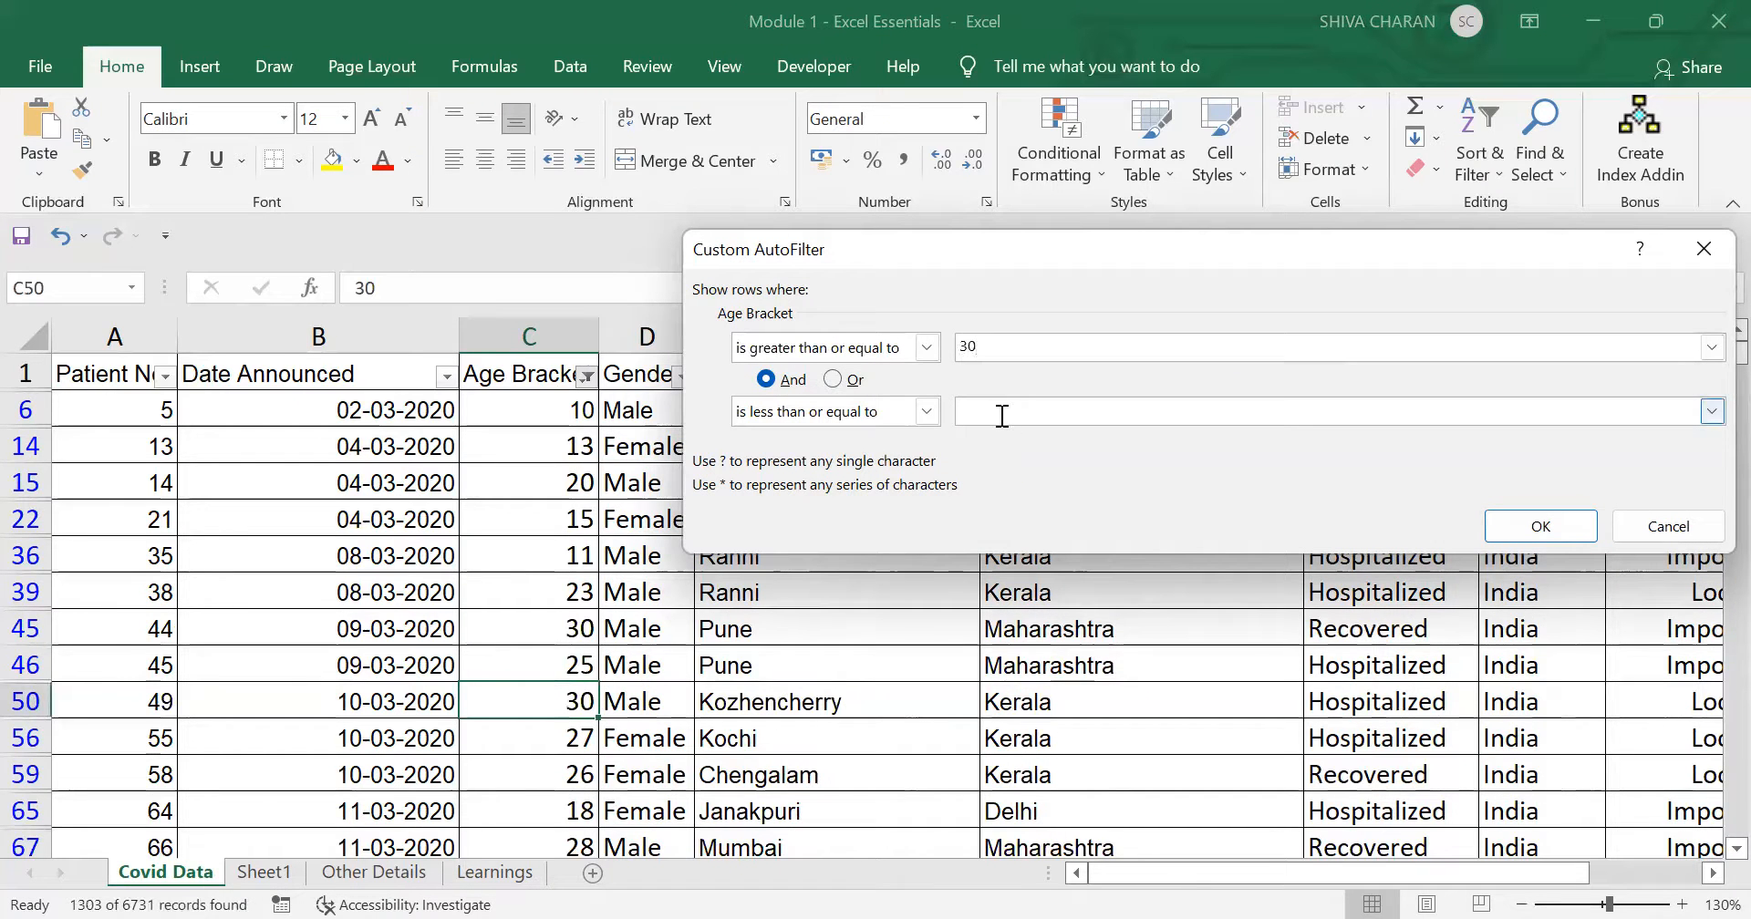
click(1001, 410)
text(35)
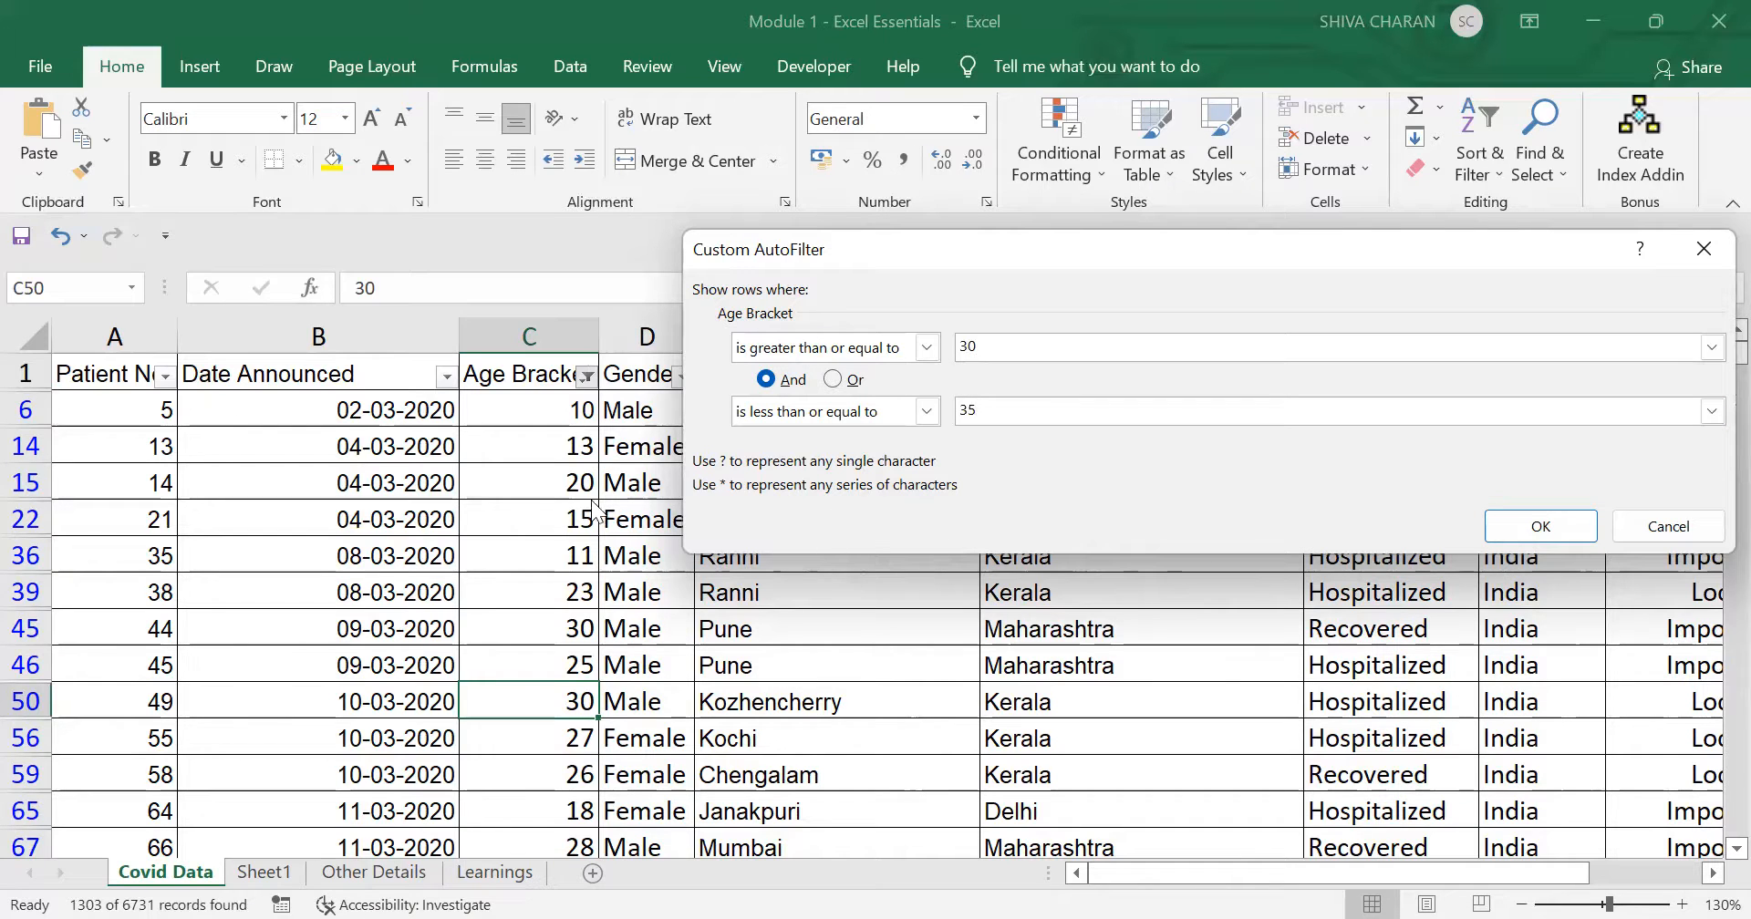
click(1535, 529)
drag(547, 412, 584, 810)
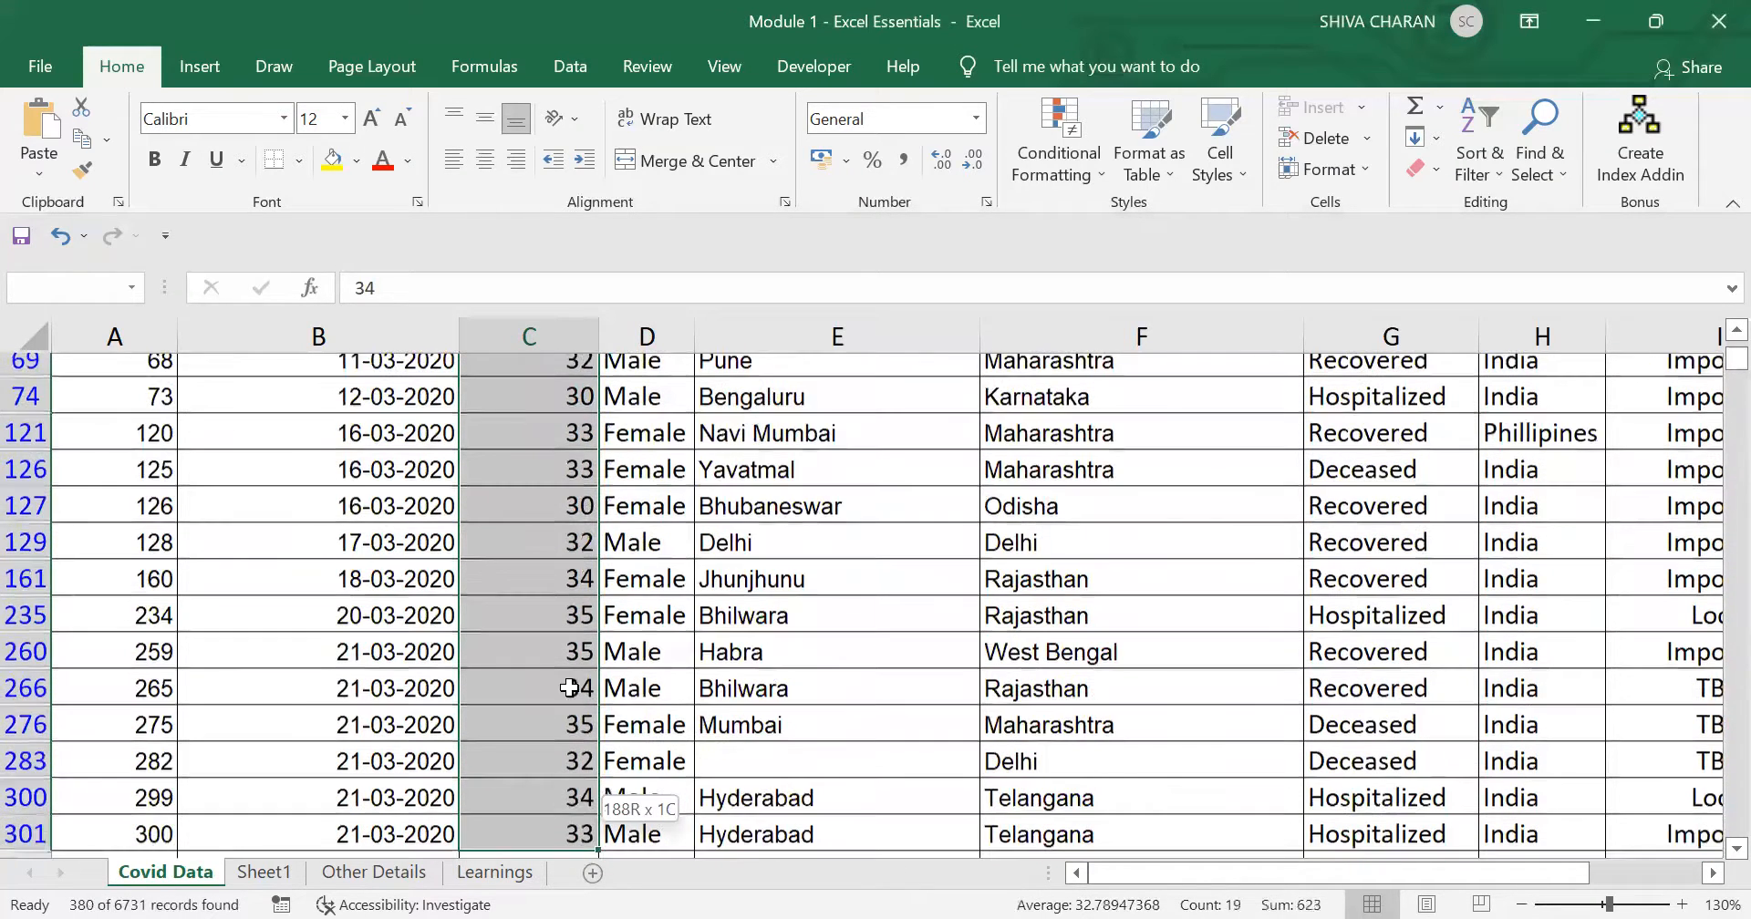
scroll(548, 381, up, 2)
click(527, 407)
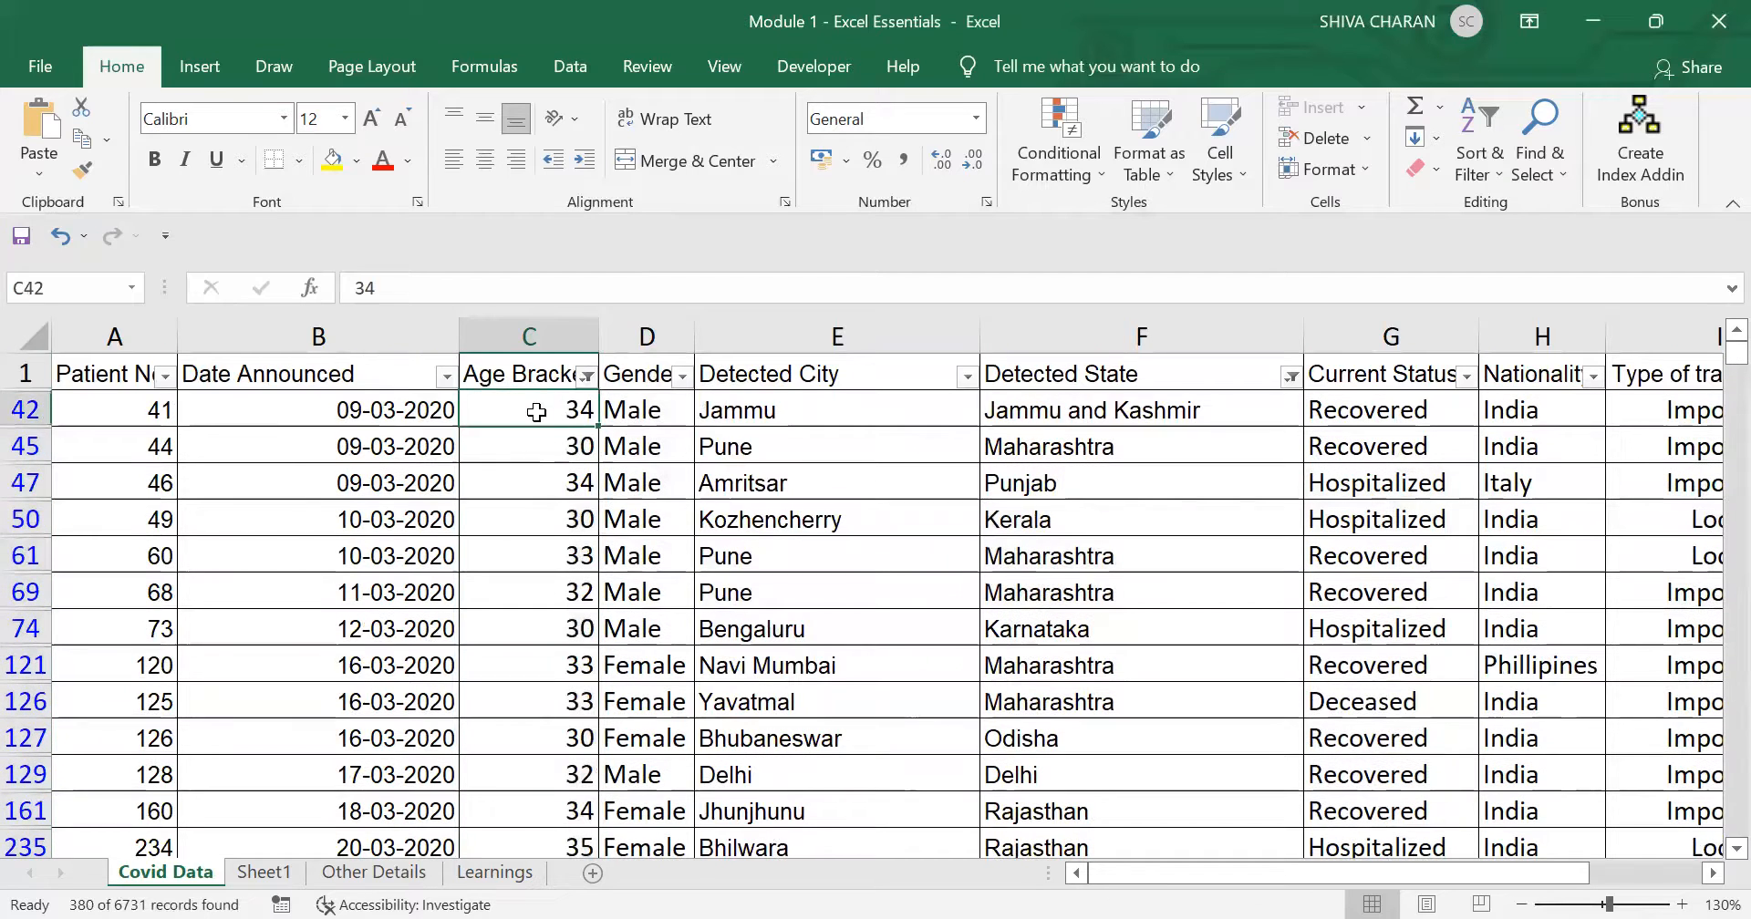
Step: Clear the between filter from the Age Bracket column and look over the unfiltered ages
click(587, 376)
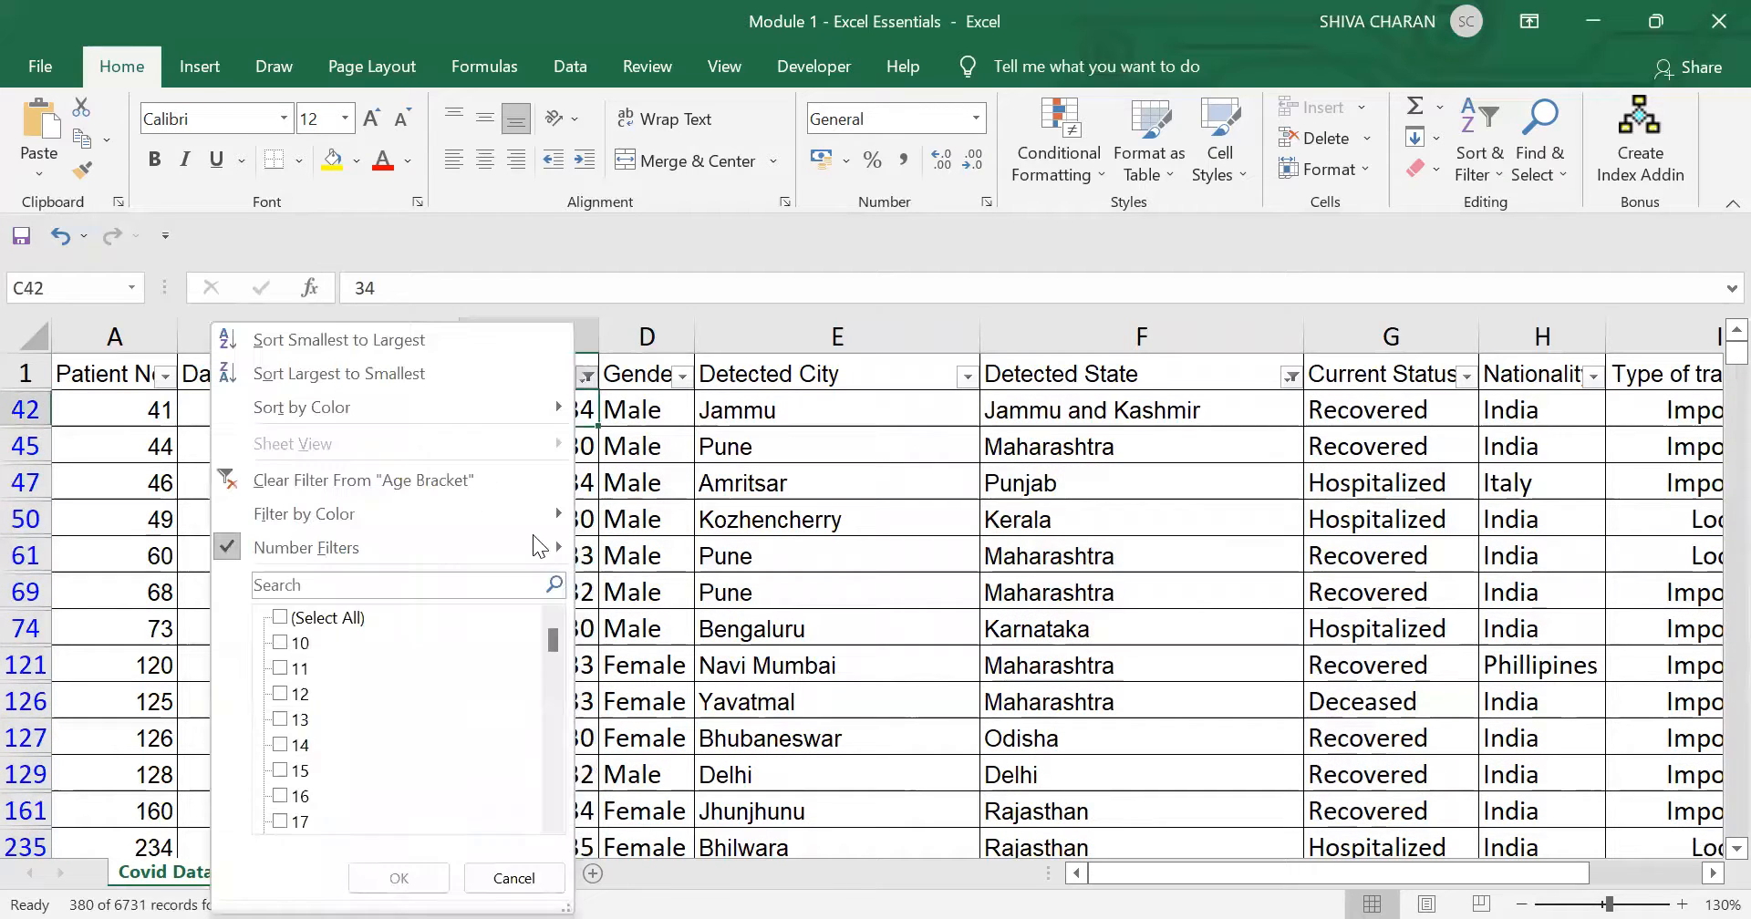
mouse_move(531, 545)
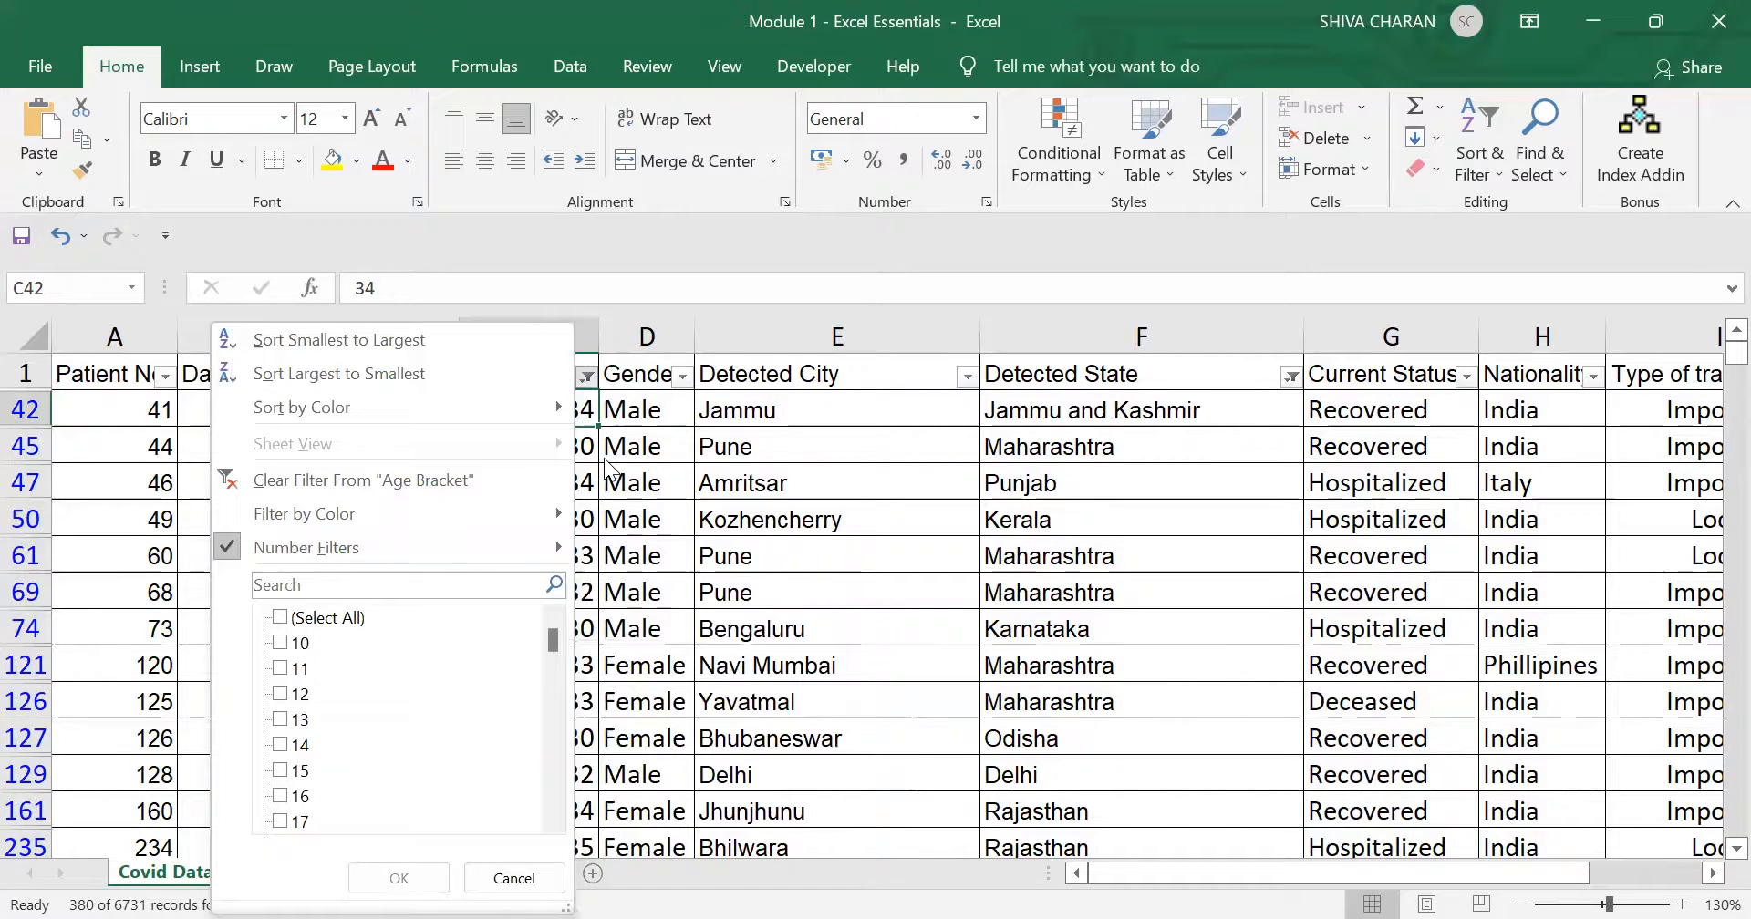
click(586, 376)
click(586, 376)
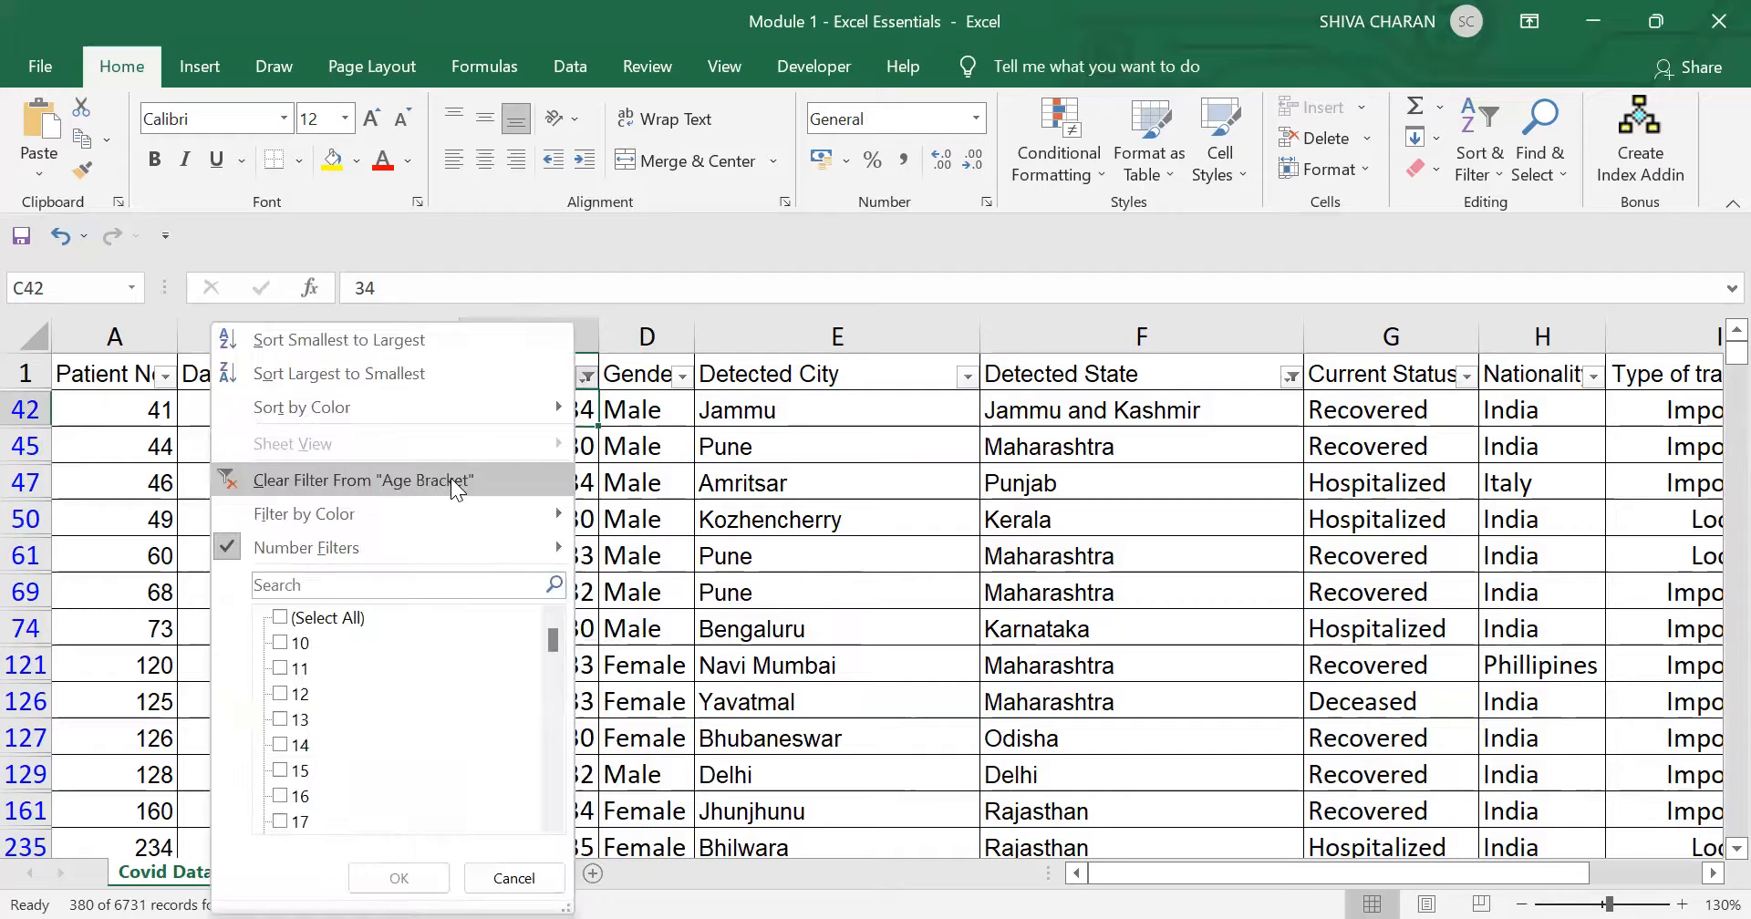
click(450, 478)
drag(547, 410, 545, 814)
click(528, 445)
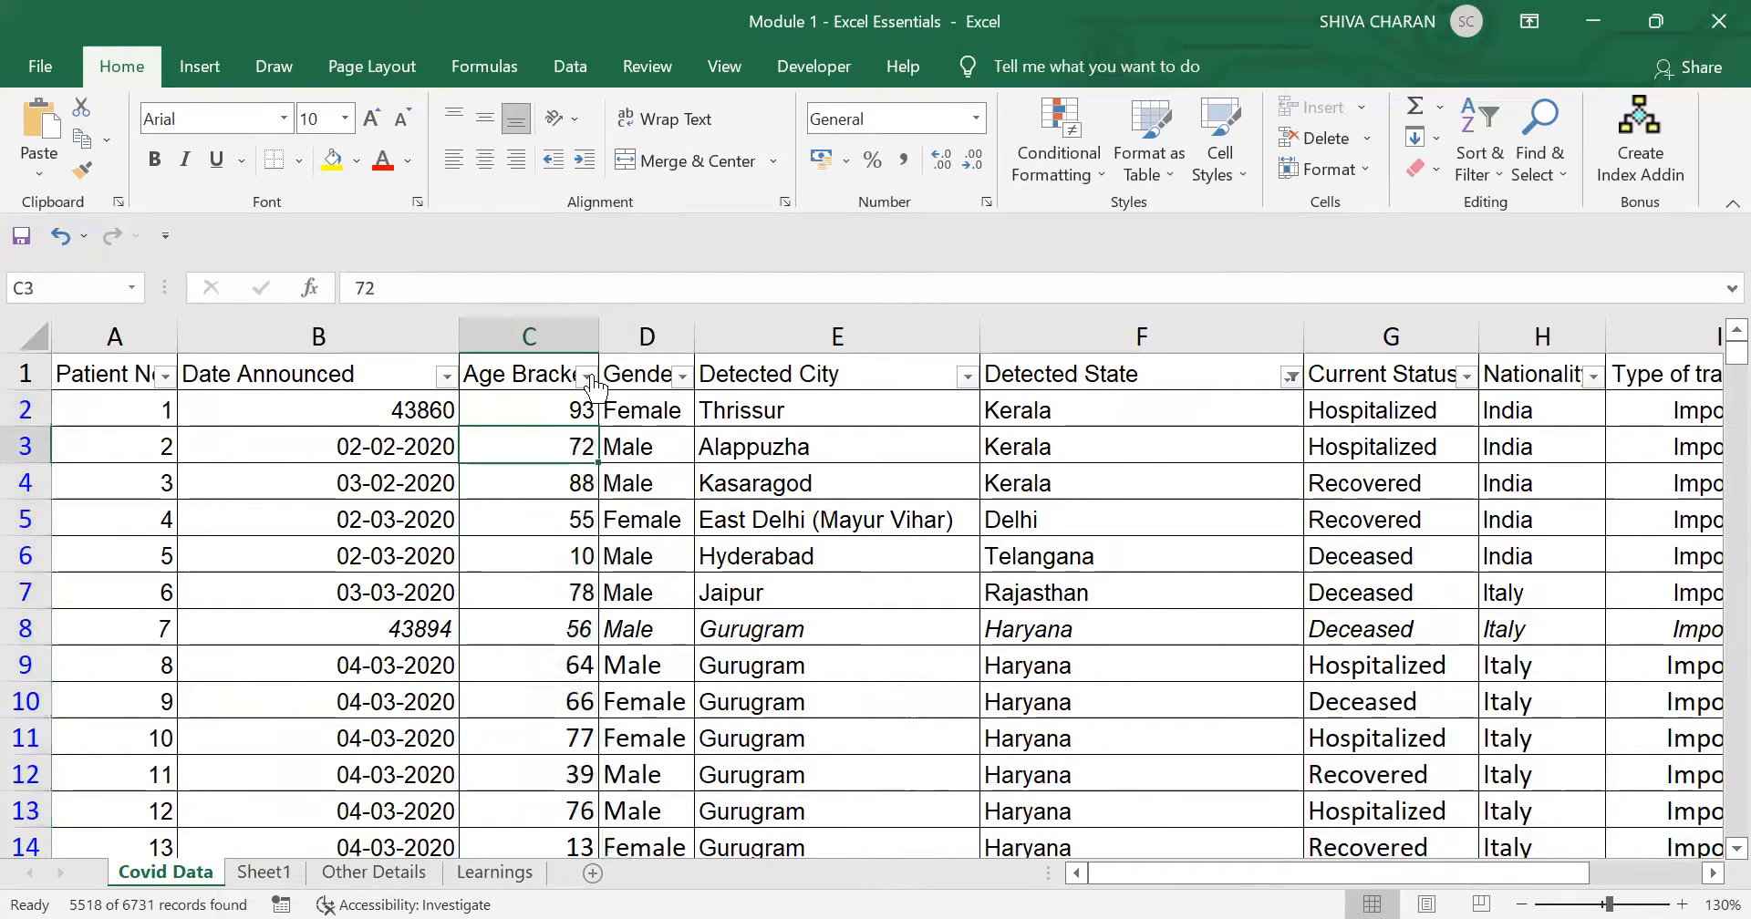
Step: Filter the Age Bracket column to the top 10 items, and check the ages in the matching rows
key(alt+Down)
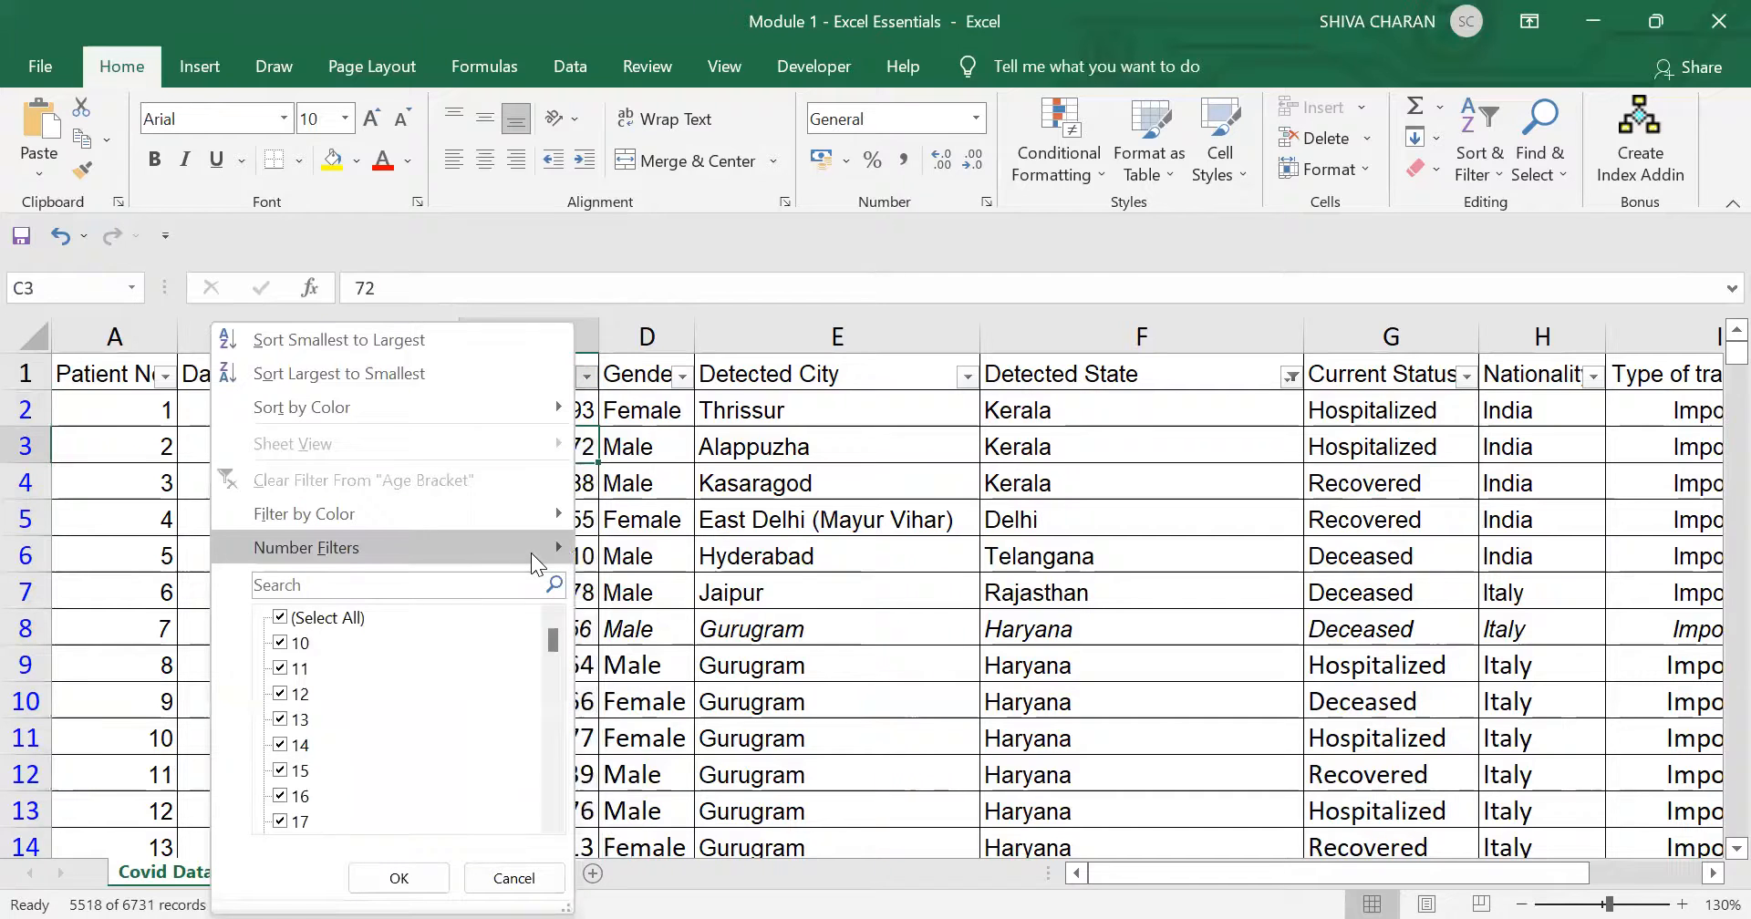
click(709, 776)
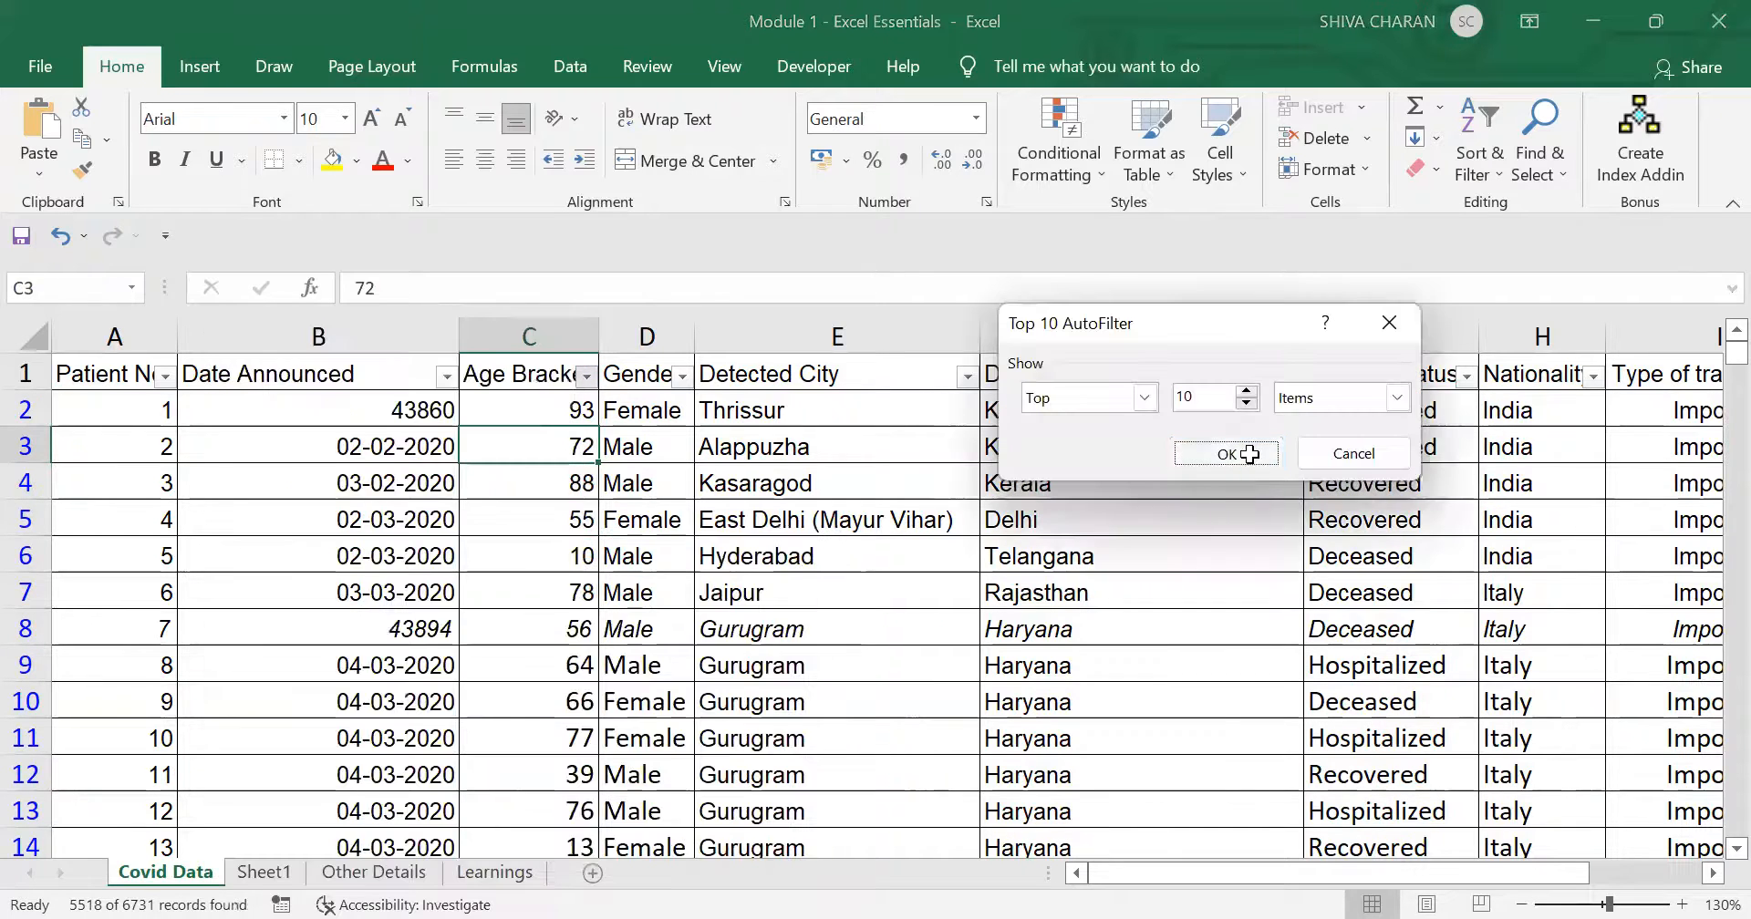
click(1239, 453)
drag(551, 399, 564, 839)
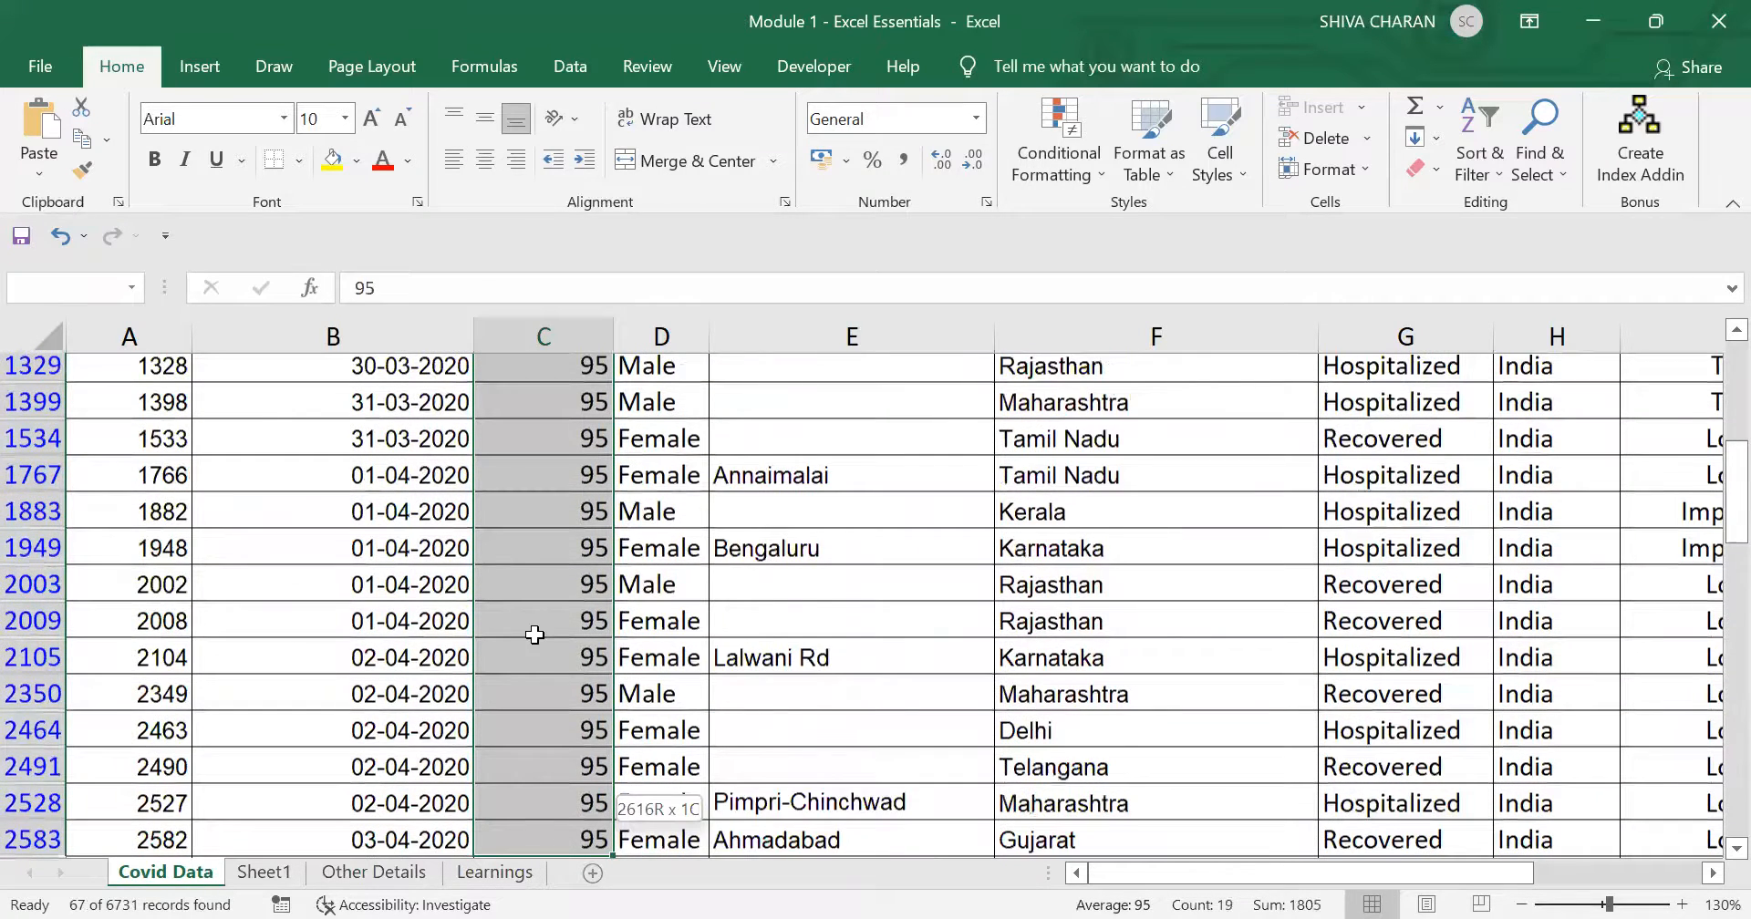
scroll(531, 632, up, 2)
click(587, 401)
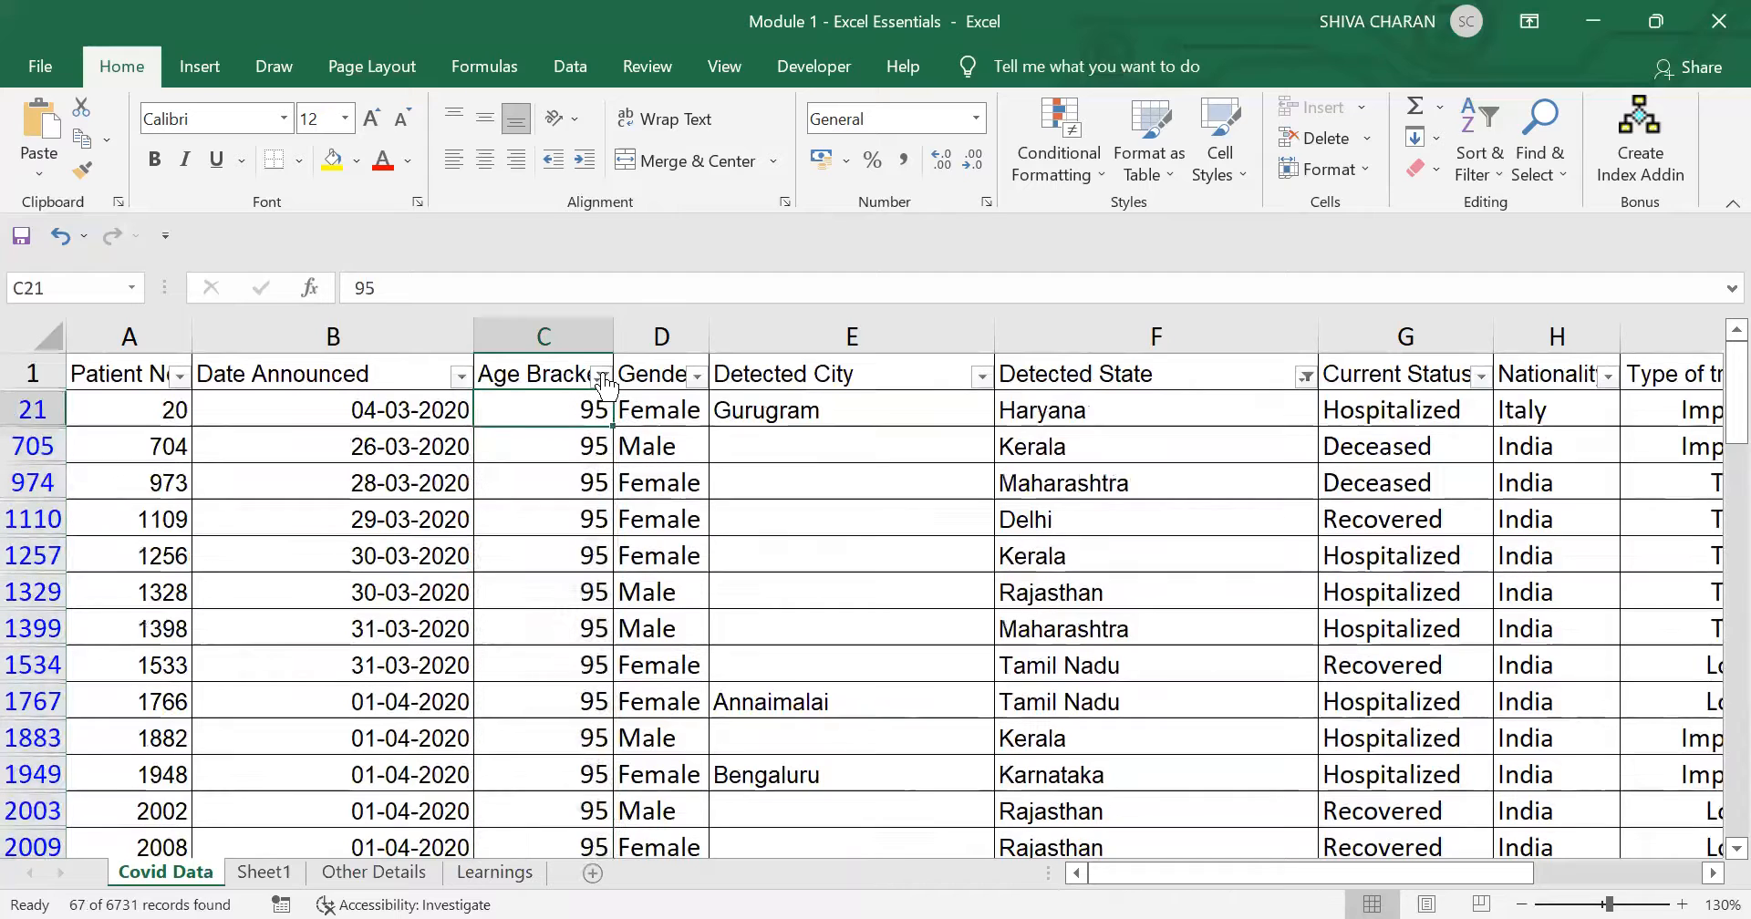
Step: Clear the top 10 filter from the Age Bracket column and look over the ages
click(602, 376)
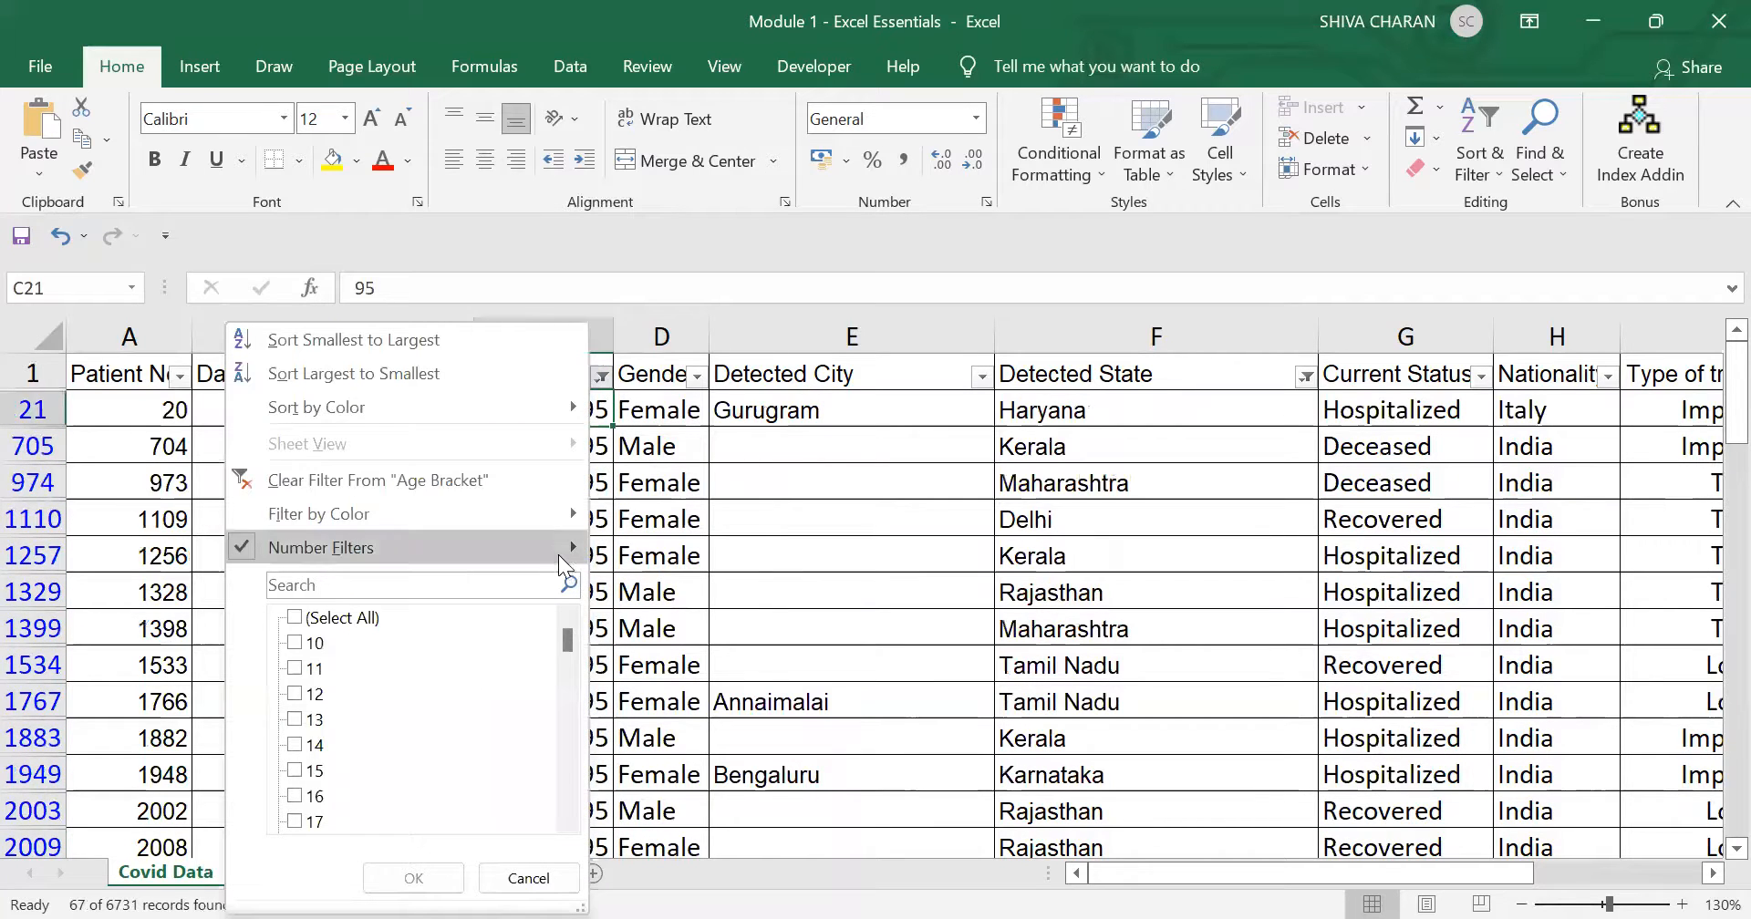
mouse_move(552, 549)
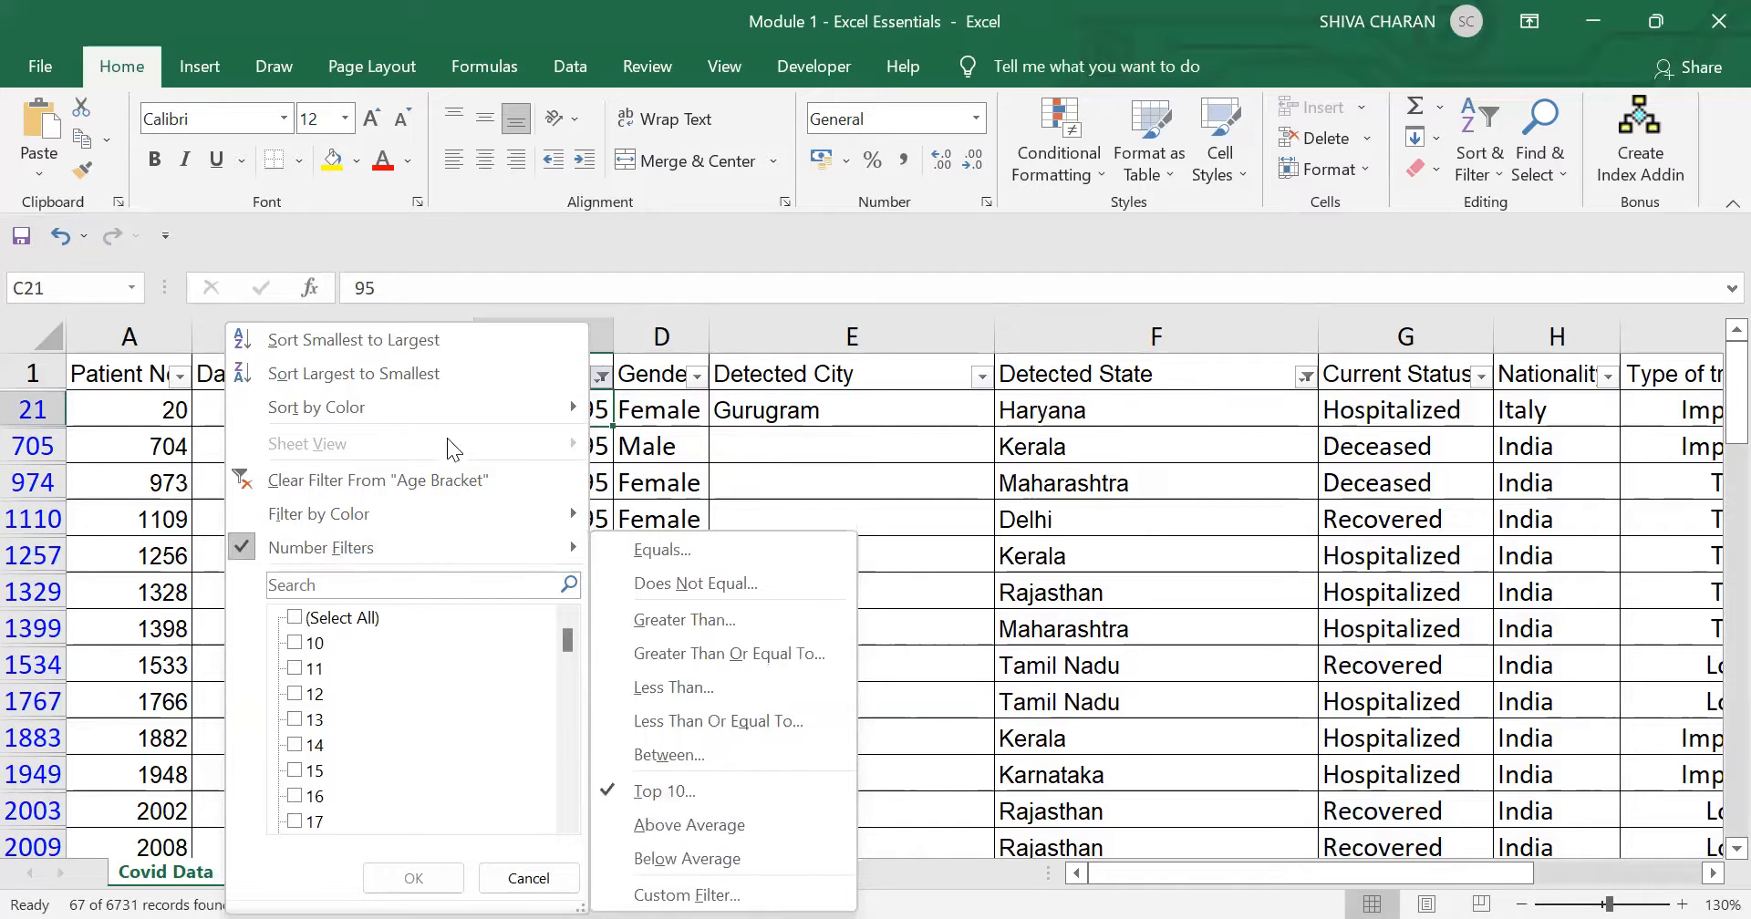
click(529, 480)
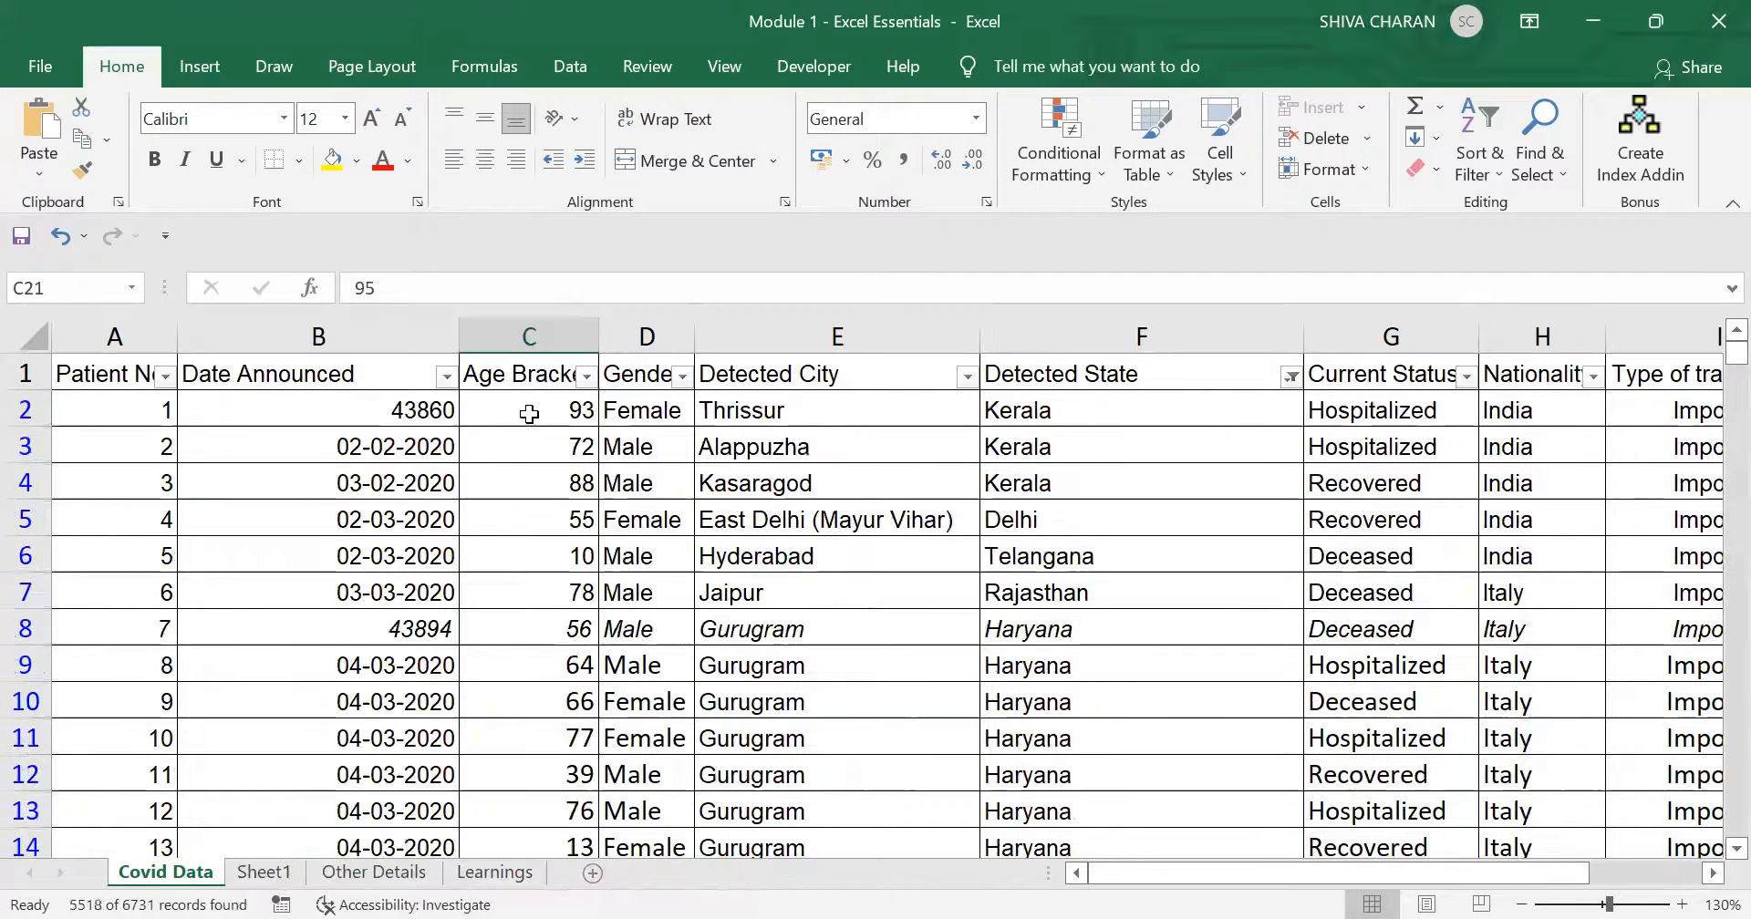
drag(529, 407, 522, 664)
scroll(519, 664, up, 3)
click(552, 411)
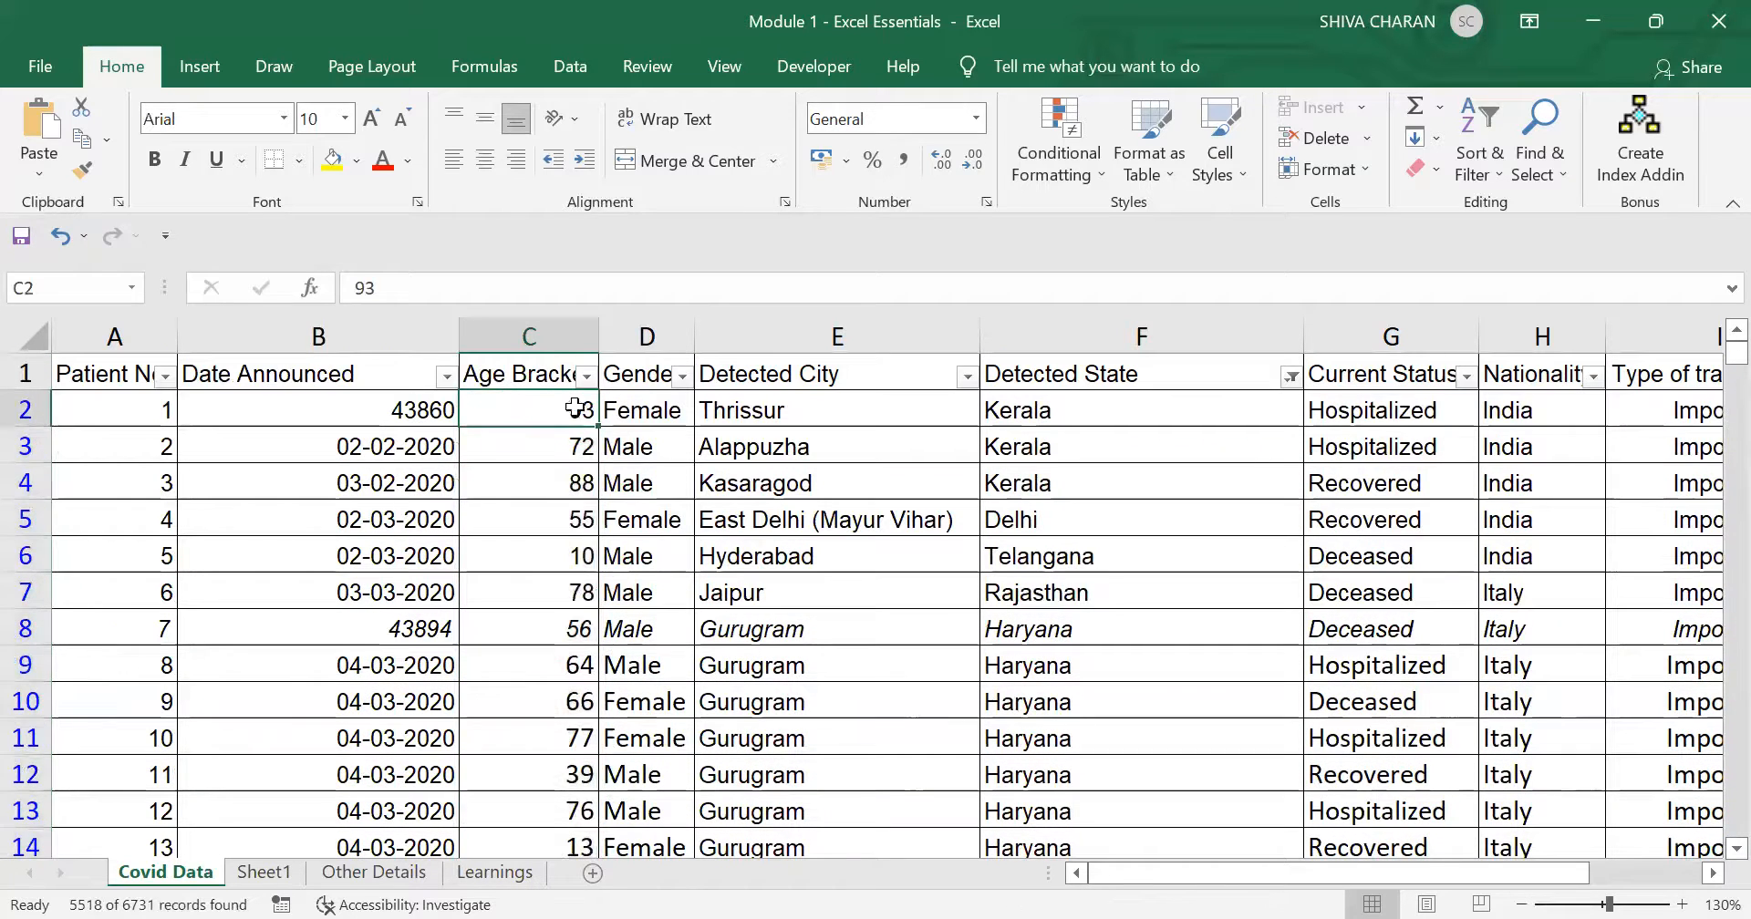
Step: Examine the number filter options for Age Bracket, including above and below average, against the ages in the column
click(582, 374)
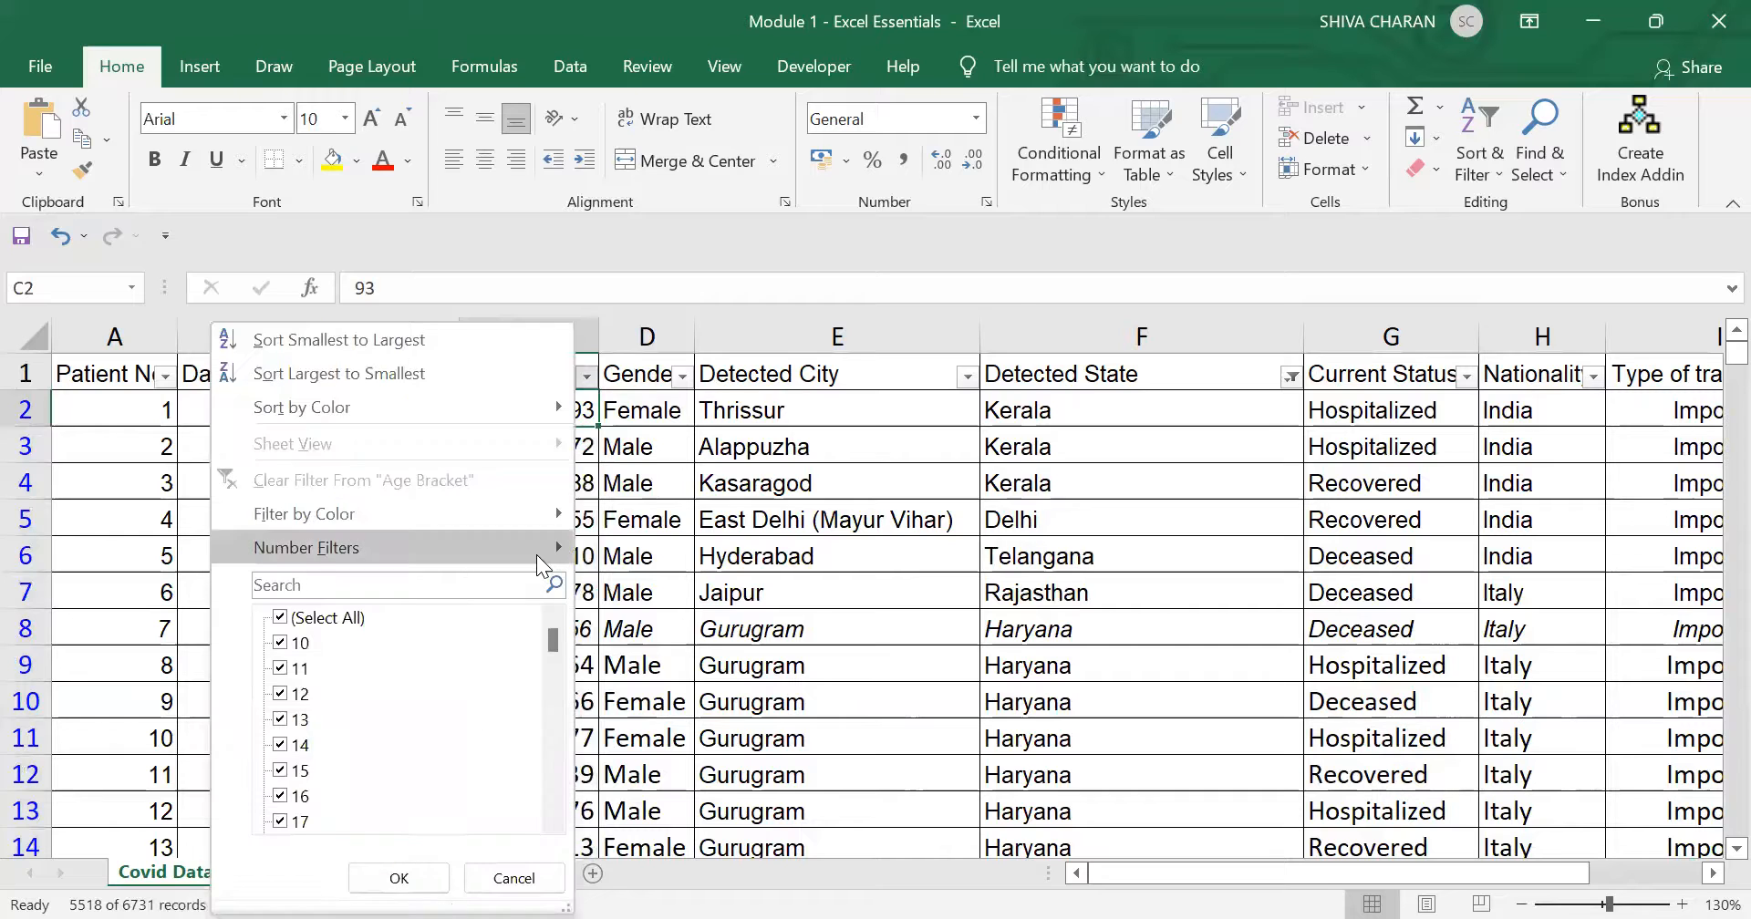
mouse_move(537, 554)
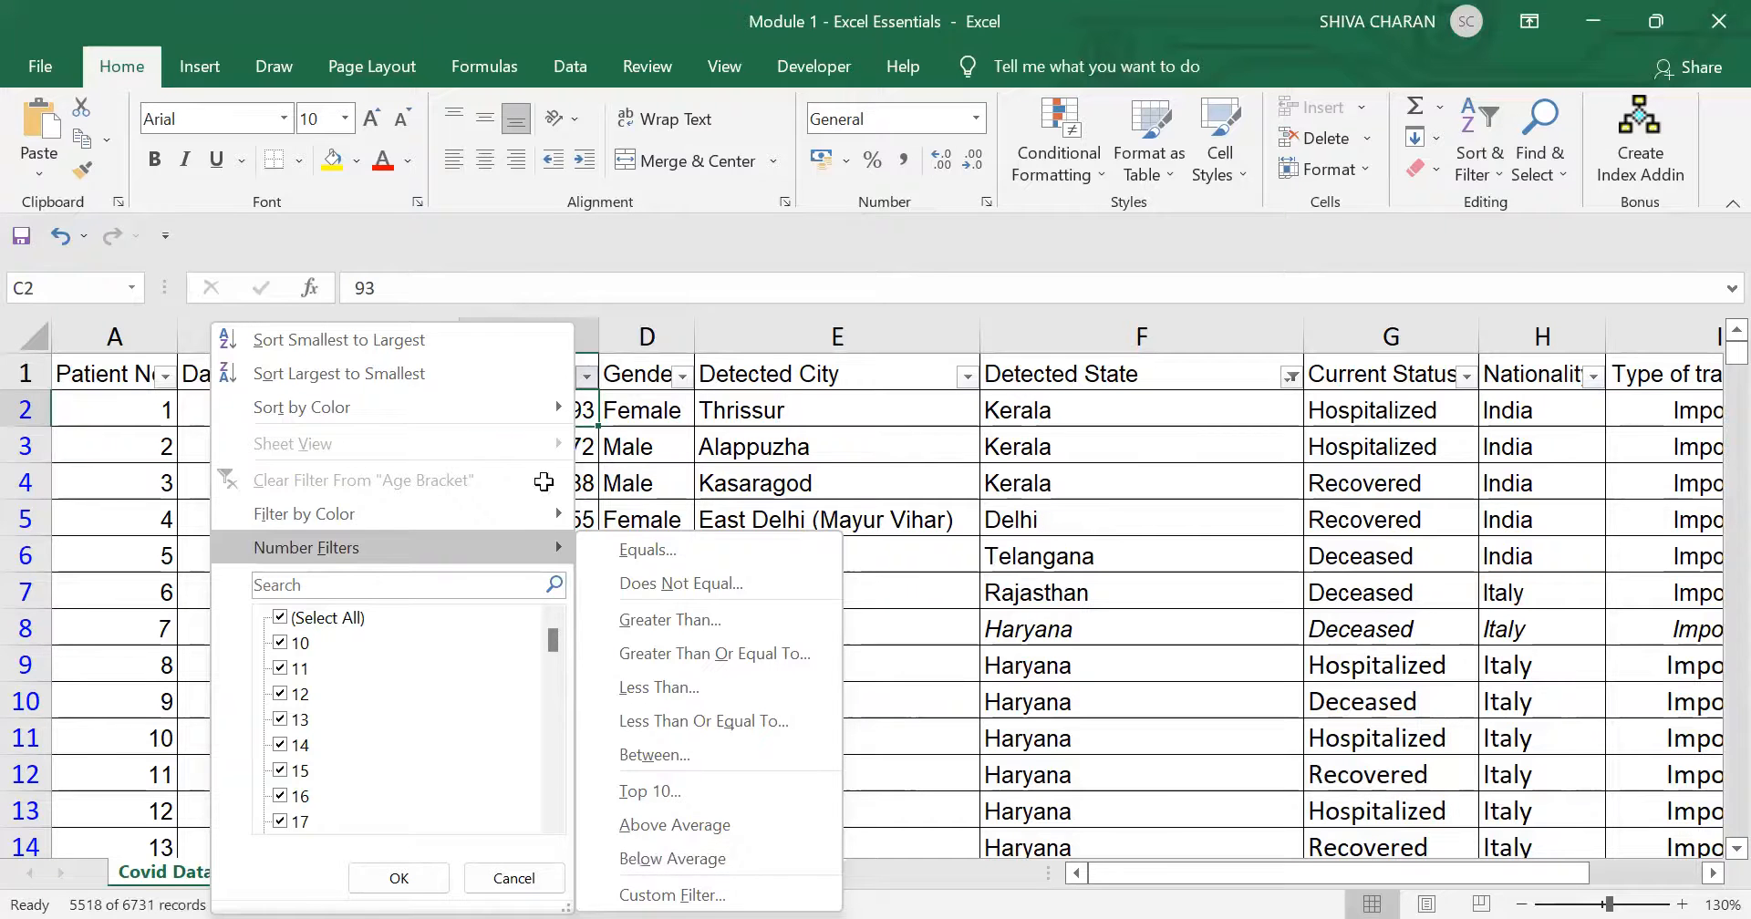
drag(587, 412, 561, 777)
drag(528, 407, 508, 762)
scroll(512, 783, up, 1)
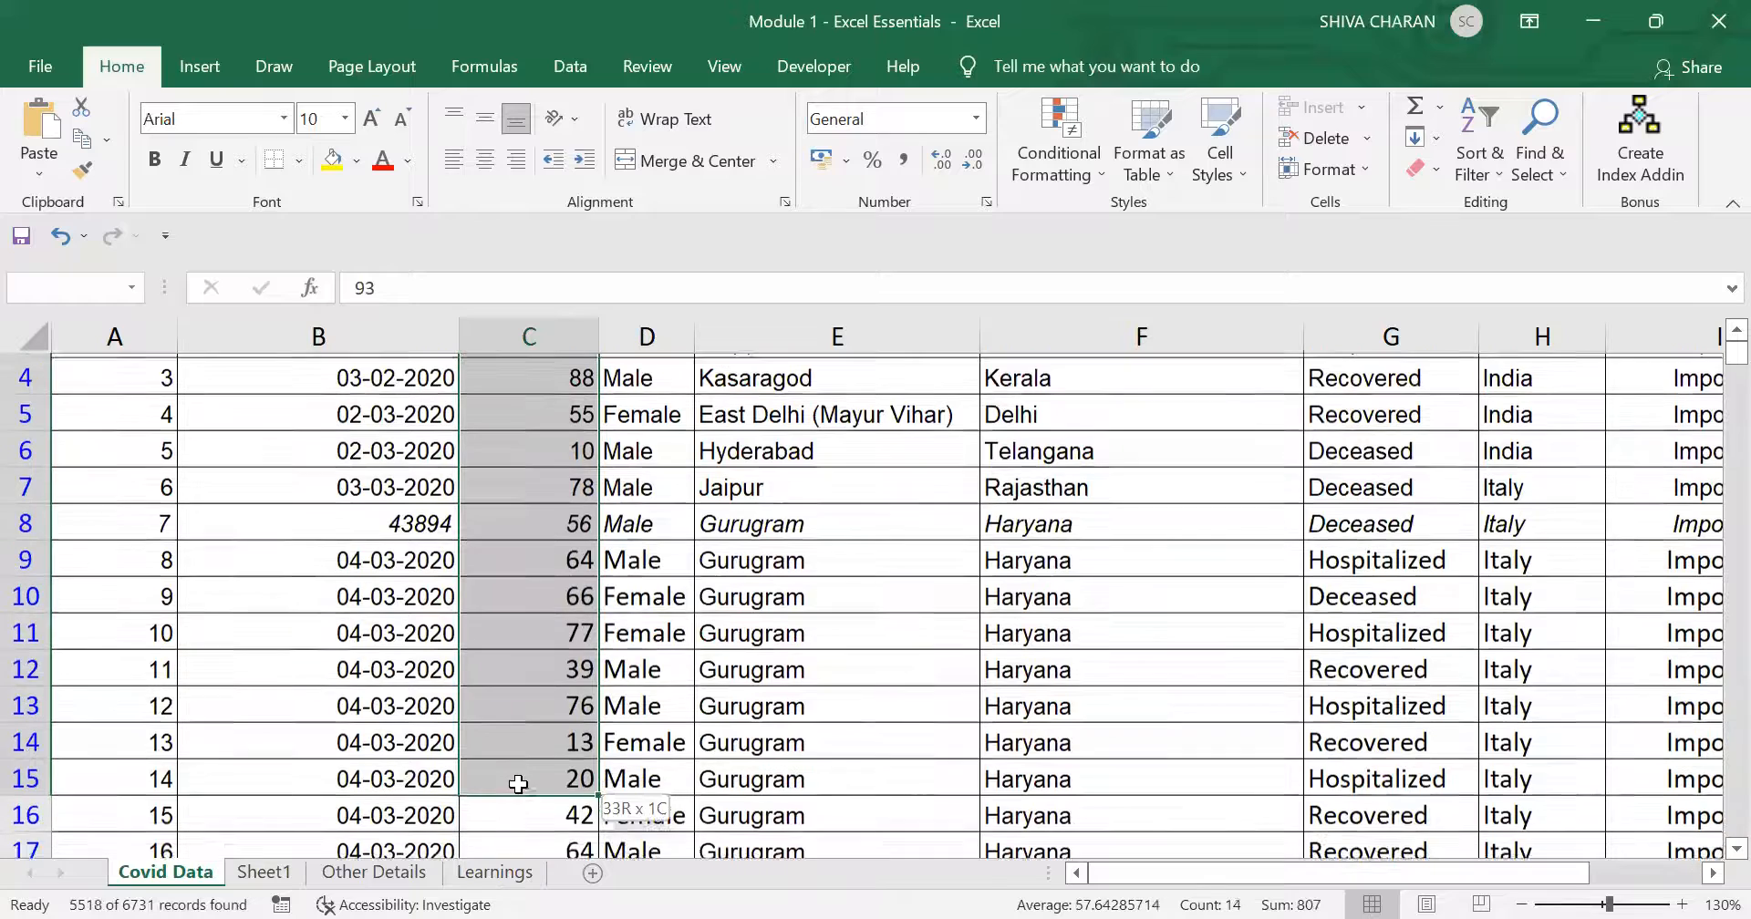
drag(522, 409, 533, 808)
click(536, 671)
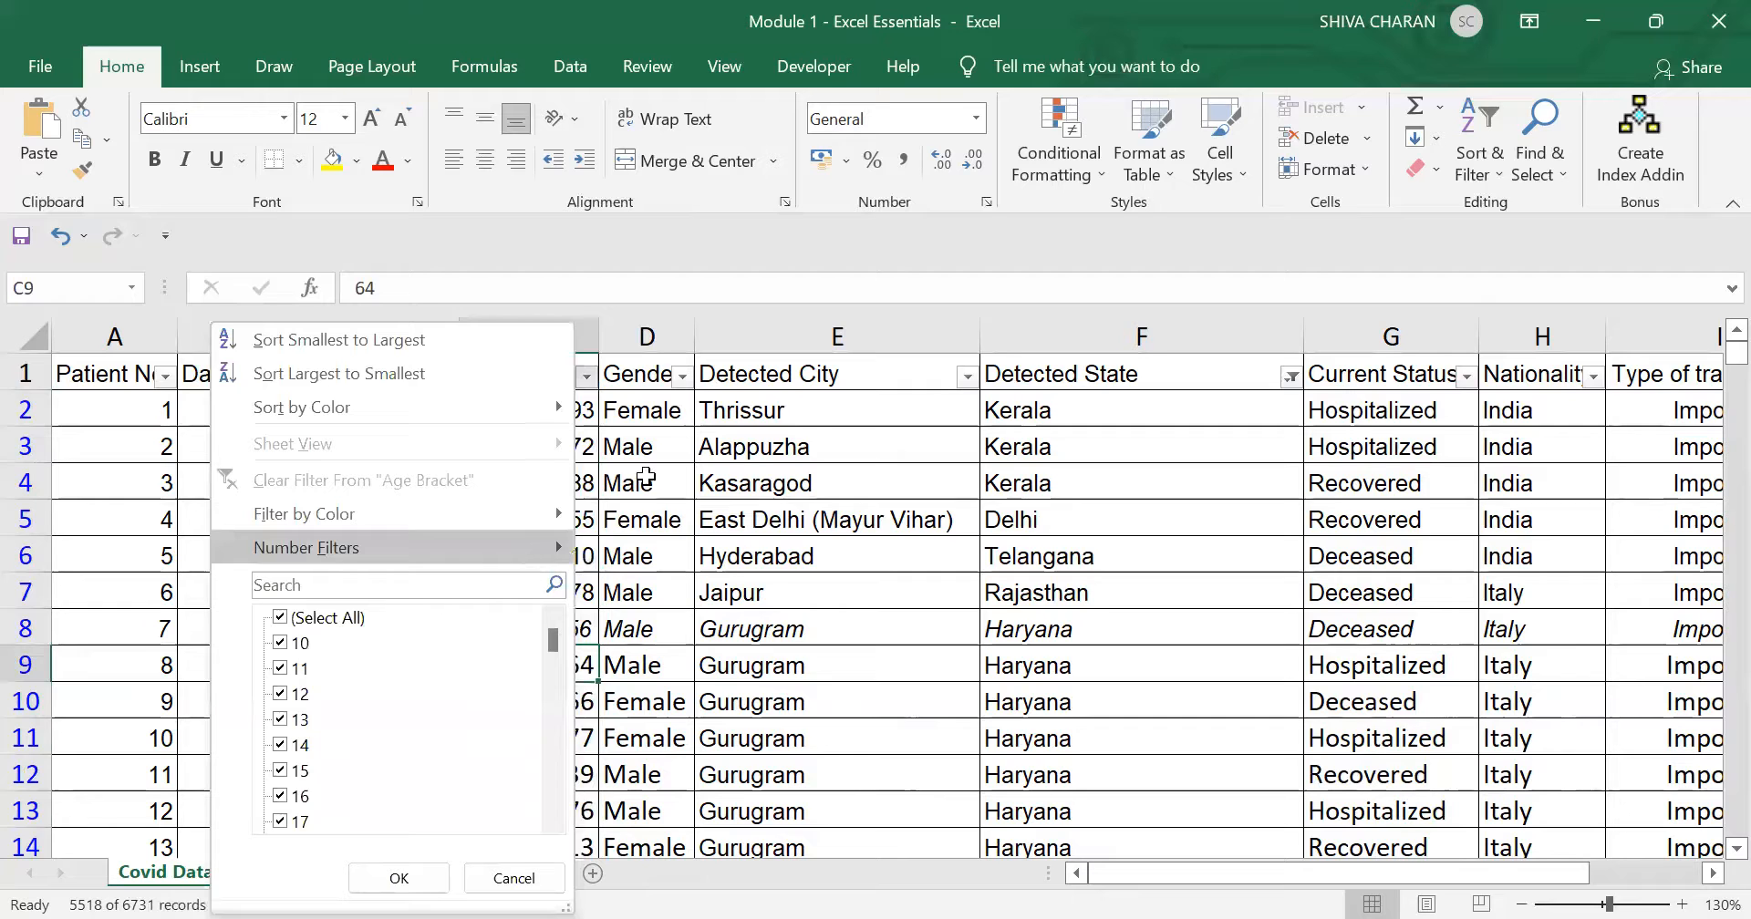
click(547, 411)
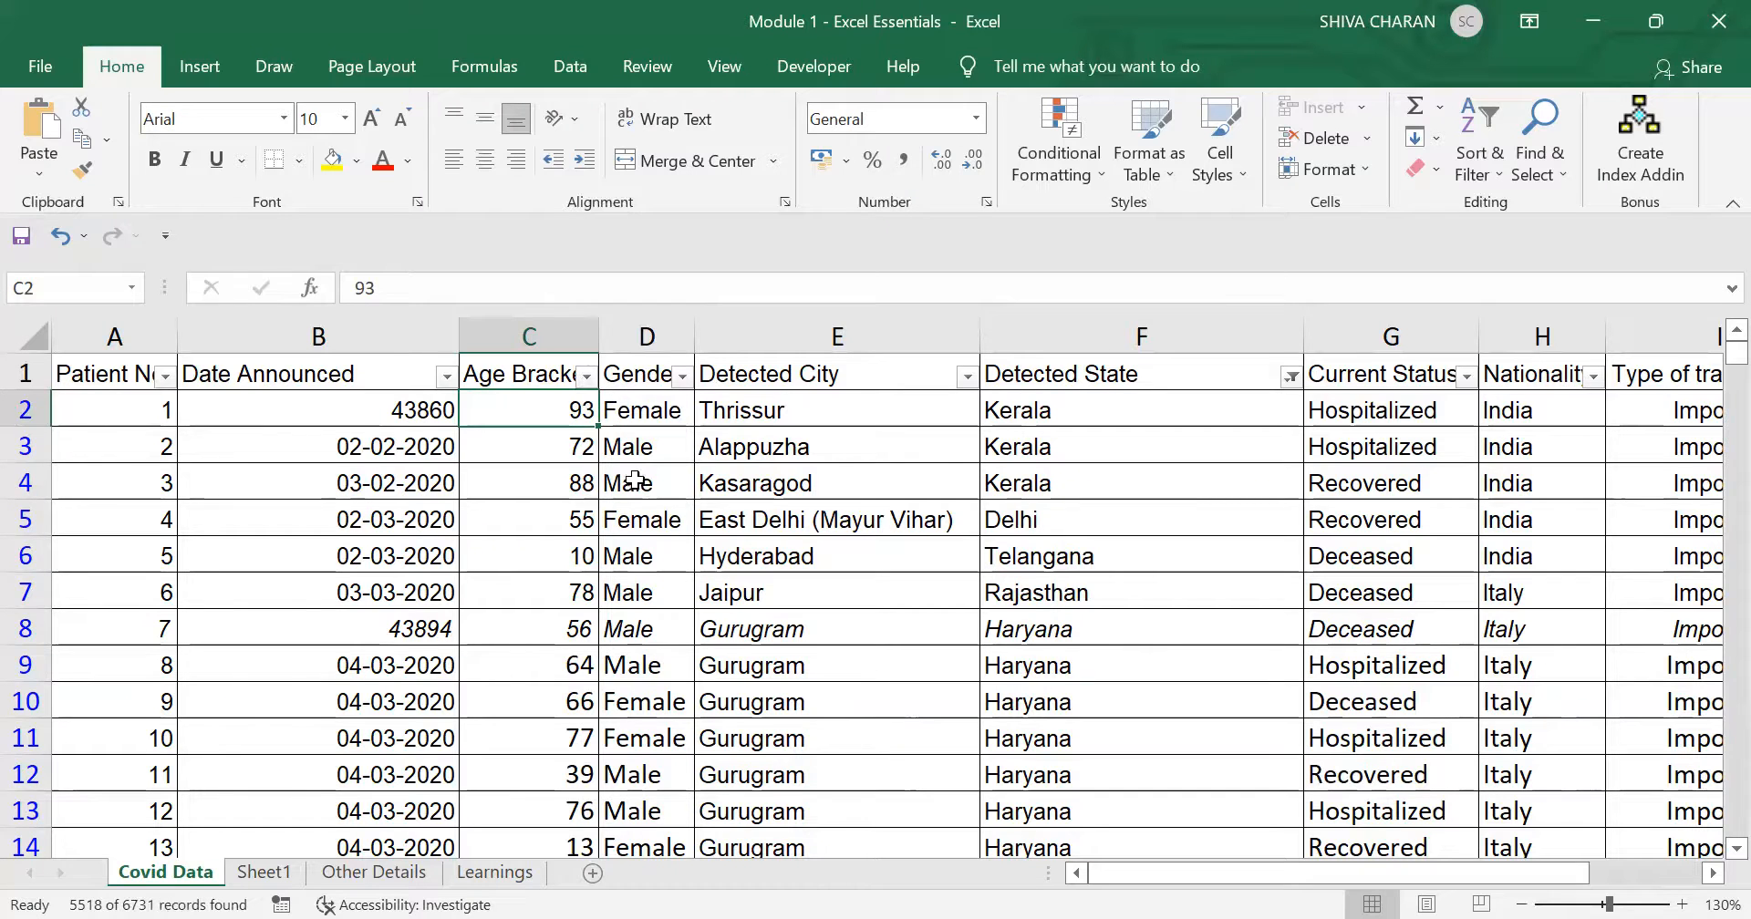
Step: Review the filtering topics listed on Sheet1 and return to the Covid Data sheet
click(961, 633)
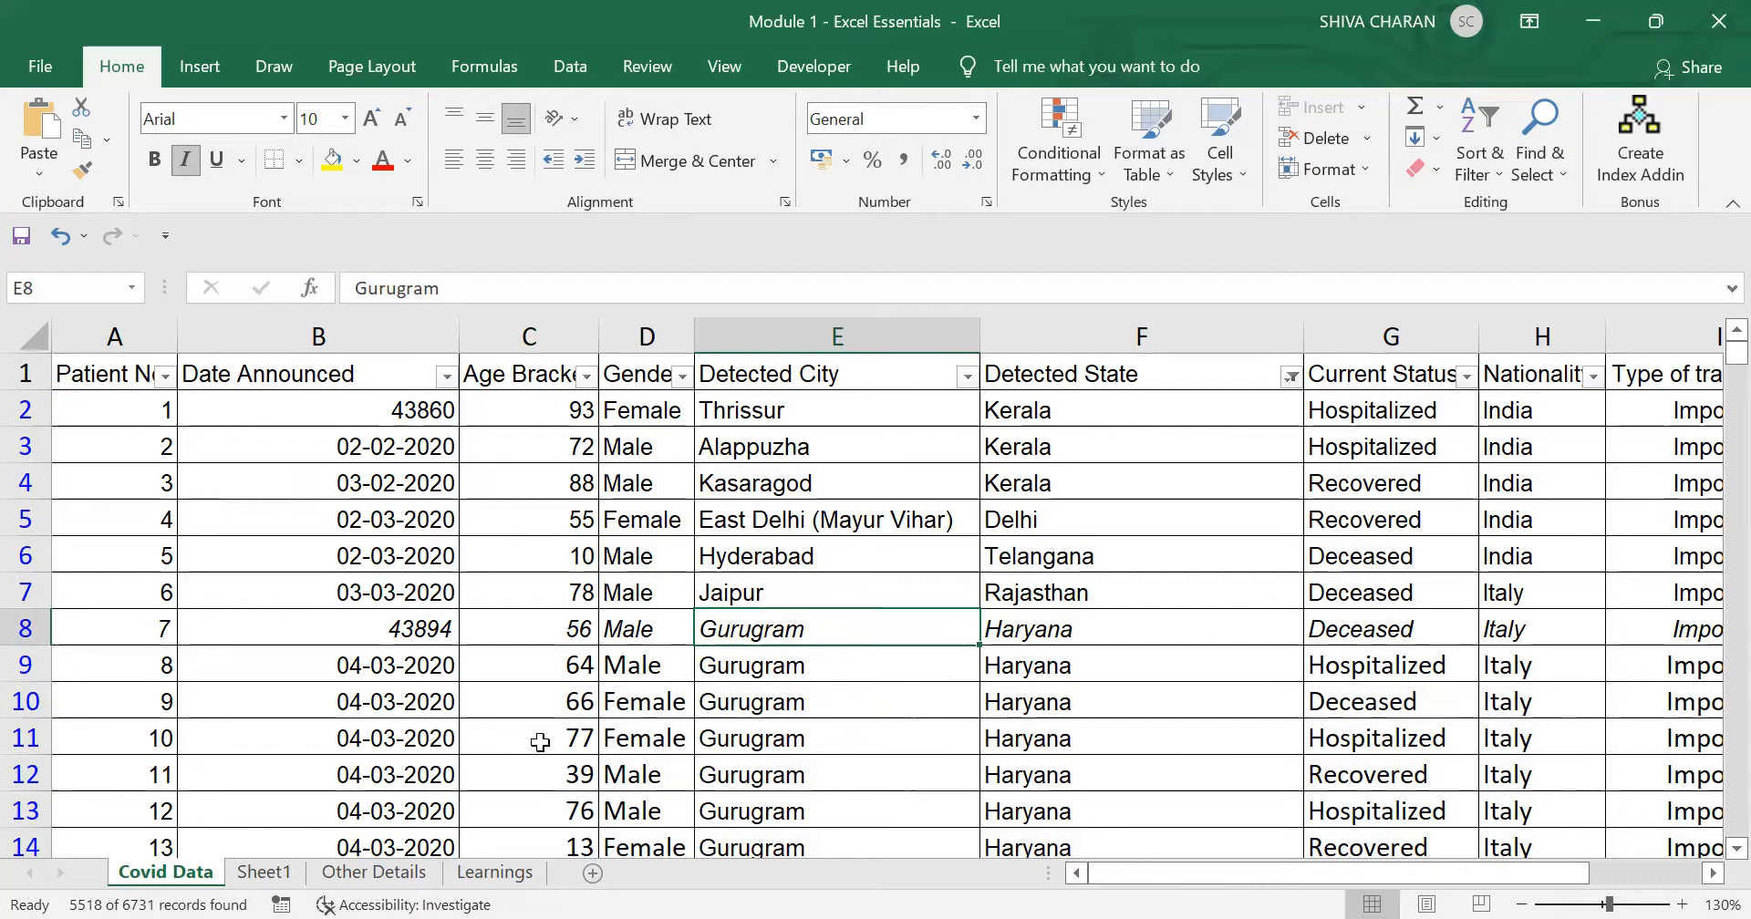
click(274, 874)
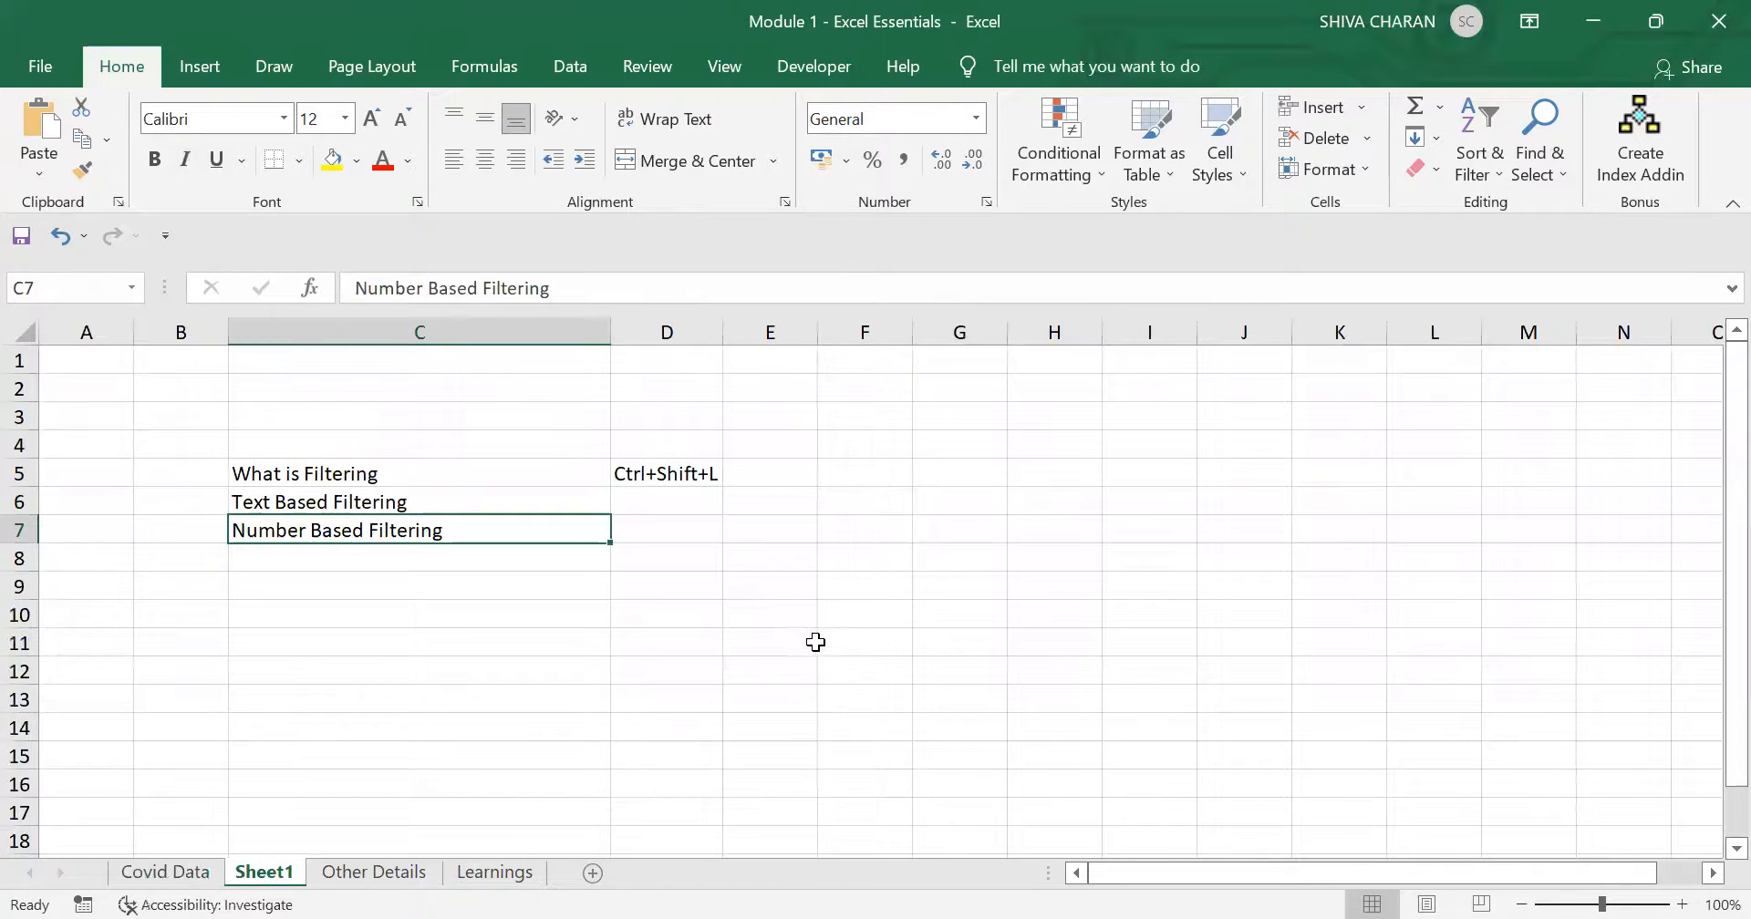
click(594, 660)
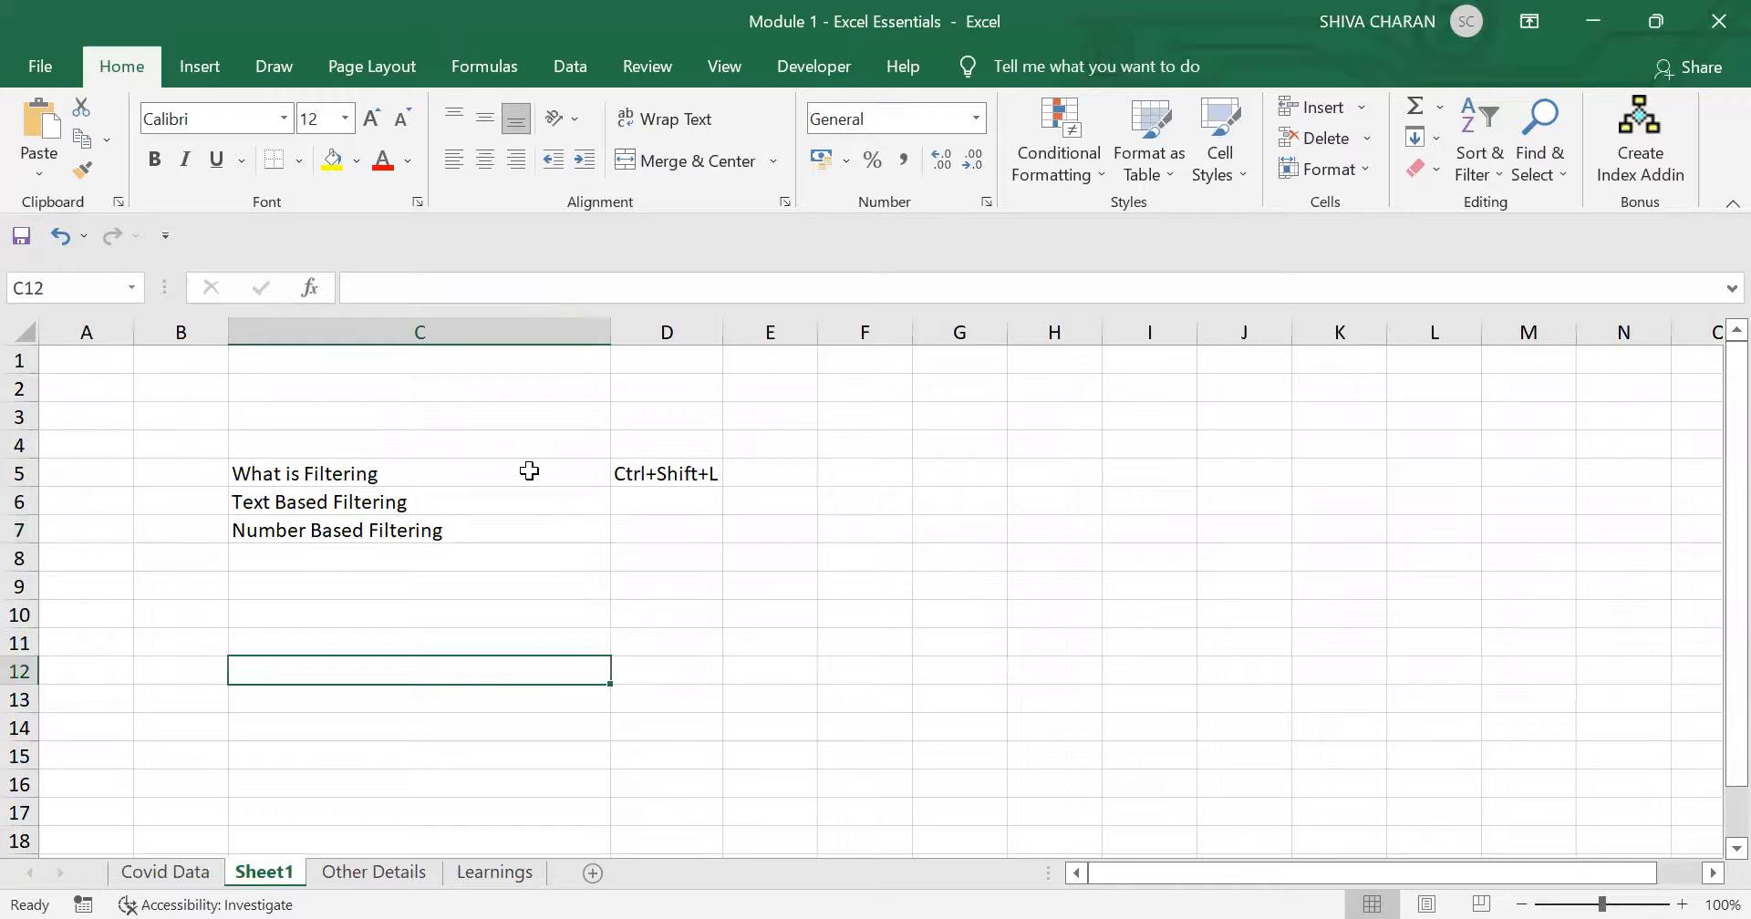
click(182, 871)
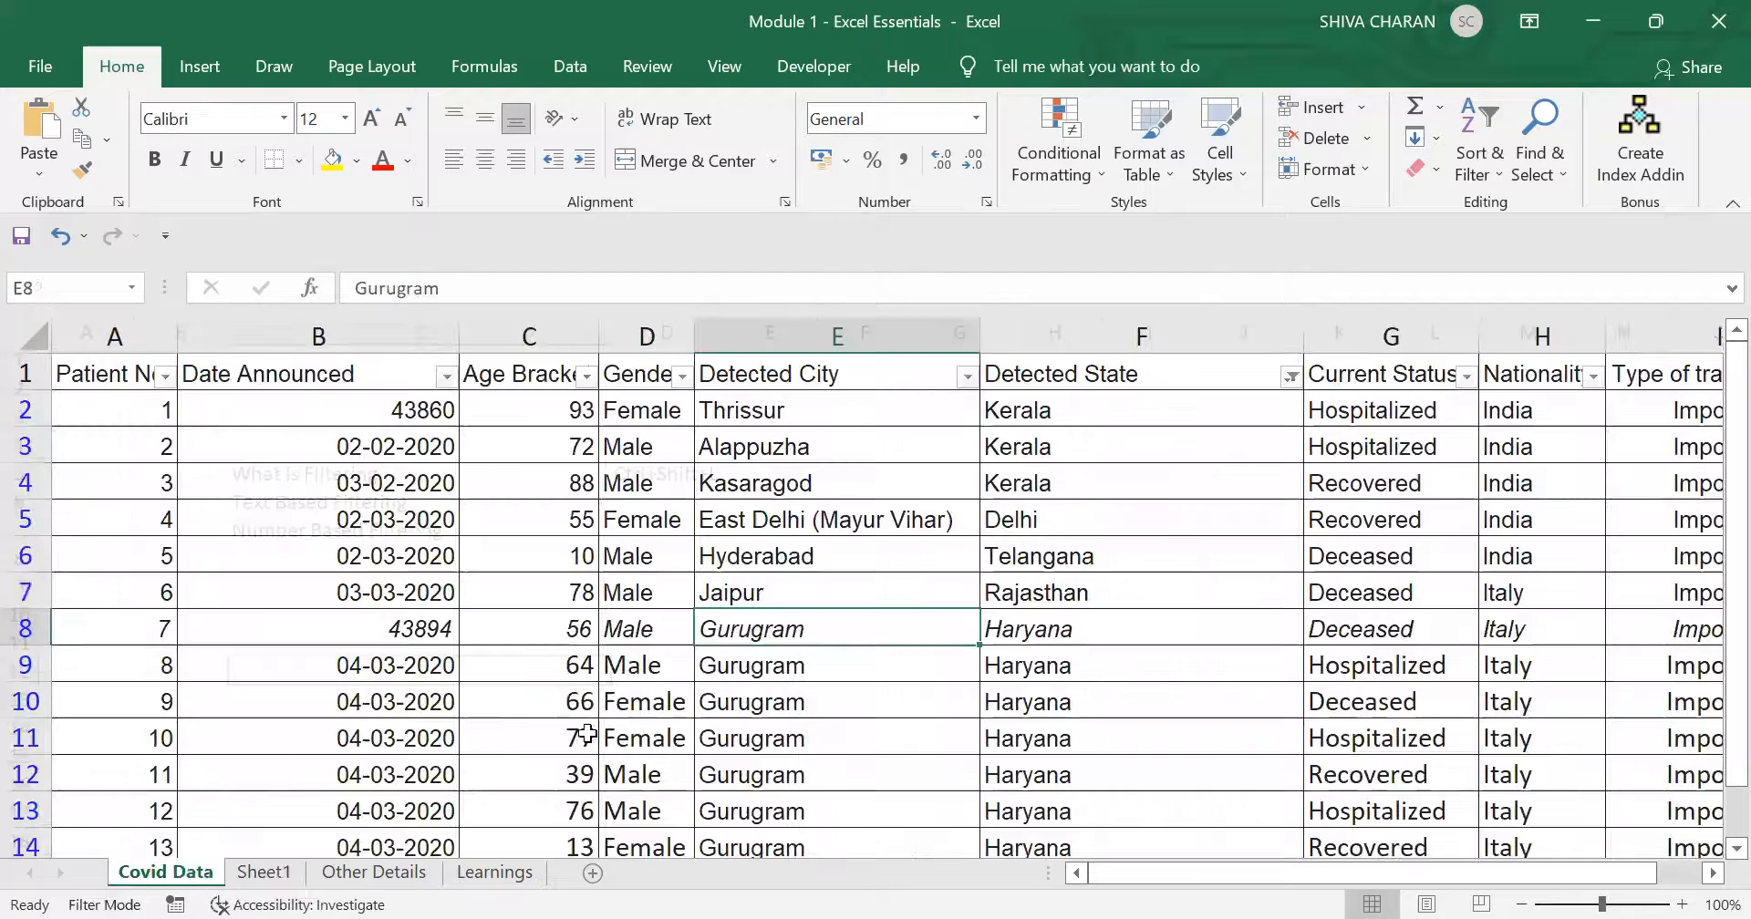